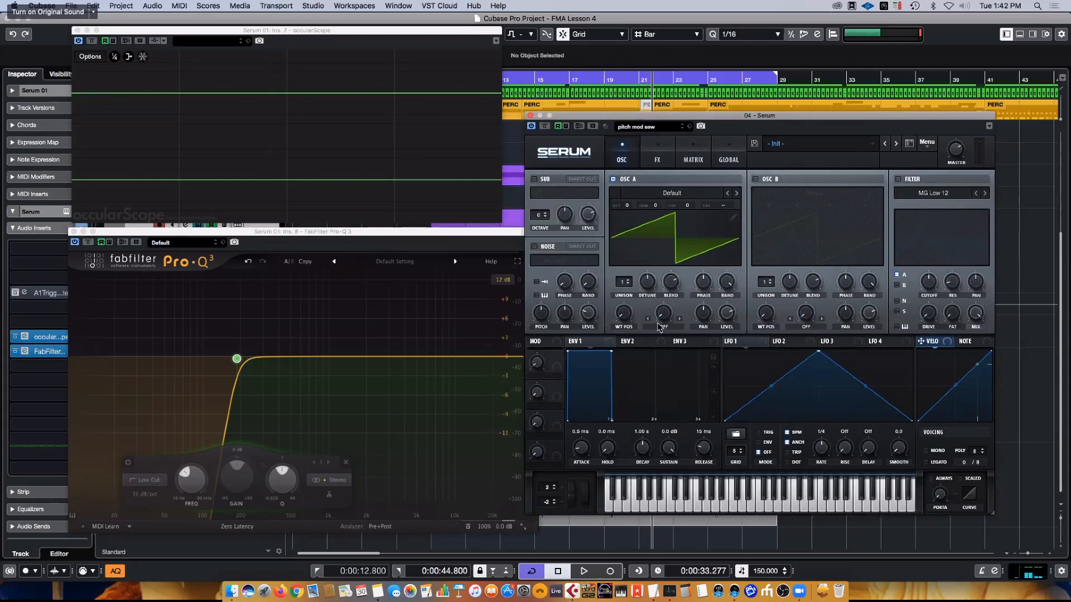
- Enable oscillator B and set oscillator A's warp mode to FM (from B)
left_click(754, 179)
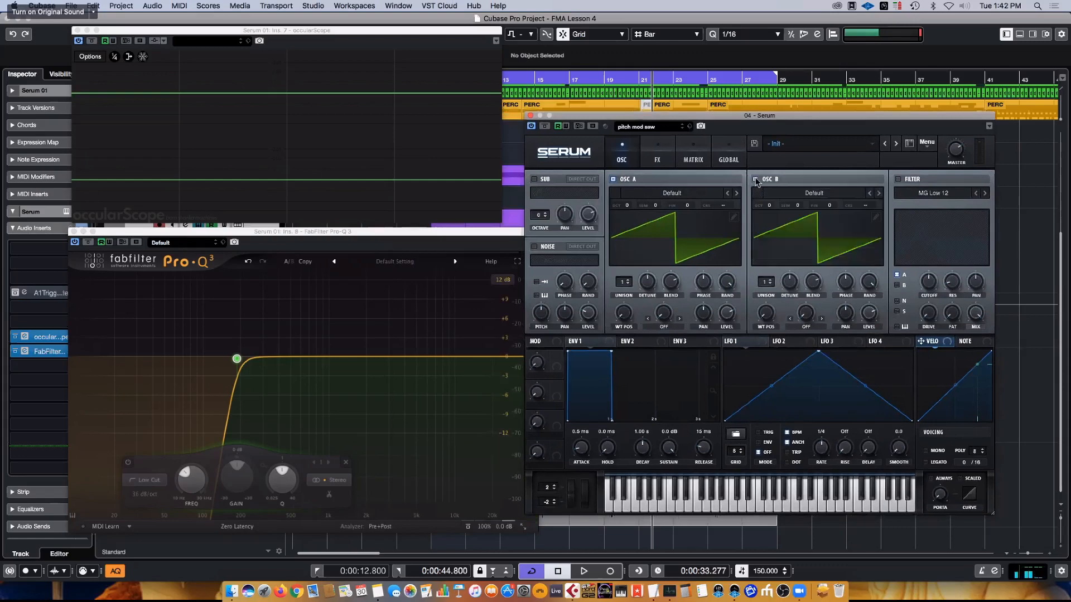
left_click(664, 328)
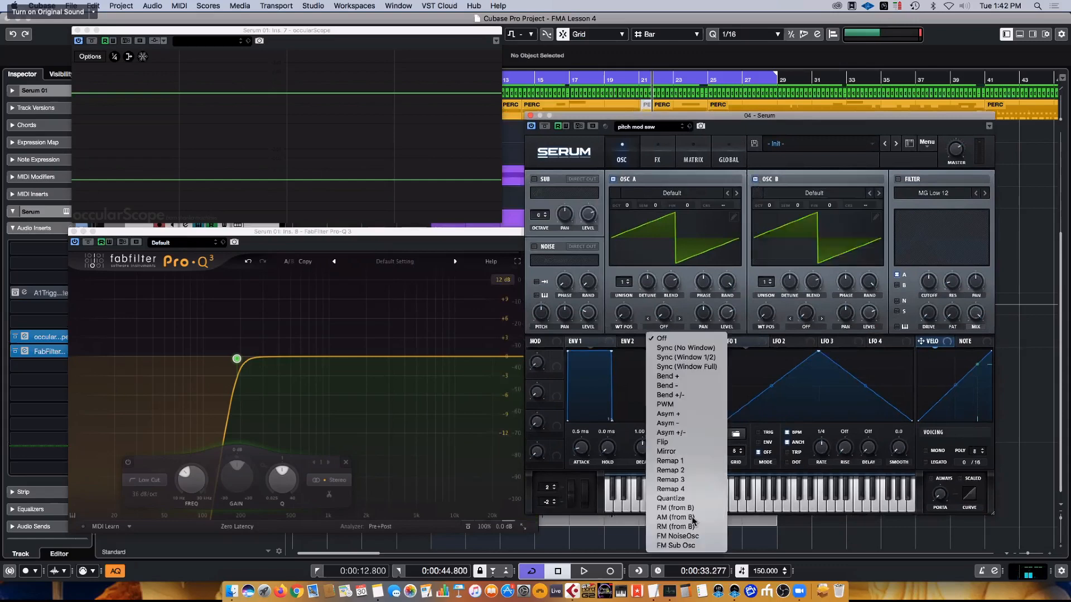
left_click(676, 508)
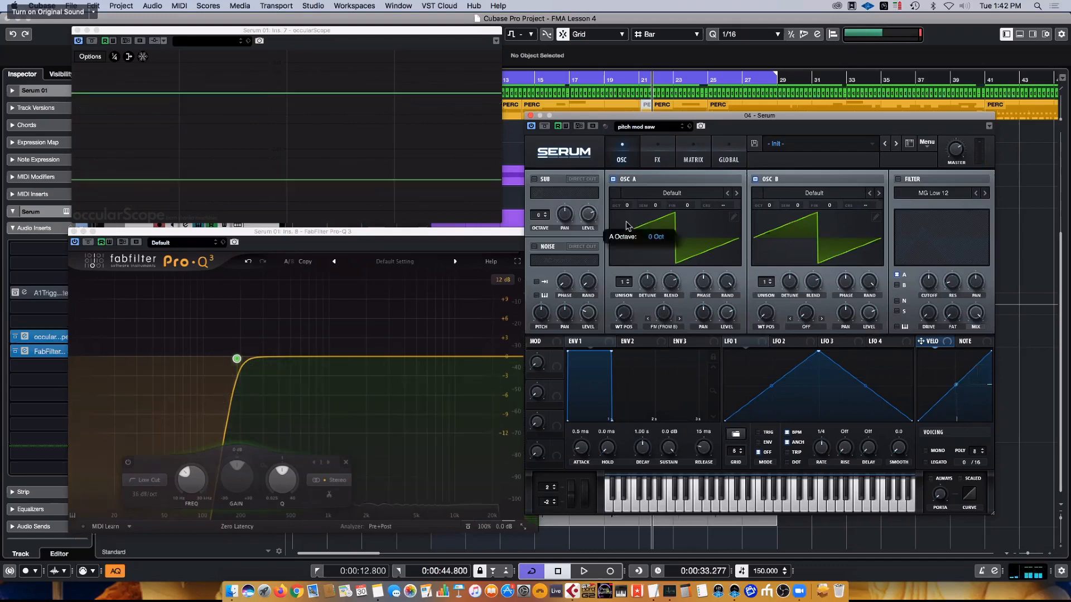
- Lower oscillator A's octave to -1 and load the Analog wavetable Basic Shapes into it
left_click_drag(626, 222, 626, 230)
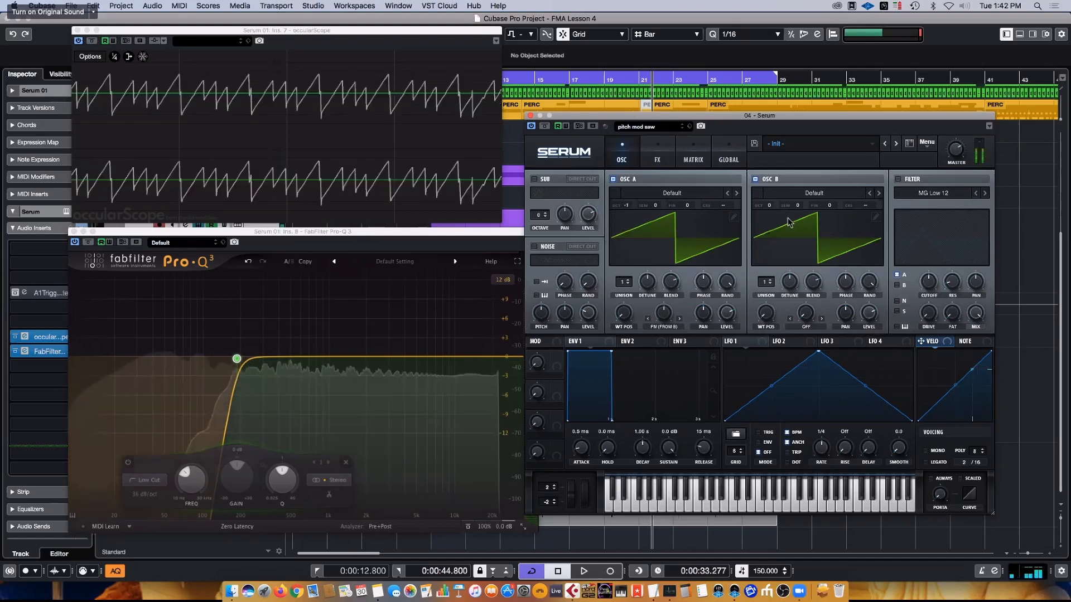
left_click(687, 197)
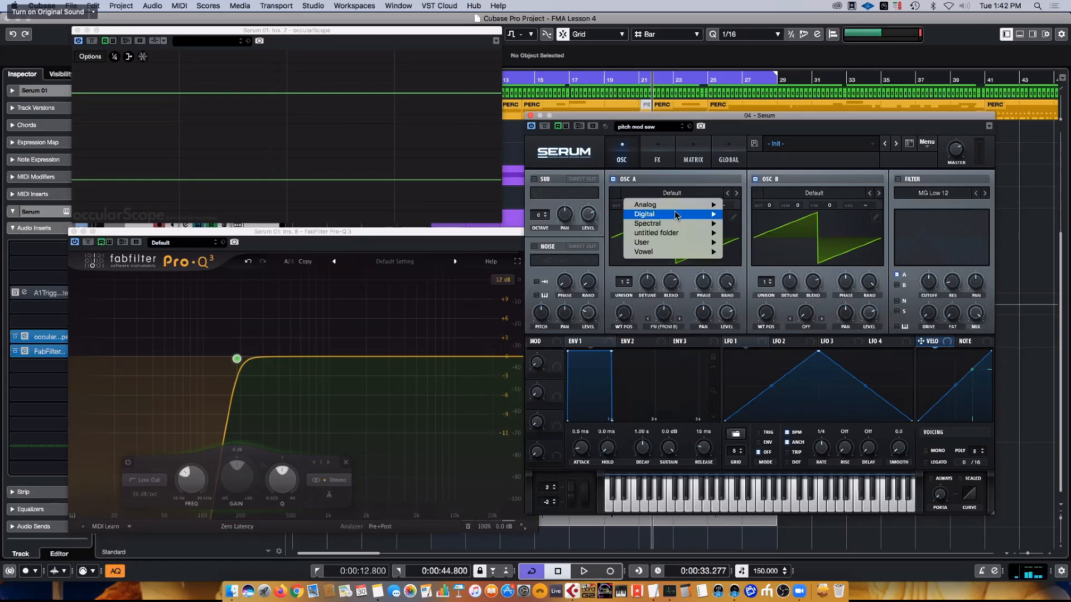
mouse_move(676, 214)
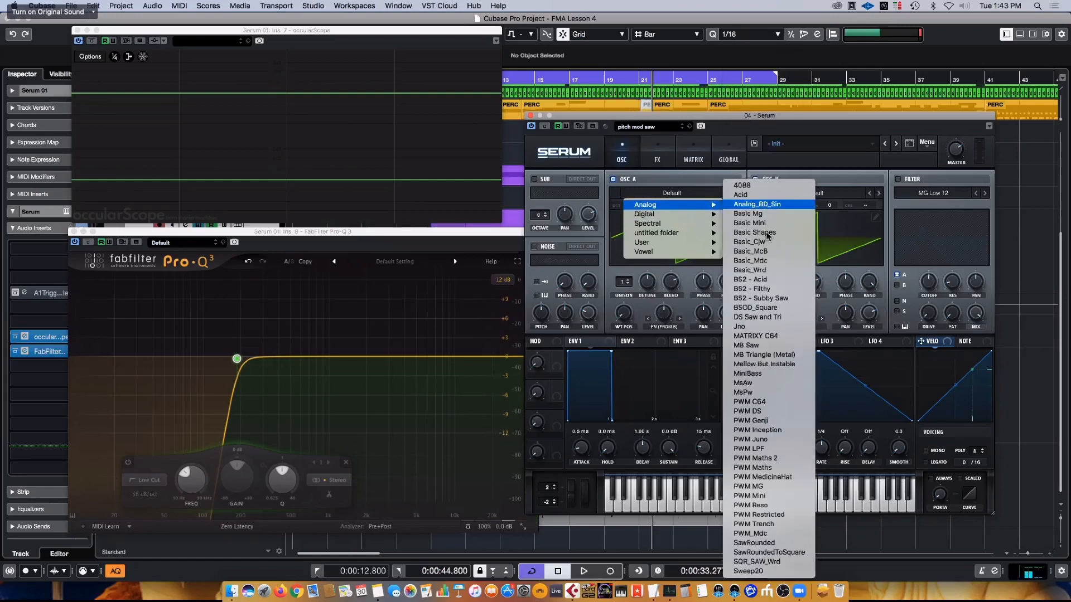
left_click(767, 233)
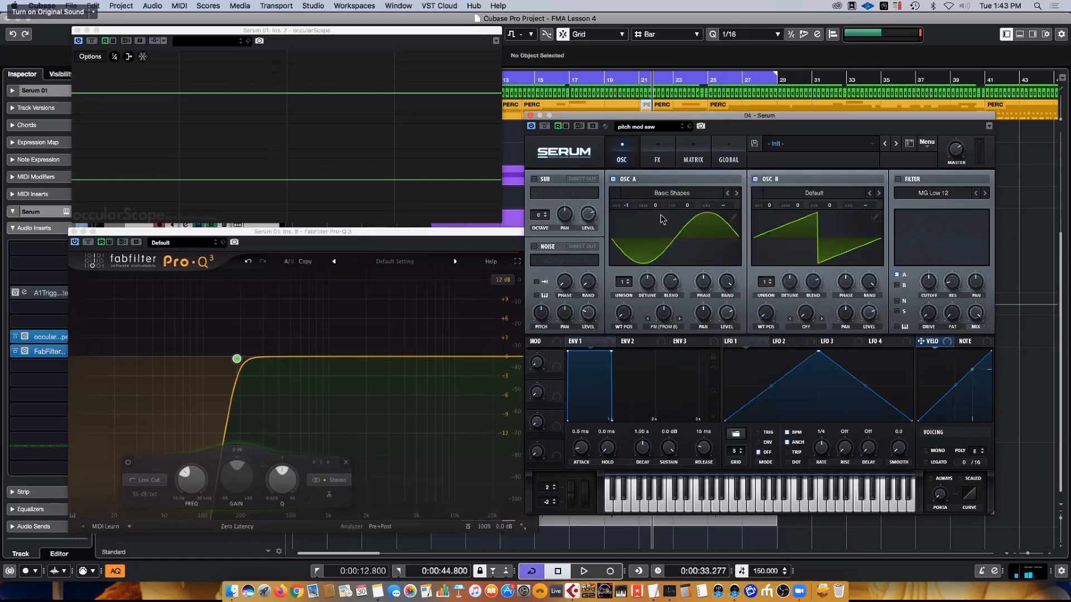
- Set oscillator A's wavetable position to 2 for the saw shape, checking it in the 3D waveform view
left_click(671, 258)
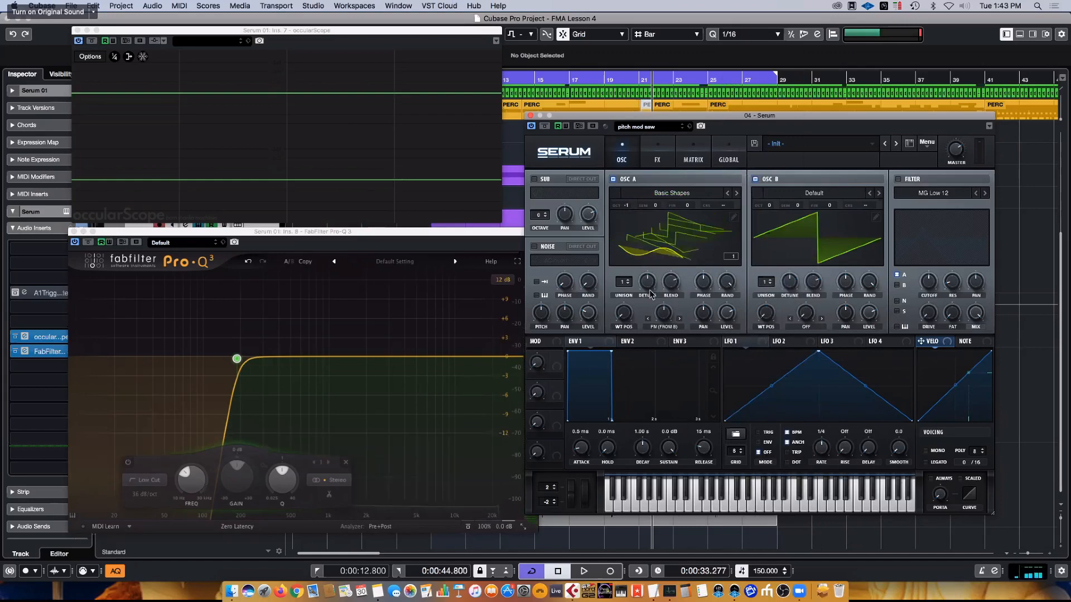
left_click_drag(625, 318, 628, 303)
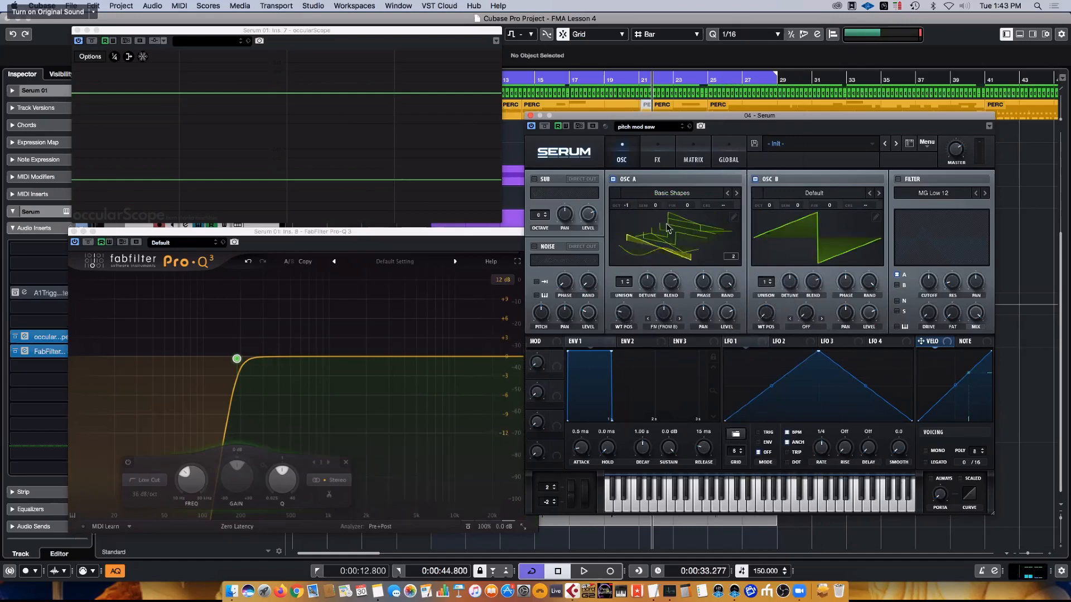
left_click(708, 225)
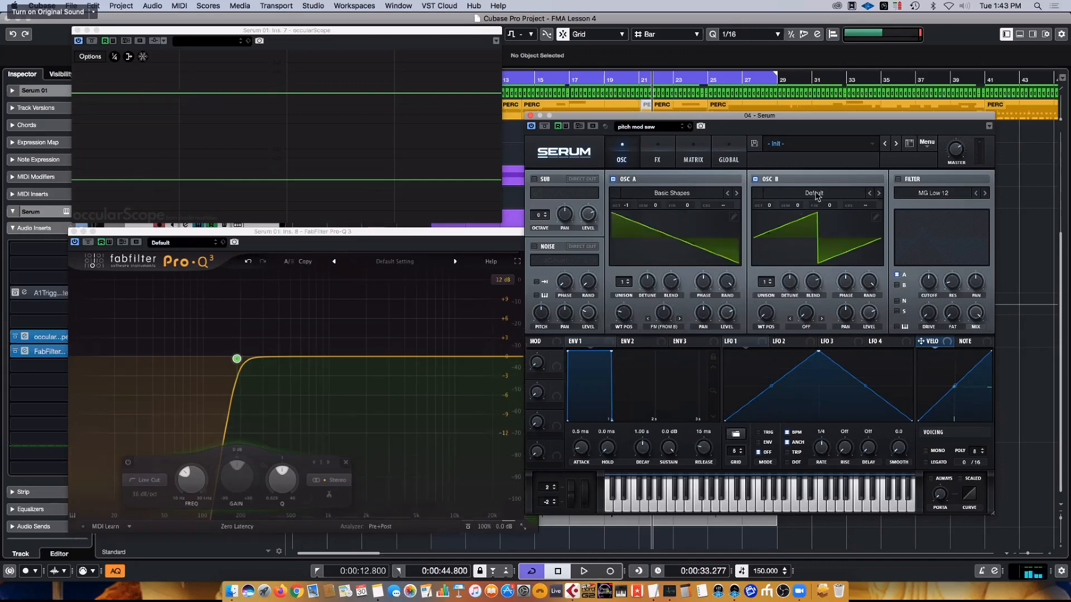
- Load the Spectral wavetable Squelchy 3 [SL] into oscillator B and raise its wavetable position
left_click(818, 195)
mouse_move(826, 224)
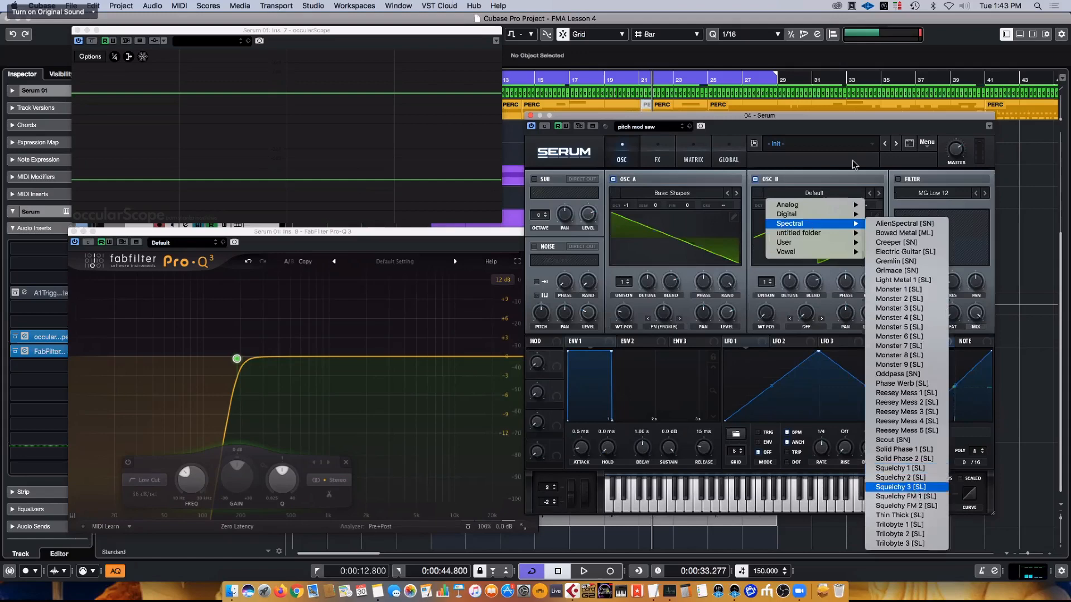
left_click(898, 487)
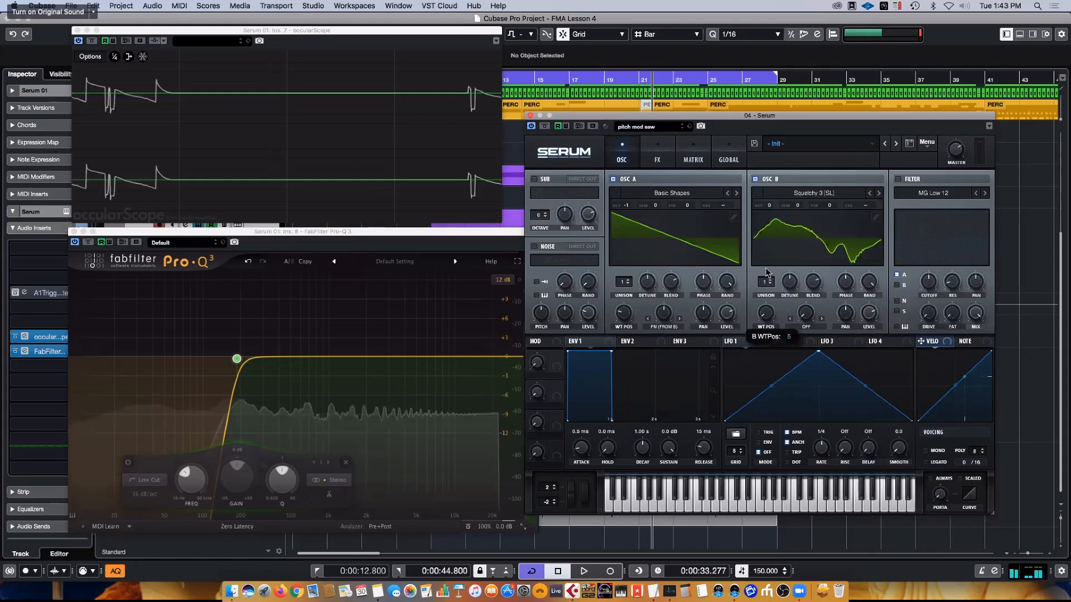
left_click_drag(767, 269, 777, 215)
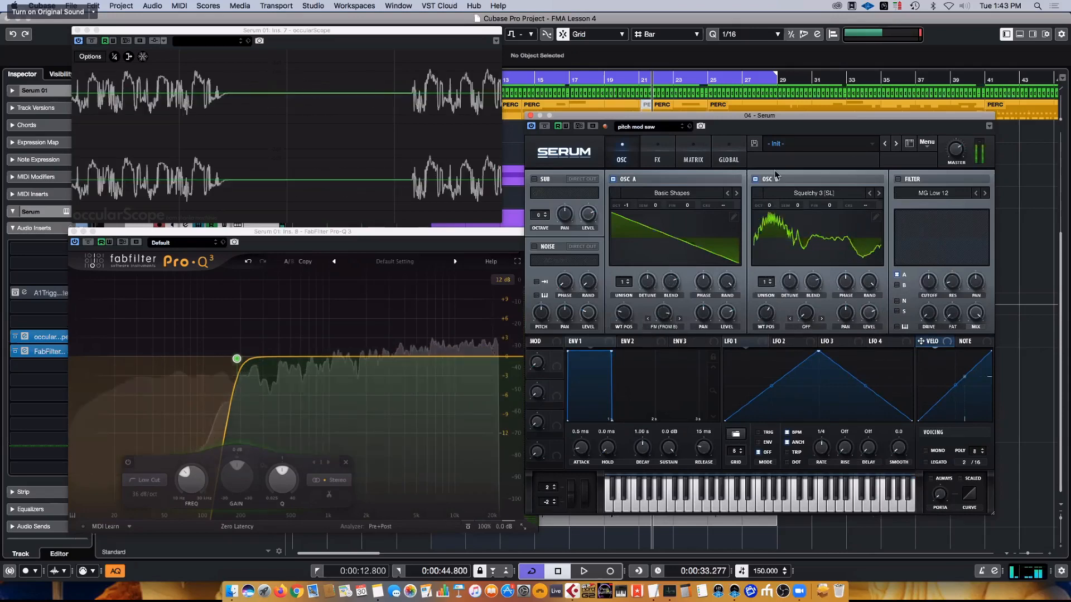
- Audition the preceding Spectral wavetables on oscillator B, stepping back from Squelchy 3 [SL] to Reesey Mess 1 [SL]
left_click(820, 195)
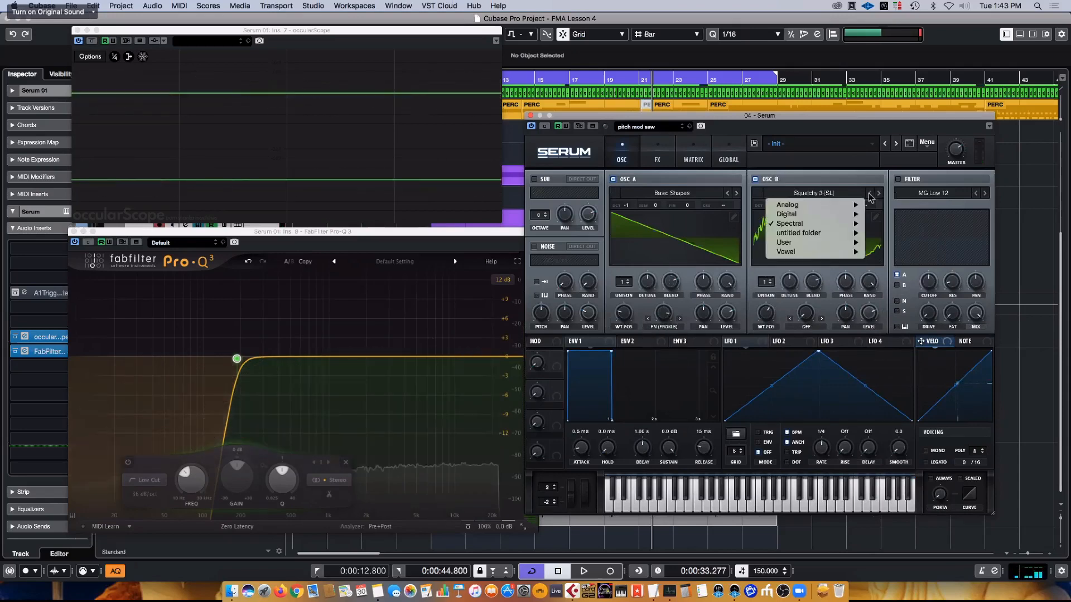
left_click(869, 196)
left_click(869, 194)
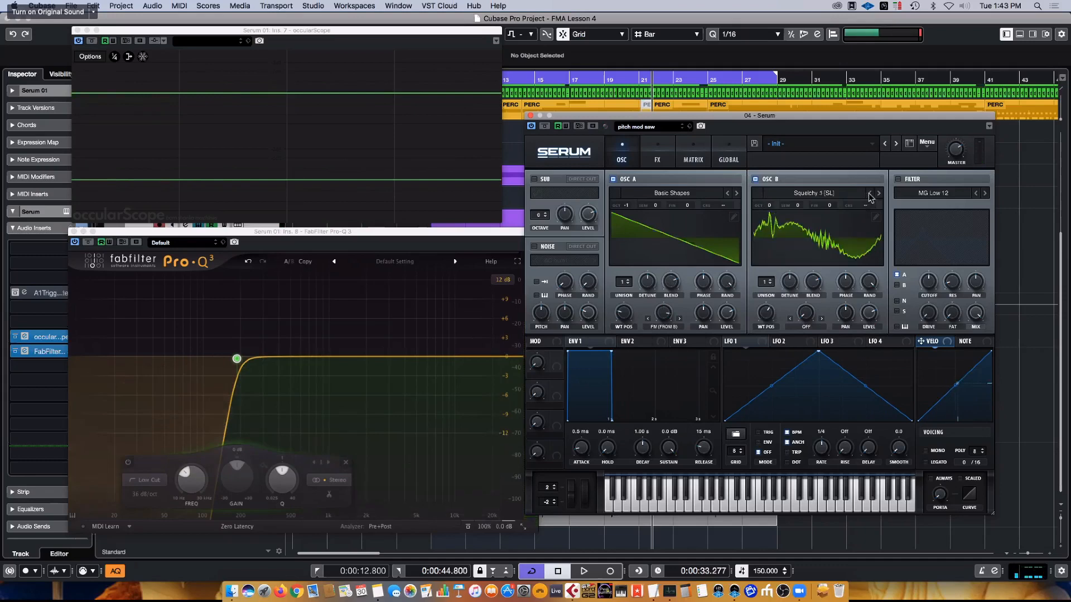
left_click(869, 195)
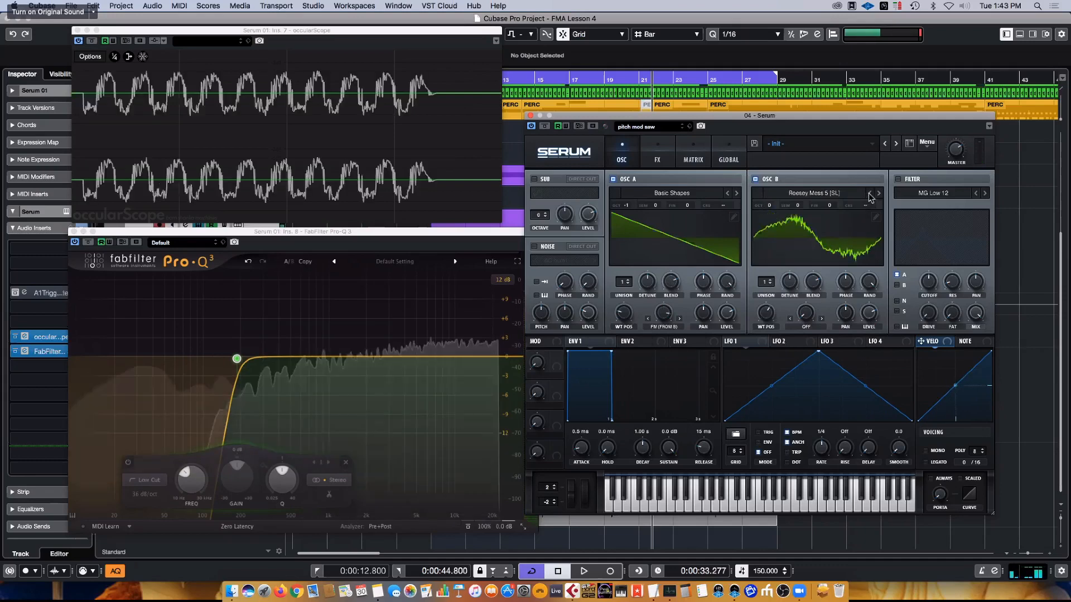
left_click(869, 194)
left_click(869, 194)
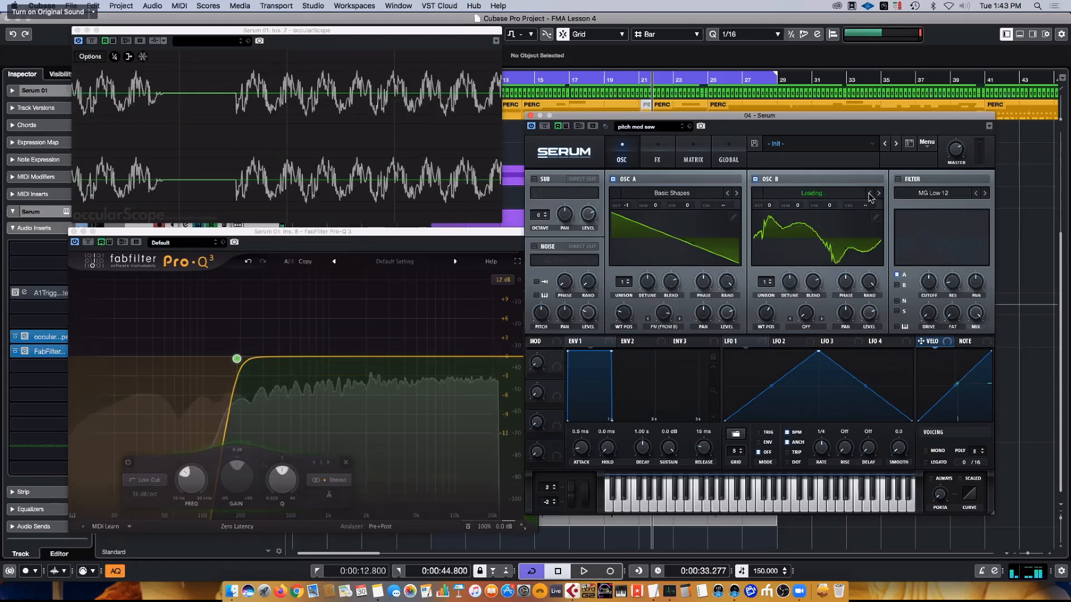
- Load the Spectral wavetable AlienSpectral [SN] into oscillator B
left_click(809, 194)
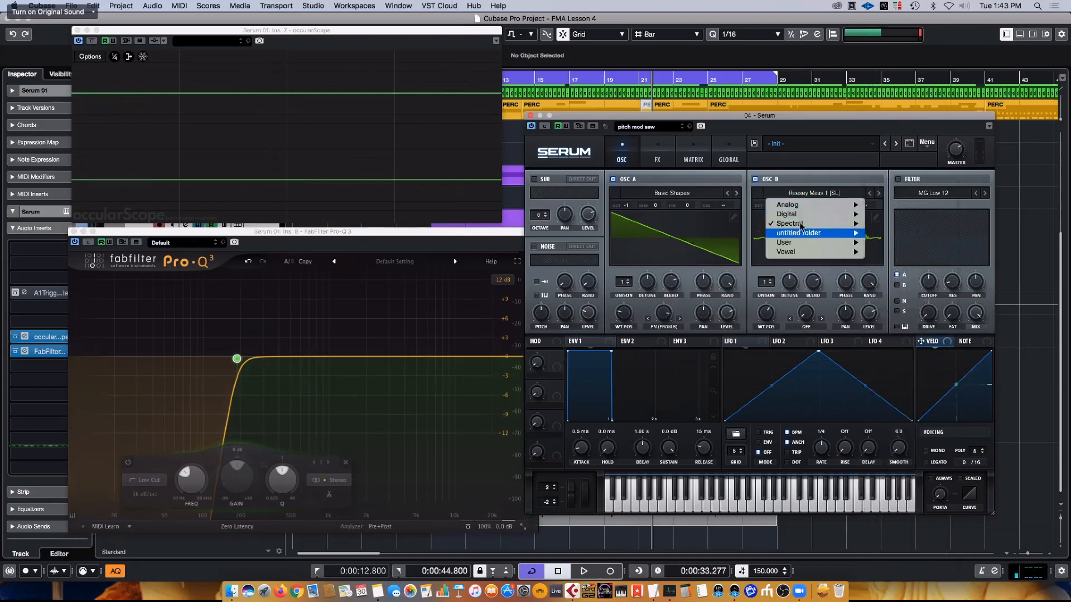
mouse_move(802, 224)
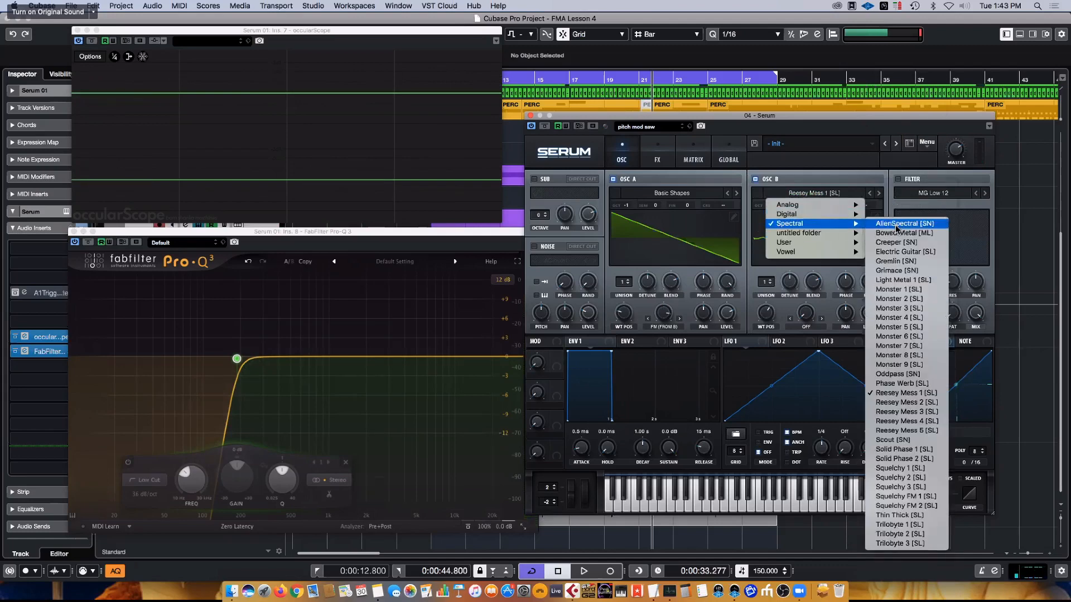
left_click(898, 226)
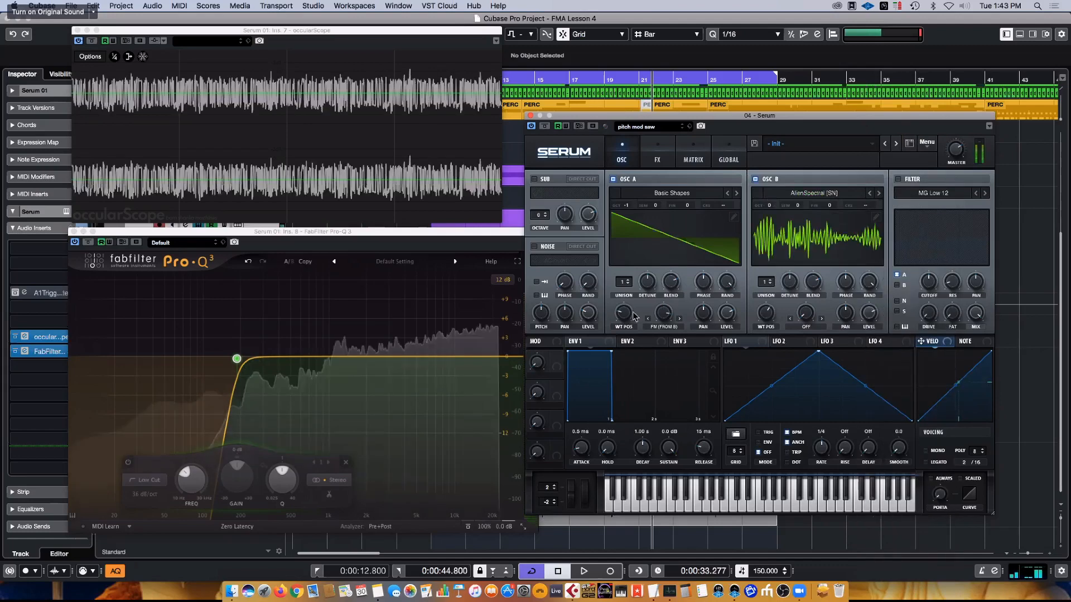
- Return oscillator A's wavetable position to the sine shape and adjust oscillator B's wavetable position together with the FM (from B) amount
left_click_drag(664, 313, 629, 323)
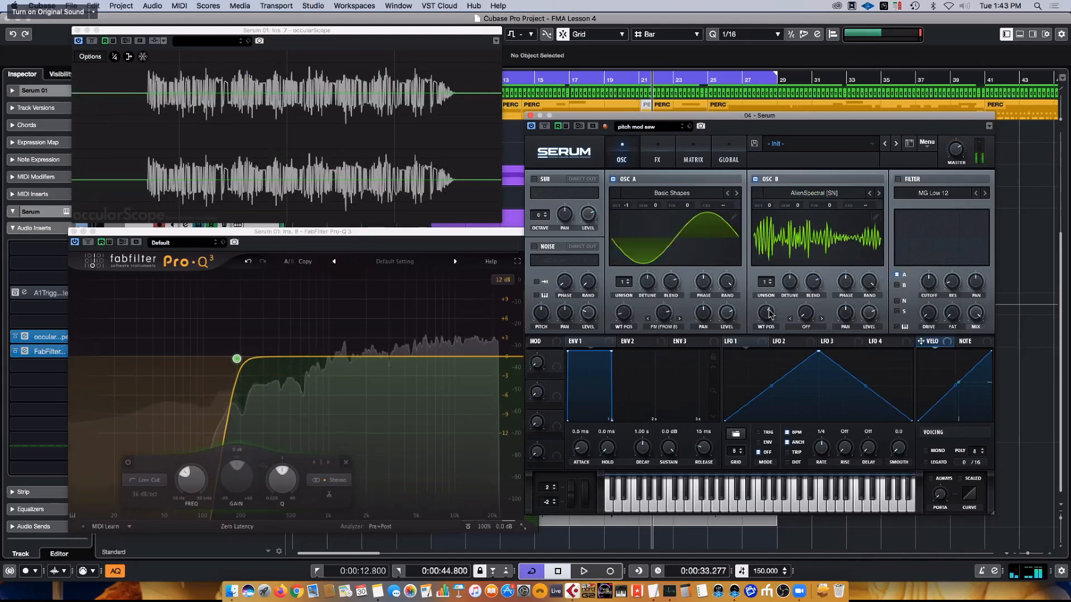
left_click_drag(769, 314, 768, 262)
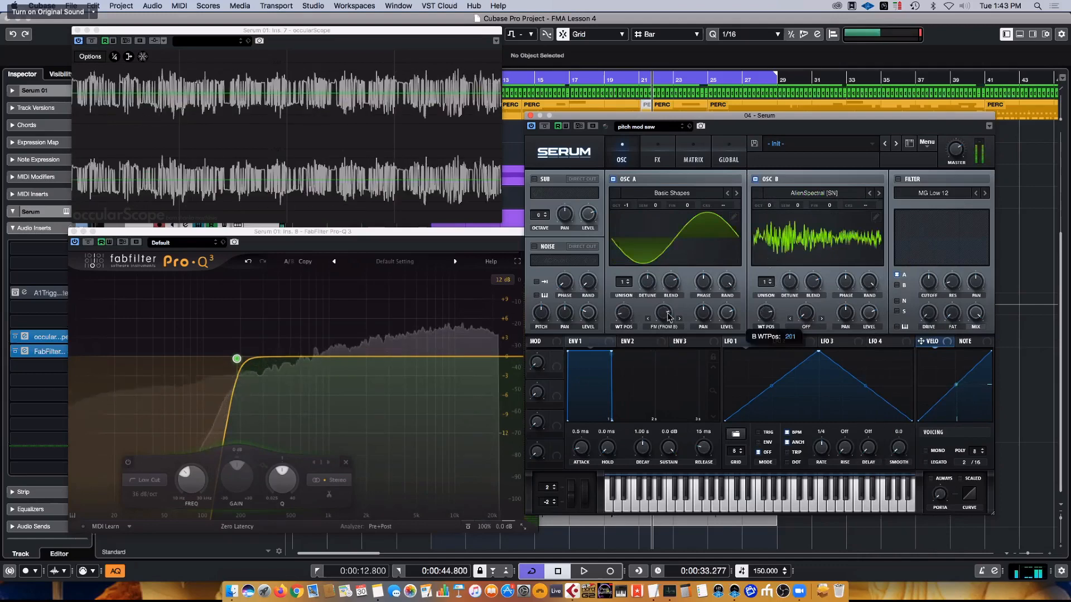
left_click_drag(669, 317, 669, 282)
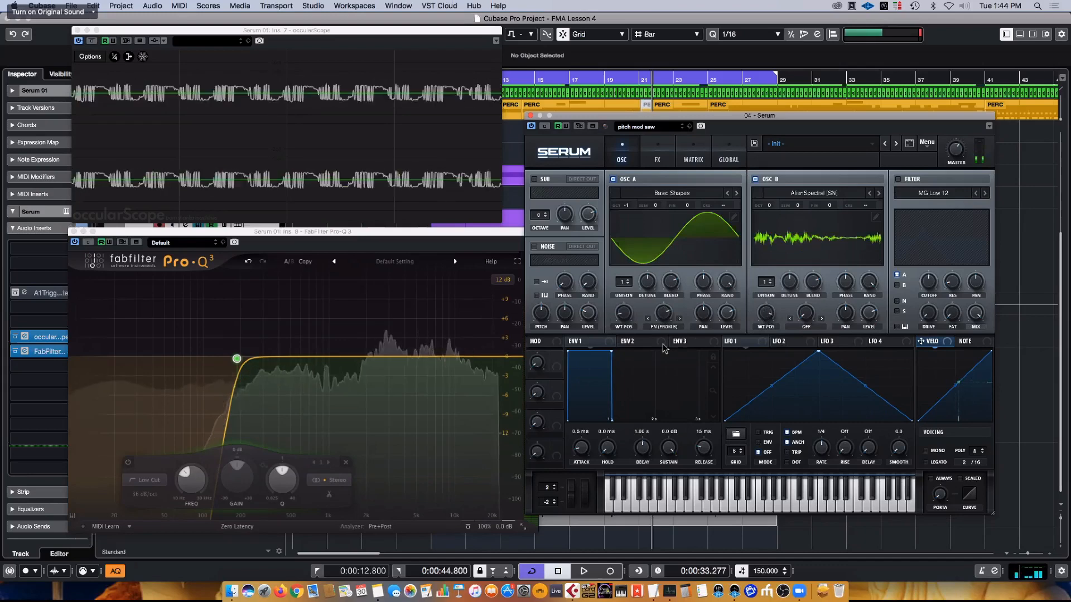
left_click_drag(664, 286, 662, 310)
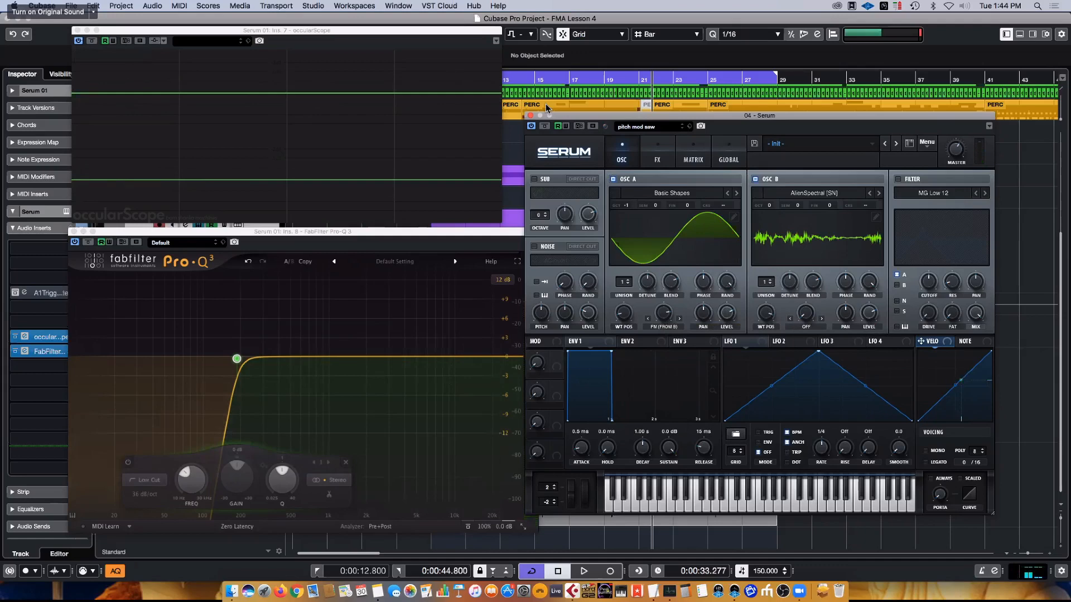
- Enable the filter, route oscillator B through it along with oscillator A, and raise its cutoff
left_click(898, 180)
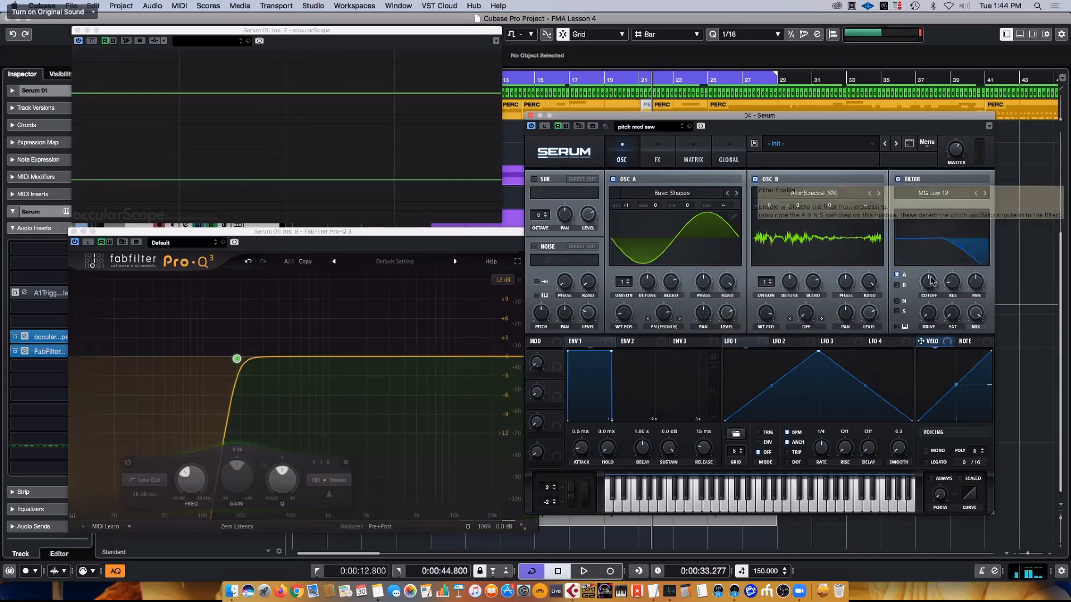
left_click_drag(952, 282, 934, 261)
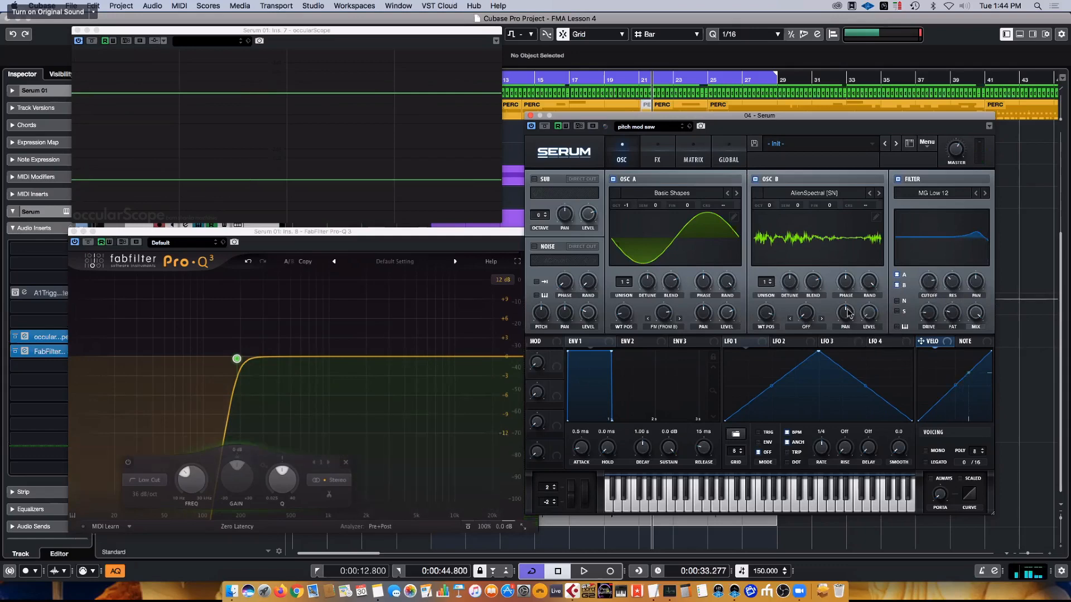
mouse_move(927, 306)
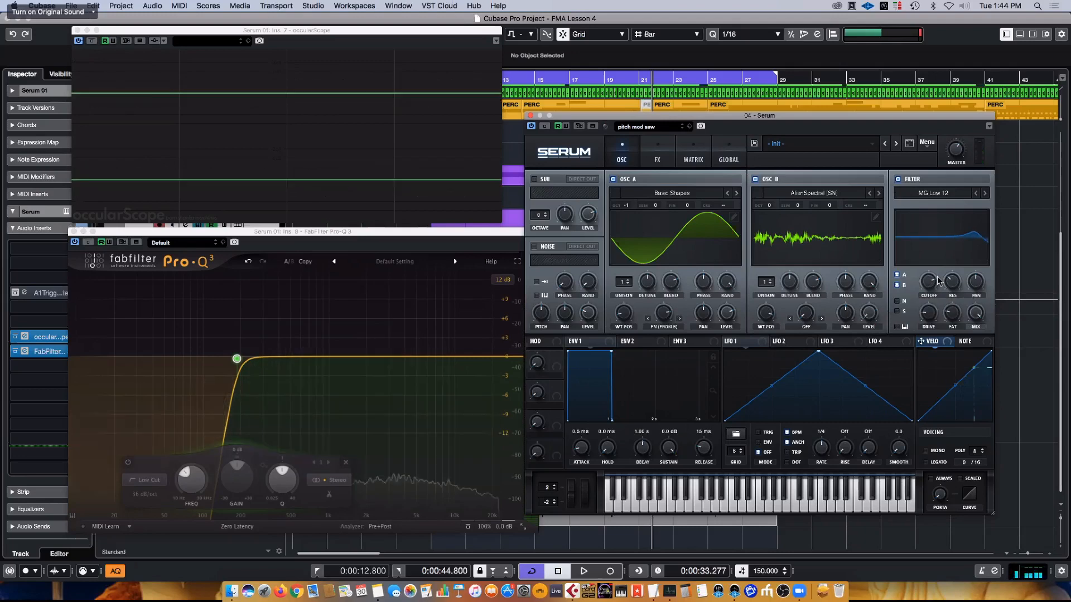
- Change the filter type to Band 24 and lower its cutoff to narrow the FM sound to the mid frequencies
left_click(951, 195)
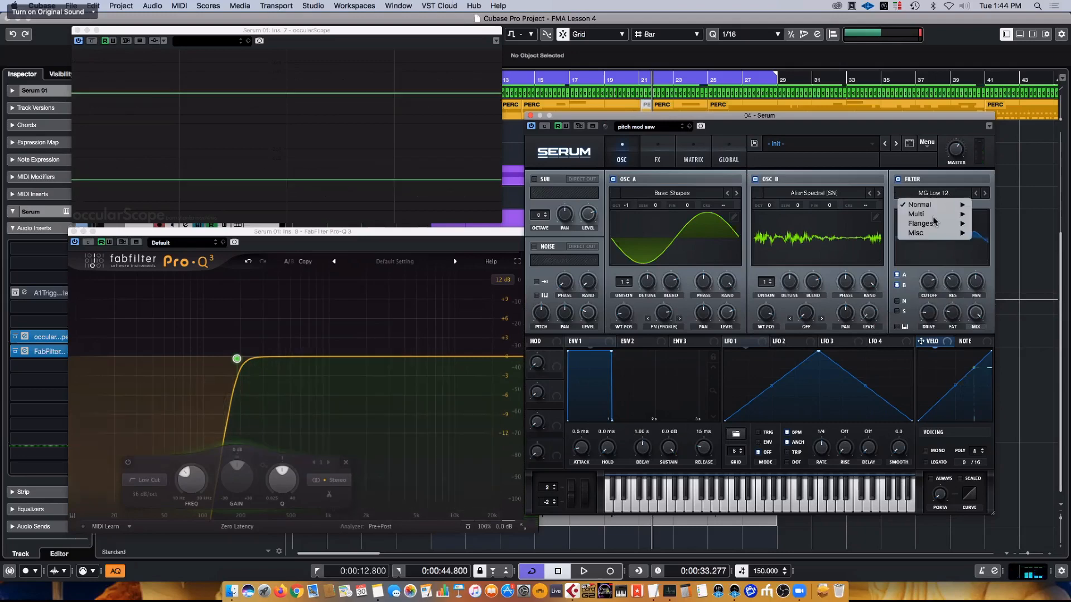
mouse_move(935, 215)
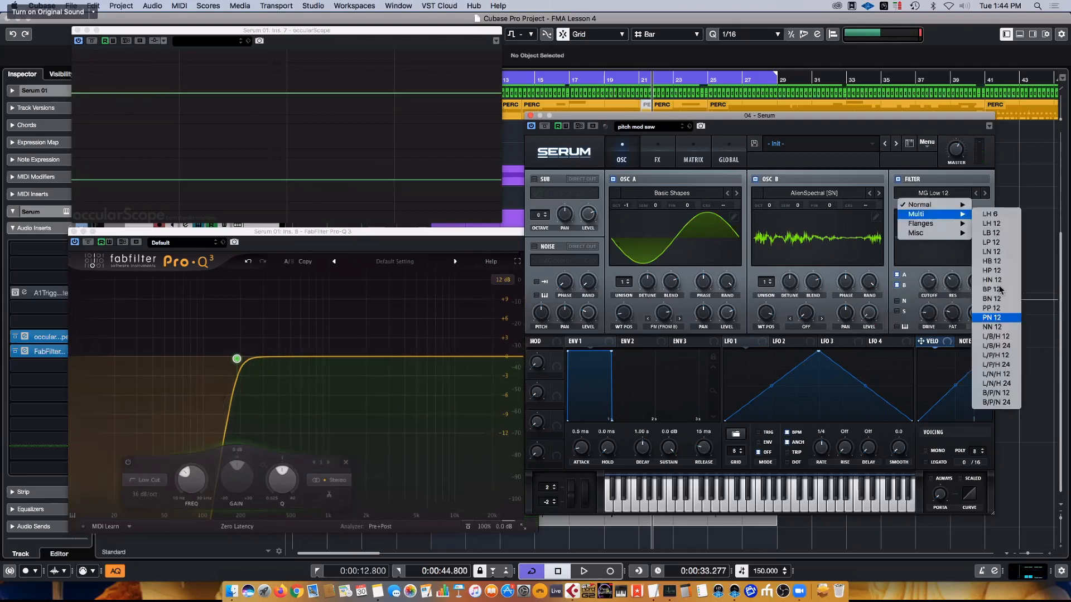
left_click(996, 327)
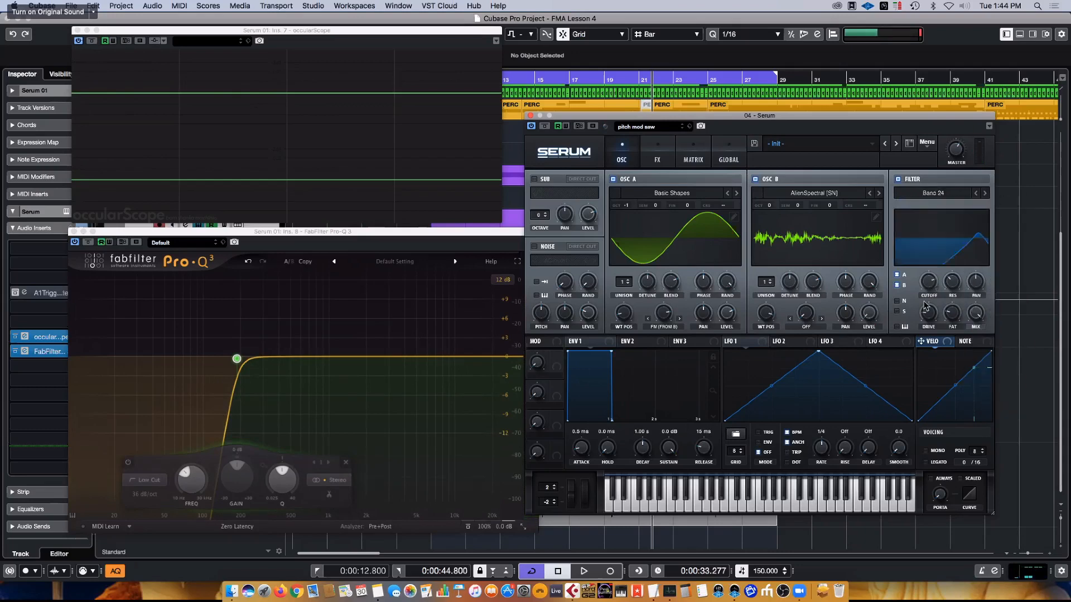
left_click_drag(934, 309, 928, 311)
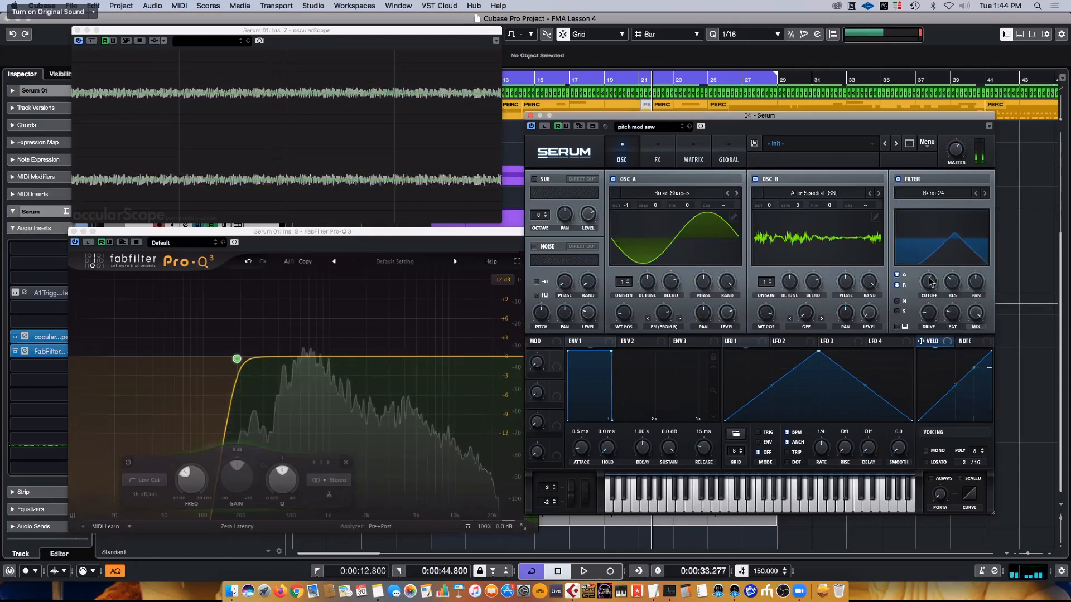
mouse_move(928, 269)
left_mouse_down()
mouse_move(923, 302)
mouse_move(929, 268)
mouse_move(925, 301)
mouse_move(928, 279)
mouse_move(928, 289)
left_mouse_up()
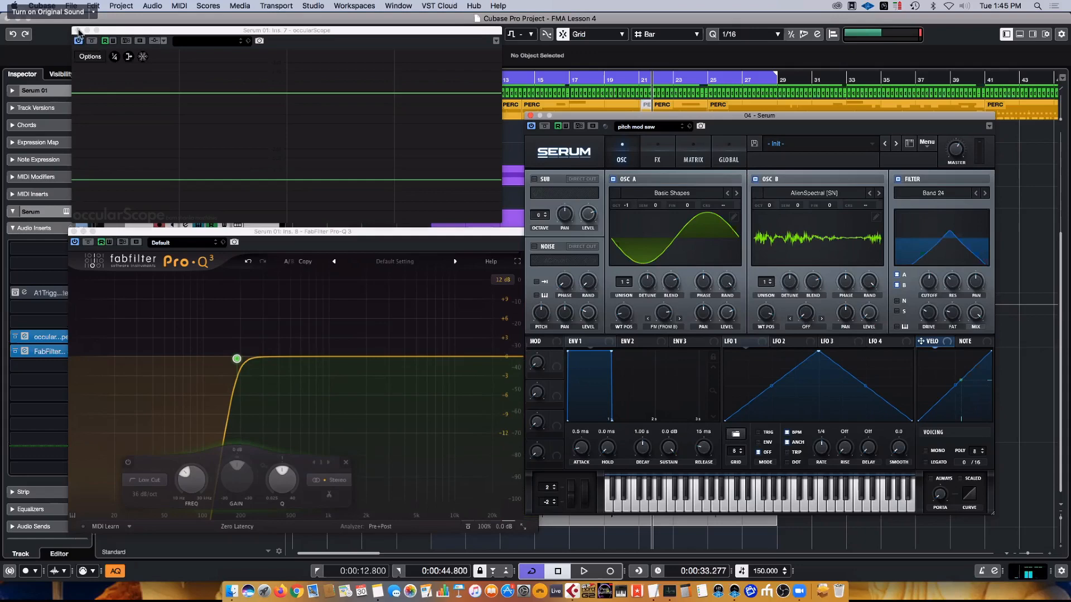
- Close the occularScope, Pro-Q 3 and Serum plug-in windows to return to the project arrangement
left_click(77, 30)
left_click(74, 232)
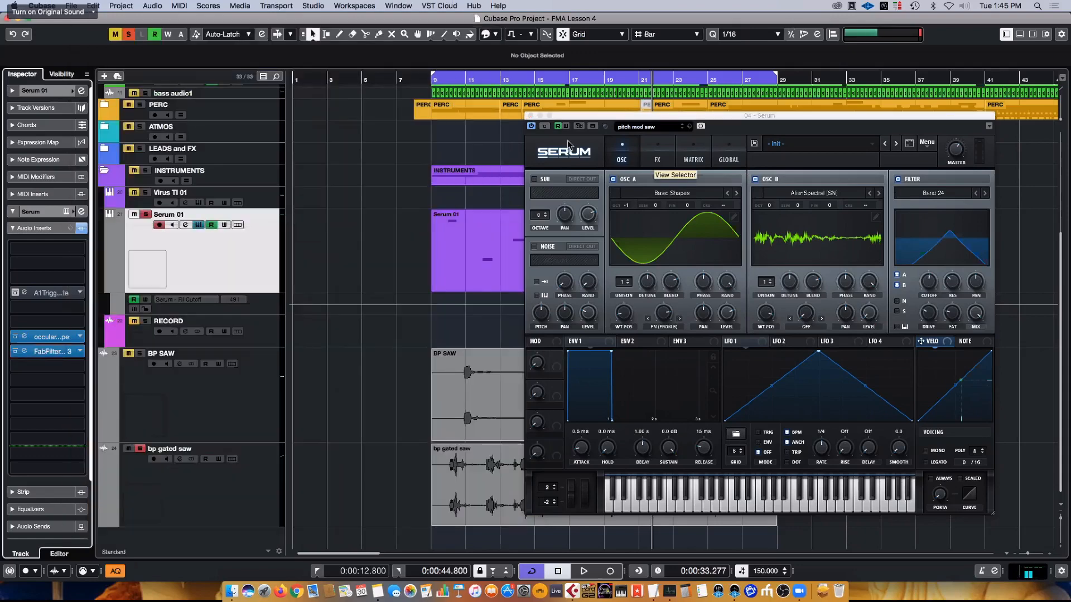
left_click(531, 117)
- Reduce the Serum 01 track's MIDI part to one bar, spanning bar 9 to bar 10
left_click(596, 258)
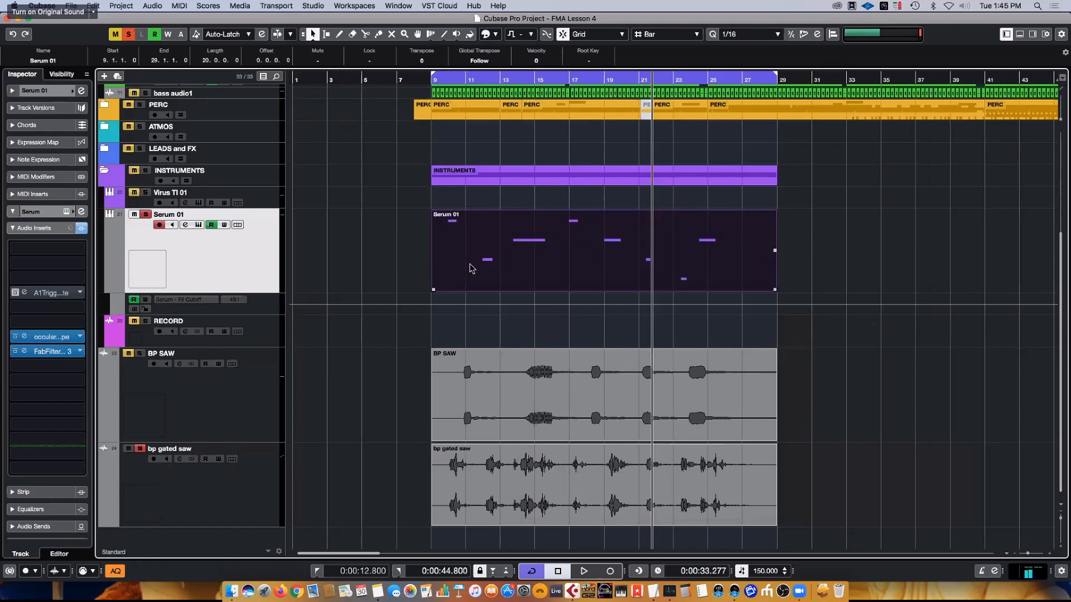
key("super+z")
left_click_drag(306, 293, 446, 289)
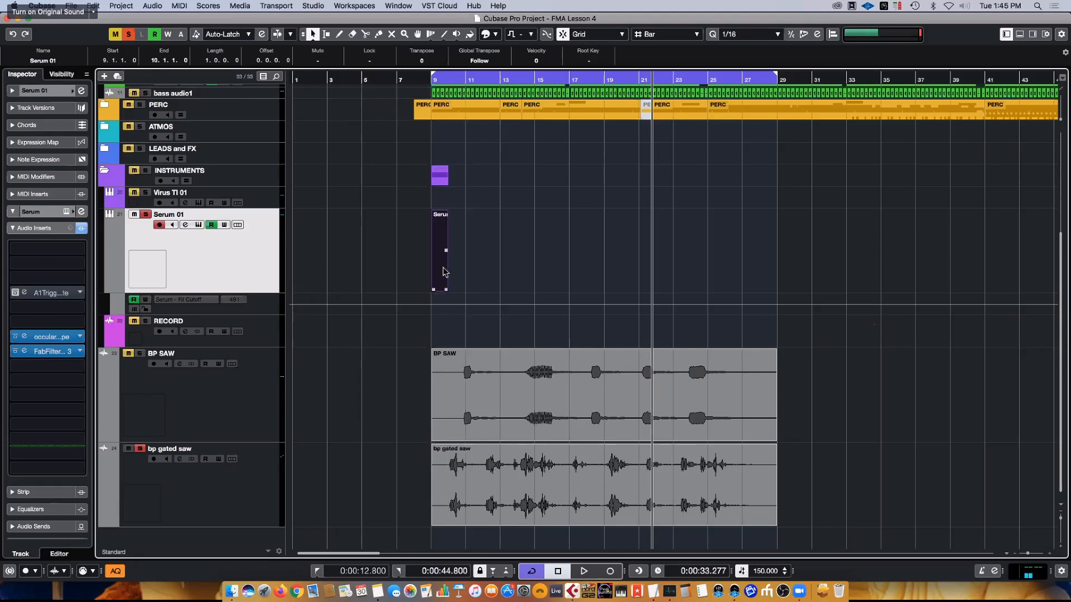
- Set the loop range to the Serum 01 part, from bar 9 to bar 10
double_click(445, 273)
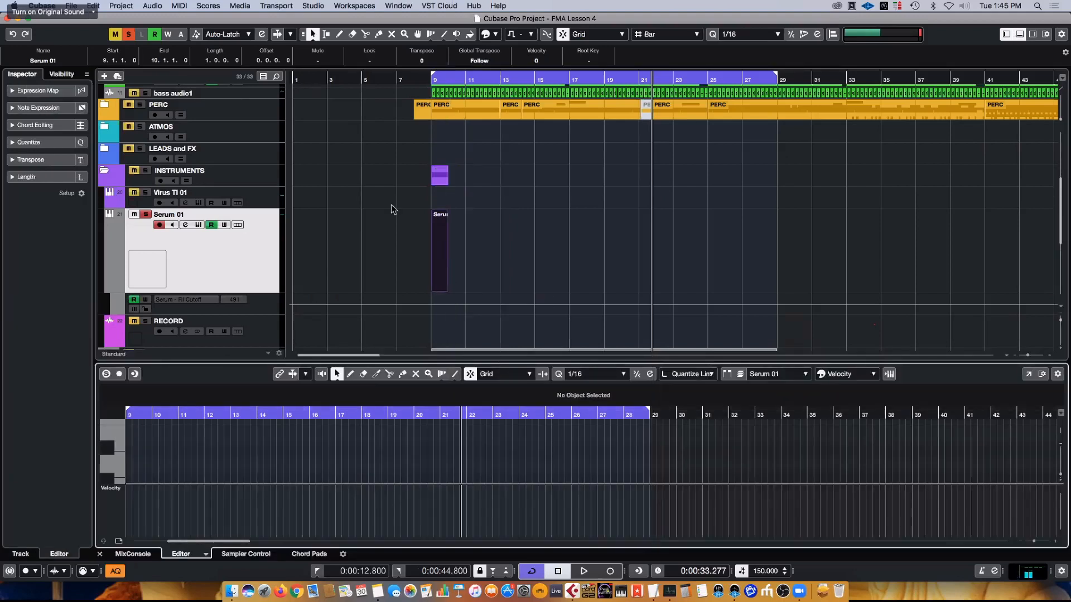
left_click(440, 255)
key("p")
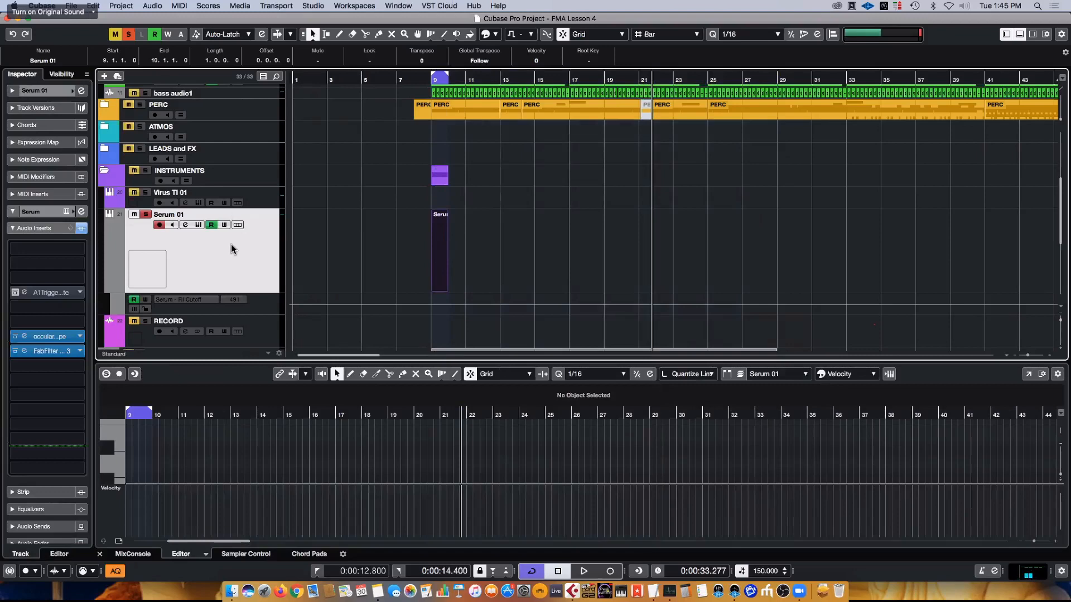
key("h")
key("h")
key("h")
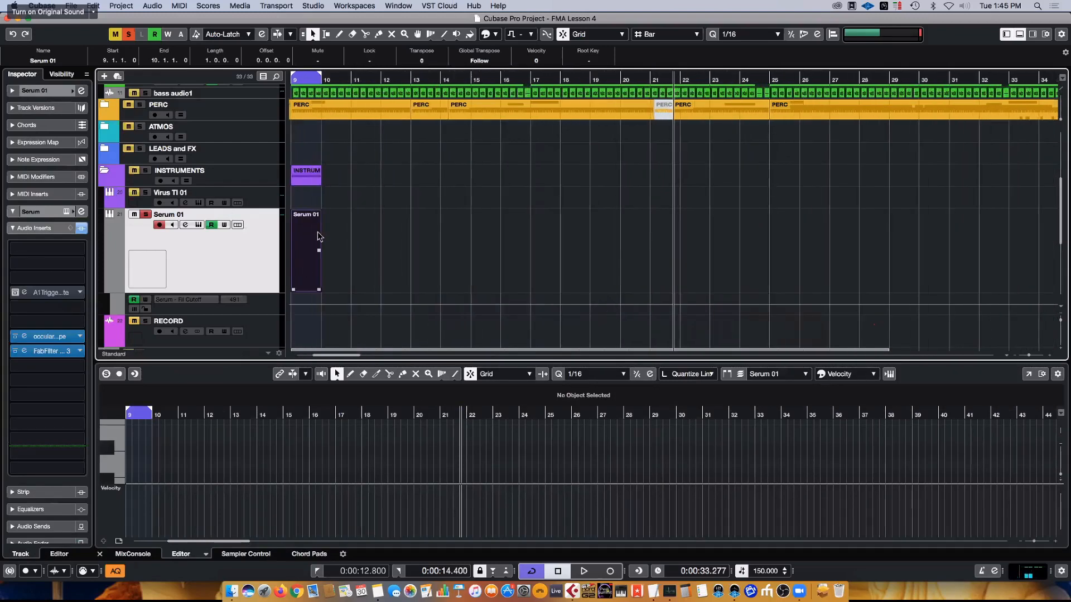
- Open the Serum 01 part in the key editor, framed on bar 9 and enlarged to show more pitch rows
double_click(317, 232)
scroll(212, 462, "left", 10)
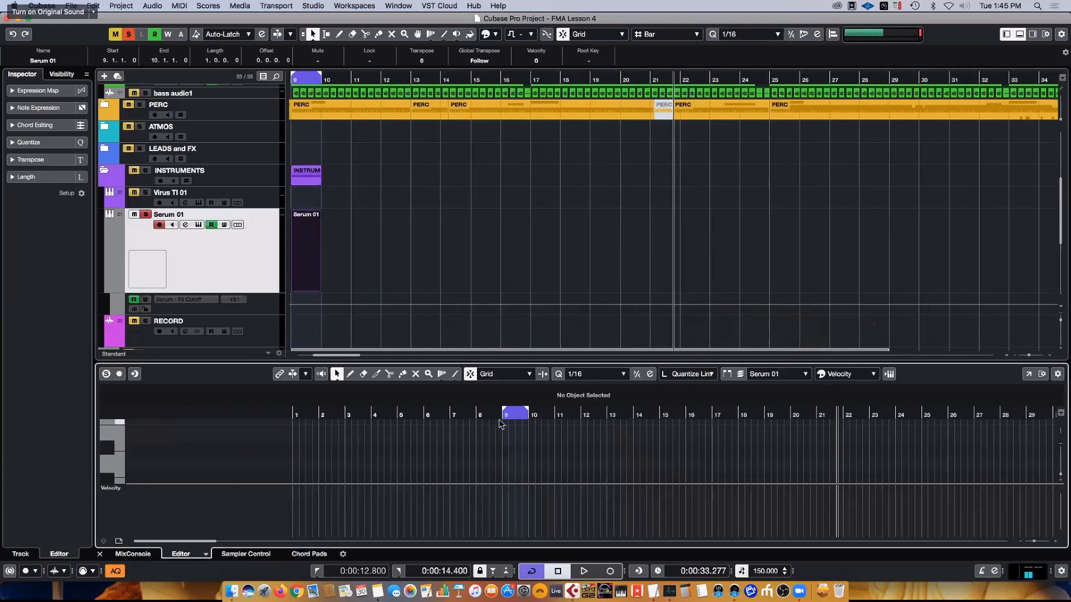
left_click_drag(504, 416, 507, 511)
left_click(115, 459)
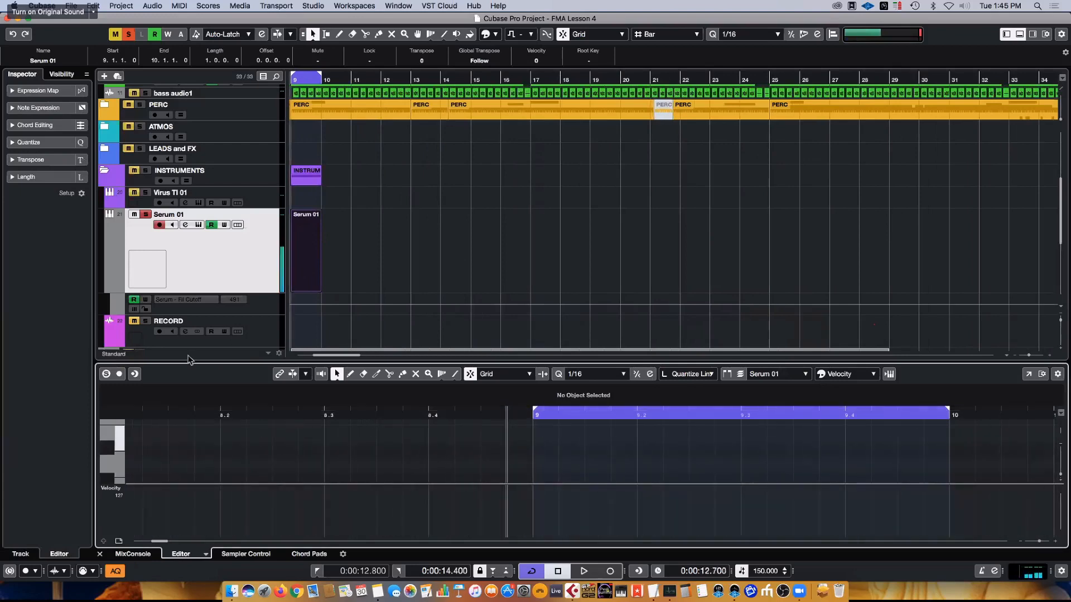
left_click_drag(185, 363, 210, 177)
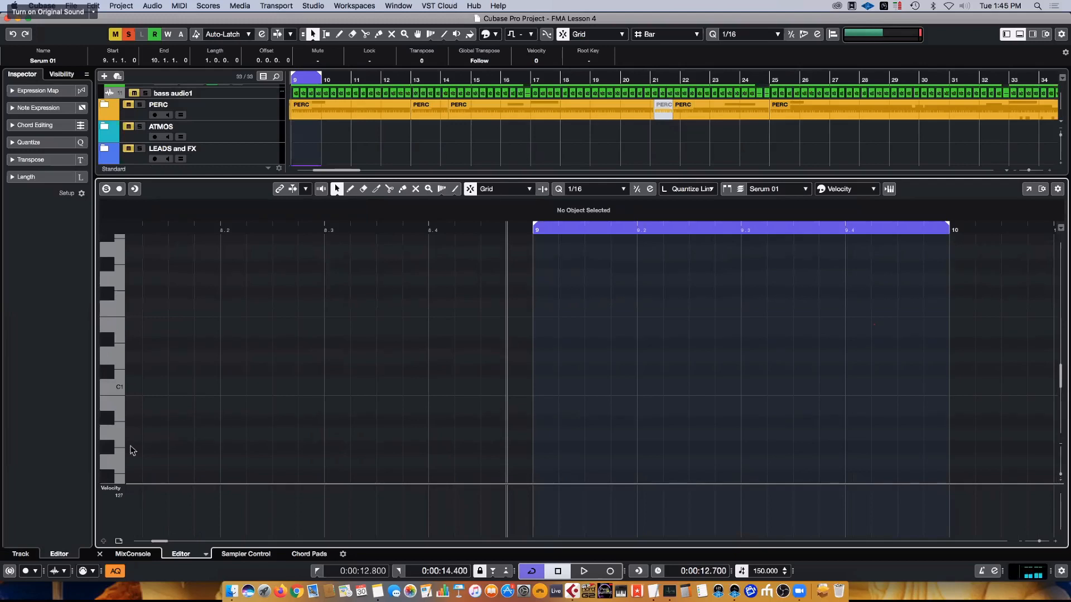
- Draw four 1/16 F#0 notes on the first beat of bar 9 and duplicate them to fill the bar
scroll(123, 443, "down", 1)
scroll(115, 435, "down", 3)
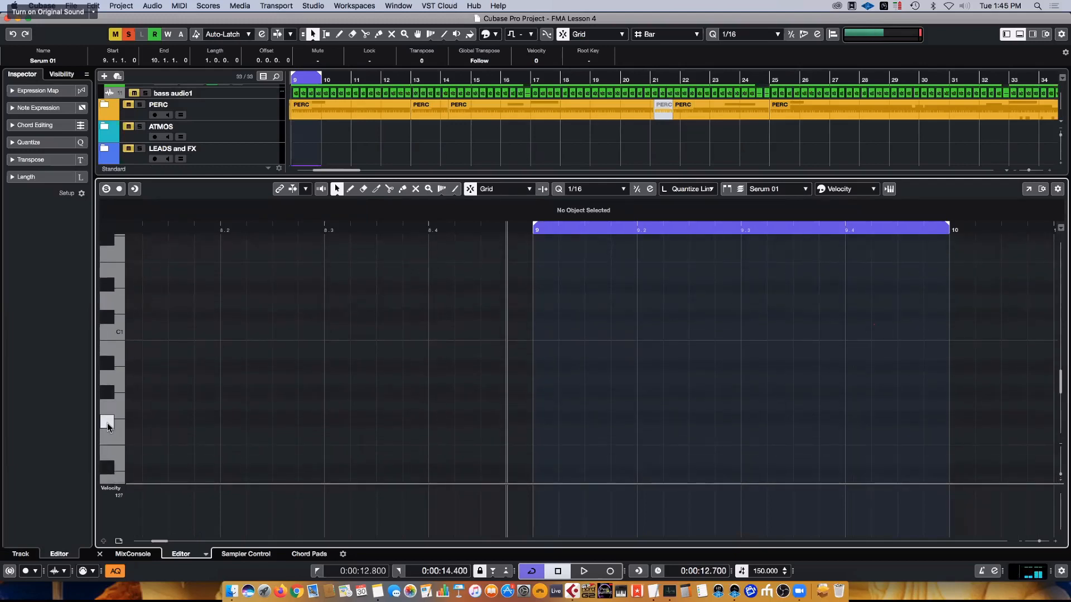
left_click(551, 419, "alt")
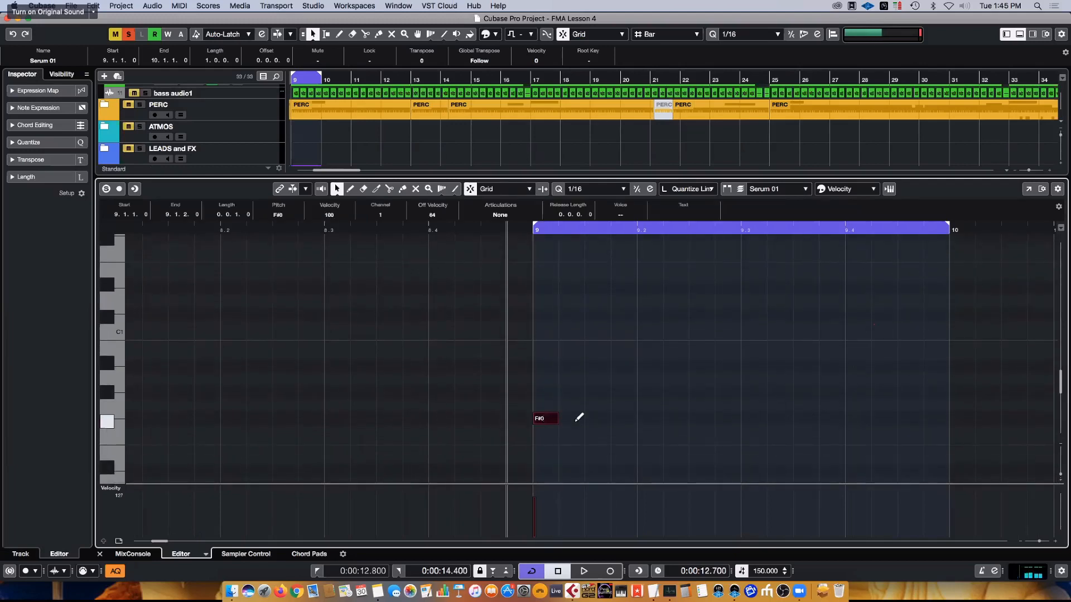
left_click_drag(580, 418, 636, 421)
left_click_drag(530, 415, 531, 416)
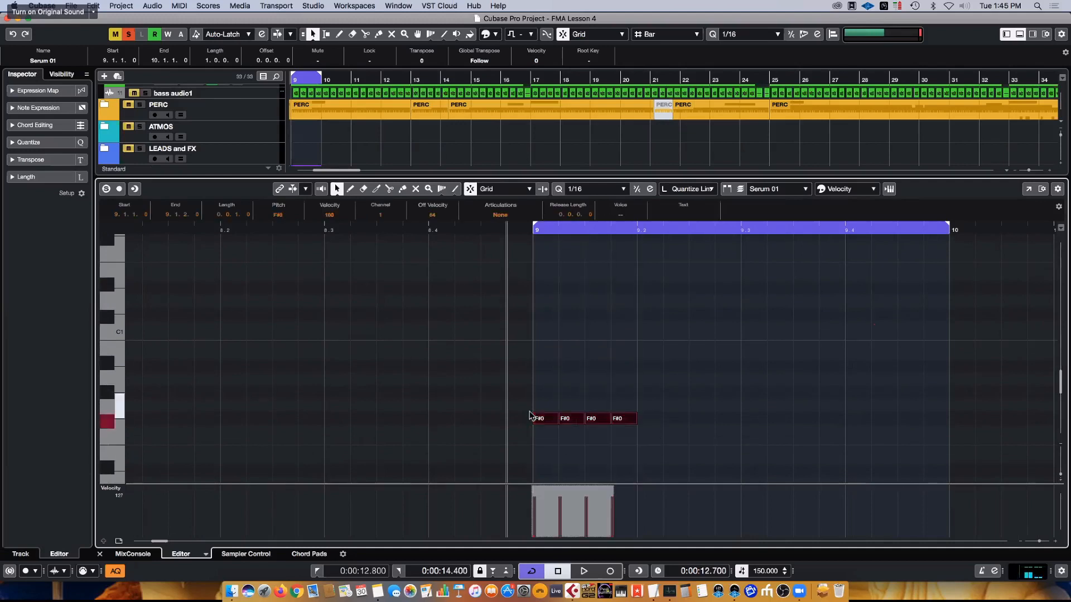
key("alt+d")
key("alt+d")
key("alt+d")
- Shorten all the F#0 notes by a 1/64 step using 1/64 quantize, and return the quantize value to 1/16
left_click_drag(984, 442, 464, 398)
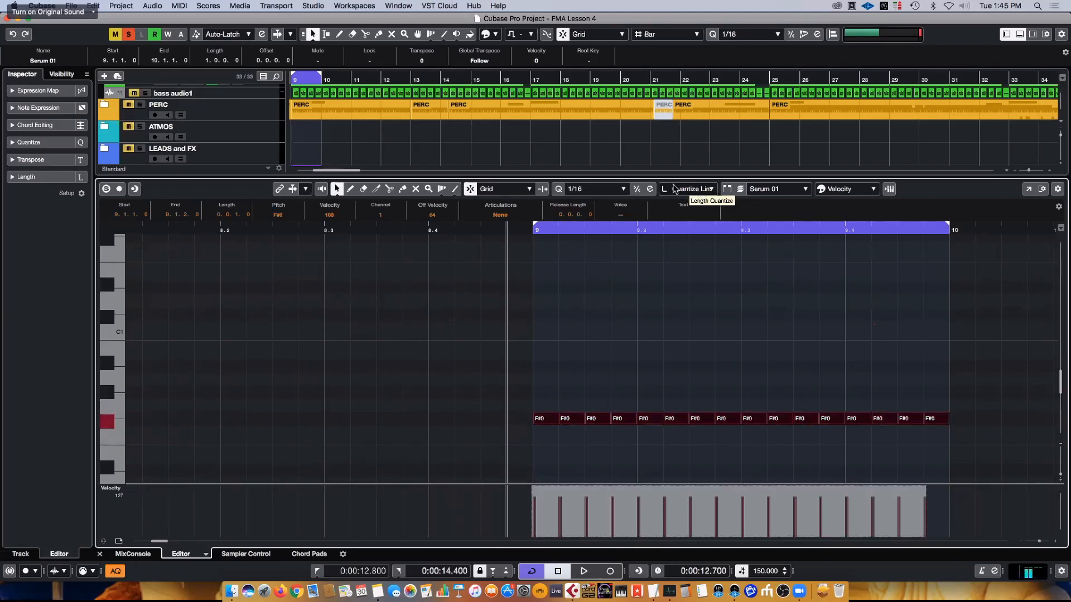
left_click(611, 190)
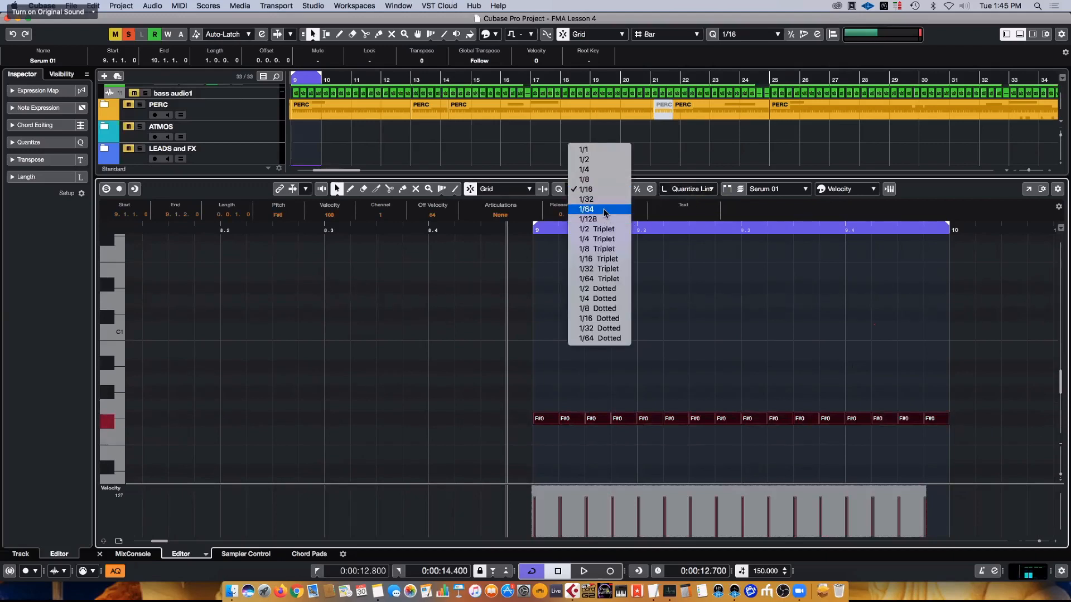
left_click(606, 209)
left_click_drag(947, 422, 942, 425)
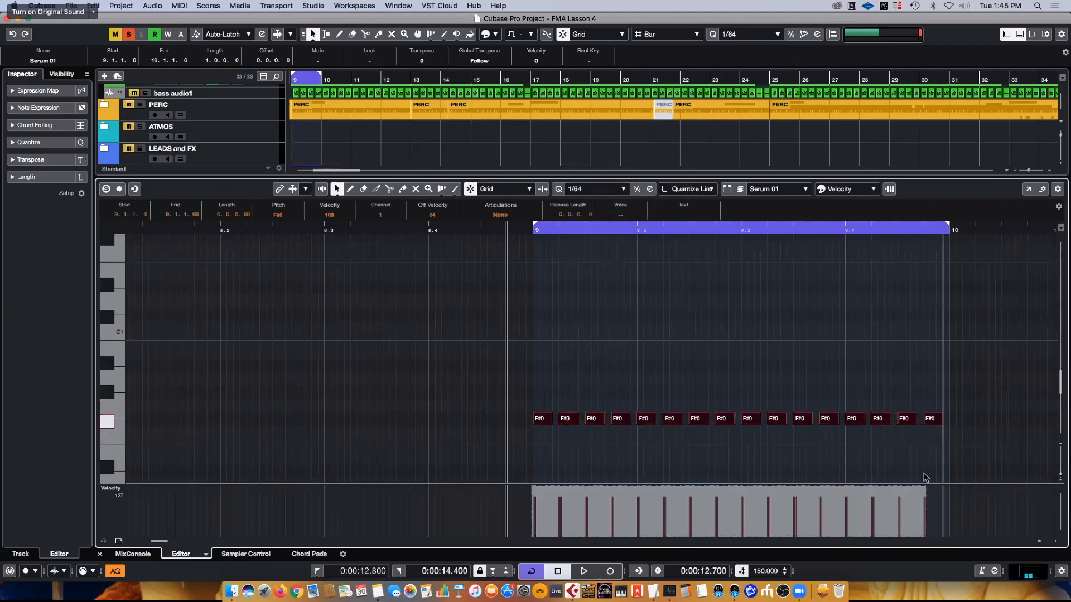
left_click(842, 442)
left_click(603, 193)
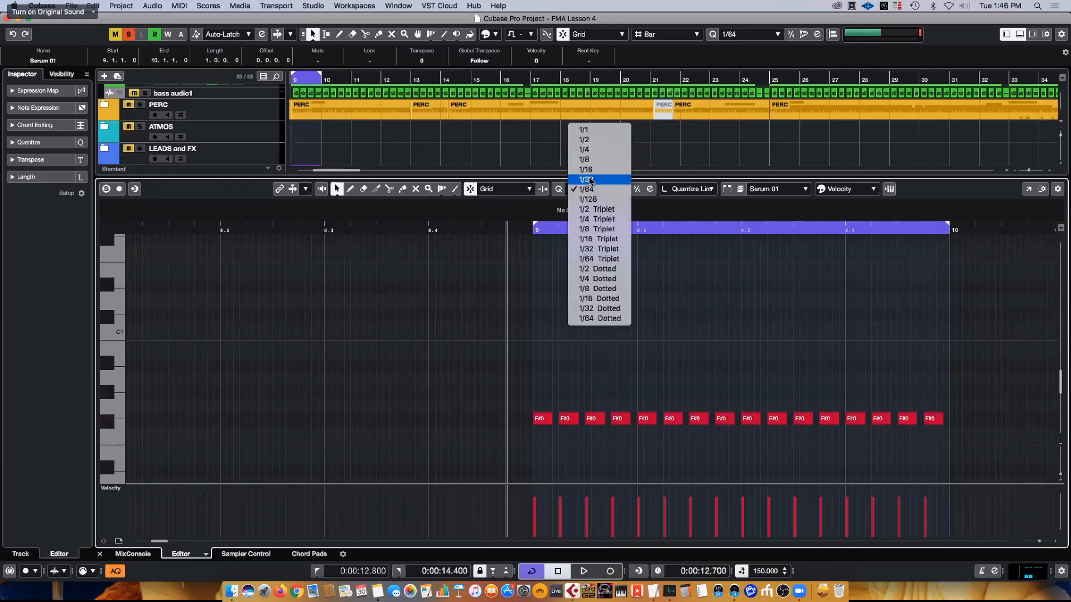
left_click(592, 176)
- Close the key editor during loop playback and expand the Serum 01 track's MIDI Modifiers
key("space")
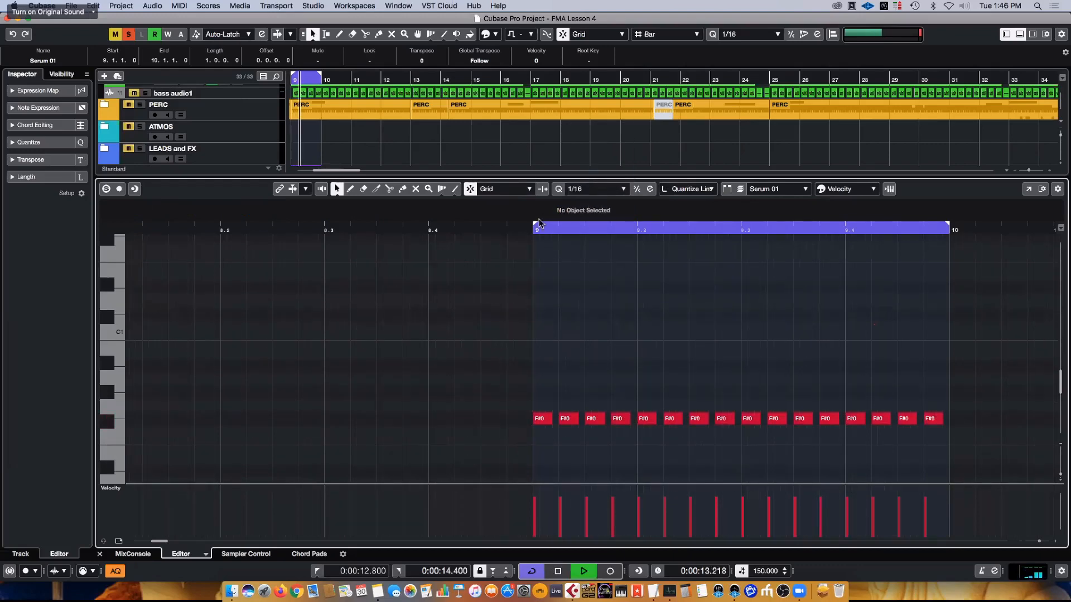
left_click_drag(512, 176, 510, 362)
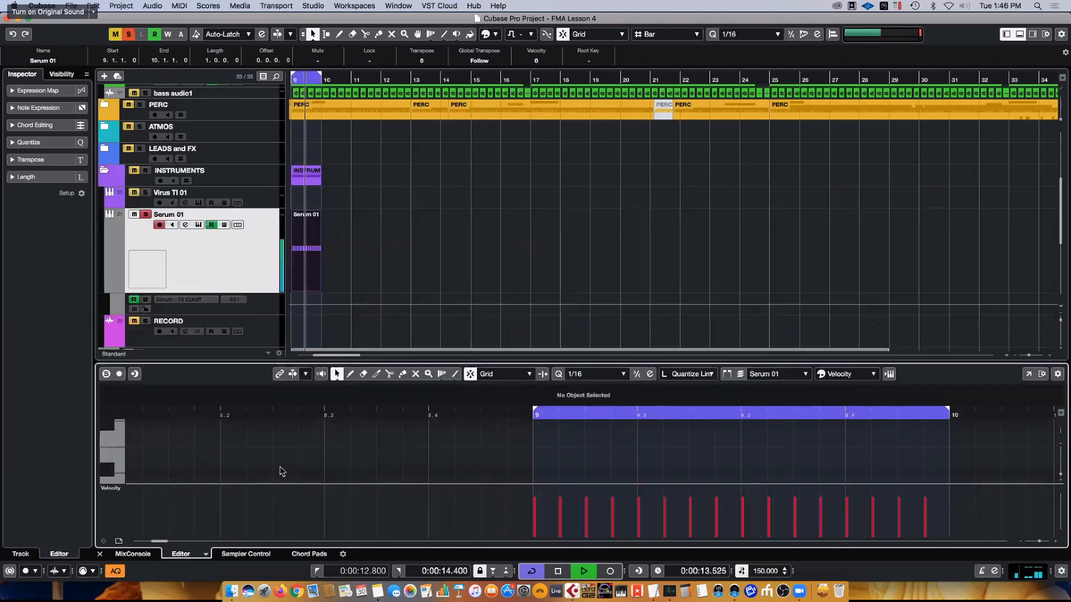
left_click(99, 555)
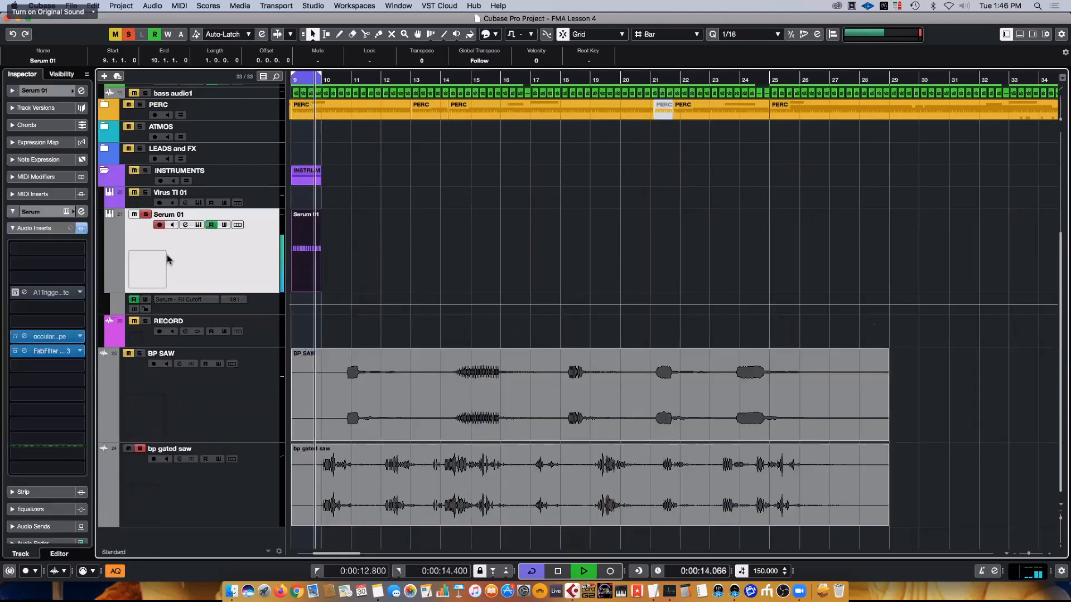
left_click(50, 213)
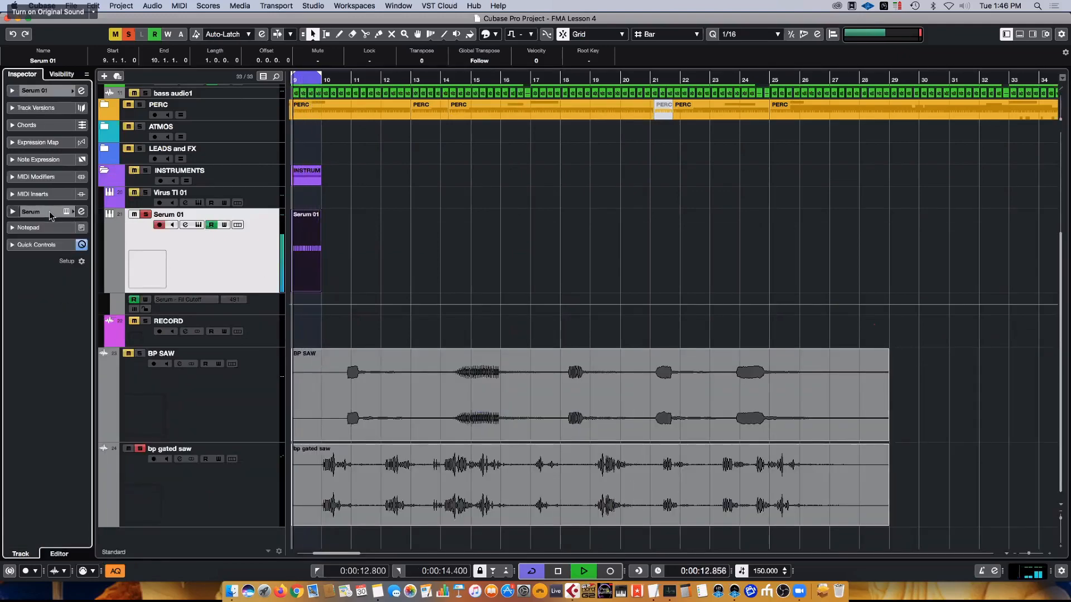
left_click(36, 177)
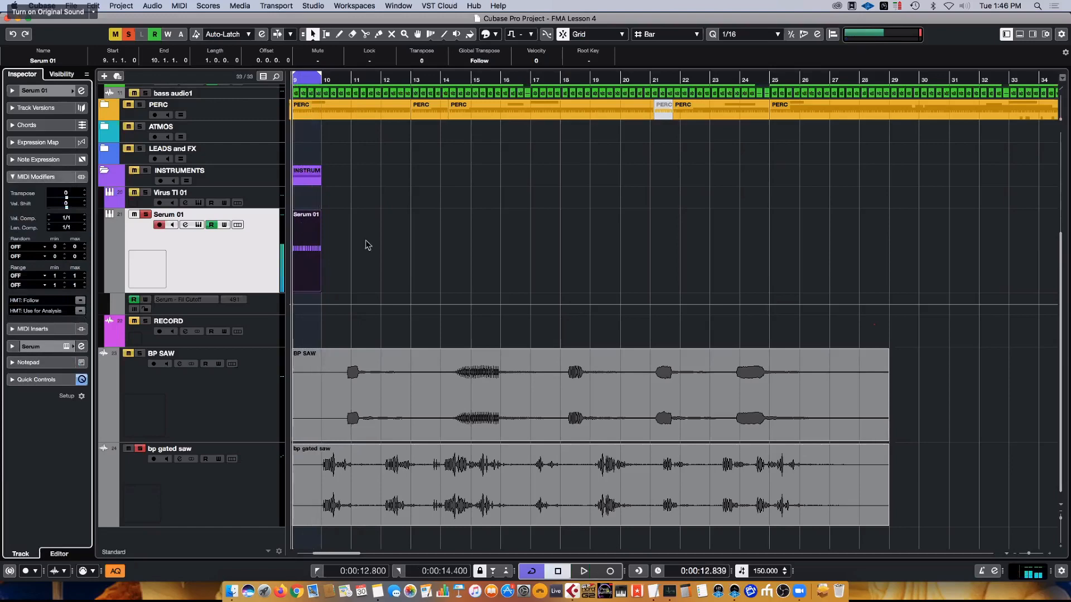
- Audition the looped F#0 pattern with the Serum window open, and close the plug-in window
left_click(67, 347)
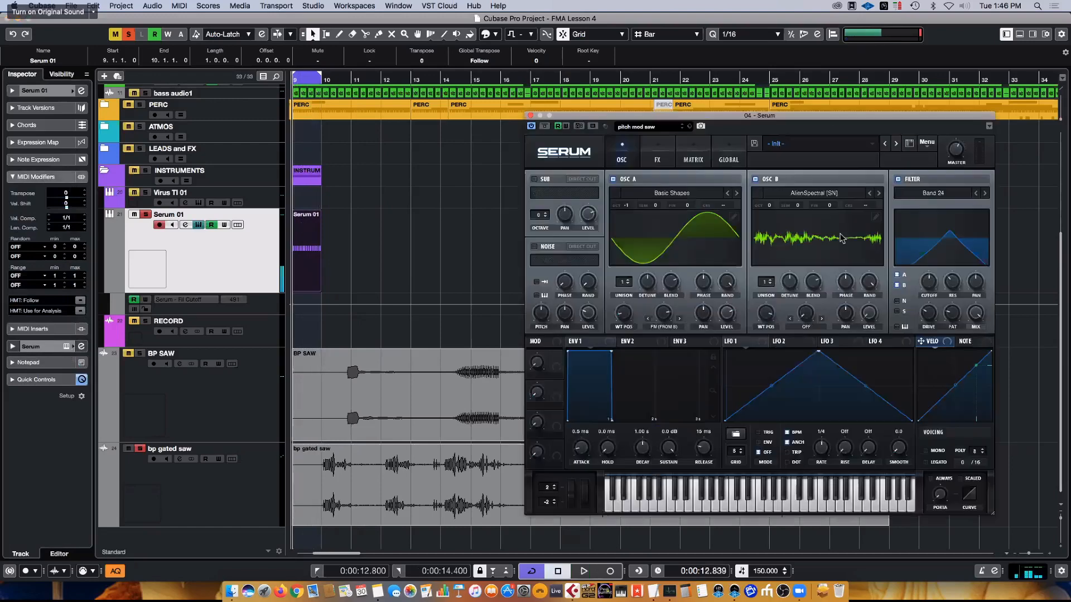
key("space")
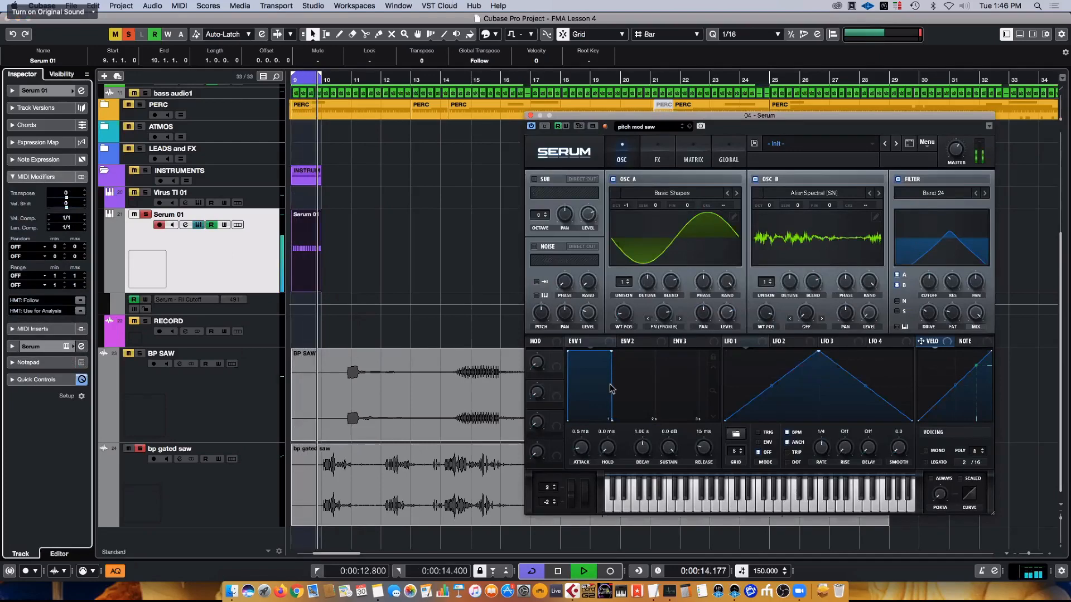
key("space")
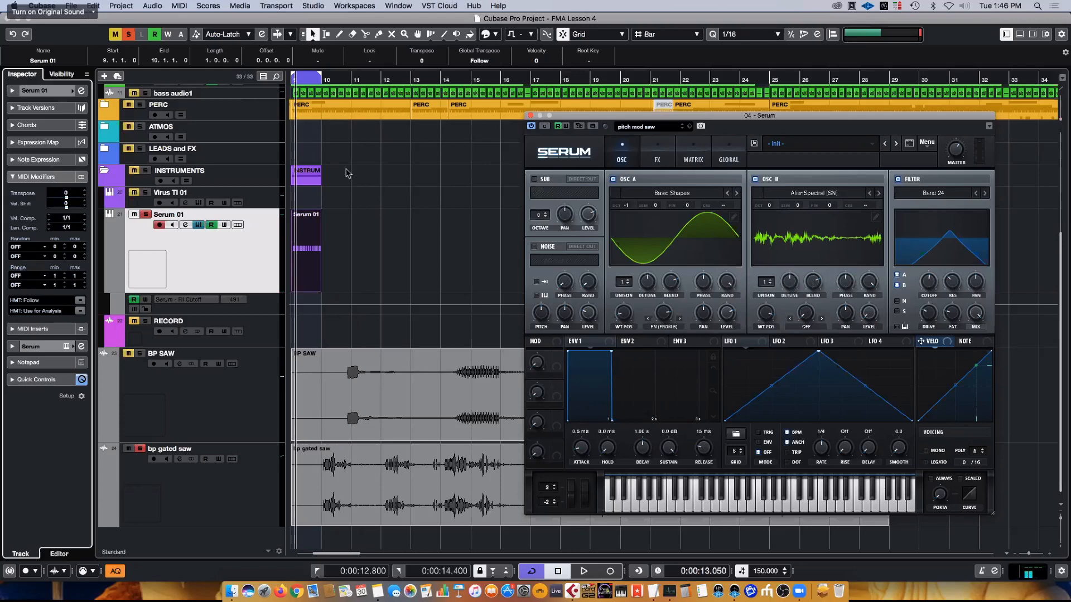
left_click(257, 247)
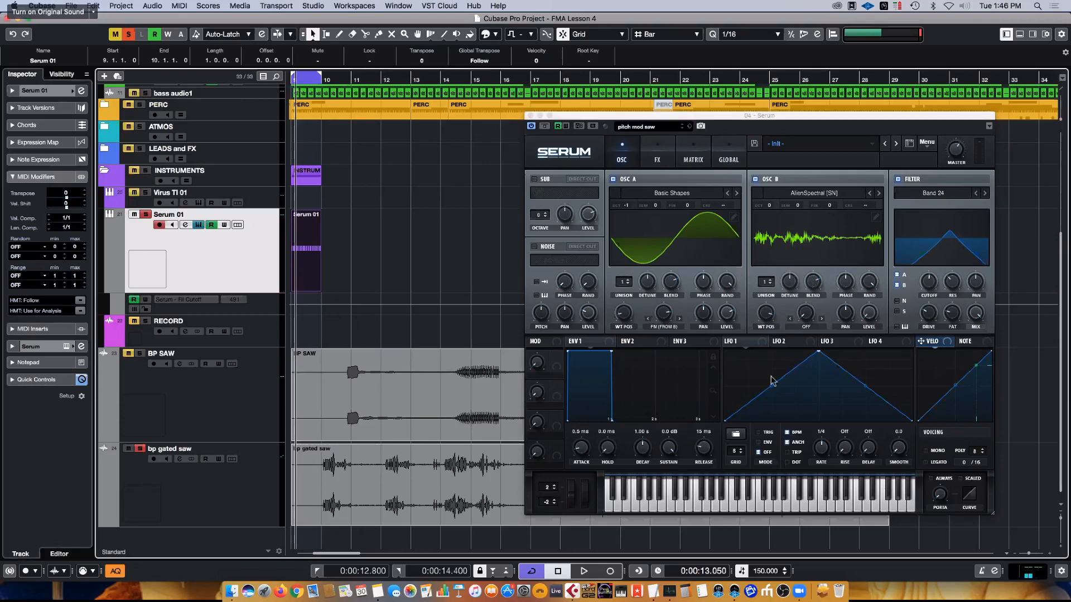
left_click(530, 115)
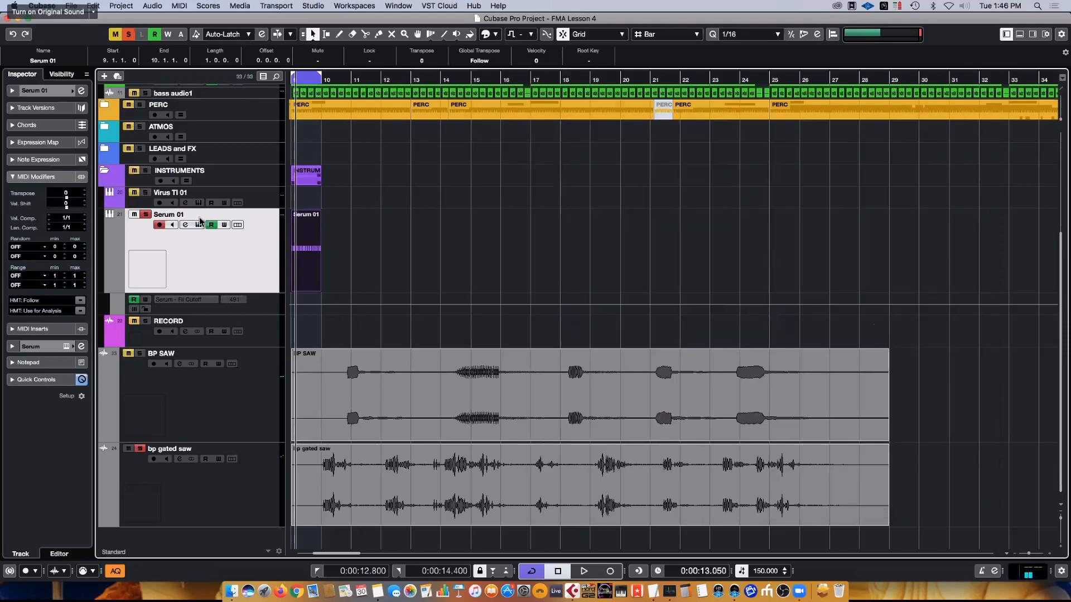
- Examine the Serum 01 part in the arrangement and the Random options in its track's MIDI Modifiers
scroll(439, 222, "left", 5)
key("h")
key("h")
key("h")
key("h")
key("h")
key("h")
key("h")
key("h")
key("h")
key("h")
key("h")
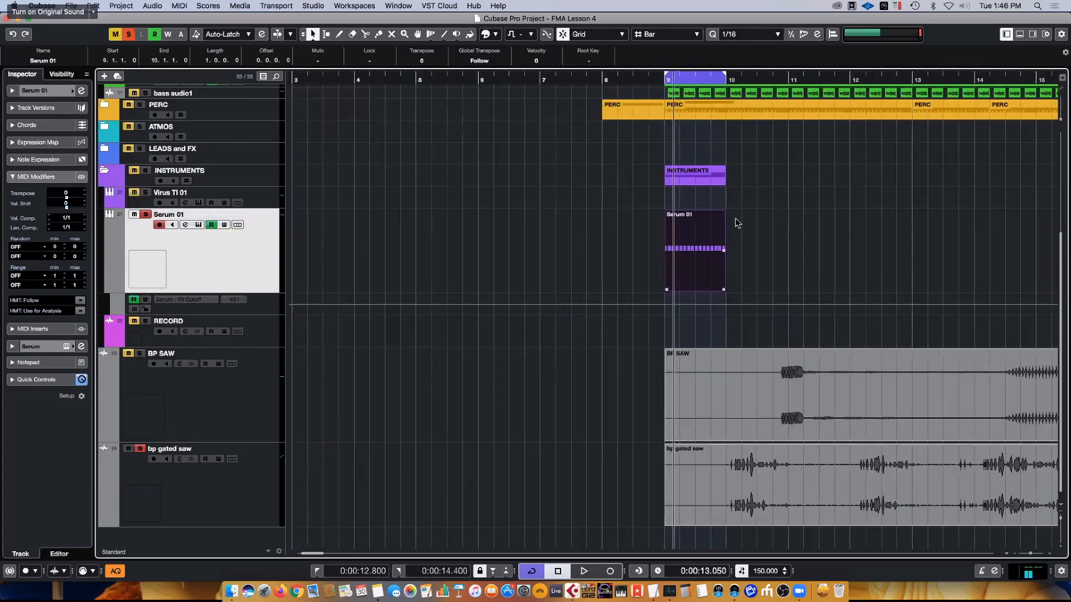
key("g")
key("g")
key("g")
key("g")
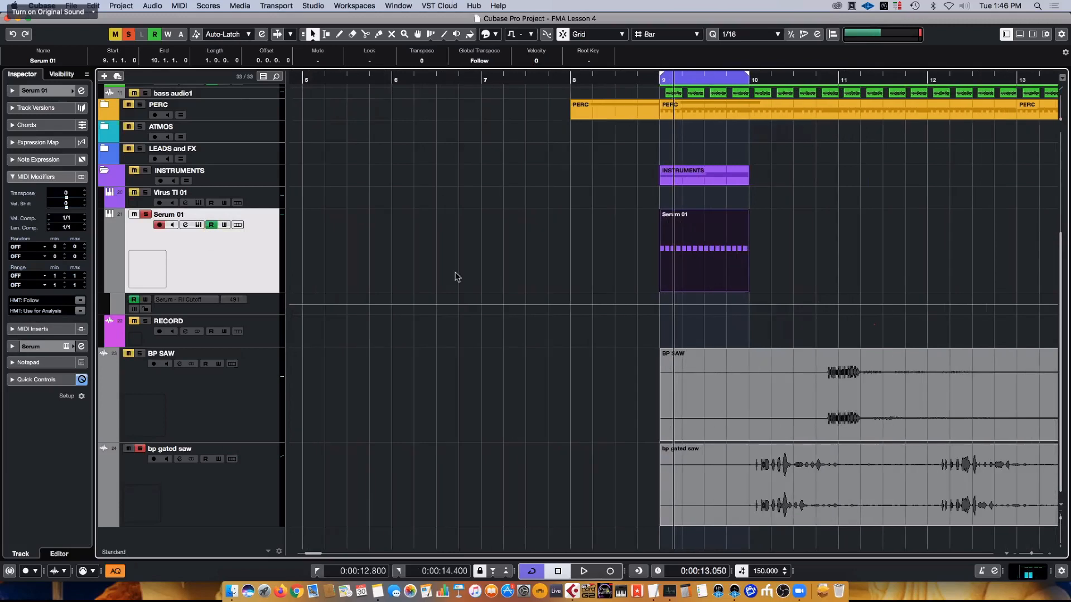
left_click(22, 247)
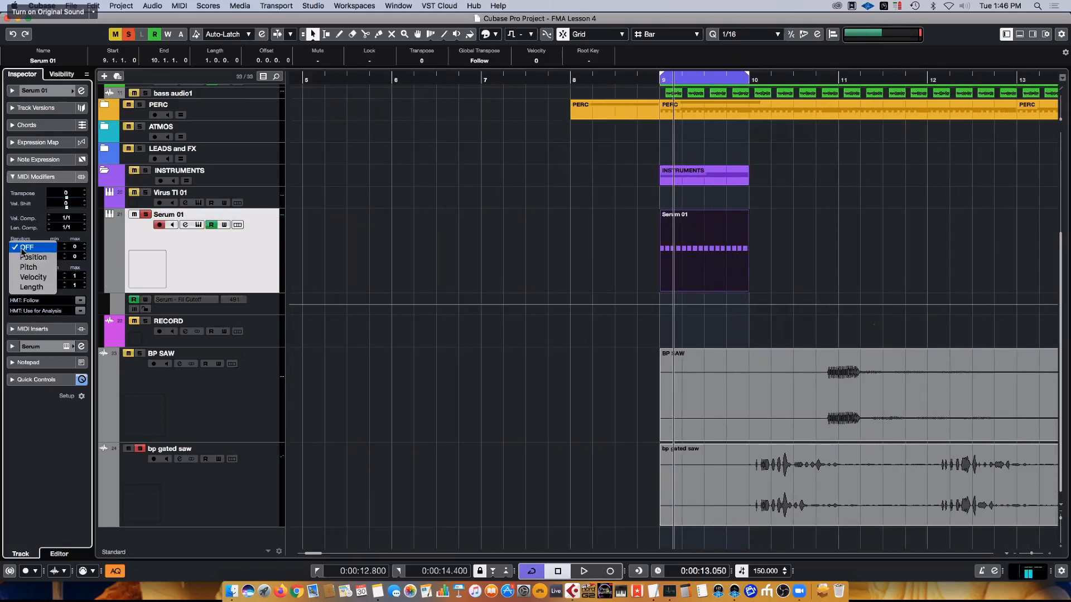
left_click(183, 271)
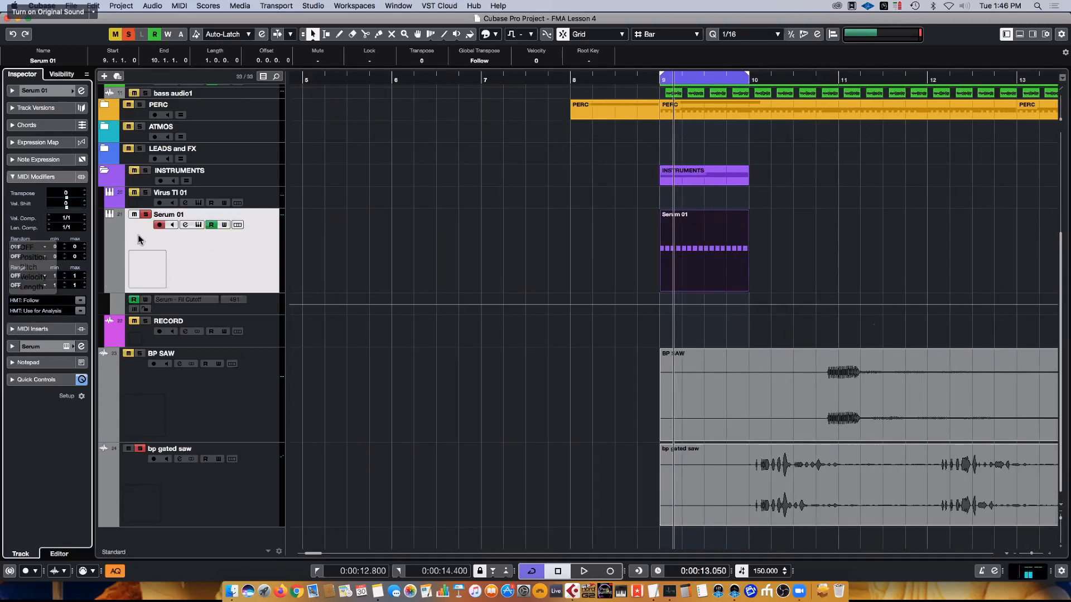
left_click(45, 177)
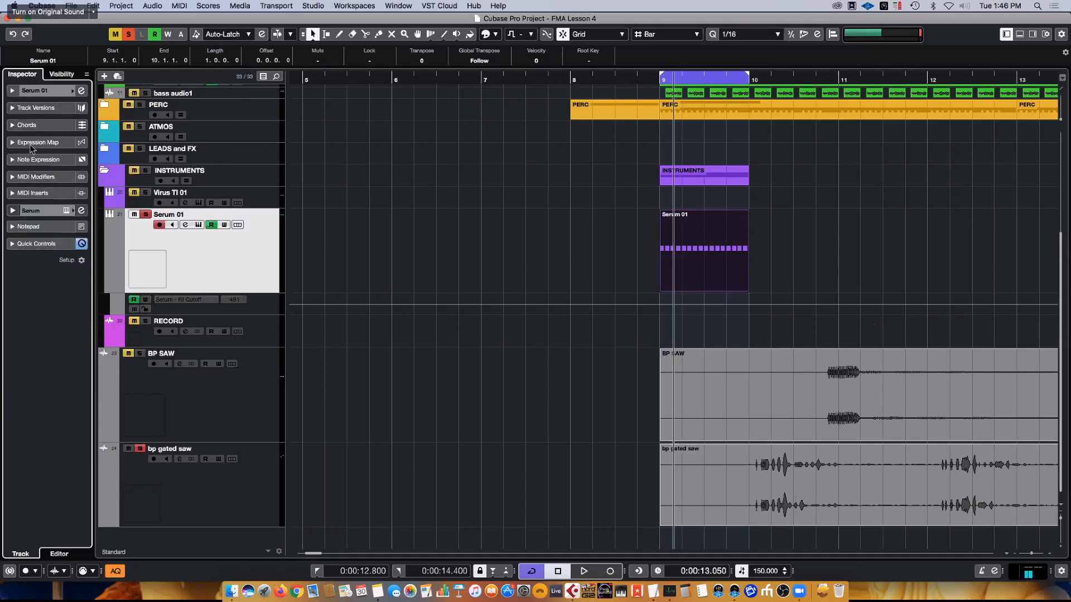
left_click(44, 177)
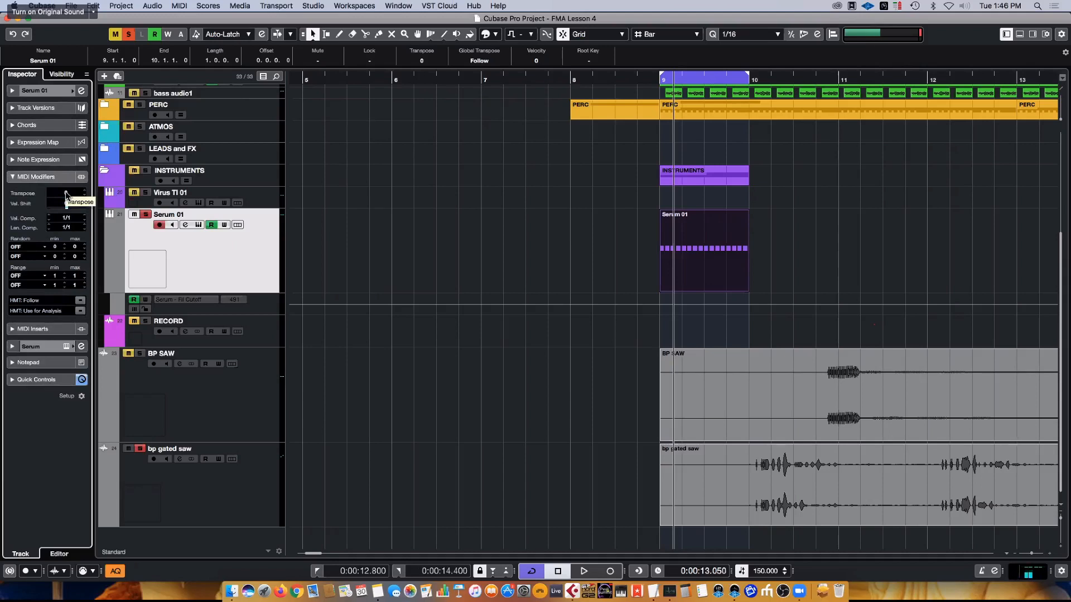
- Try the Serum 01 track's Transpose modifier against loop playback and return it to 0
scroll(66, 195, "up", 1)
key("space")
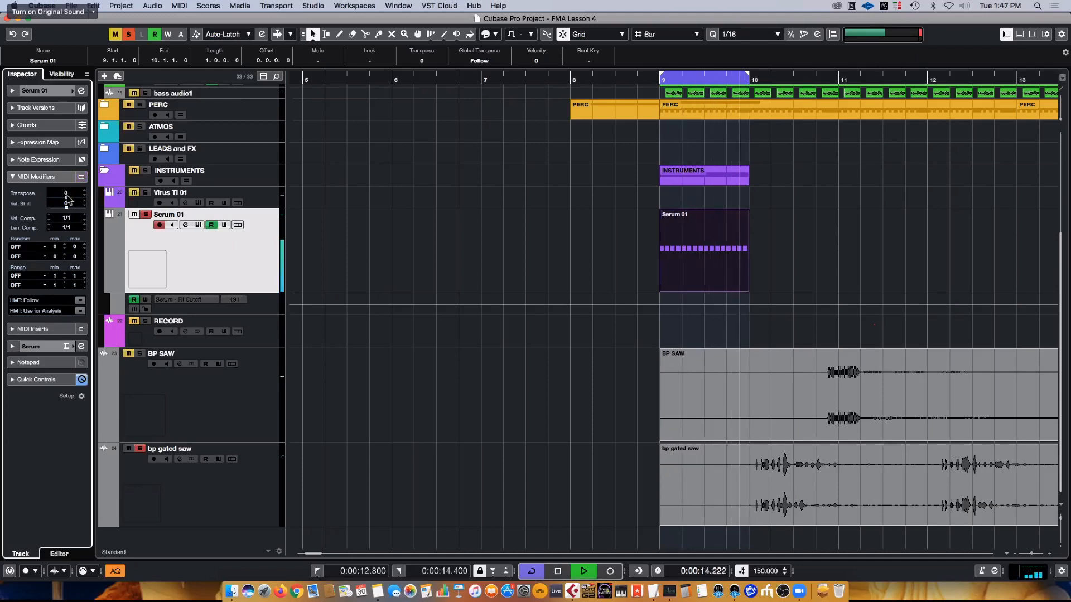
key("space")
scroll(67, 198, "down", 2)
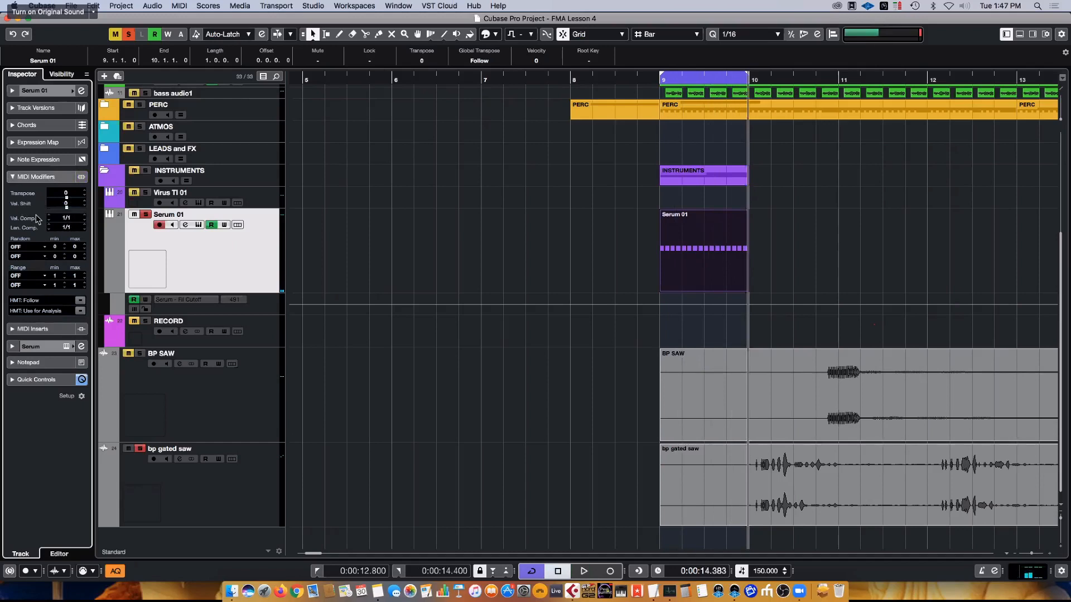
double_click(75, 219)
key("Return")
- Set the first Random modifier of the Serum 01 track to Pitch
left_click(25, 247)
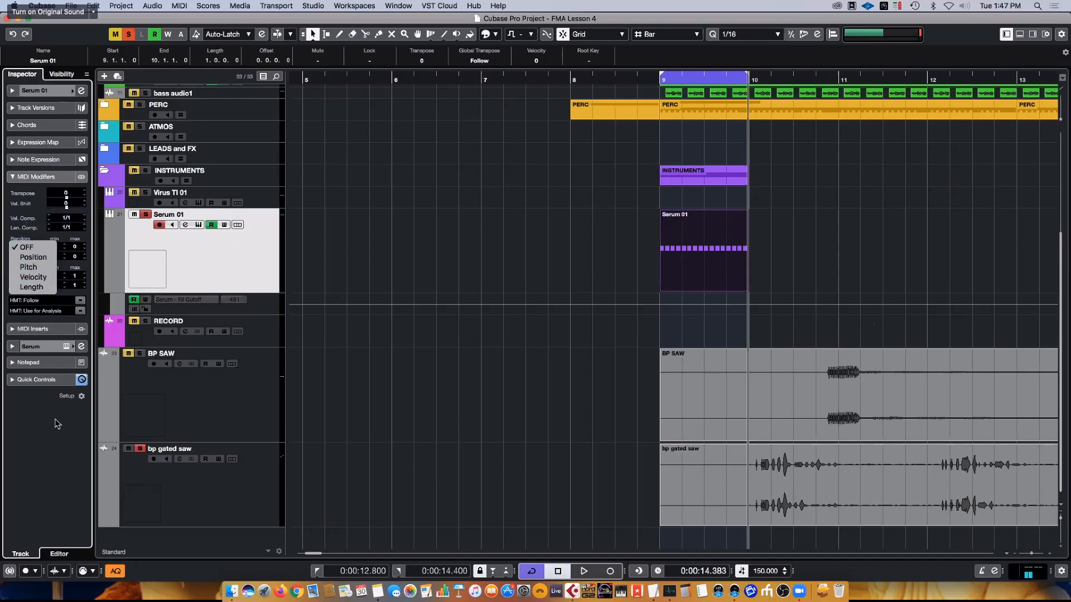
left_click(49, 452)
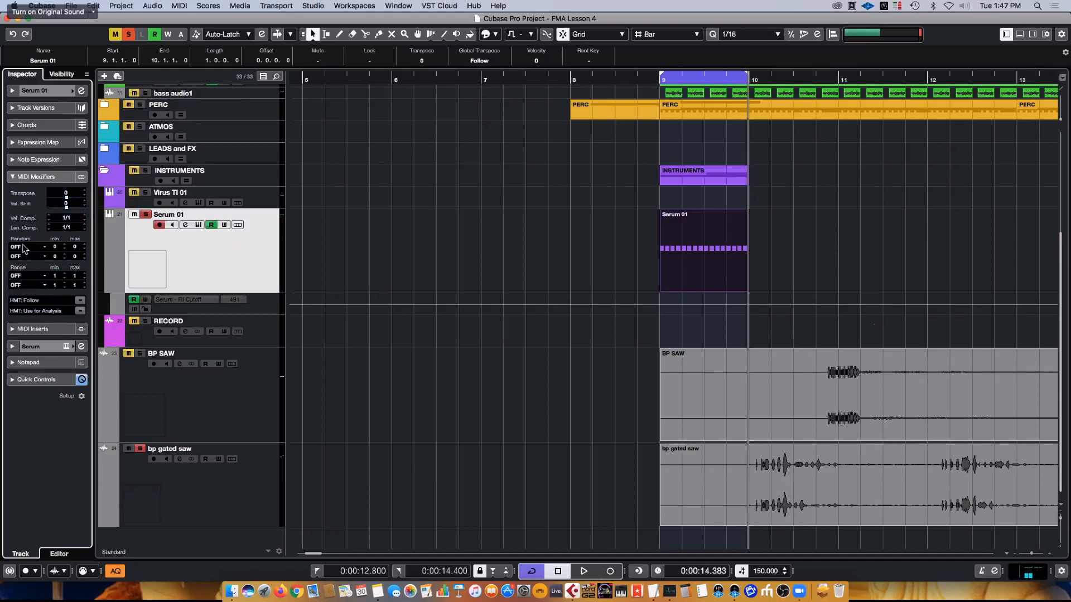
left_click(22, 249)
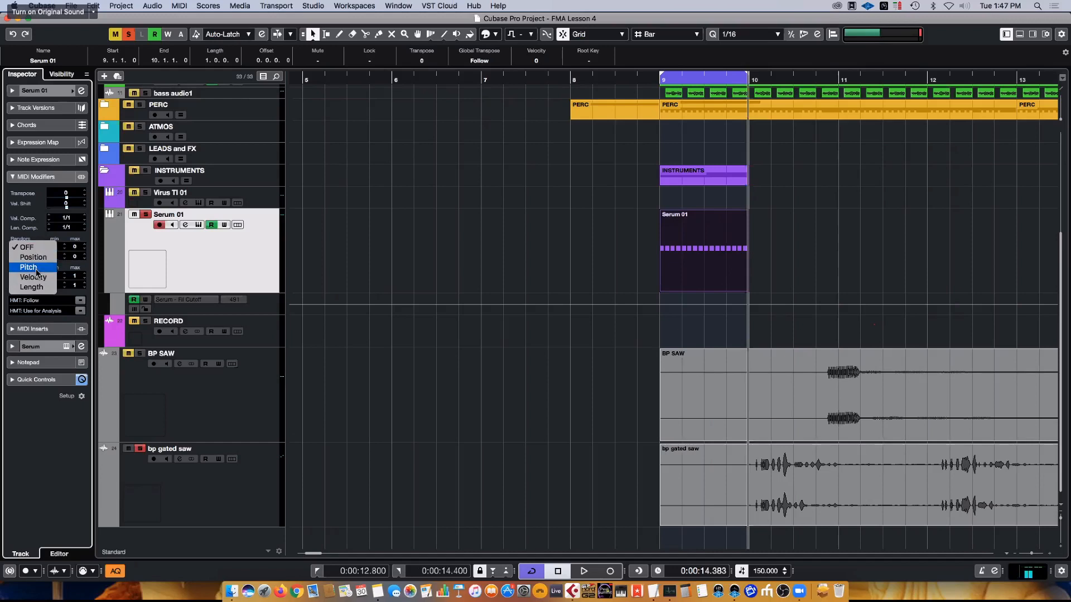
left_click(29, 267)
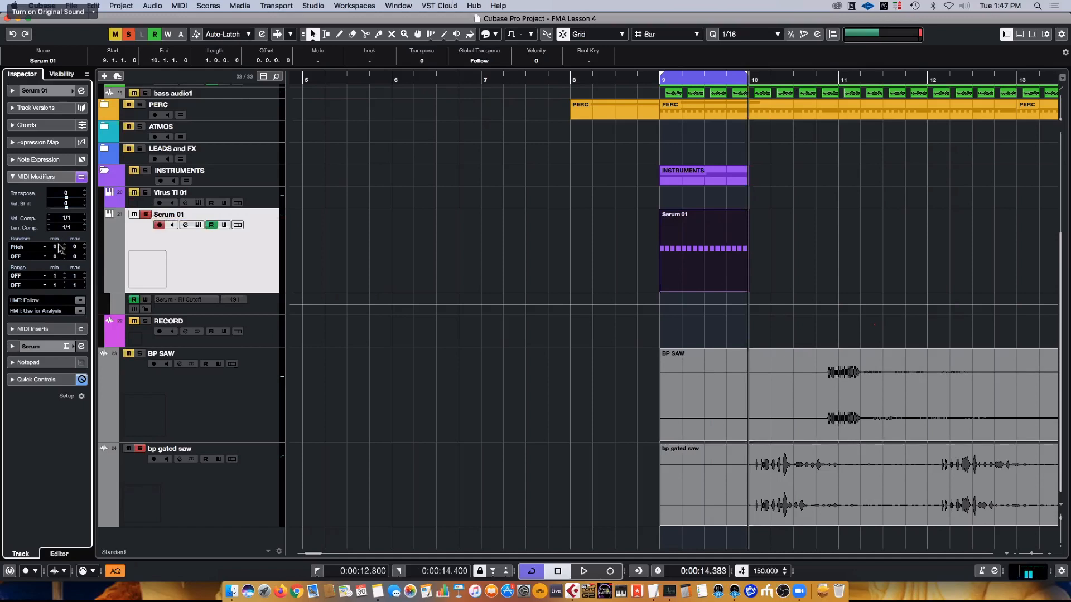
- Try a random pitch range of -44 to 34 on the Serum 01 track against loop playback, and switch that modifier off
scroll(58, 249, "down", 2)
scroll(77, 244, "up", 2)
left_click(717, 245)
key("space")
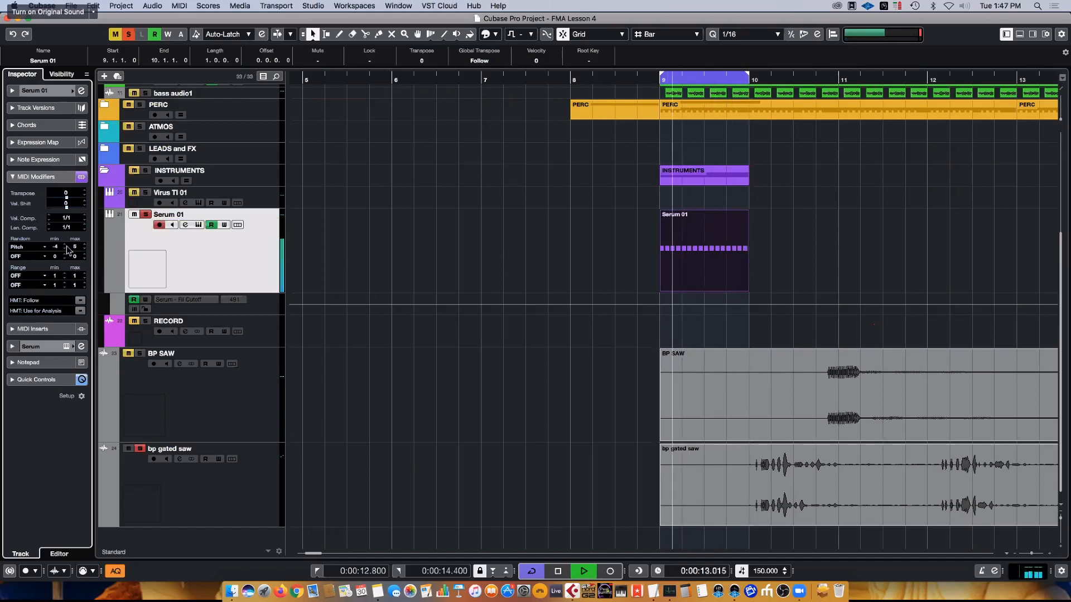
left_click_drag(84, 246, 60, 280)
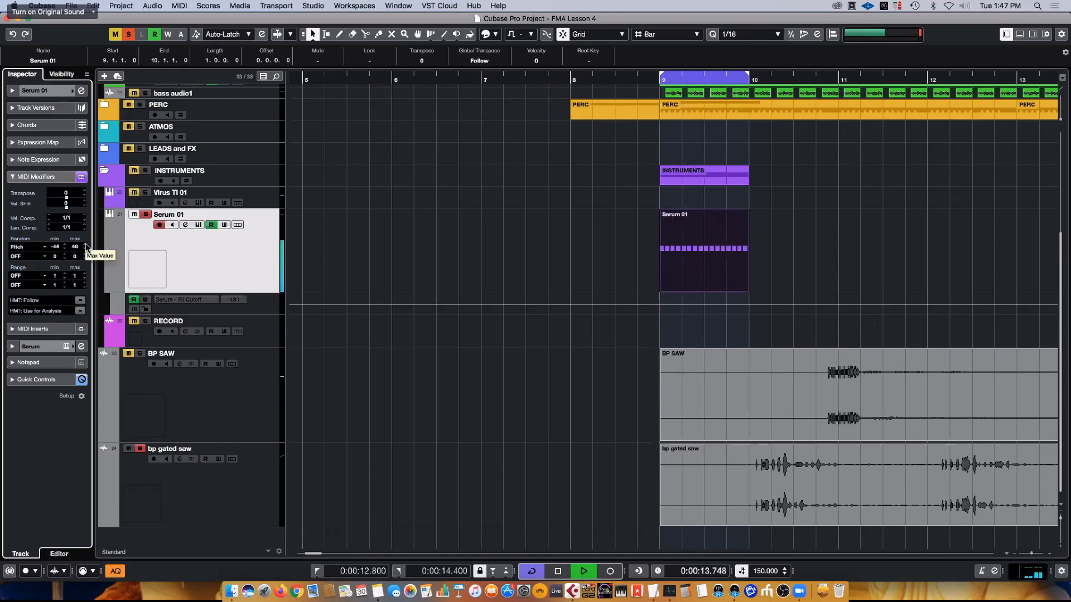
key("space")
left_click_drag(81, 248, 82, 251)
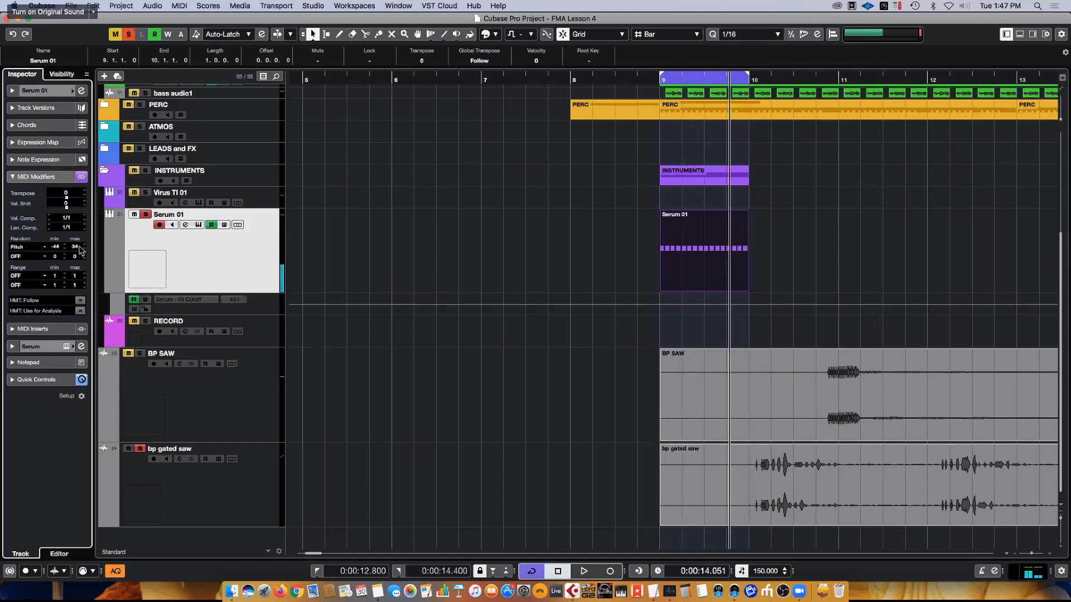
left_click(27, 249)
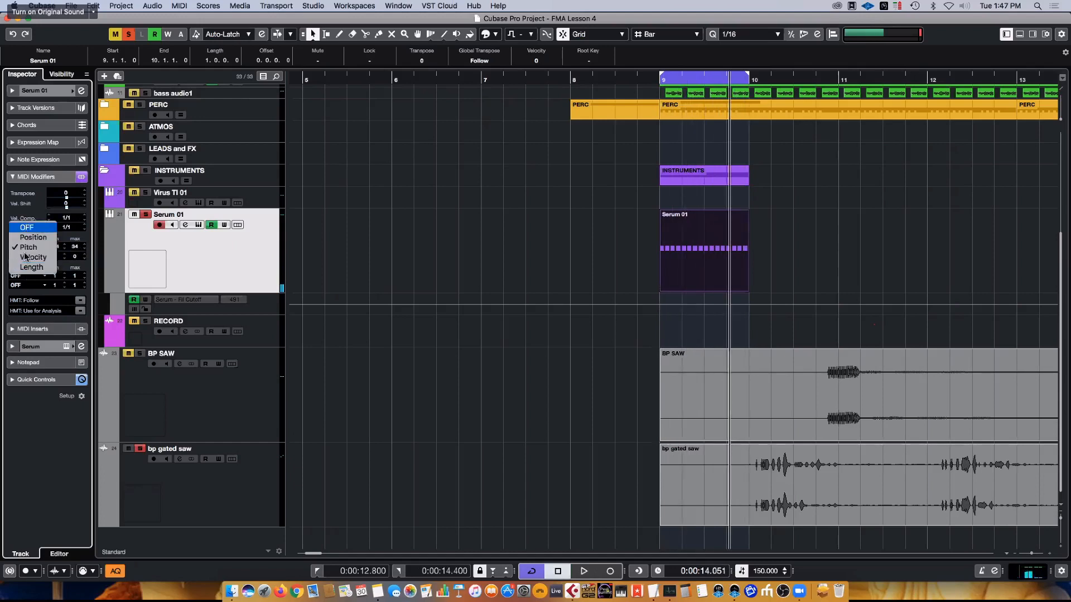
left_click(27, 227)
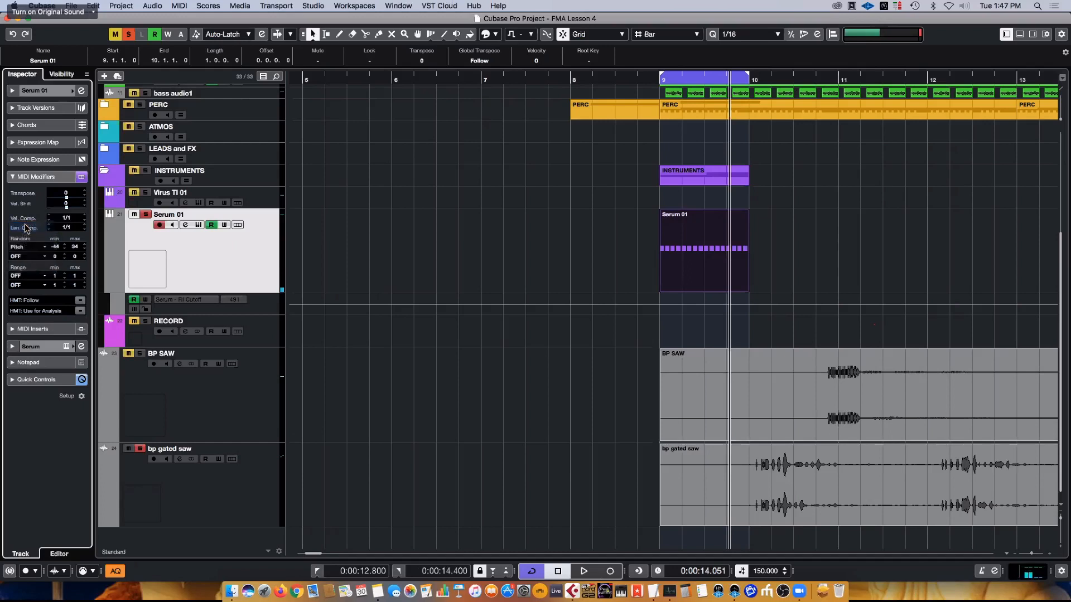
- Load the MIDI Modifiers effect into the first MIDI insert slot of the Serum 01 track
left_click(34, 329)
left_click(58, 215)
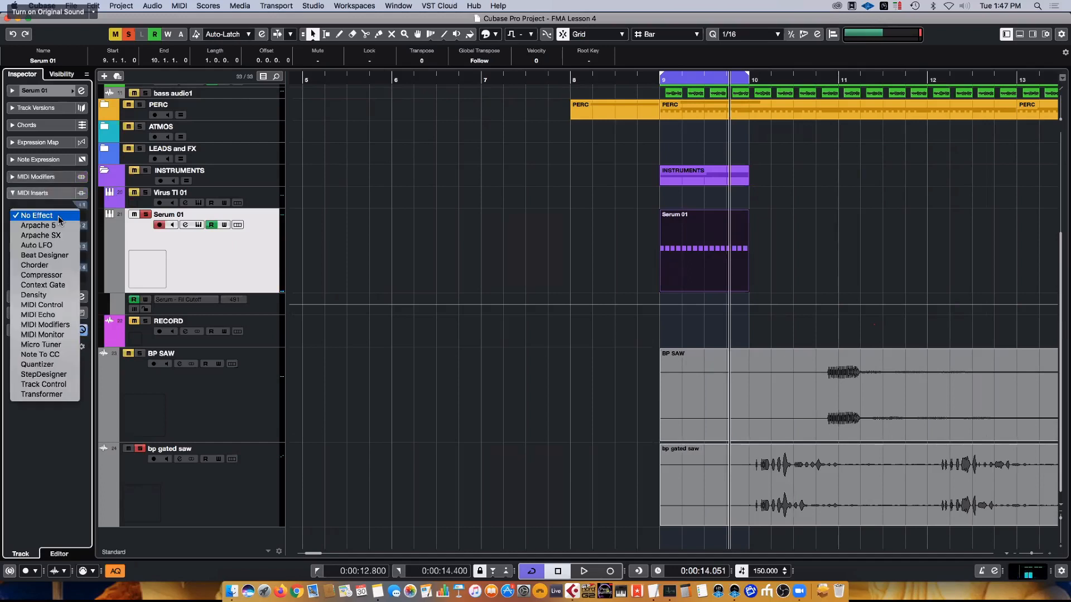
left_click(40, 197)
left_click(36, 219)
left_click(54, 325)
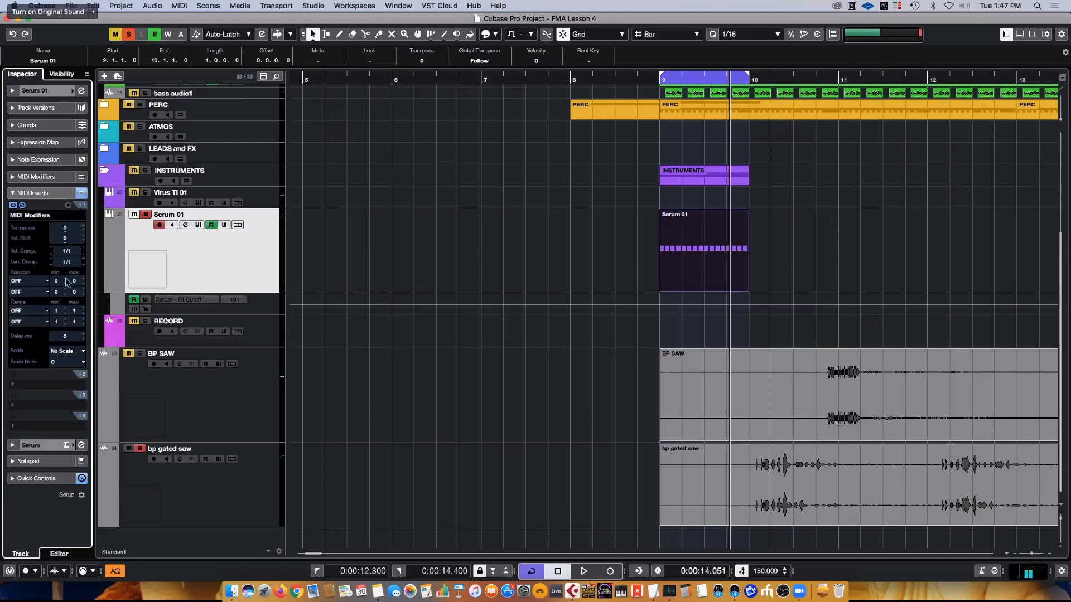
- Set the MIDI Modifiers insert's scale note to F# and its scale to Arabian
left_click(64, 362)
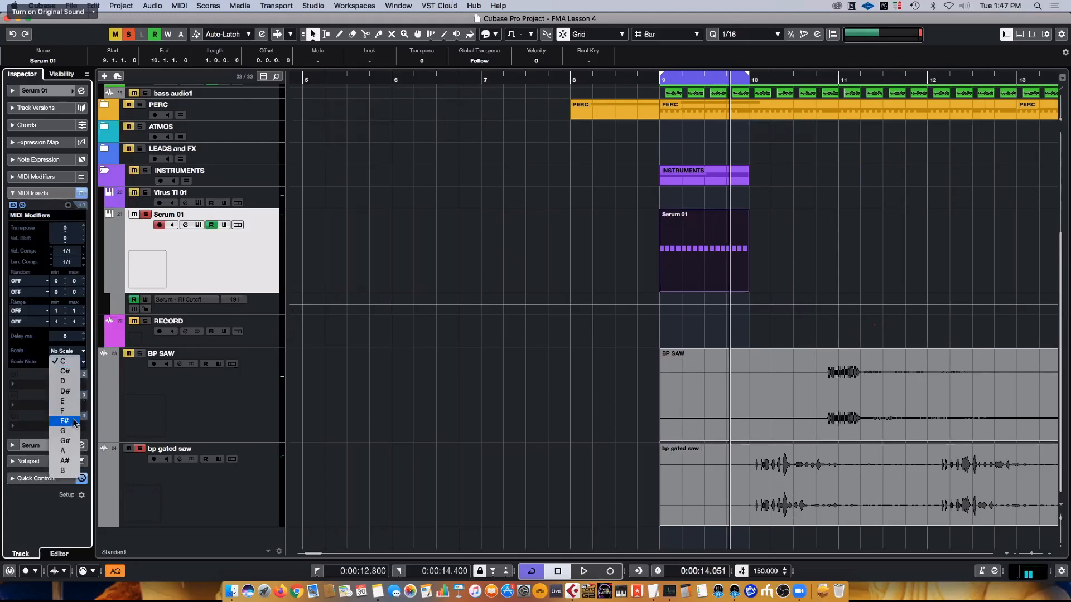
left_click(74, 421)
left_click(67, 351)
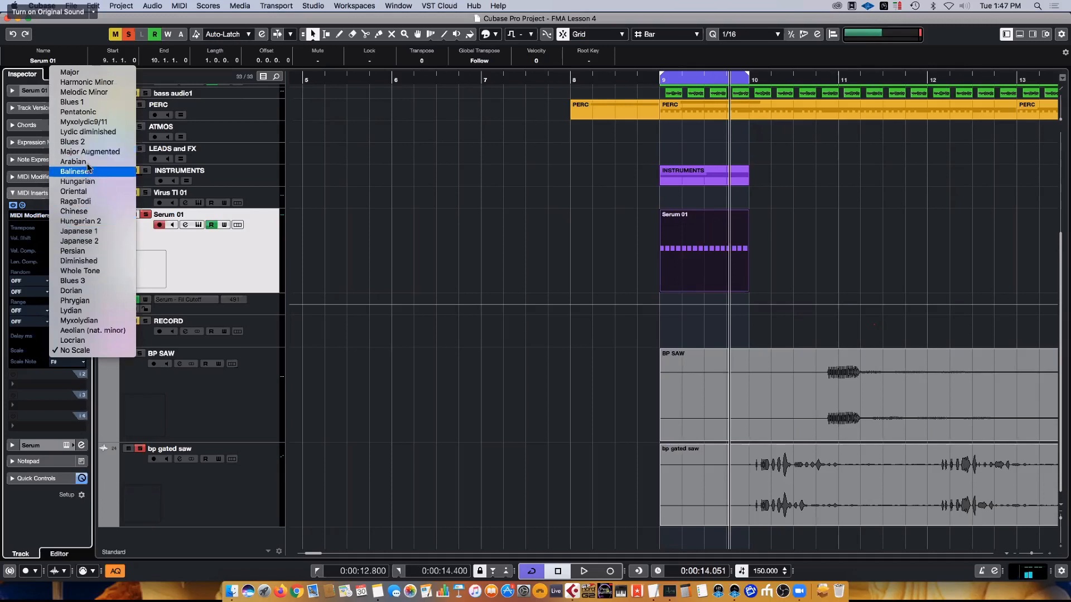
left_click(86, 162)
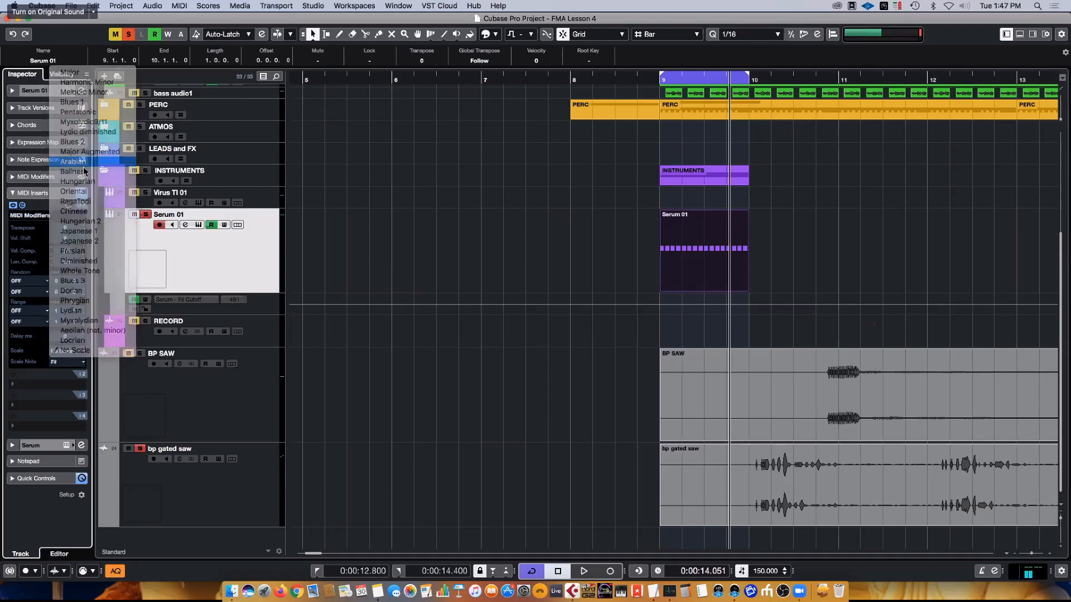
- Set the insert's first Random target to Pitch with a negative minimum and a maximum of 20, and audition the loop
left_click(28, 281)
left_click(28, 281)
left_click(27, 281)
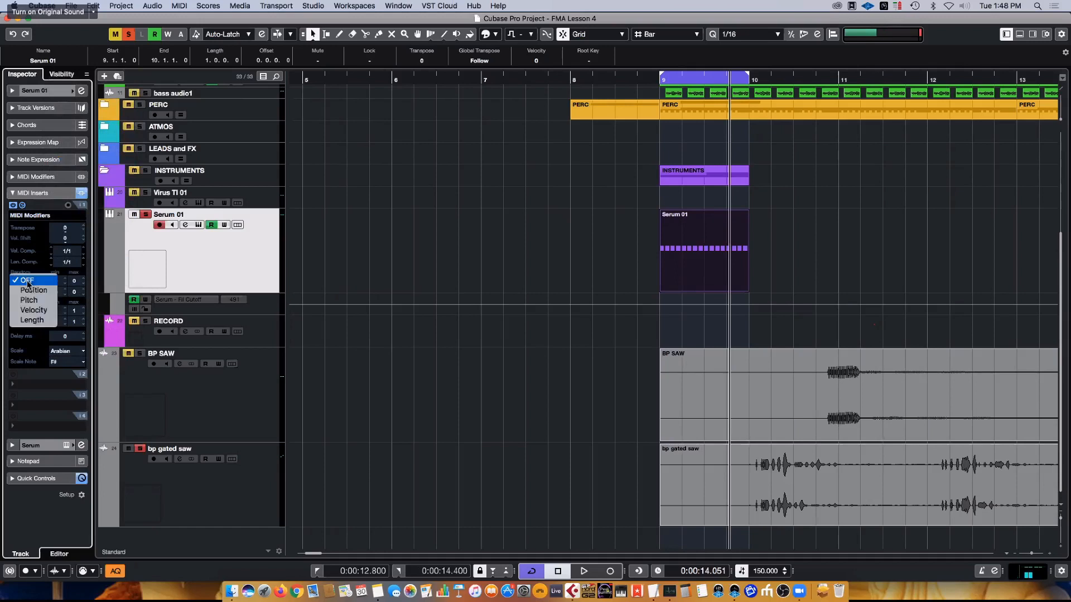
left_click(36, 300)
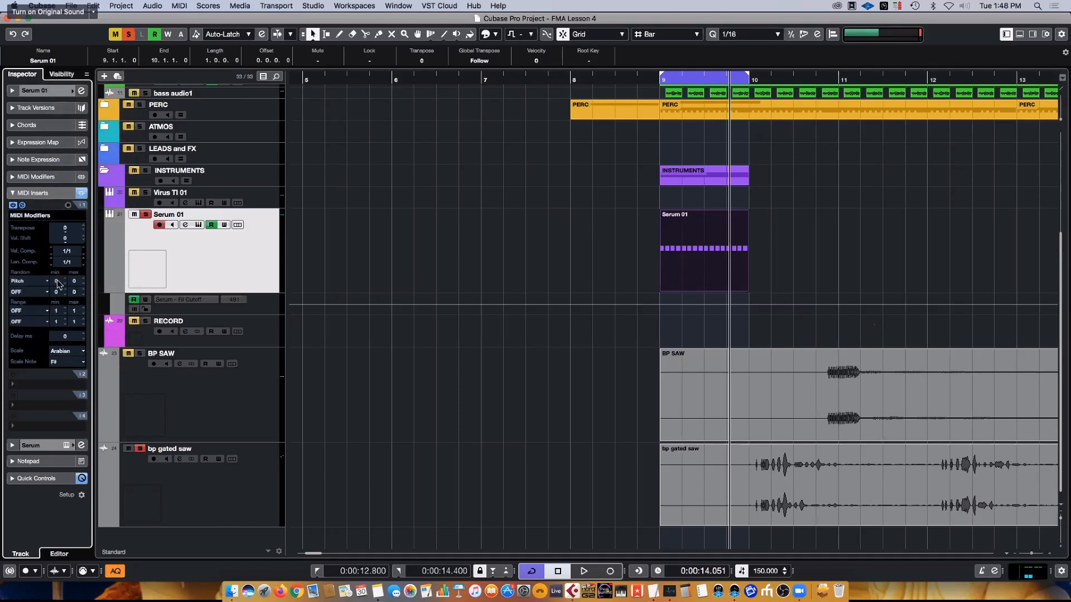
left_click_drag(82, 285, 81, 258)
key("space")
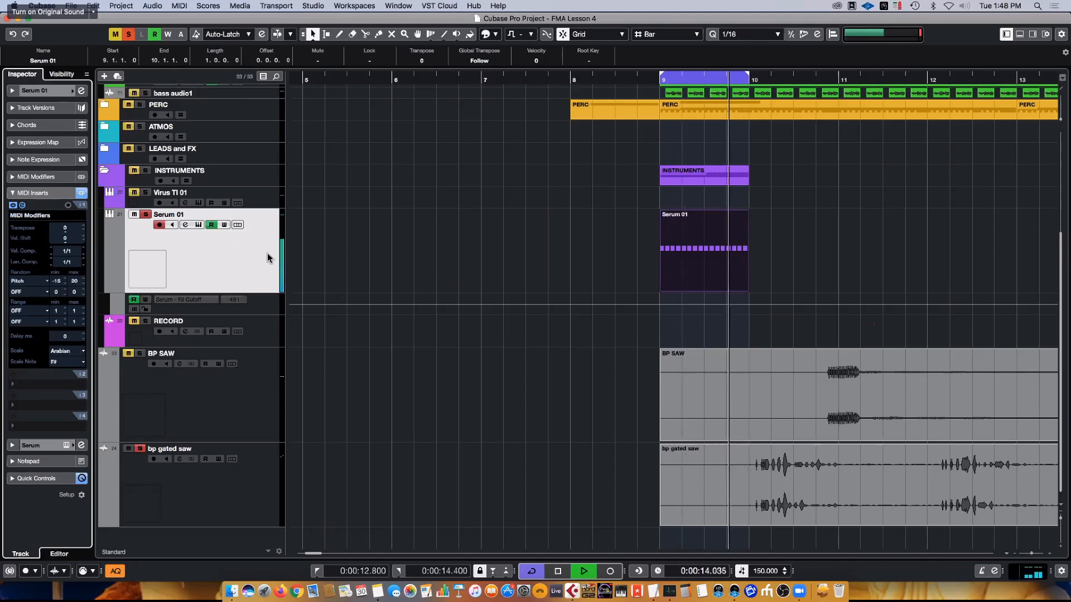
key("space")
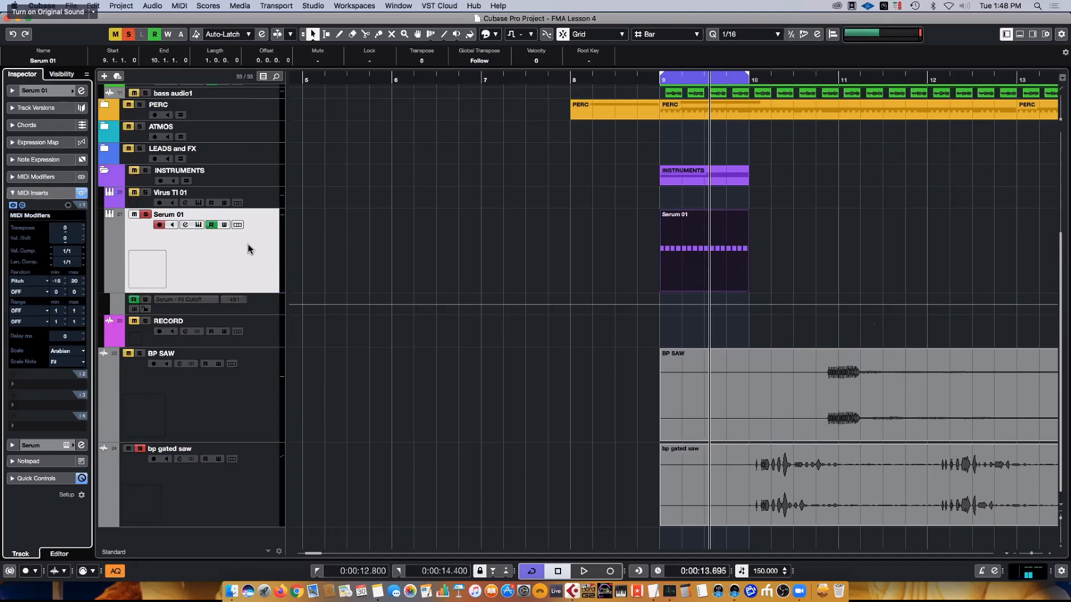
- Bypass the MIDI Modifiers insert and set the first Random modifier in the track's own MIDI Modifiers to Length
left_click(13, 205)
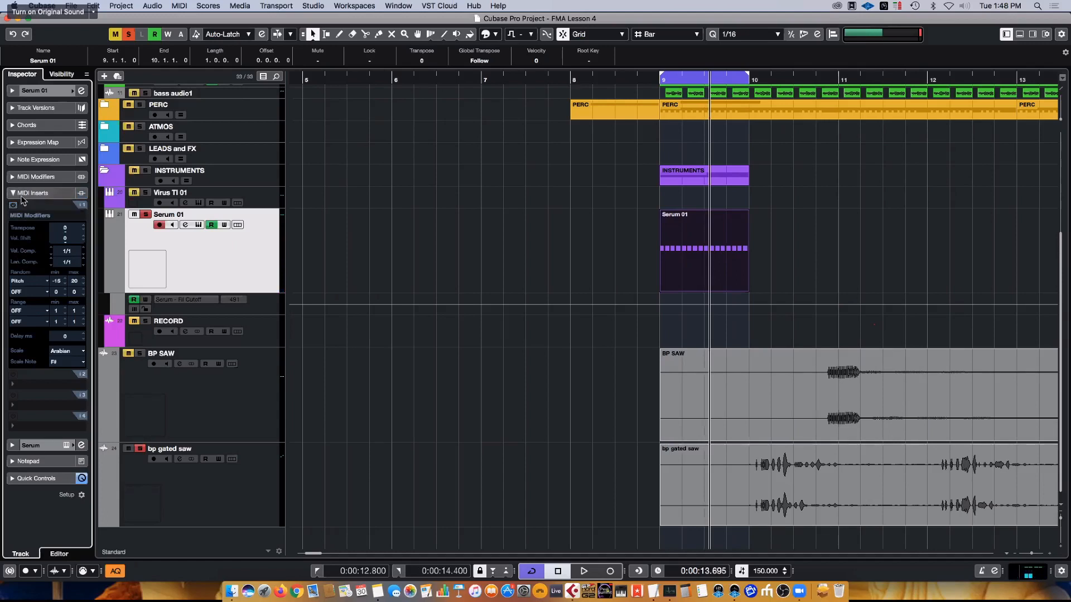
left_click(28, 177)
left_click(30, 247)
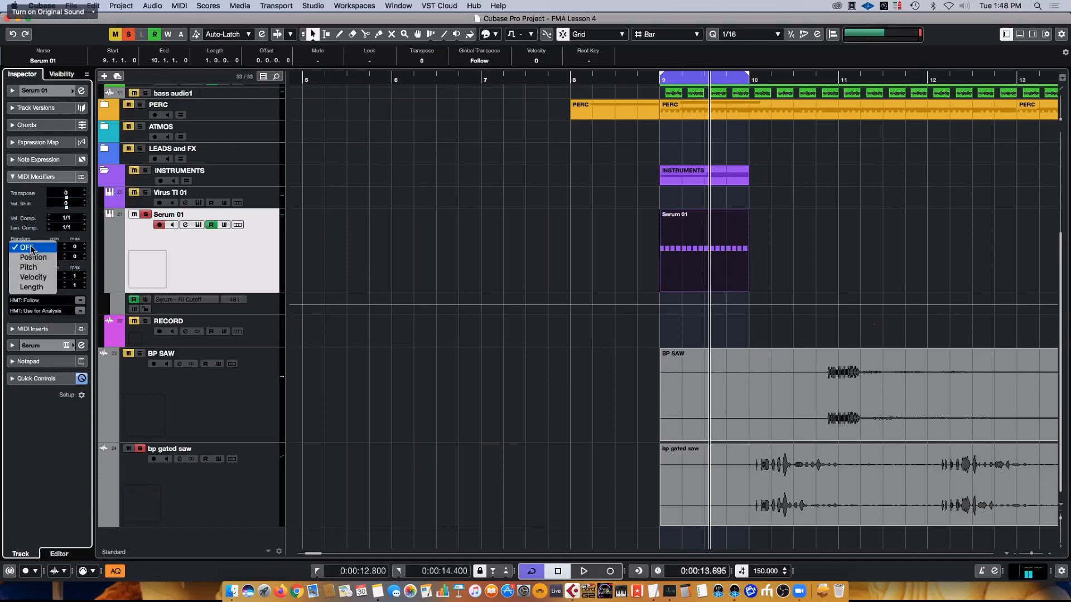
left_click(31, 287)
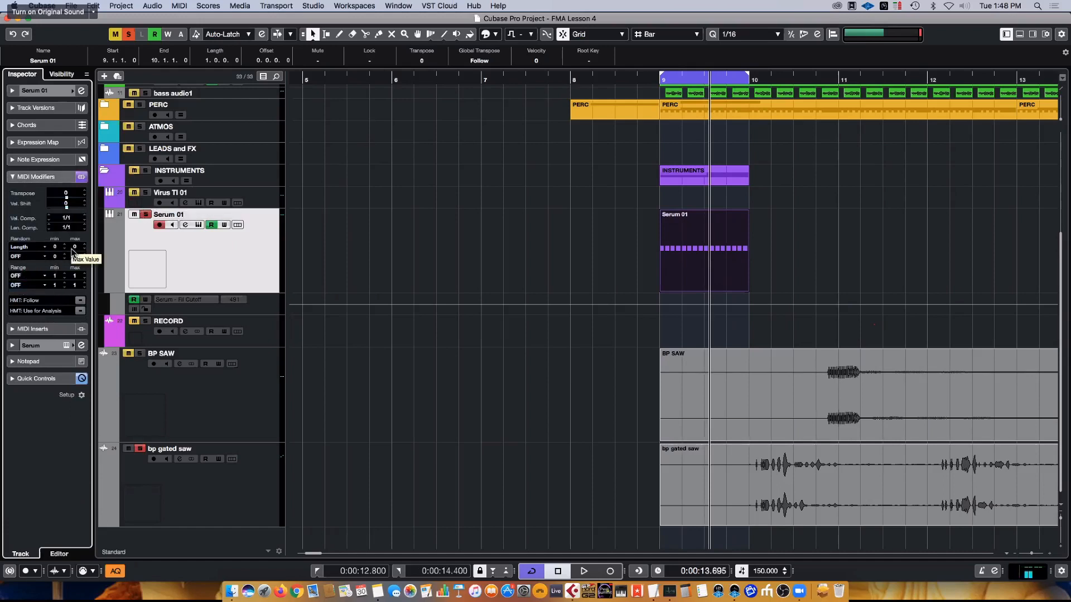
- Open the Serum 01 part in the Key Editor and give the track's random Length a negative minimum and a maximum of 60
scroll(56, 248, "down", 20)
scroll(79, 249, "up", 15)
left_click(688, 249)
double_click(687, 248)
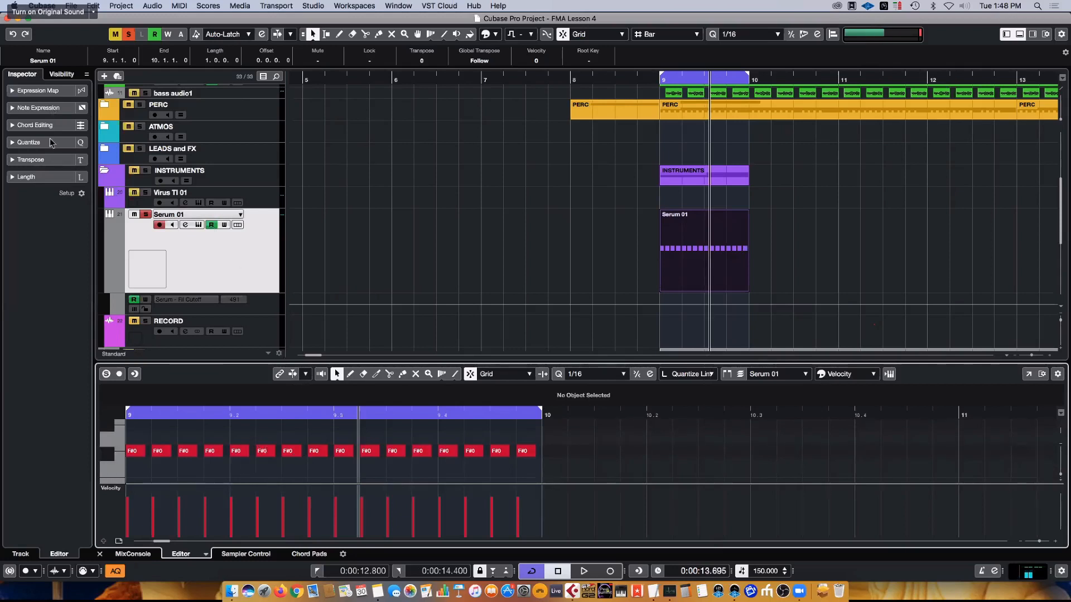
left_click(172, 283)
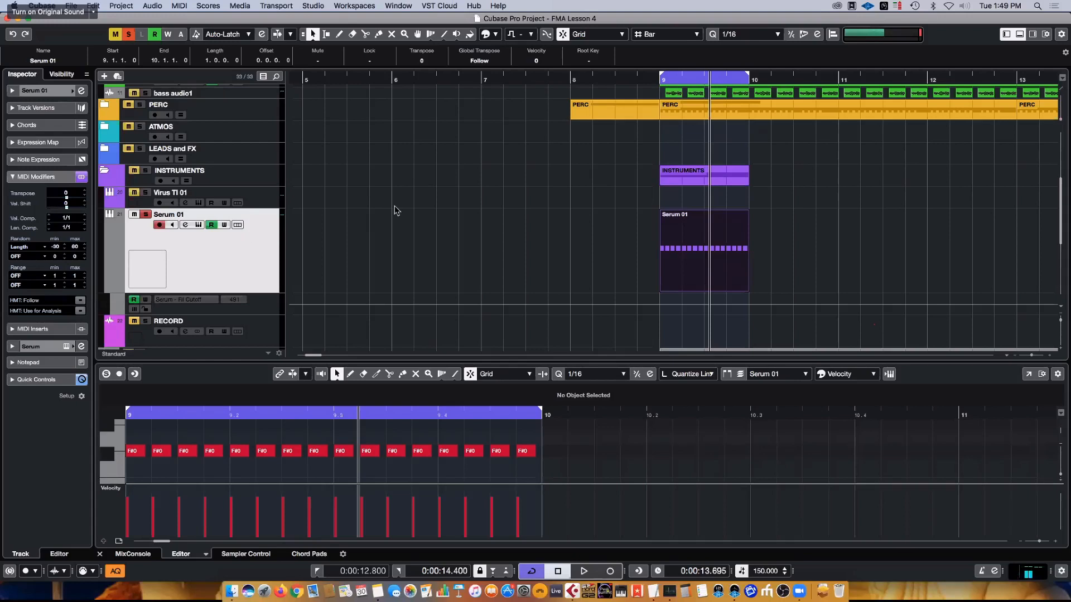
- Audition the looped Serum 01 part with the randomised note lengths
left_click(228, 269)
key("space")
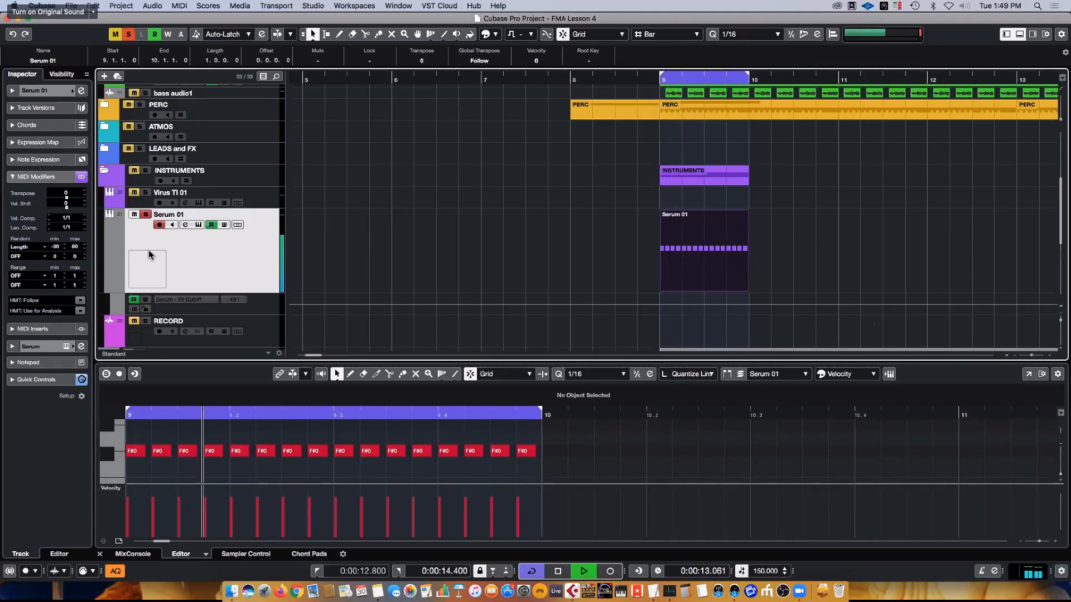
key("space")
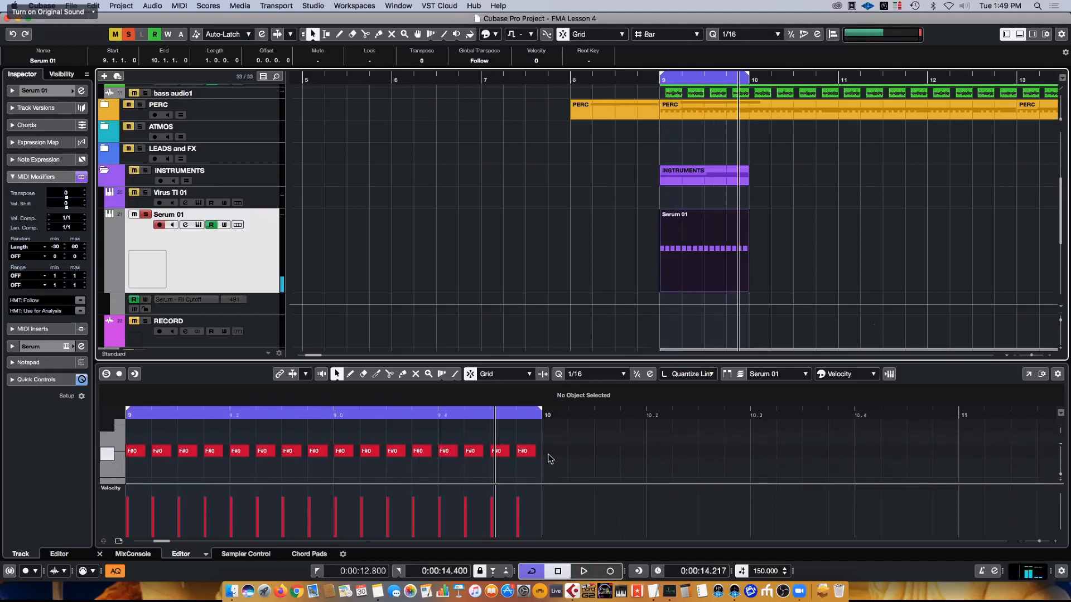
- Replace the MIDI Modifiers insert on the Serum 01 track with Density and lower its percentage below 100
left_click(57, 332)
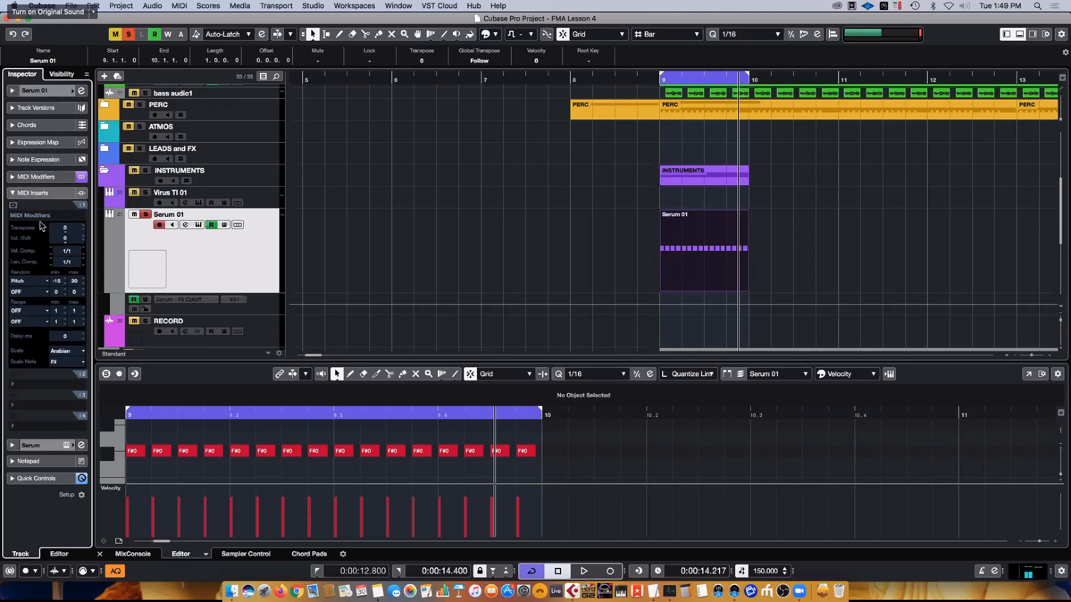
left_click(40, 216)
left_click(34, 185)
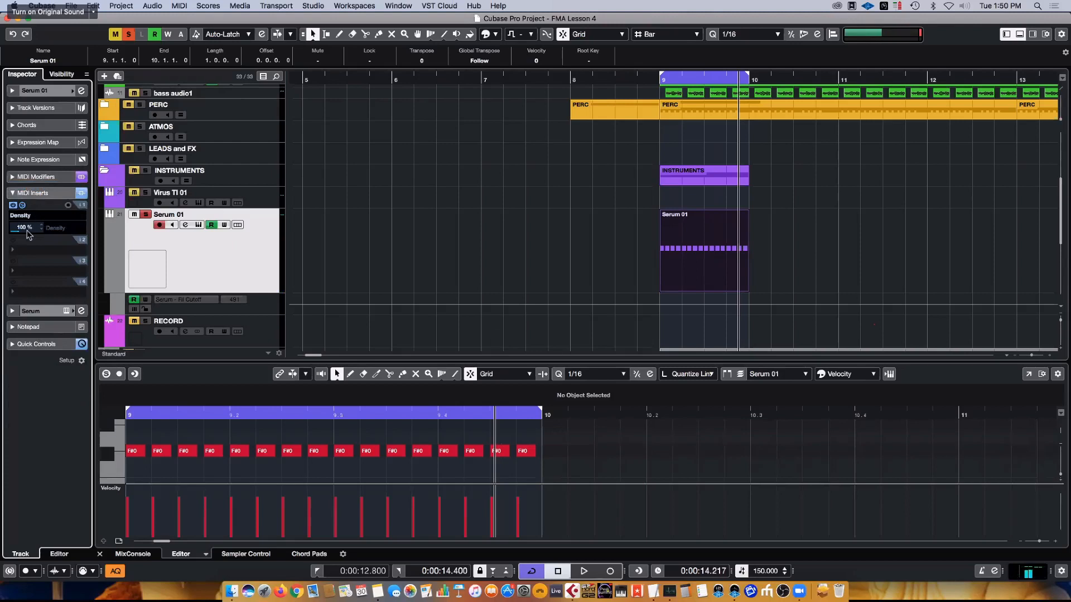
left_click_drag(26, 229, 28, 319)
left_click_drag(32, 223, 31, 221)
- Check the track's random Length settings, and fine-tune the Density insert's percentage during loop playback
left_click(28, 178)
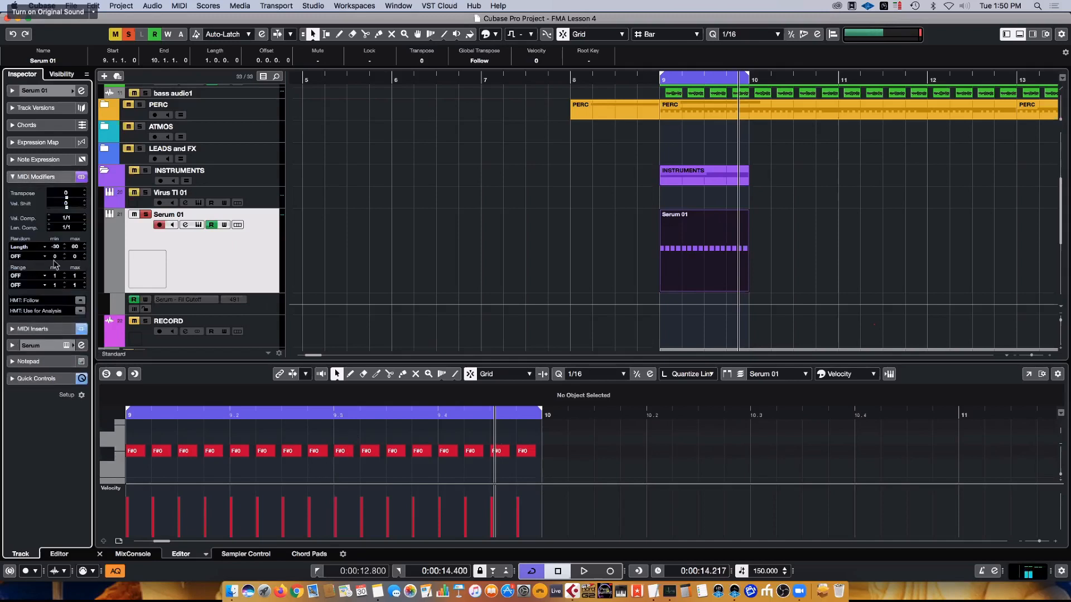
left_click(34, 177)
left_click(33, 193)
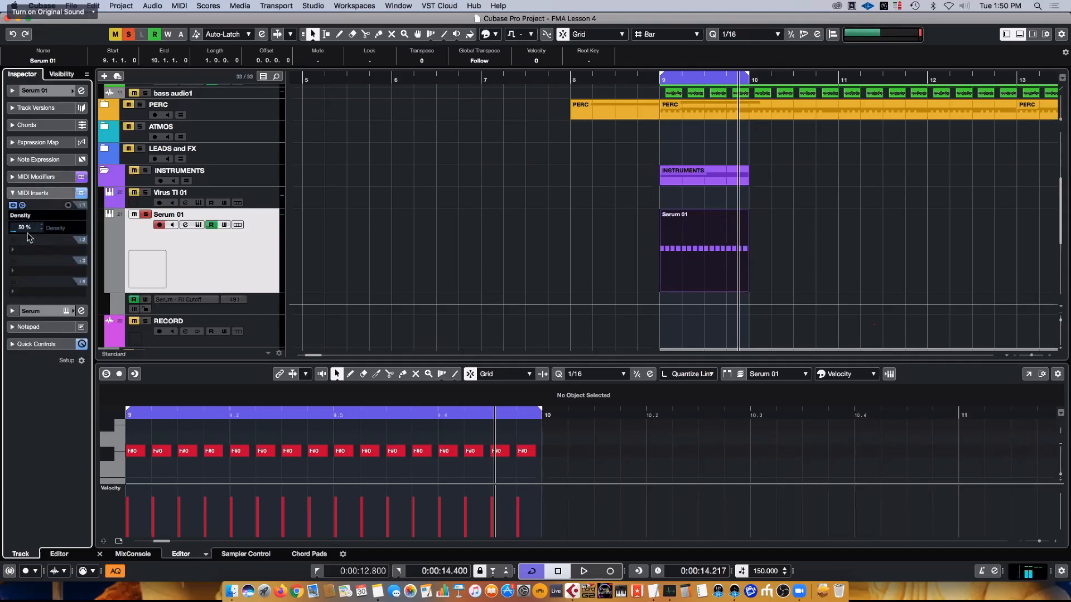
key("space")
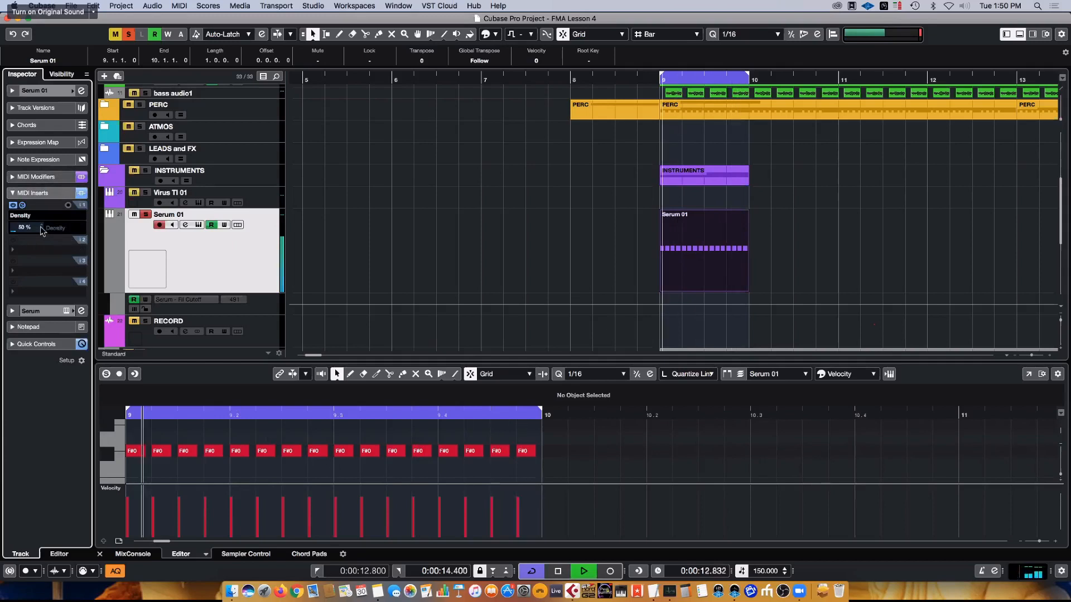
scroll(24, 230, "down", 13)
scroll(25, 230, "down", 4)
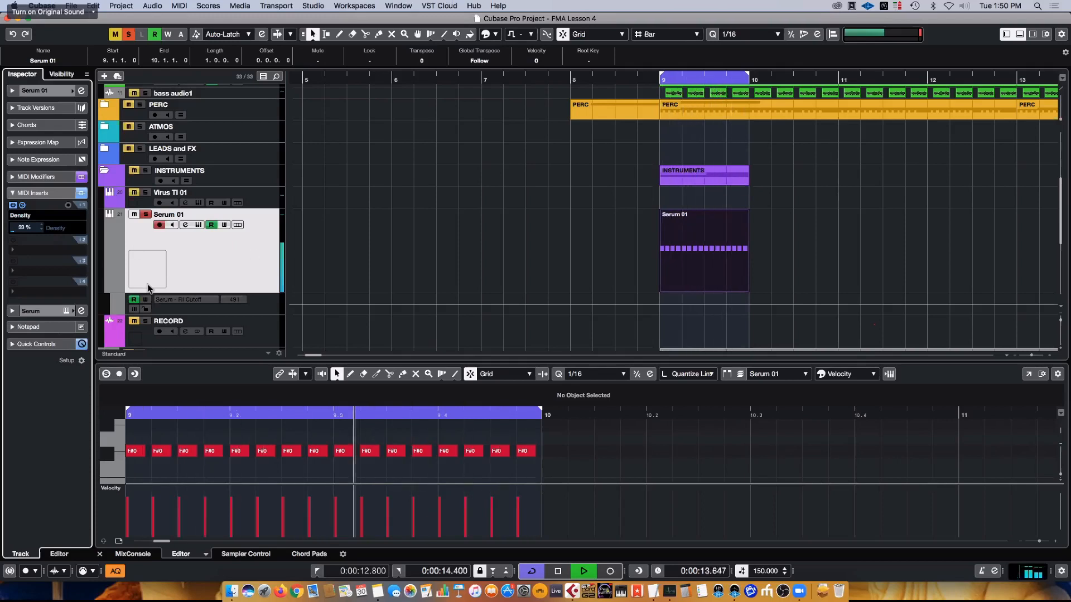
- Clear all track solos, mute the BP SAW and bp gated saw tracks, and stop playback
left_click(146, 214)
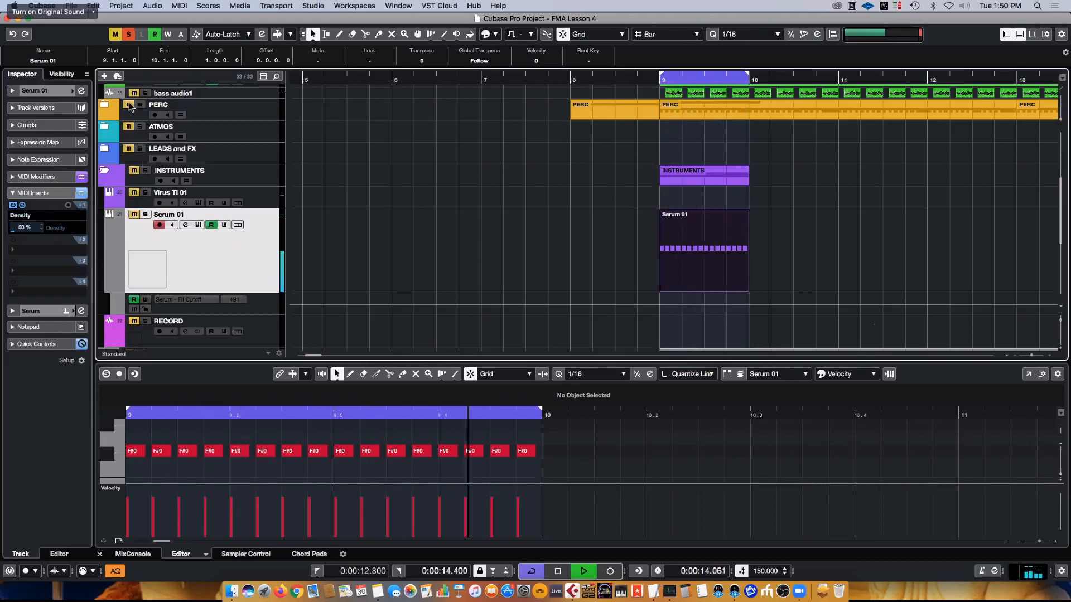
left_click(128, 35)
scroll(208, 233, "down", 5)
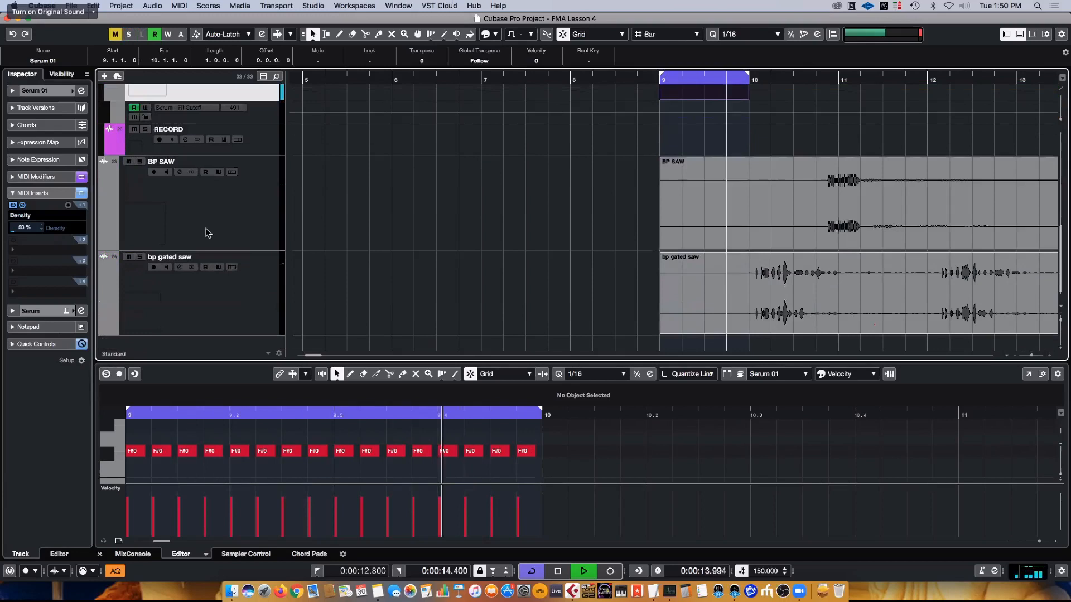
left_click(129, 161)
left_click(128, 257)
key("space")
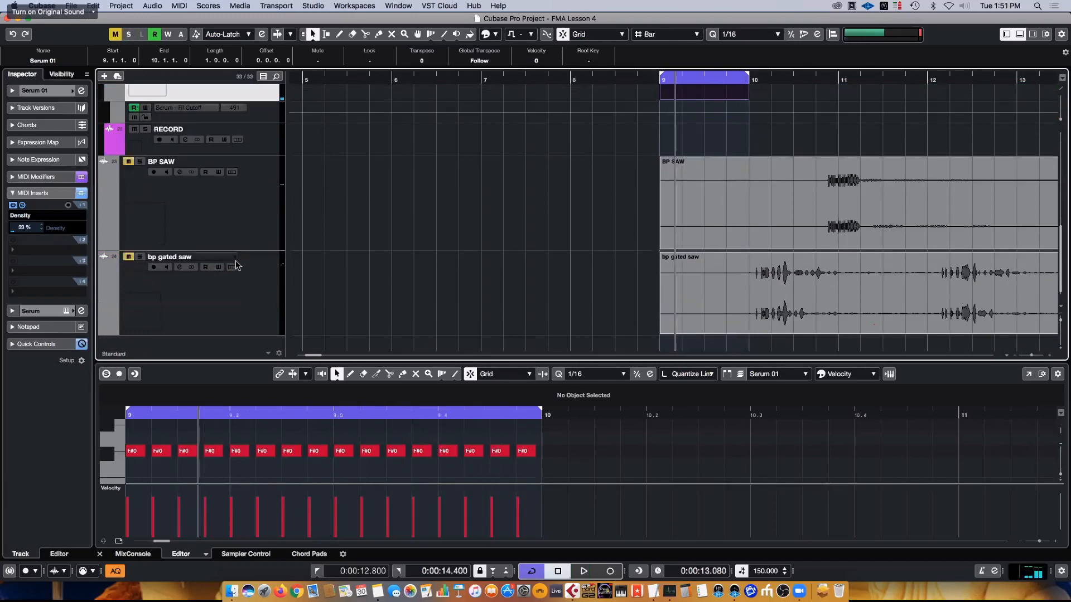
- Duplicate the one-bar Serum 01 part three times so the copies fill bars 9 to 13
scroll(736, 262, "up", 5)
key("g")
key("g")
key("g")
key("g")
key("g")
key("g")
key("g")
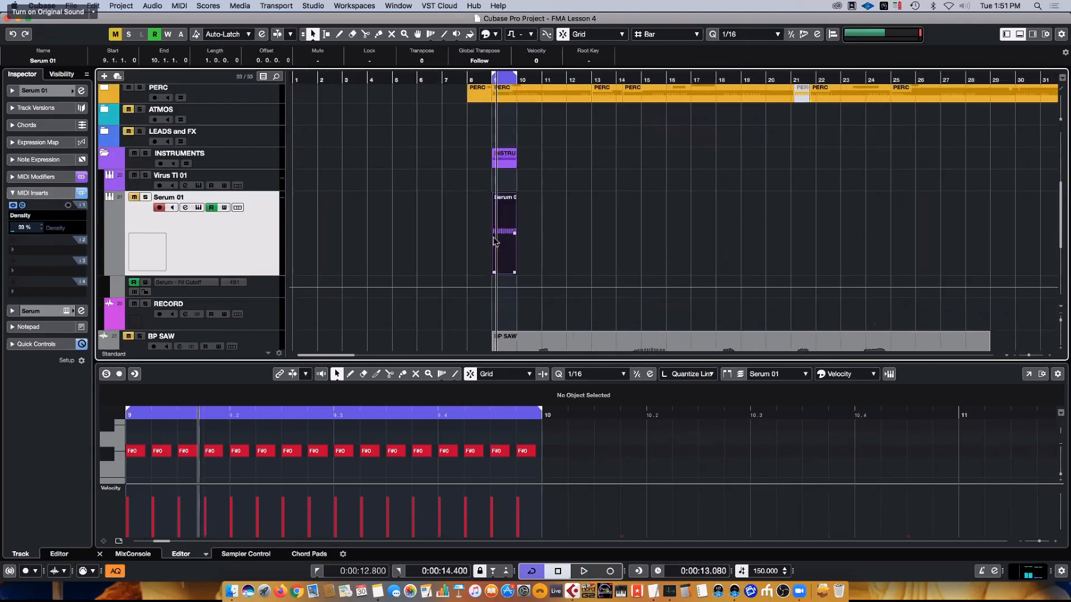
key("super+d")
key("super+d")
key("super+d")
- Glue the four Serum 01 parts into a single four-bar part and select it
key("4")
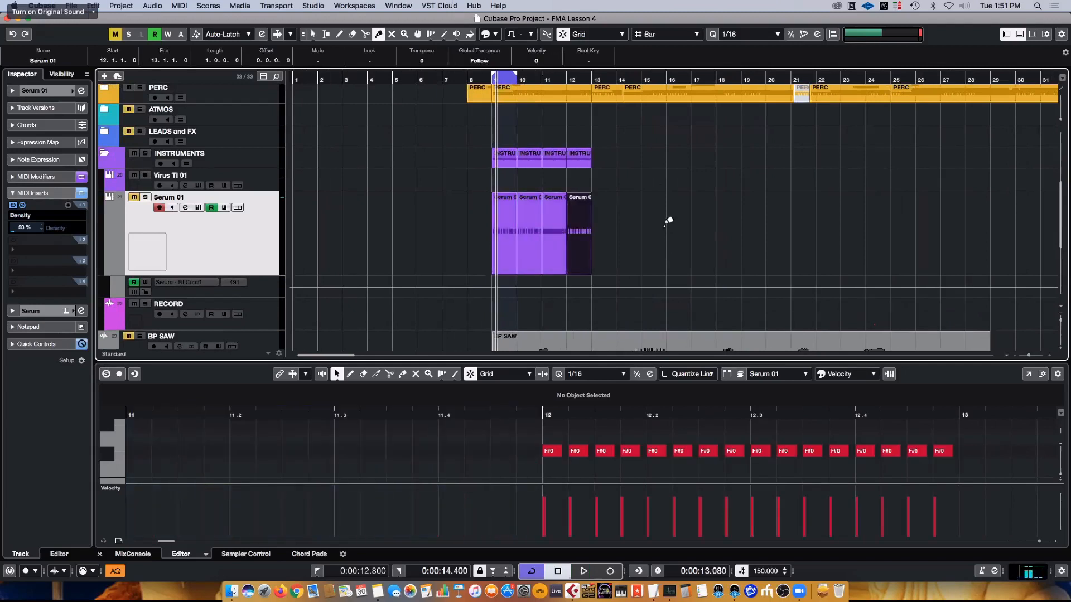
left_click_drag(627, 229, 488, 223)
left_click(545, 218)
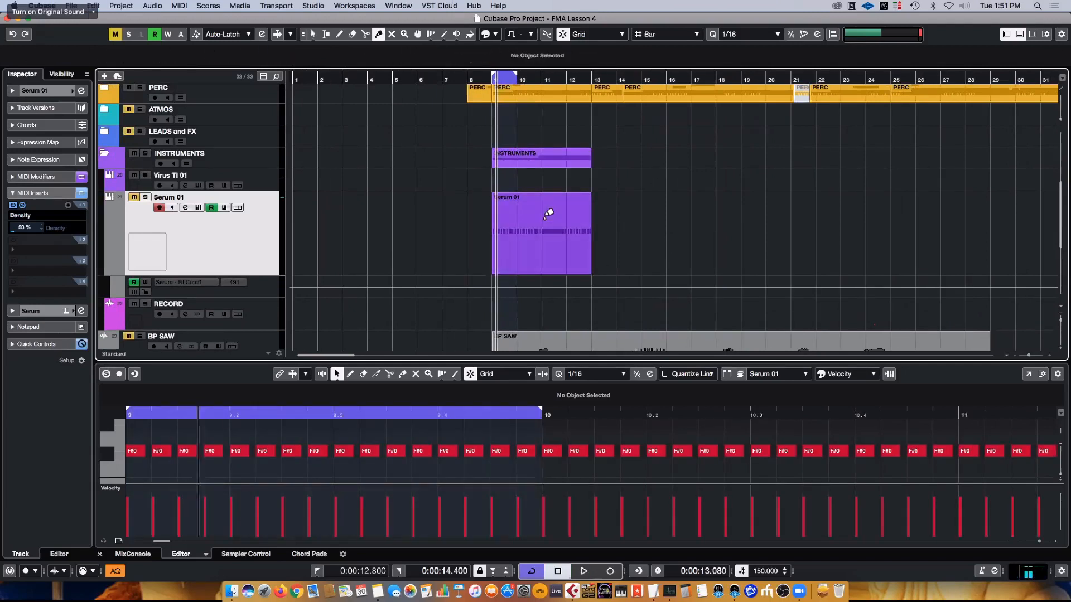
key("1")
left_click(545, 222)
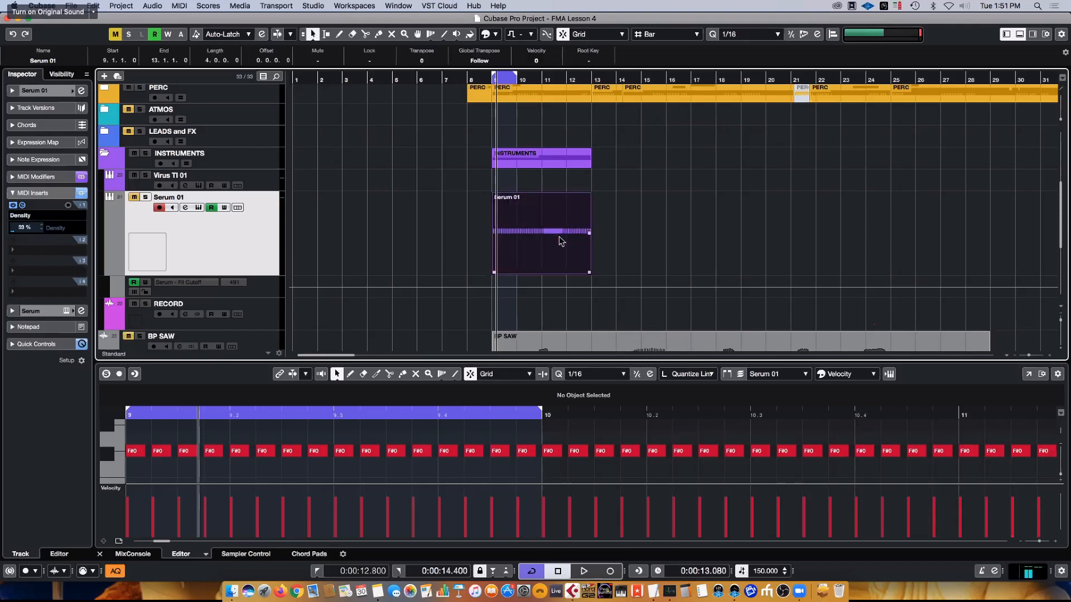
- Duplicate the four-bar Serum 01 part once, and set the loop range around both parts, bars 9 to 17
key("super+d")
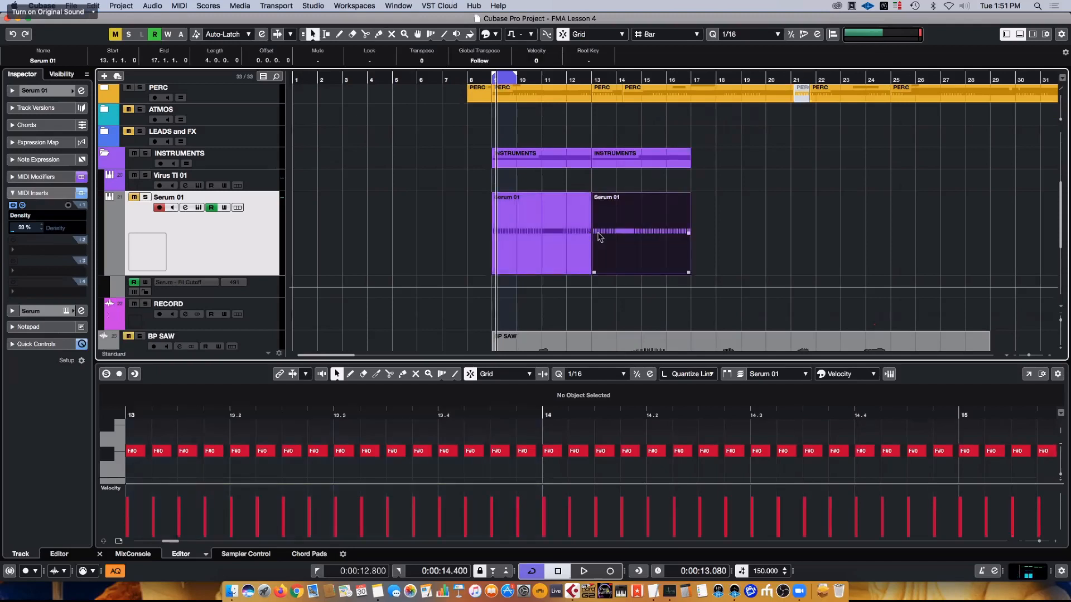
key("super+d")
scroll(634, 248, "up", 5)
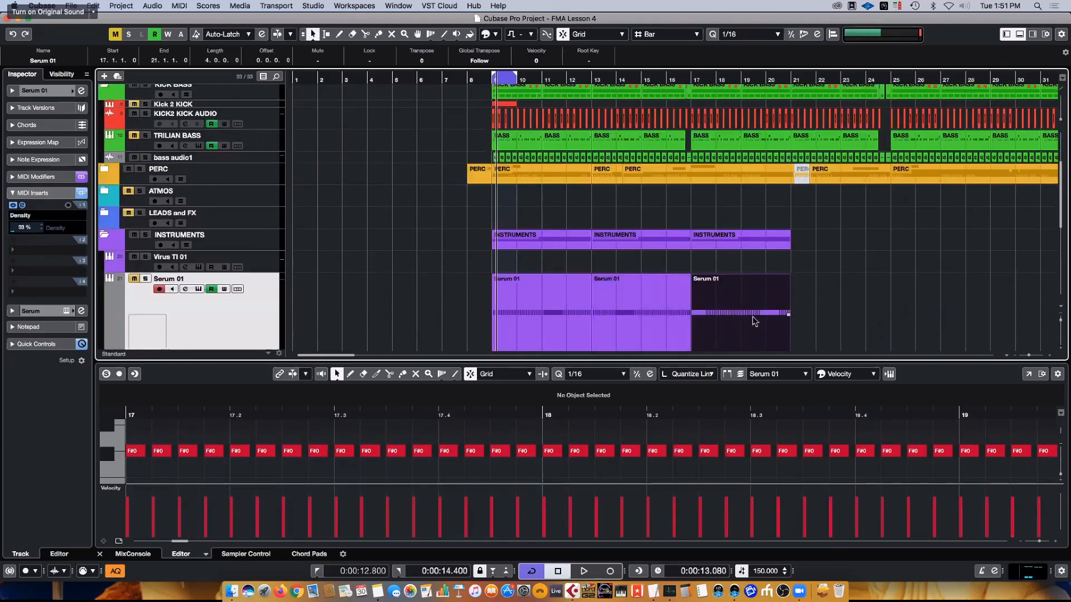
key("Delete")
left_click_drag(726, 313, 451, 304)
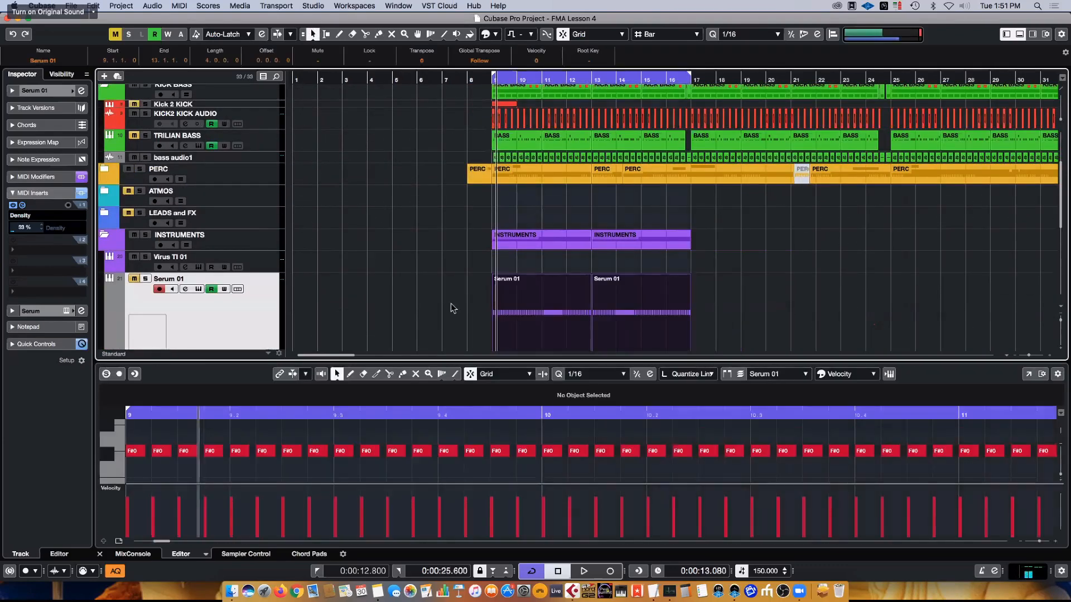
key("p")
- Close the MIDI editor below the arrangement and start loop playback
scroll(467, 313, "down", 3)
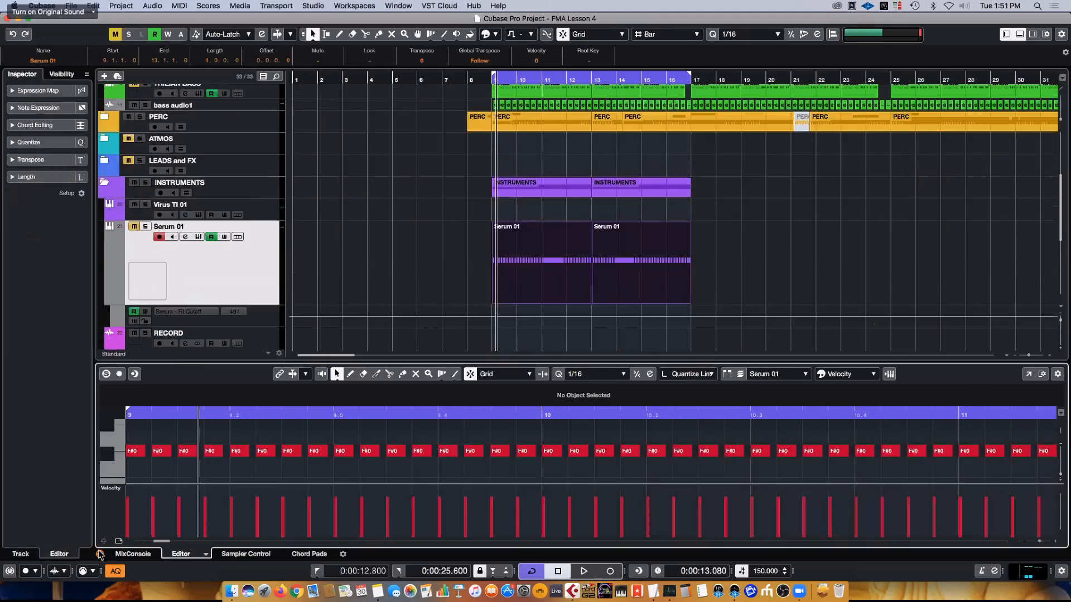
left_click(100, 554)
key("space")
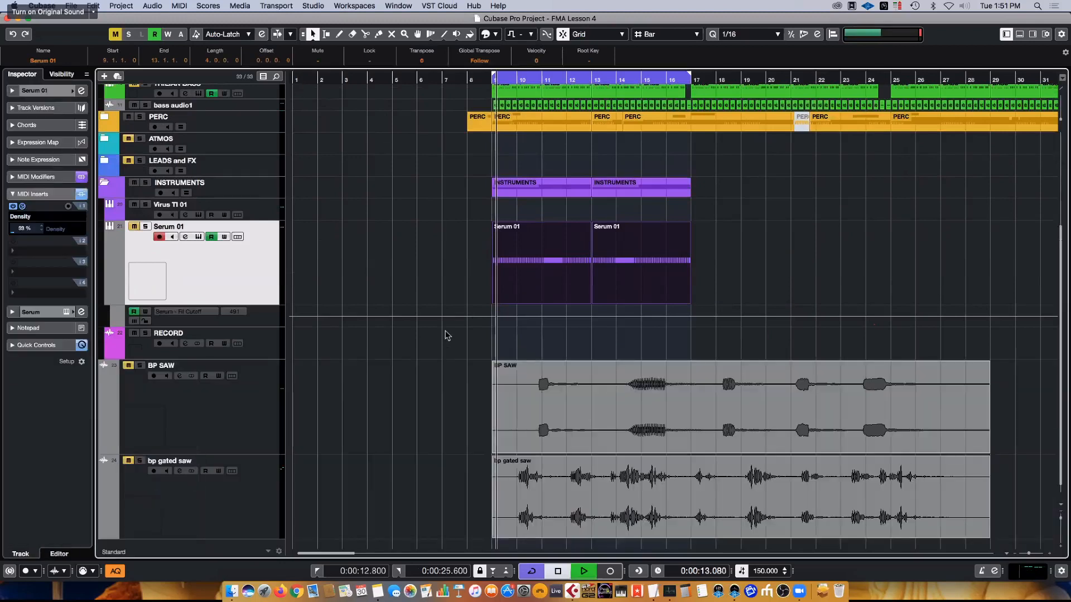
- Stop playback and move the BP SAW and bp gated saw tracks into the LEADS and FX folder
left_click(201, 413)
key("space")
left_click(270, 496)
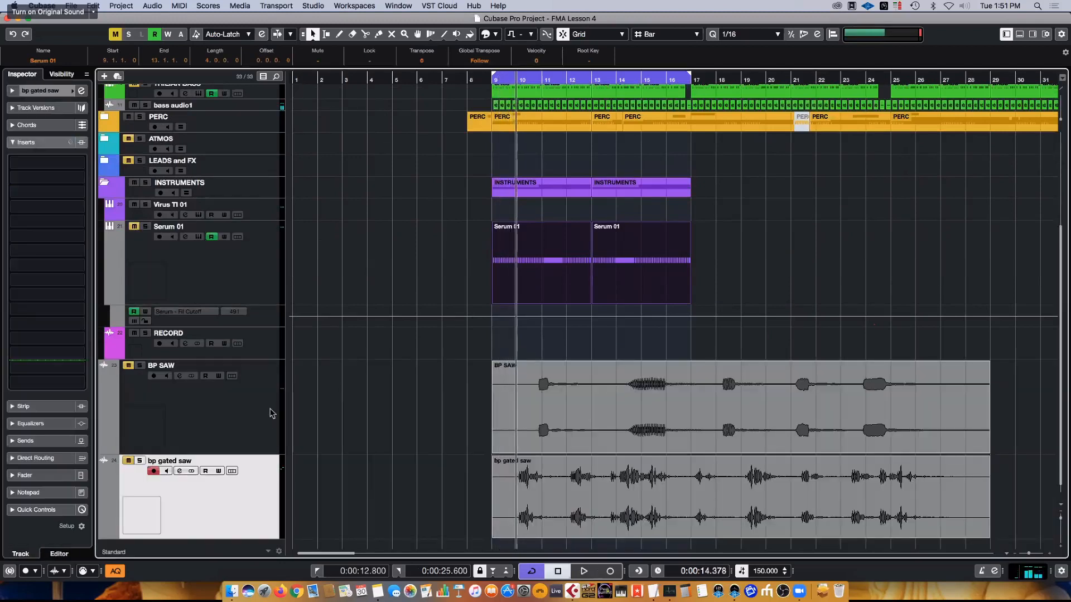
left_click(270, 413, "shift")
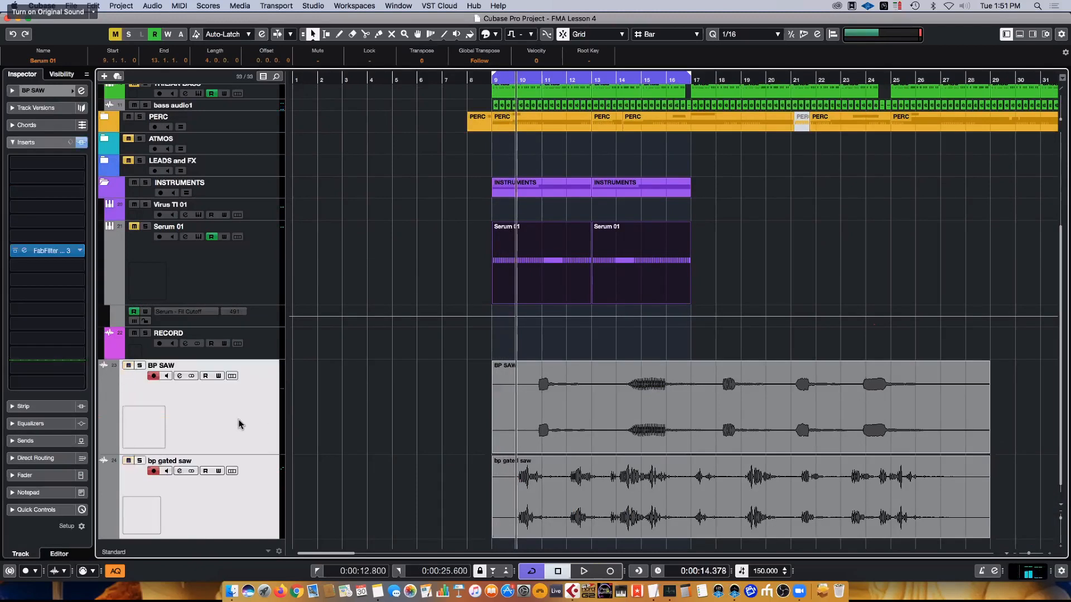
left_click_drag(261, 438, 220, 171)
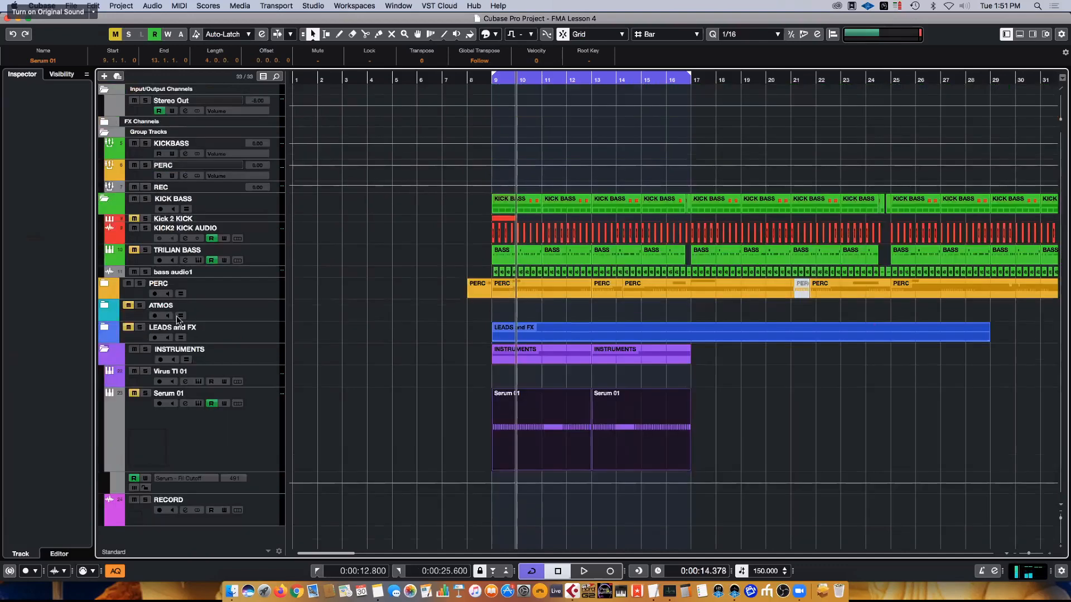
- Collapse the KICK BASS folder track to tidy the track list
left_click(134, 339)
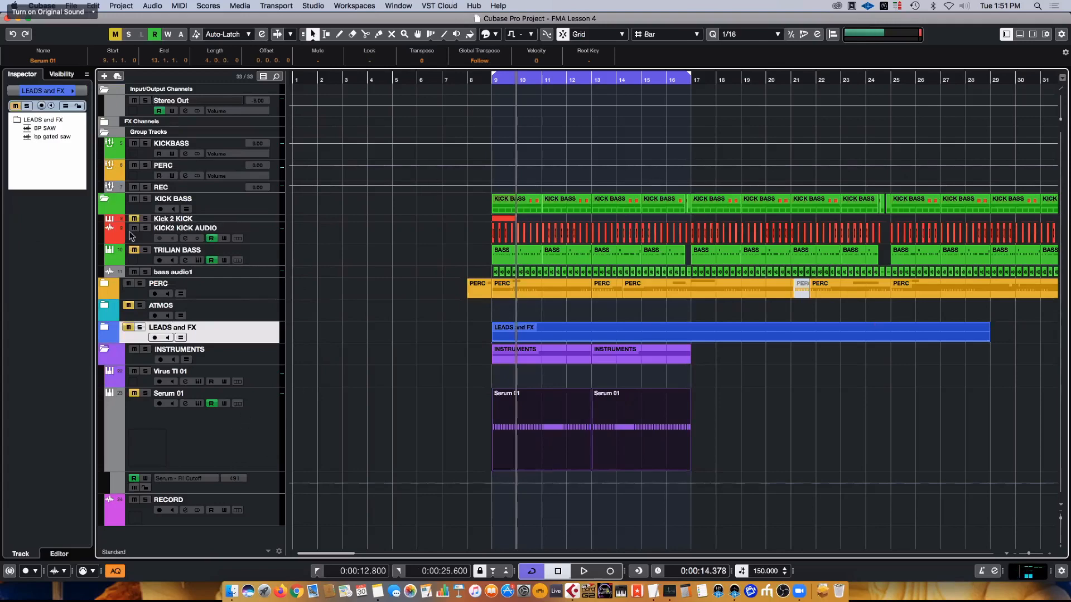
left_click(104, 199)
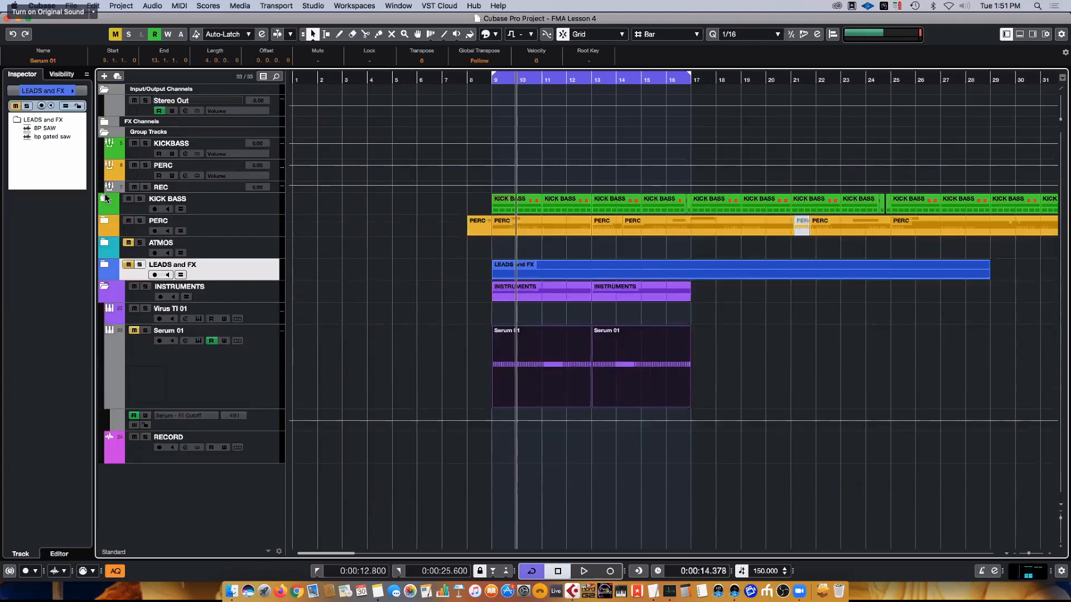
left_click(207, 221)
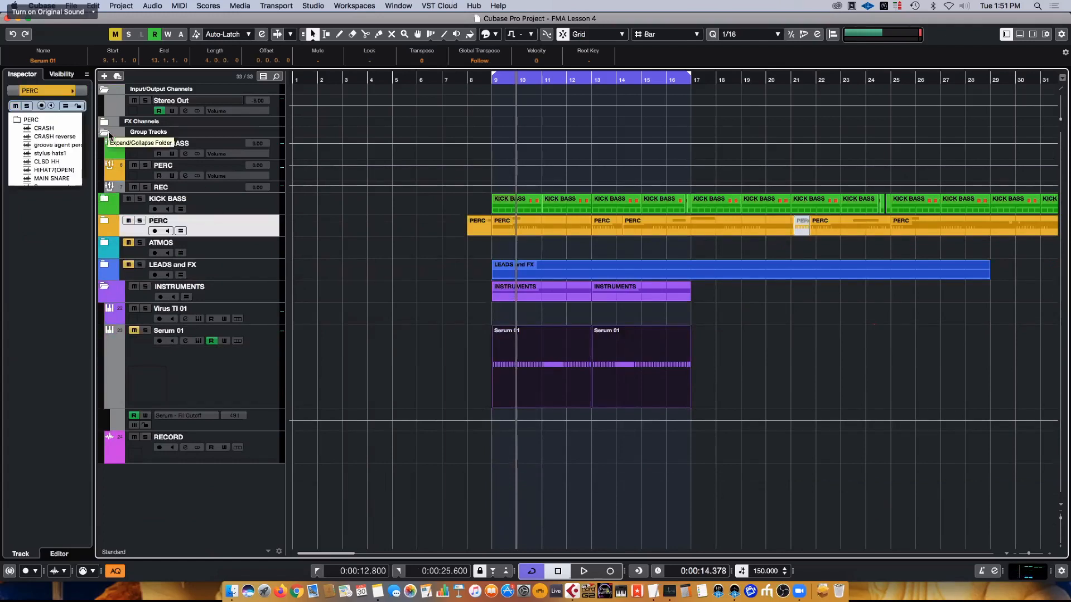
- Start loop playback and select the Serum 01 track
key("space")
left_click(188, 362)
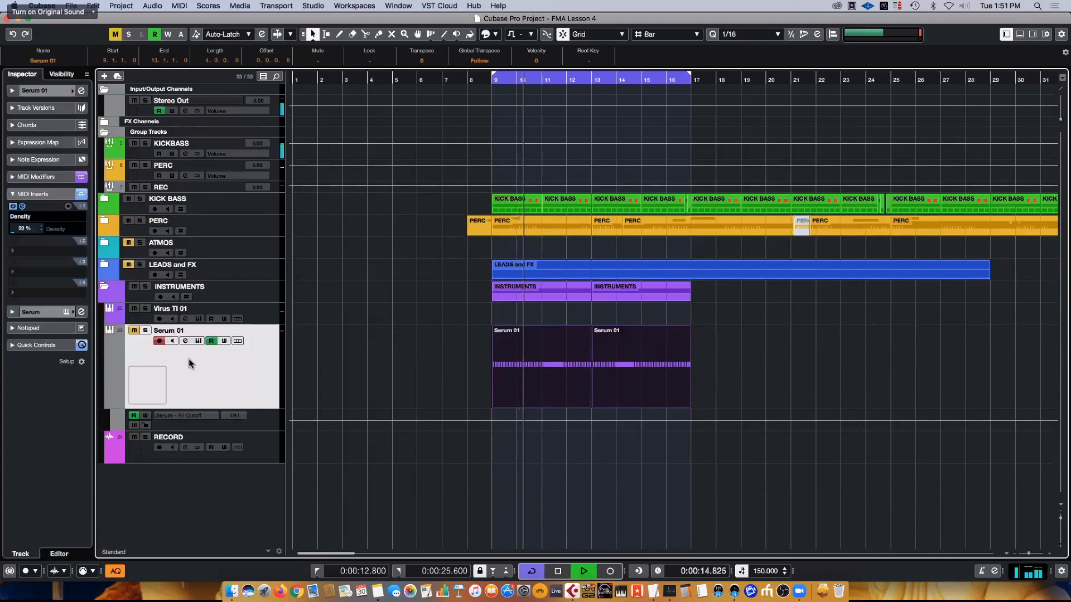
left_click(135, 332)
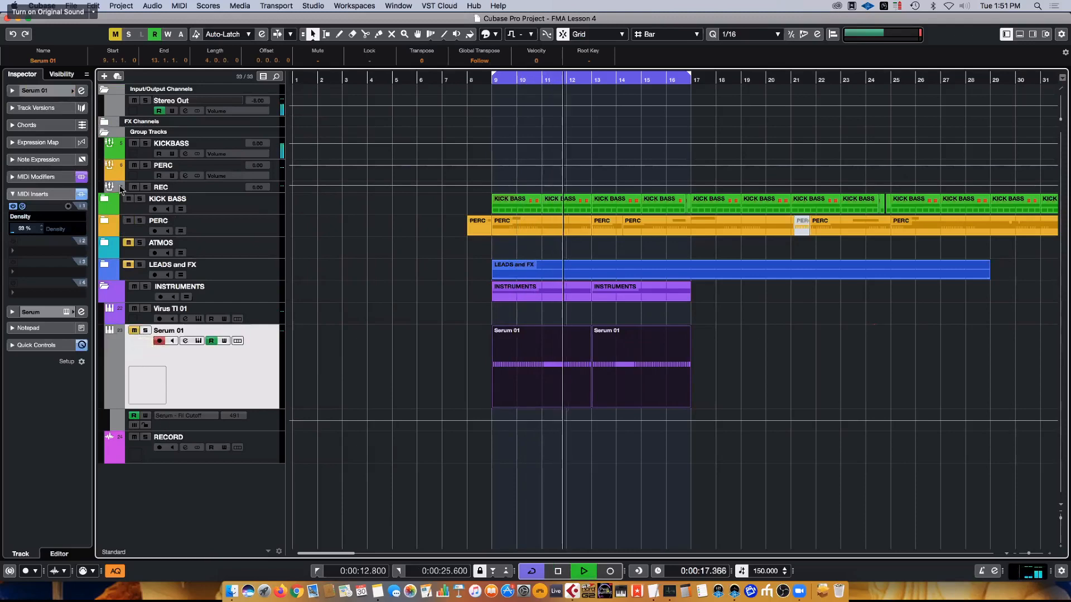
- Check the BP SAW and bp gated saw tracks inside the LEADS and FX folder, and collapse it again
left_click(107, 265)
left_click(107, 265)
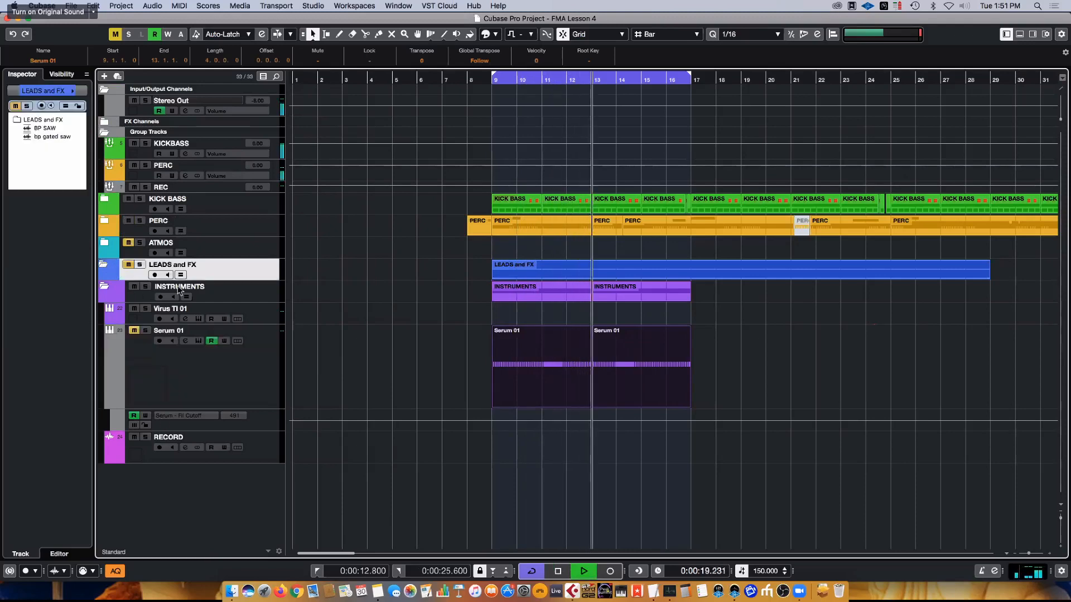
left_click(150, 295)
left_click(134, 266)
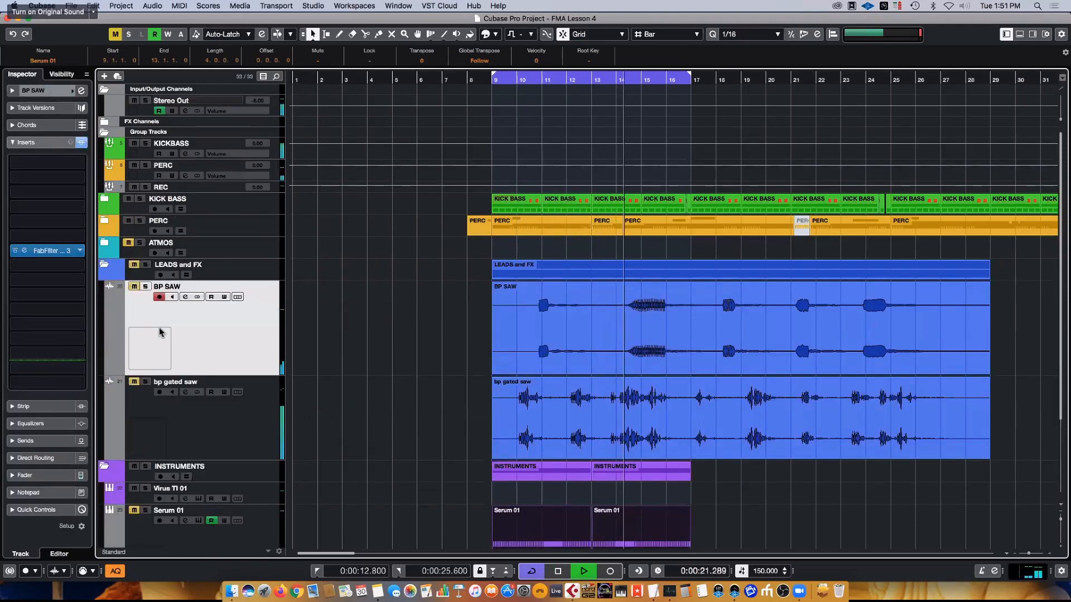
left_click(105, 266)
- Unmute the Serum 01 track, listen to it with its Serum window open, and stop playback
left_click(167, 378)
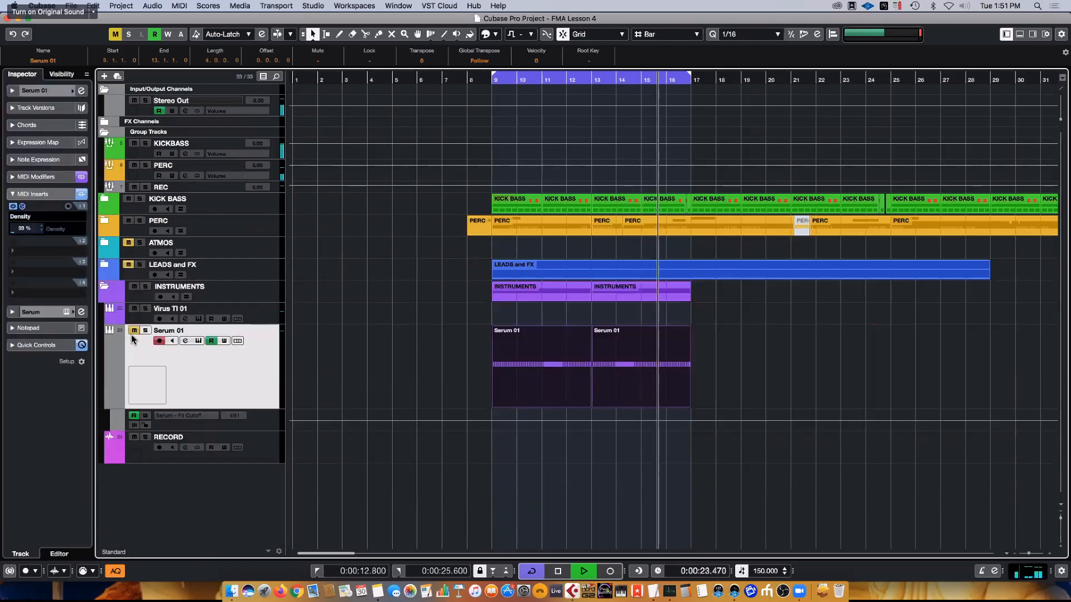
left_click(134, 330)
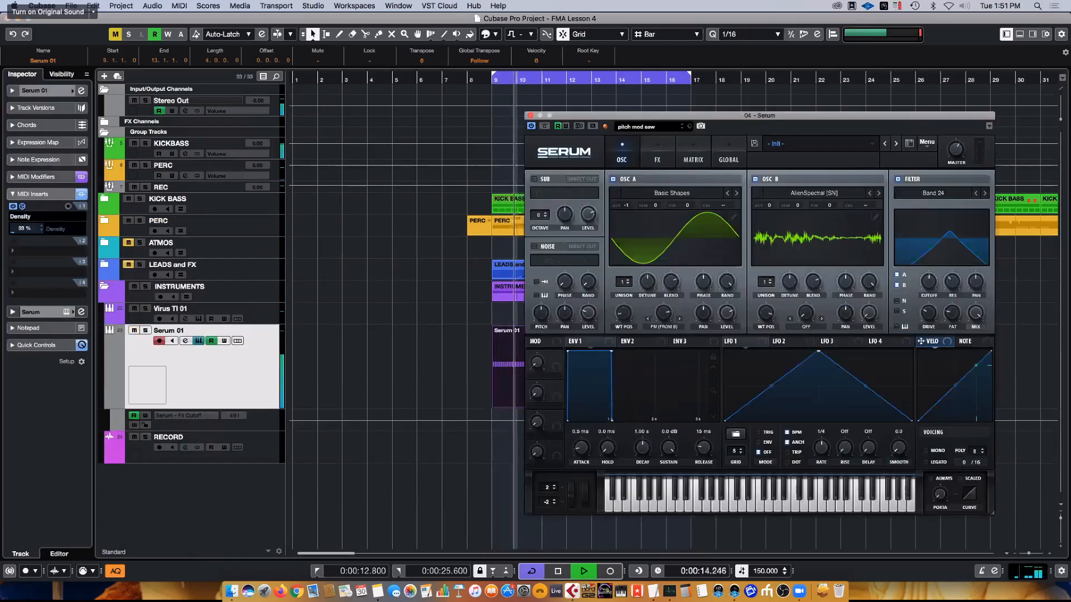
mouse_move(770, 115)
left_mouse_down()
mouse_move(793, 147)
mouse_move(778, 117)
left_mouse_up()
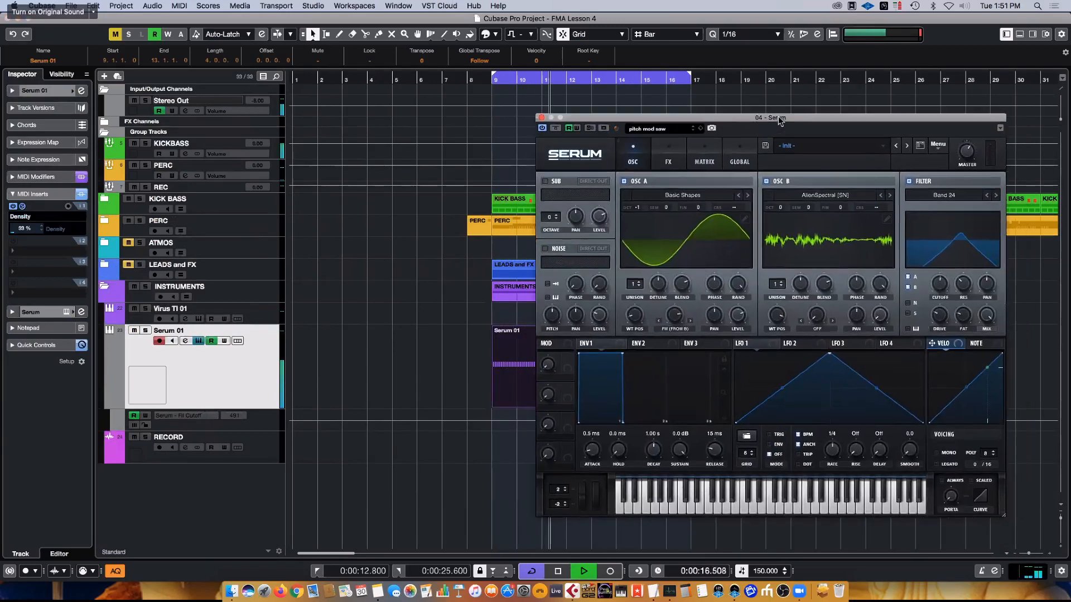
key("space")
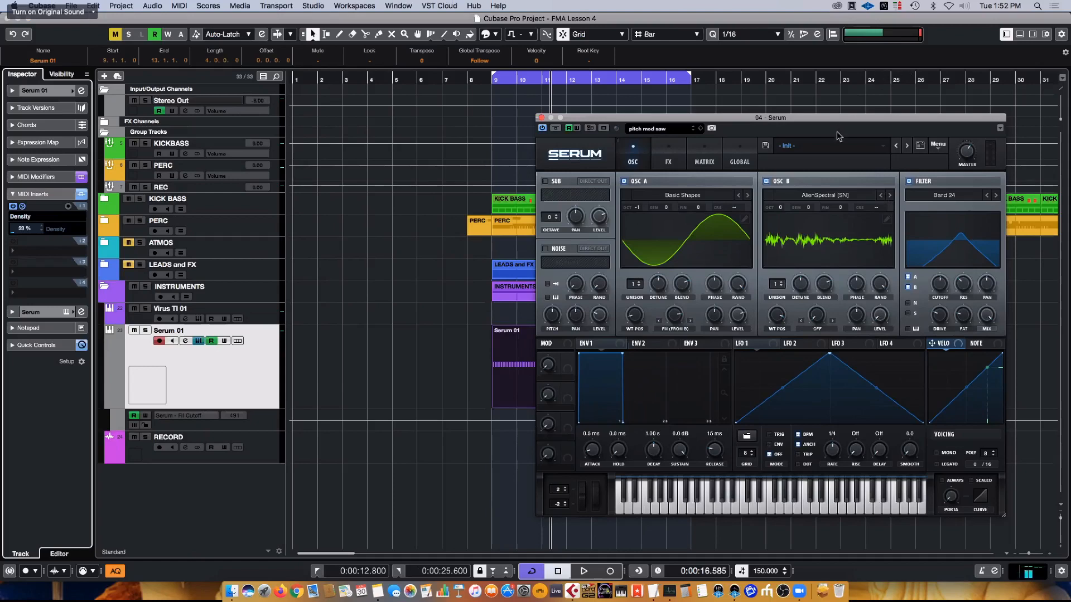
- Reposition the Serum window and collapse the Serum 01 track's MIDI Inserts section
left_click_drag(836, 116, 792, 107)
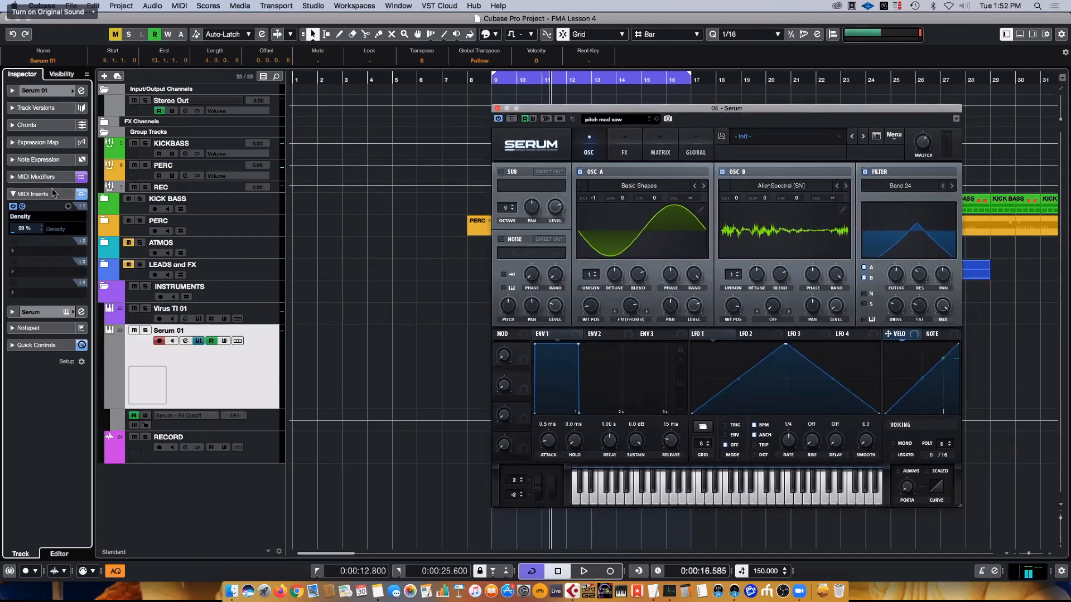
left_click(52, 194)
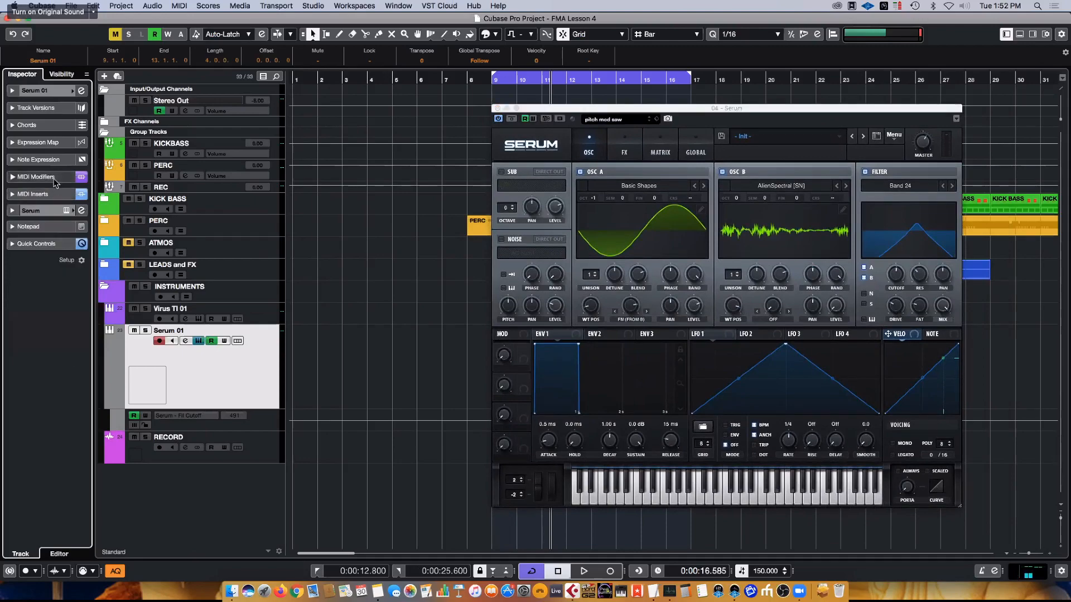
left_click(917, 118)
left_click_drag(728, 109, 192, 101)
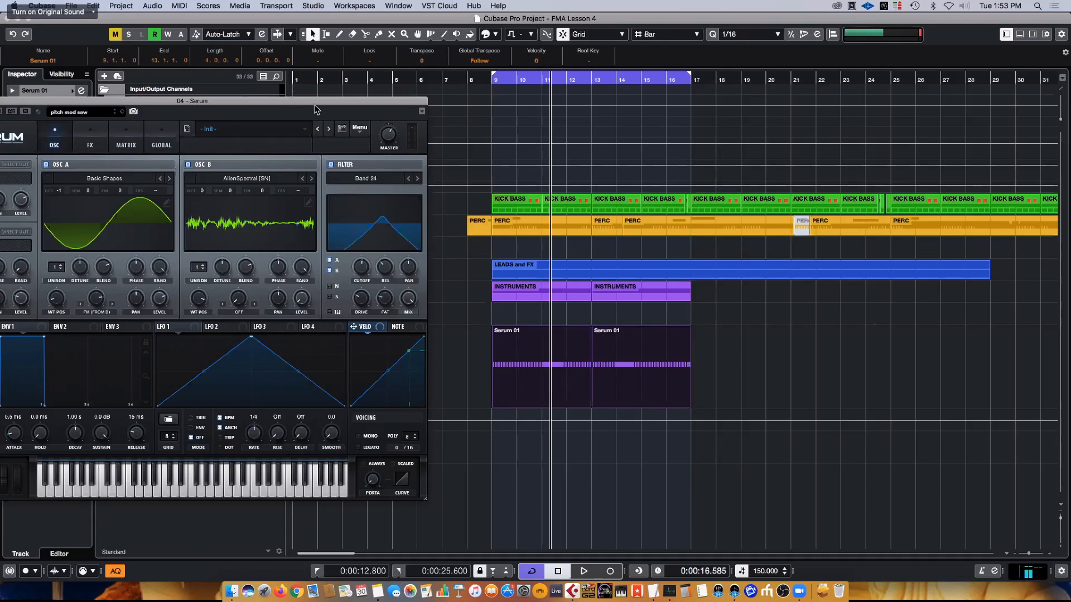
left_click_drag(316, 107, 886, 368)
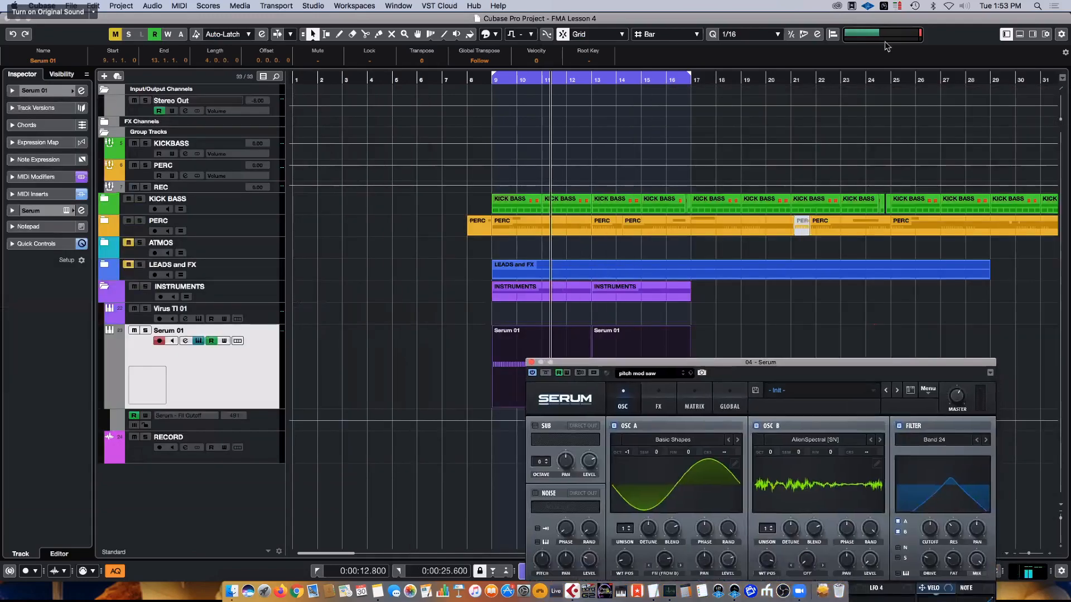
left_click_drag(887, 47, 877, 122)
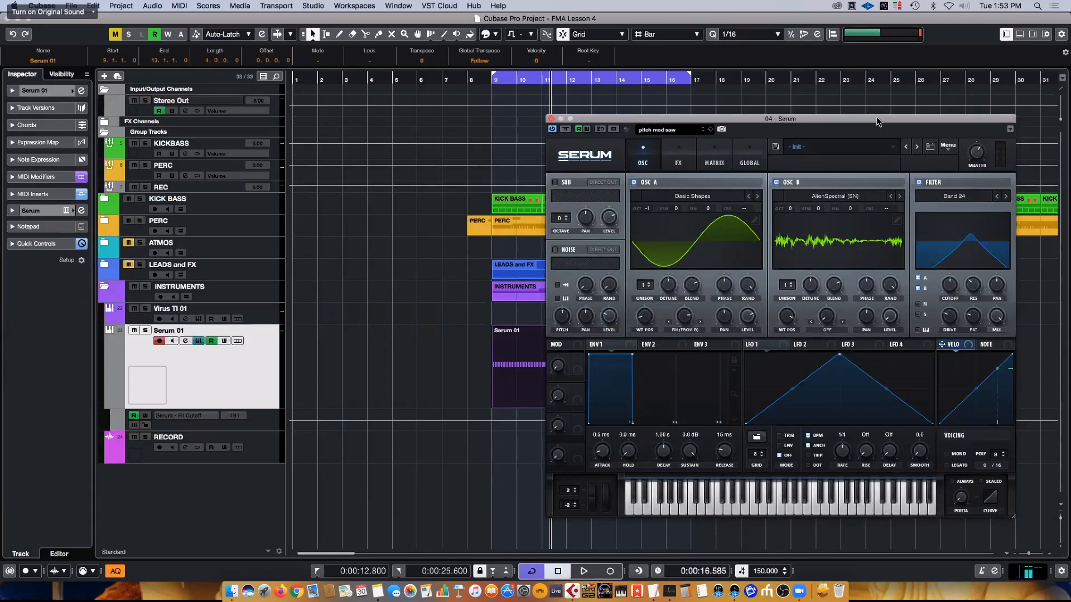
left_click_drag(877, 118, 891, 127)
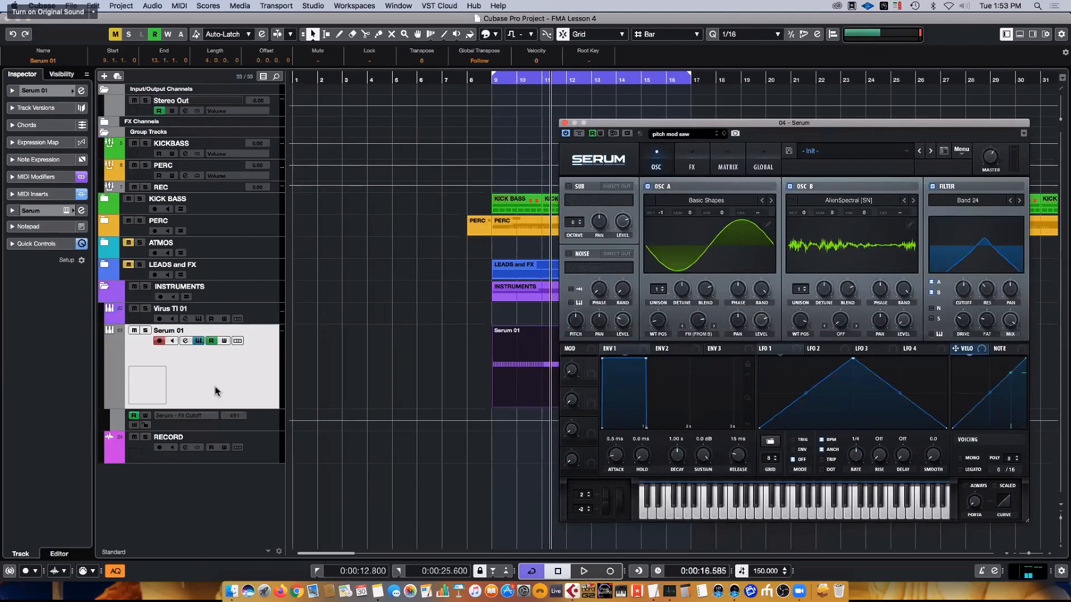
mouse_move(665, 124)
left_mouse_down()
mouse_move(622, 143)
mouse_move(702, 411)
mouse_move(789, 350)
mouse_move(714, 142)
mouse_move(665, 136)
left_mouse_up()
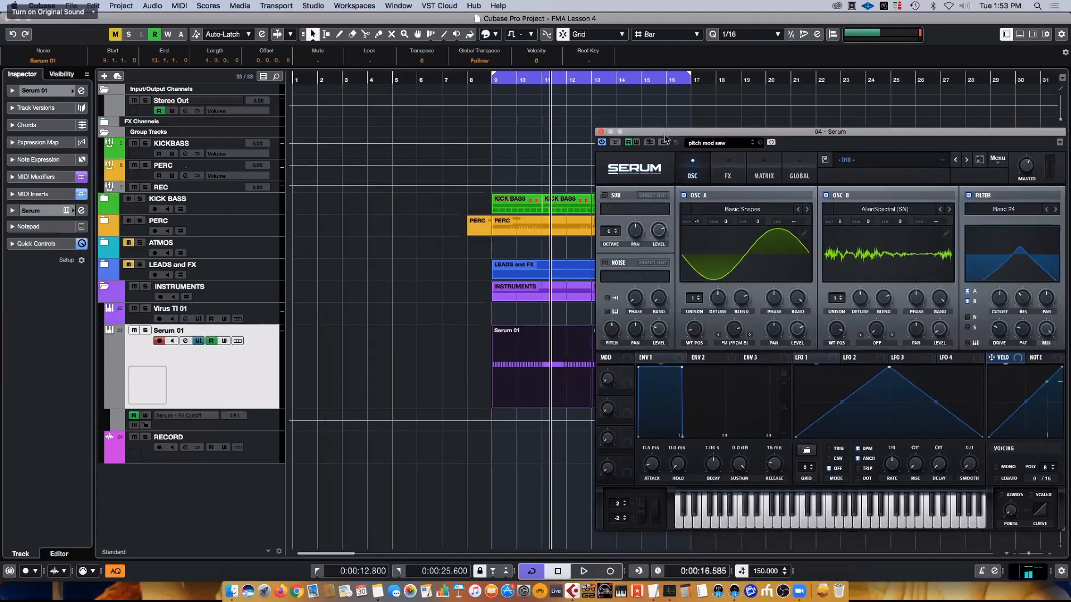
- Nudge Serum's filter cutoff slightly, and review the FX, Matrix and Global pages
left_click_drag(887, 129, 796, 118)
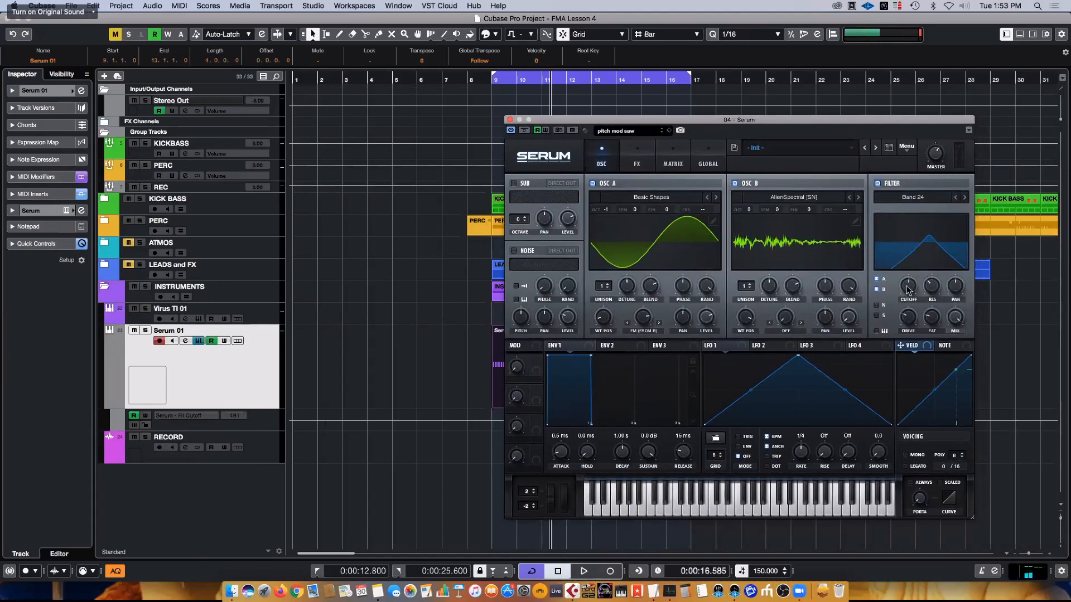
left_click_drag(908, 290, 907, 291)
left_click(637, 162)
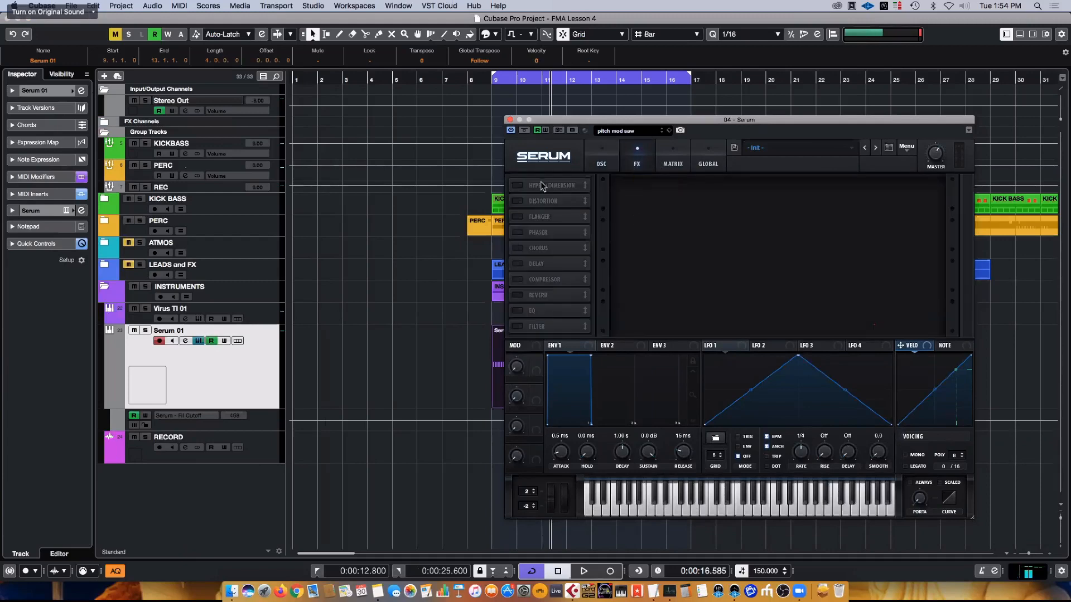
left_click(684, 162)
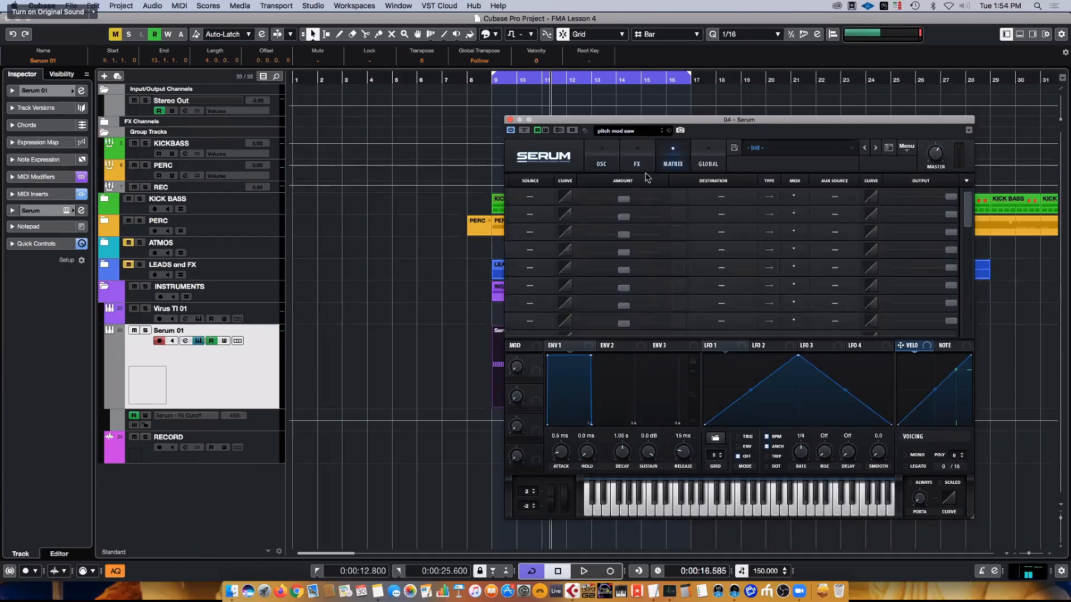
left_click(714, 163)
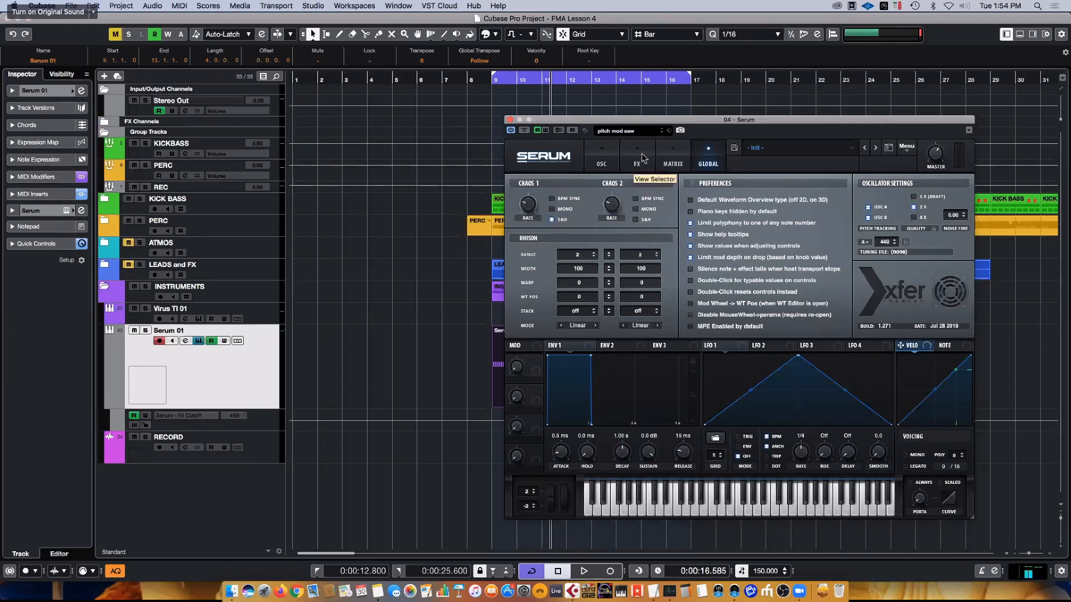
- Open the Serum 01 parts in the MIDI editor and place the Serum window so the notes stay partly visible
left_click_drag(584, 151, 552, 411)
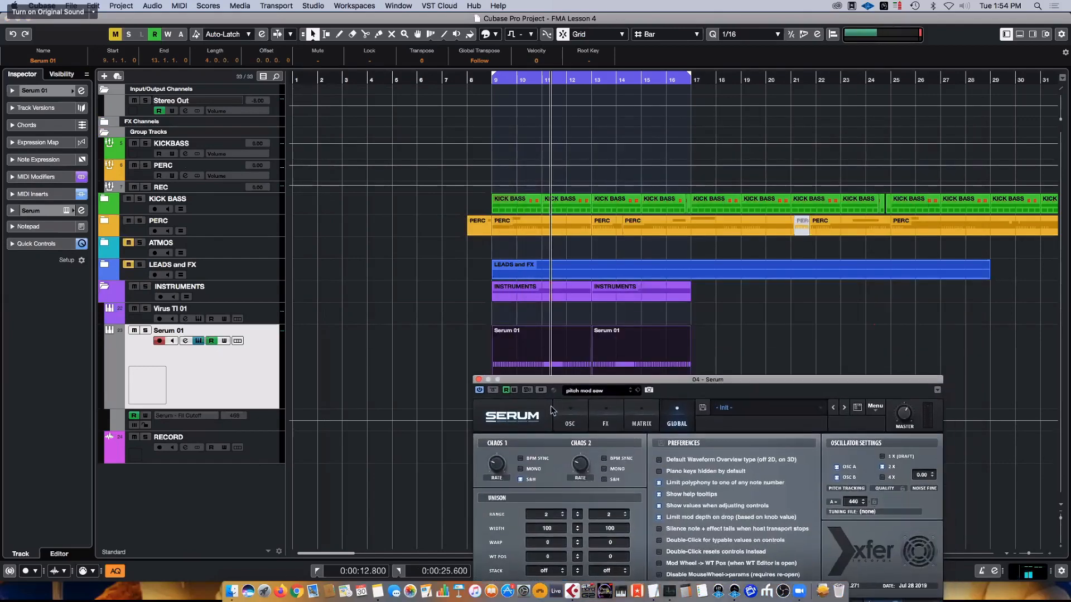
double_click(558, 343)
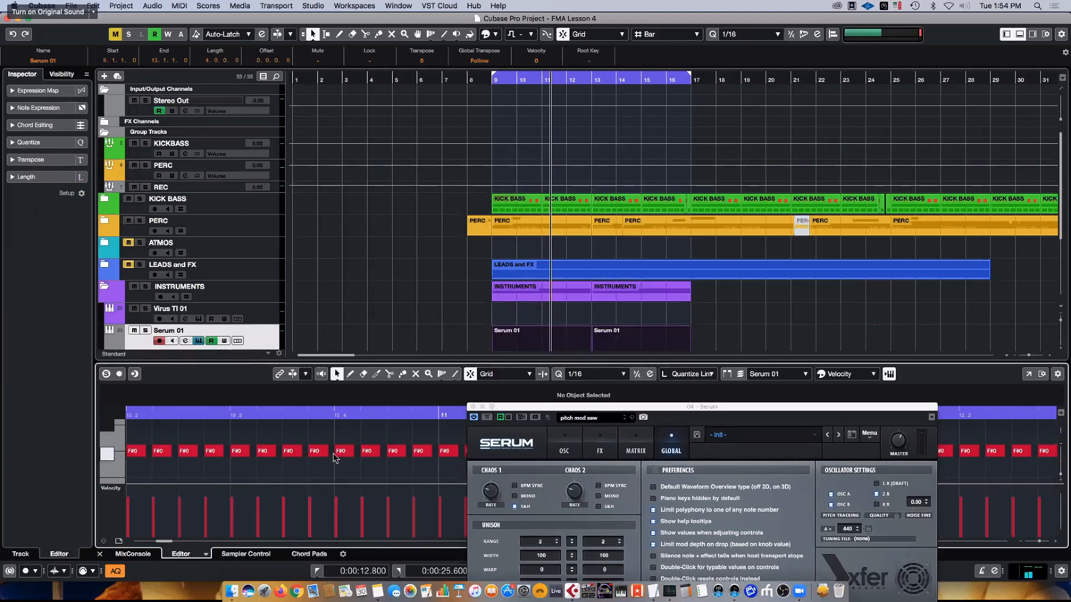
left_click_drag(574, 407, 650, 67)
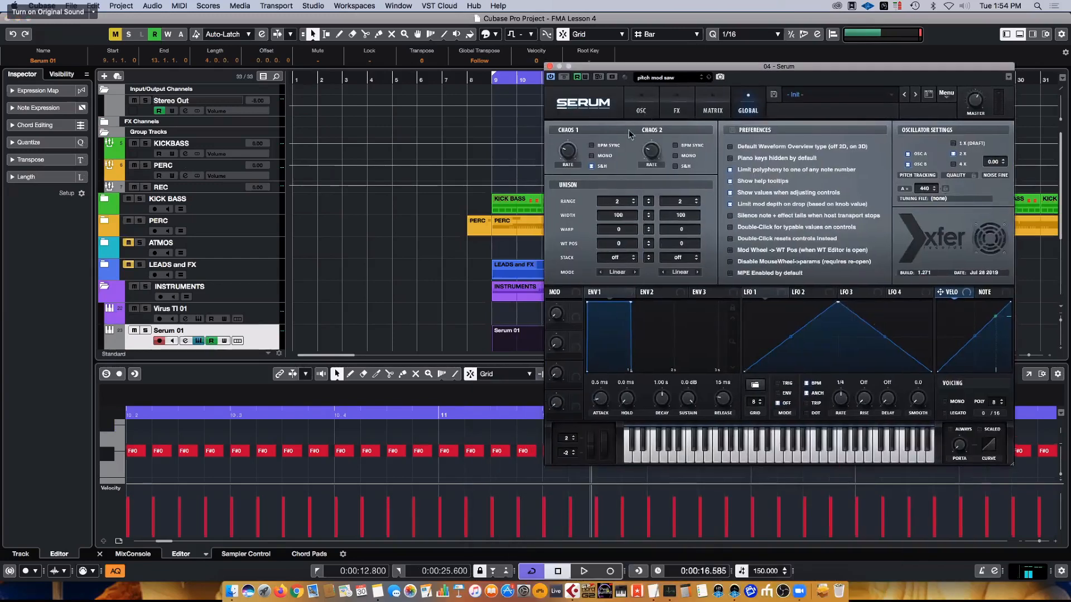
- Play the loop briefly, stop it, and show Serum's modulation matrix
key("space")
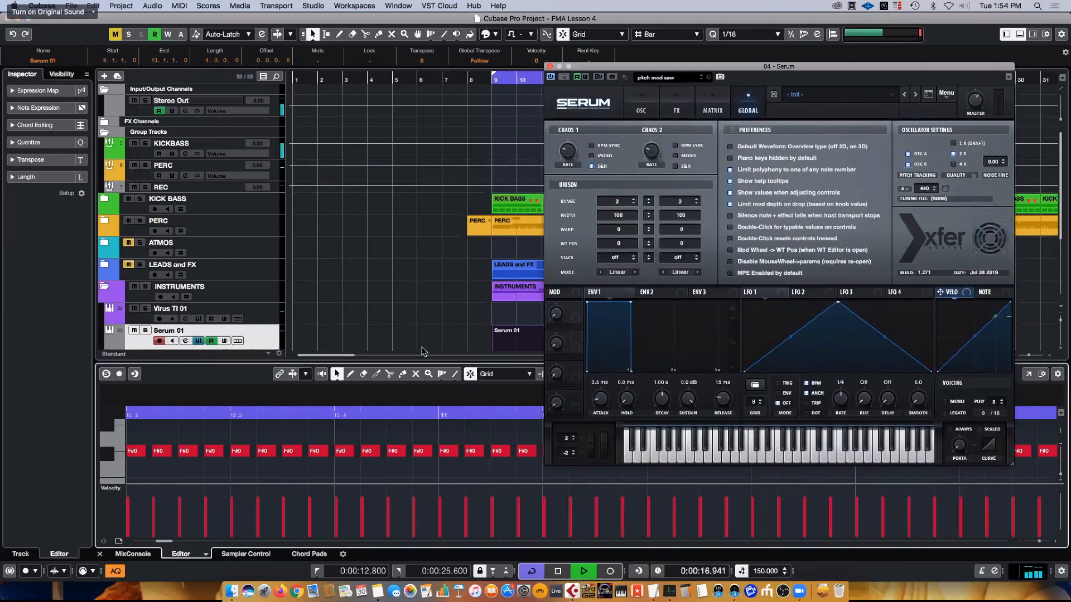
key("space")
left_click(718, 106)
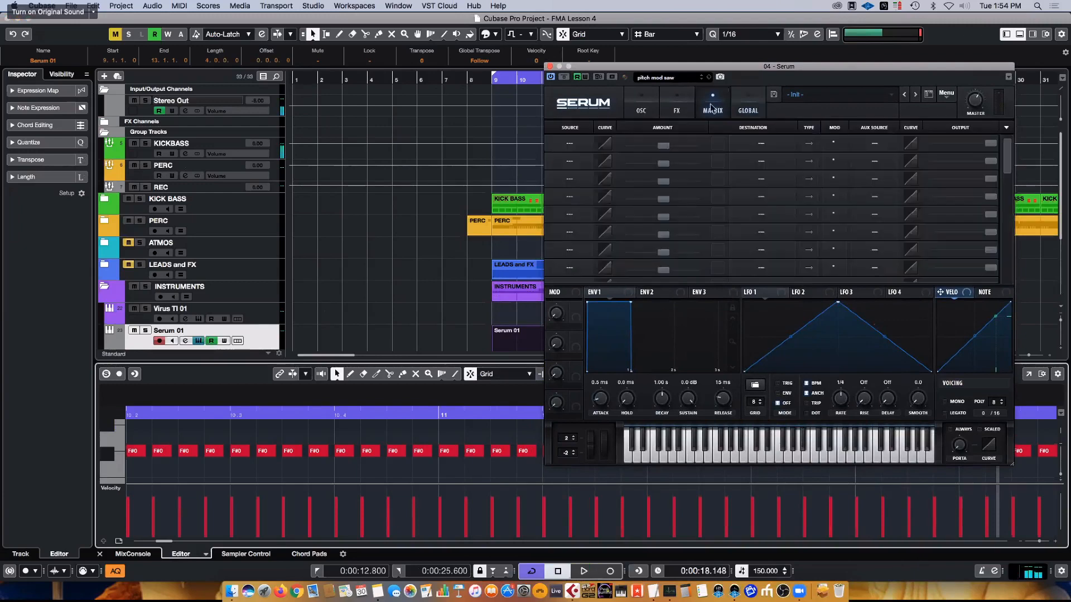
- Route Chaos1 to Fil Cutoff in the first modulation matrix row and give it a moderate positive amount
left_click(570, 143)
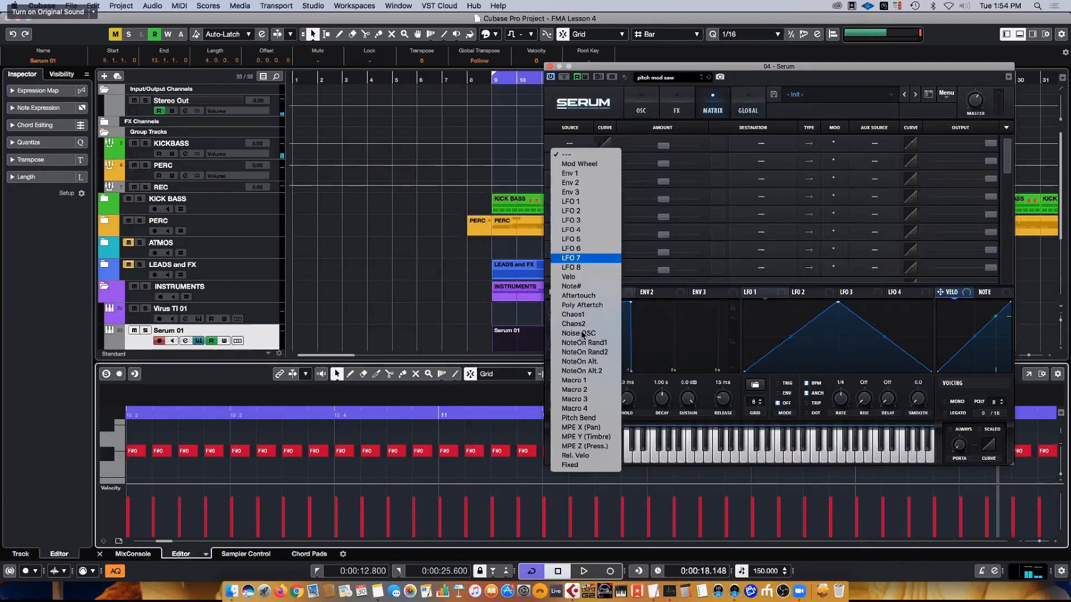
left_click(573, 314)
left_click(761, 144)
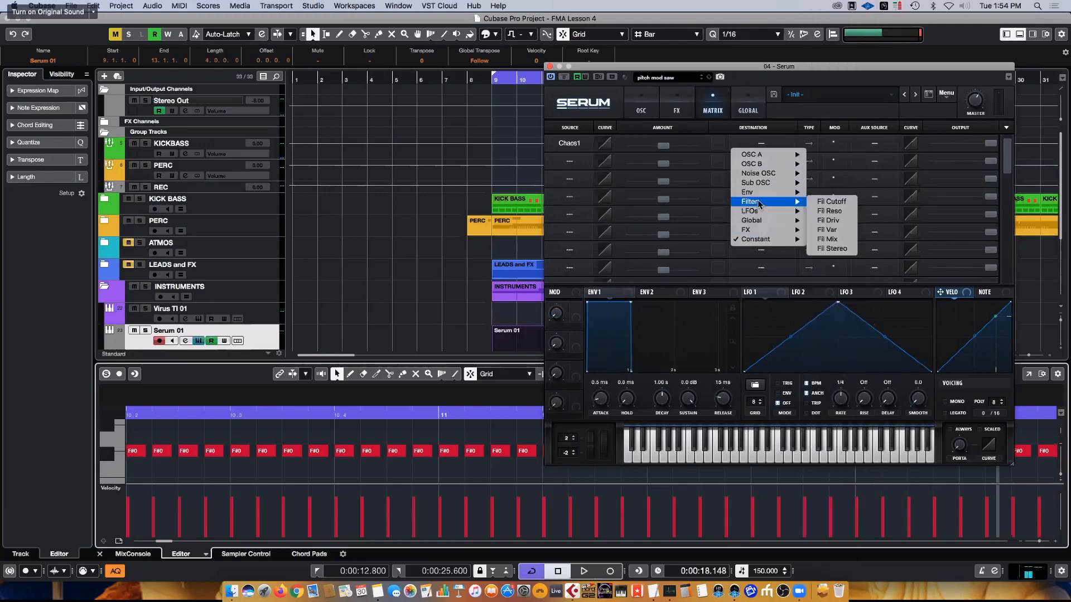
left_click(678, 161)
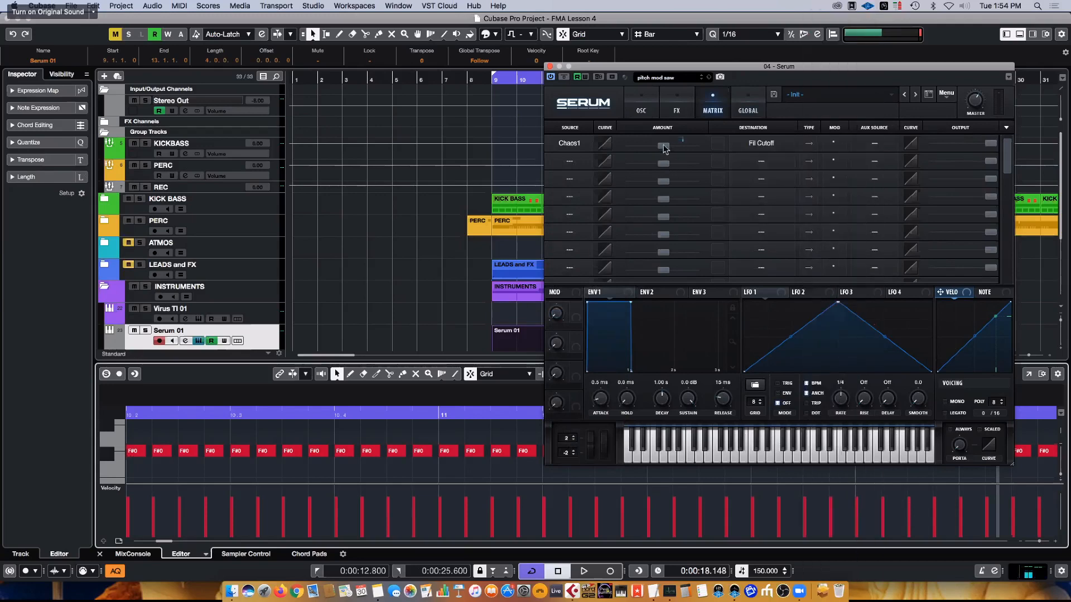
left_click_drag(663, 146, 687, 145)
- Audition the modulated filter on Serum's oscillator page, moving the plugin window to expose the loop range
left_click(639, 106)
key("space")
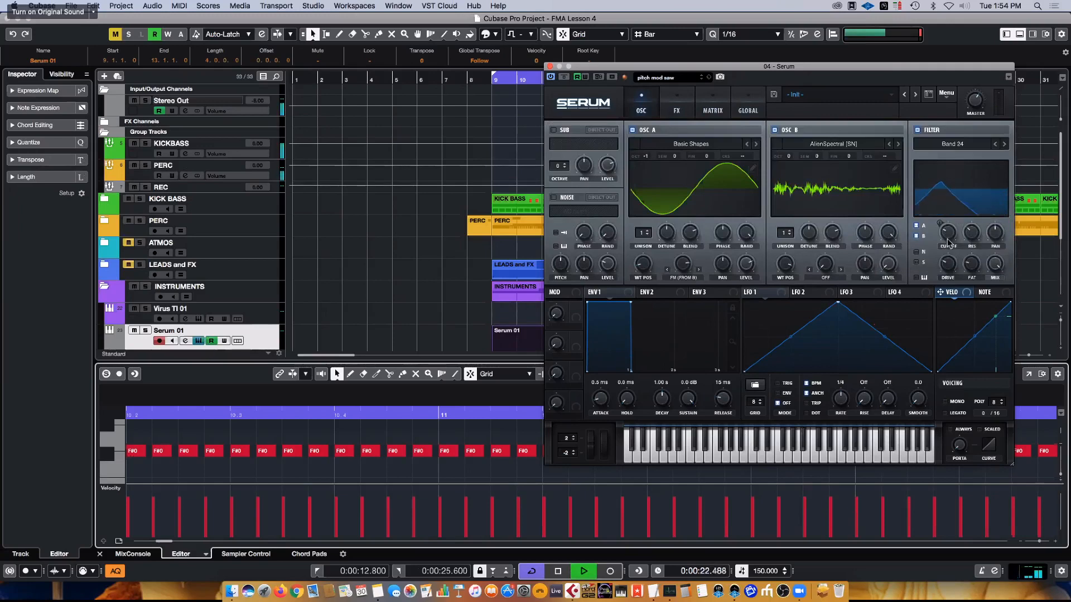
left_click_drag(926, 67, 892, 94)
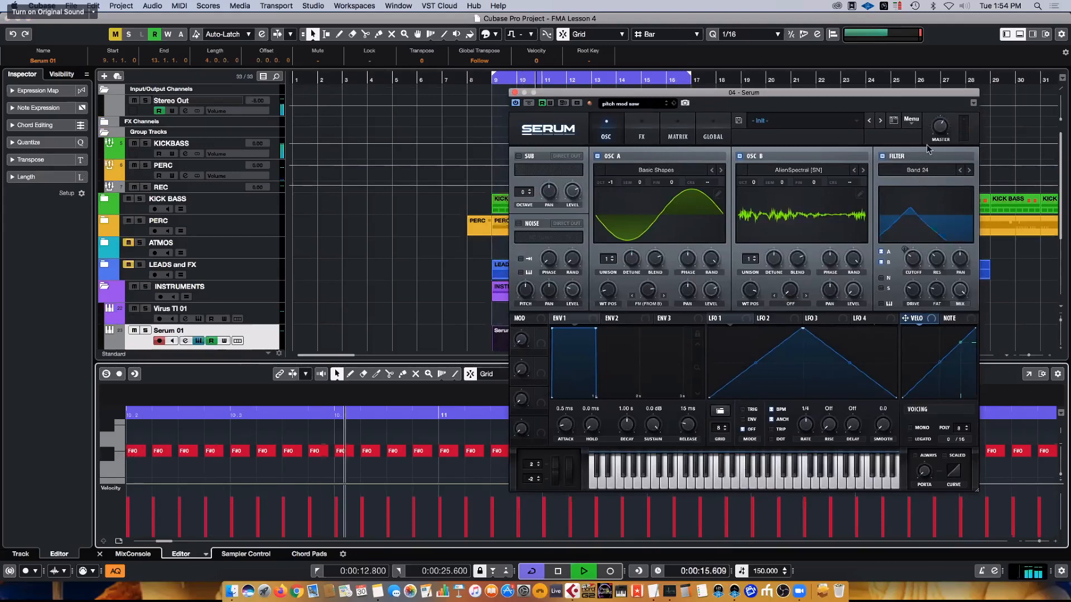
key("space")
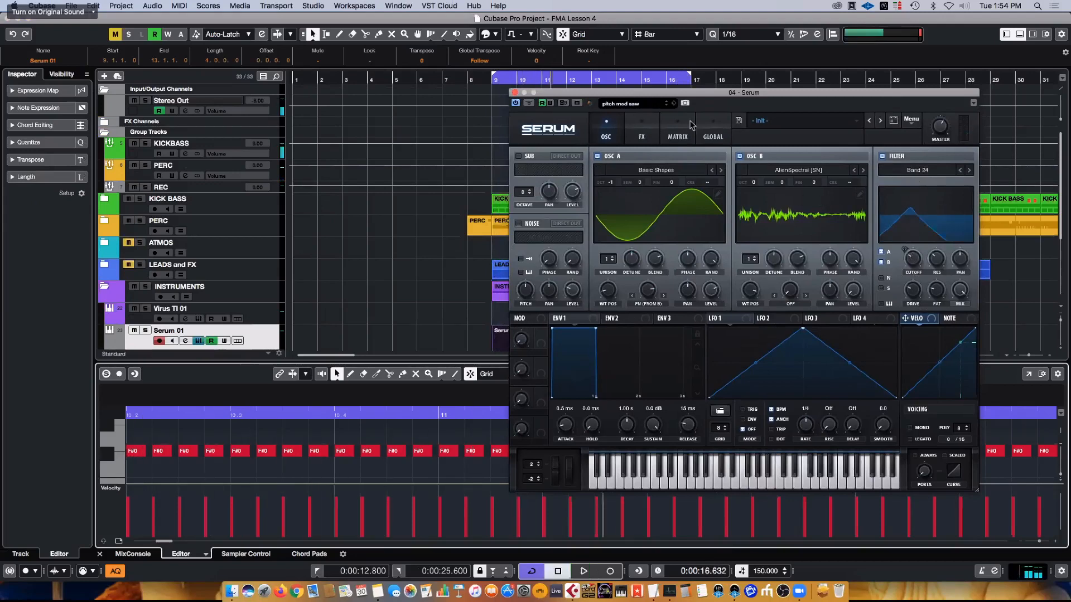
- Sync Chaos 1 to BPM and adjust its rate on Serum's Global page while auditioning the loop
left_click(713, 129)
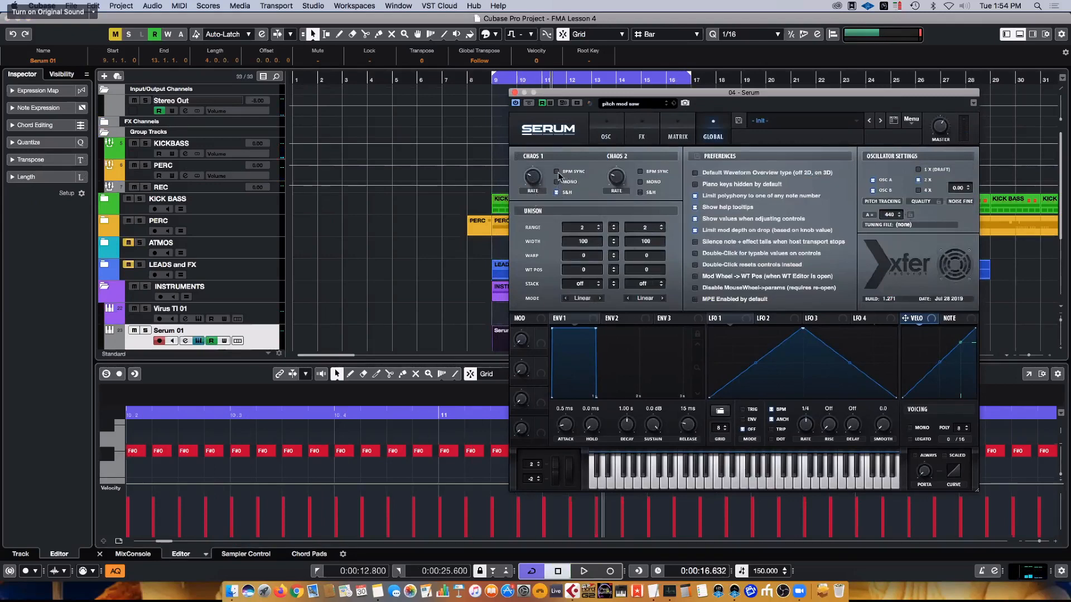
left_click_drag(532, 178, 538, 158)
key("space")
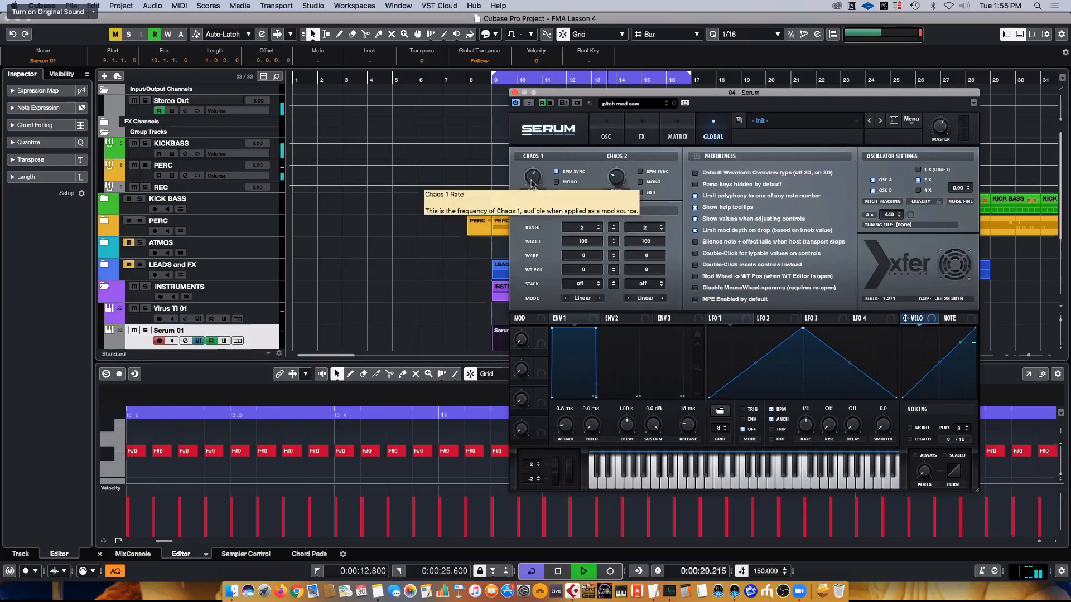
mouse_move(532, 179)
left_mouse_down()
mouse_move(532, 196)
mouse_move(540, 157)
mouse_move(539, 178)
left_mouse_up()
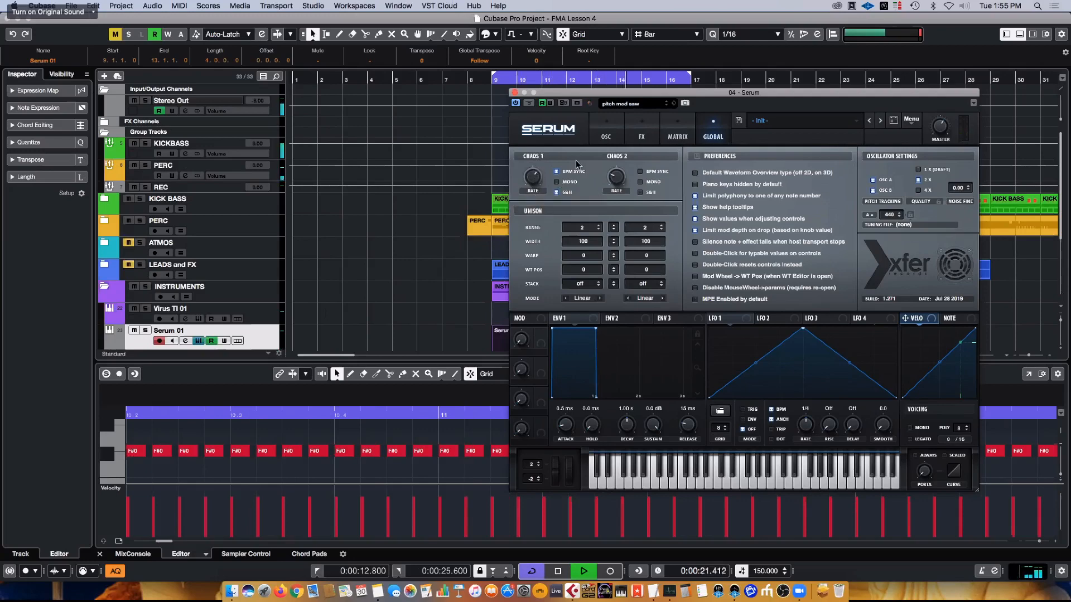
key("space")
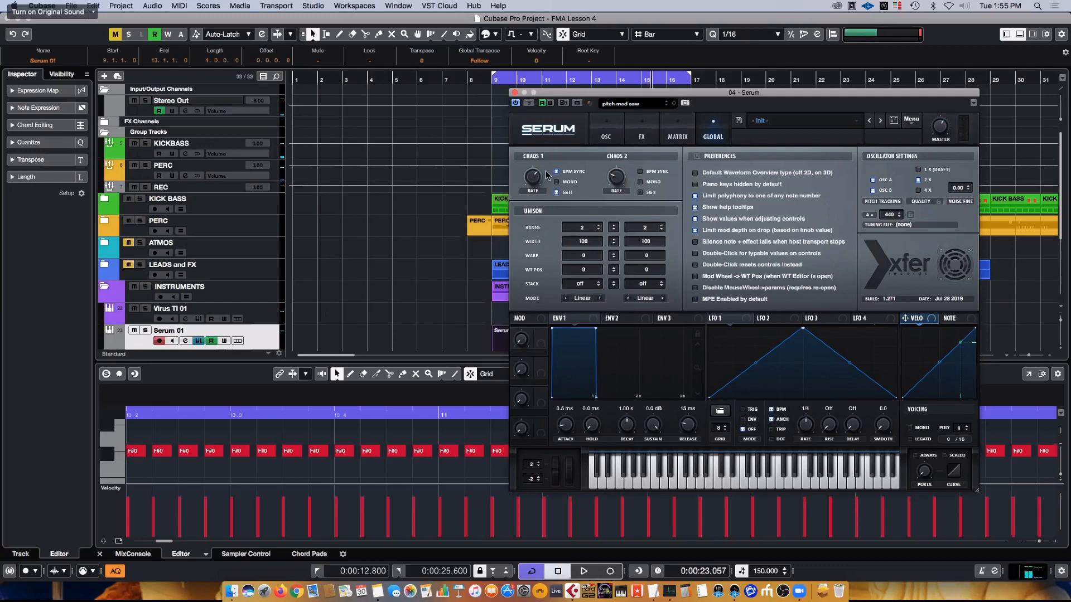
key("space")
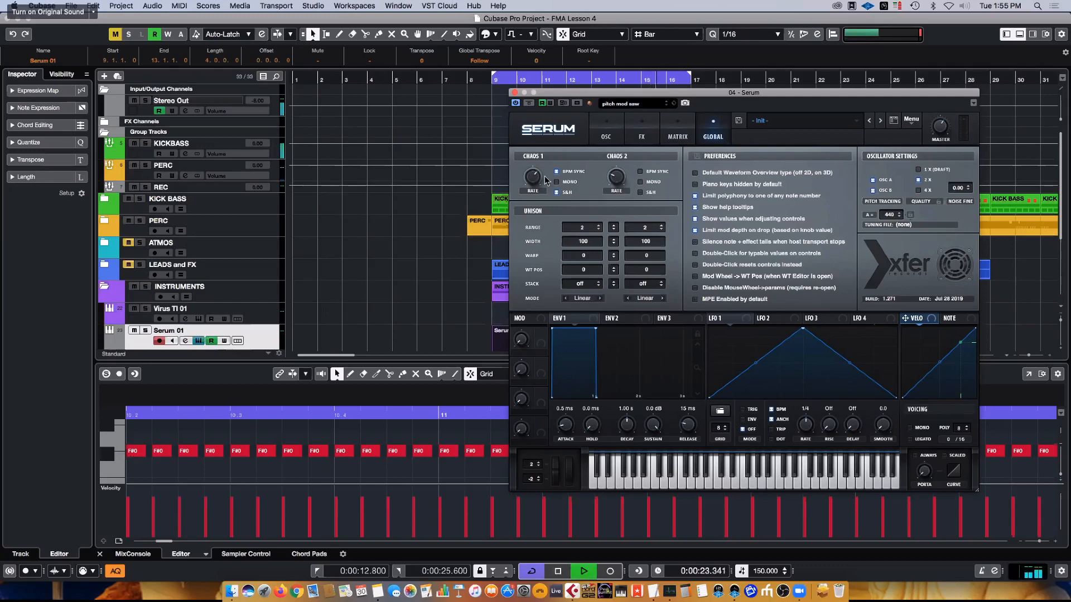
key("space")
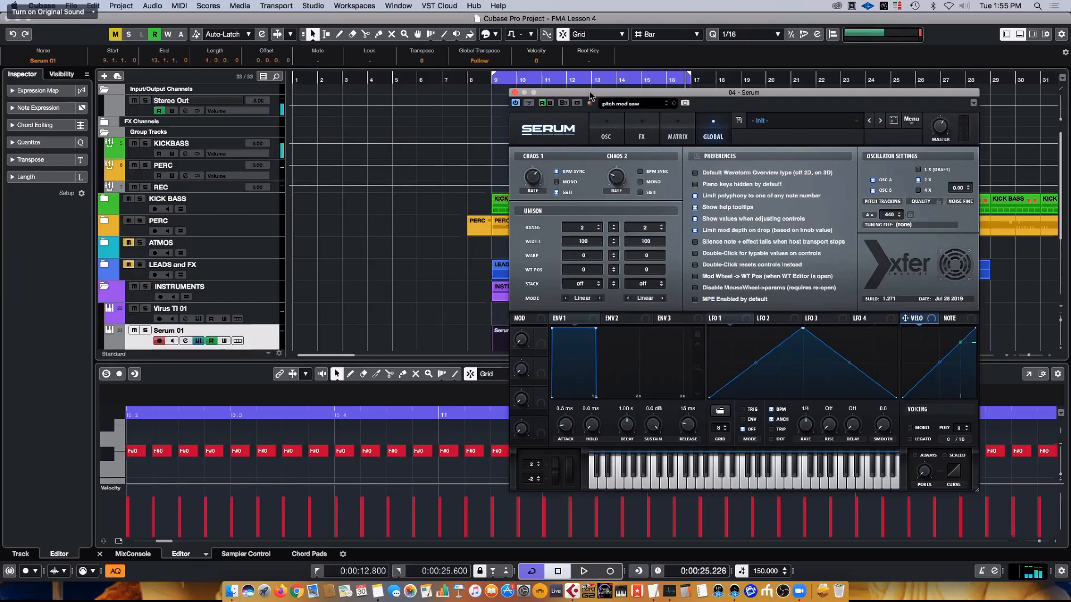
- Replace the filter cutoff row's modulation source with NoteOn Rand1, nudge its amount, and start playback
left_click_drag(589, 94, 577, 110)
left_click(656, 142)
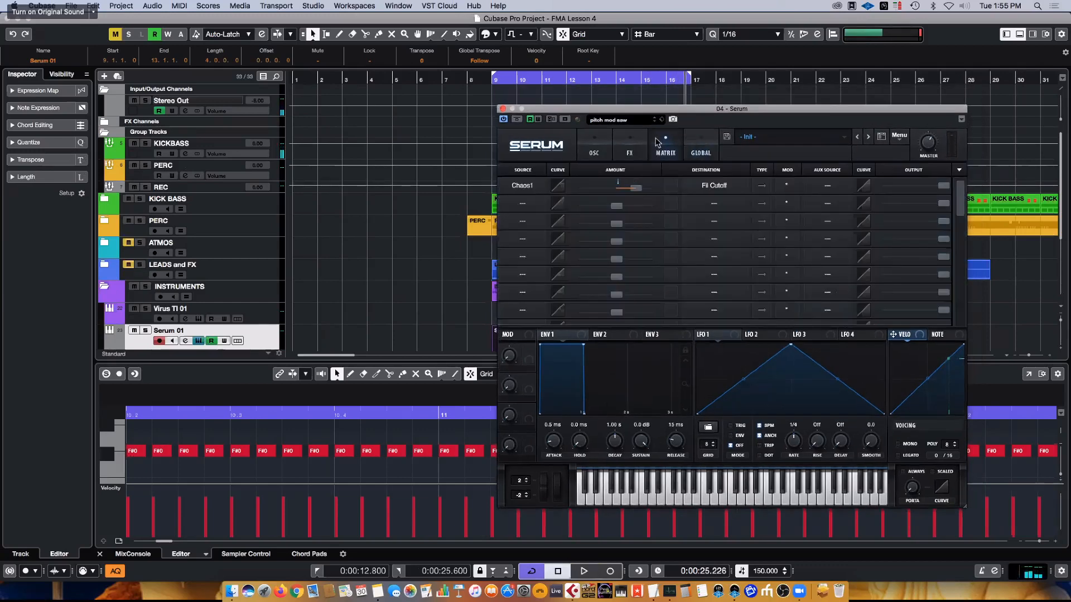
left_click(538, 191)
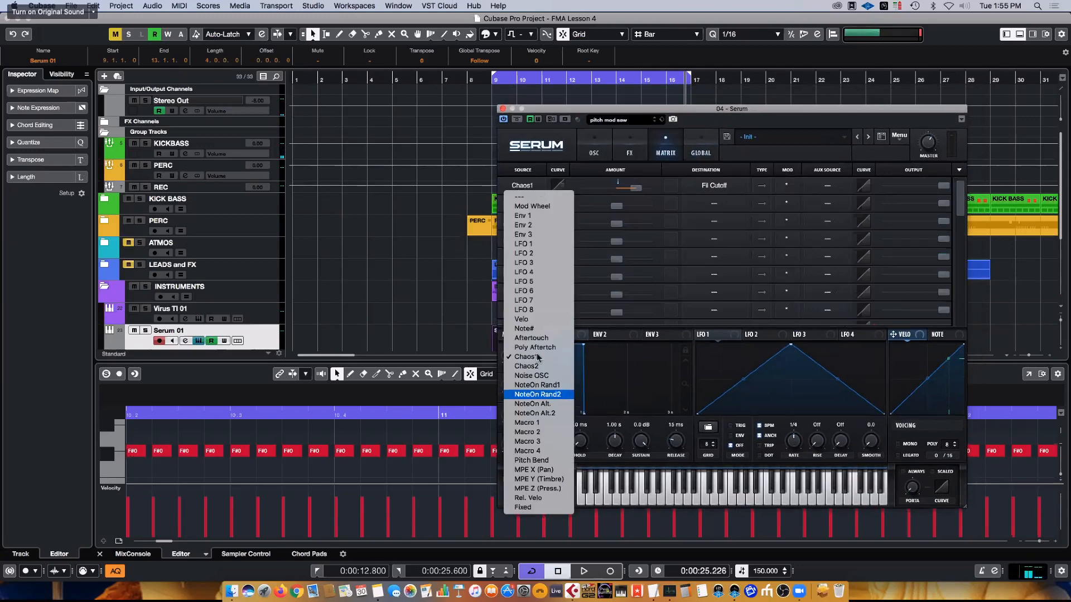
left_click(554, 390)
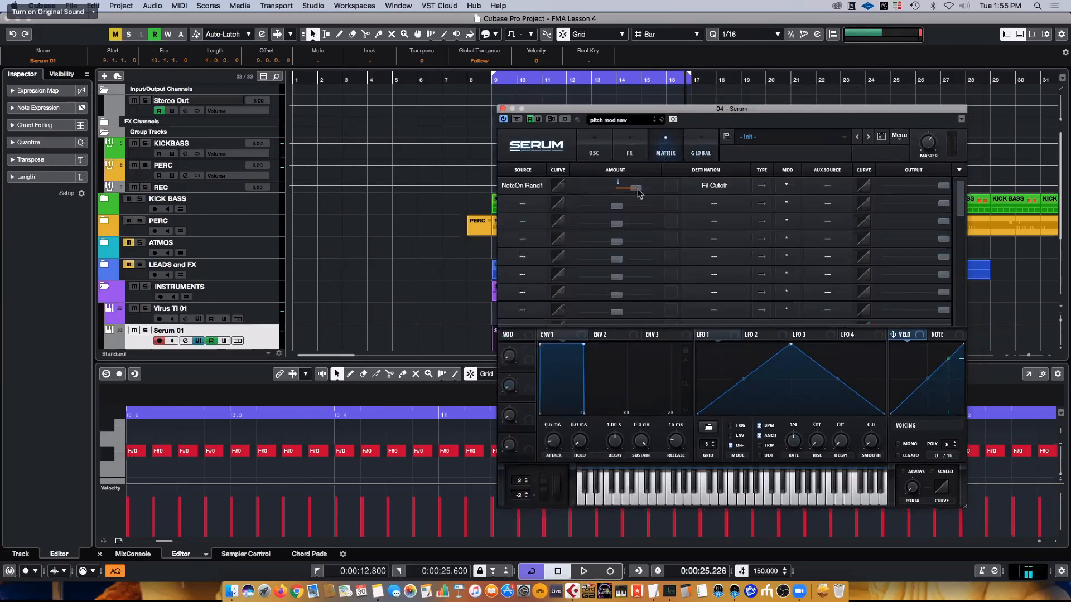
left_click_drag(639, 189, 641, 190)
key("space")
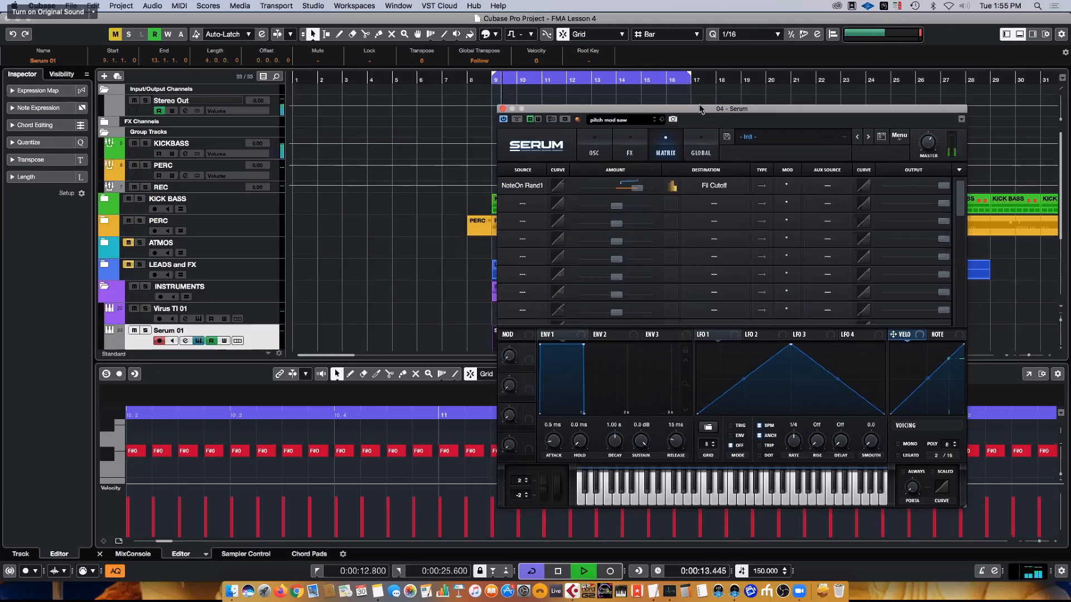
- Listen to the loop while viewing Serum's Global, FX and oscillator pages, and watch the filter curve respond
left_click(701, 149)
left_click(630, 150)
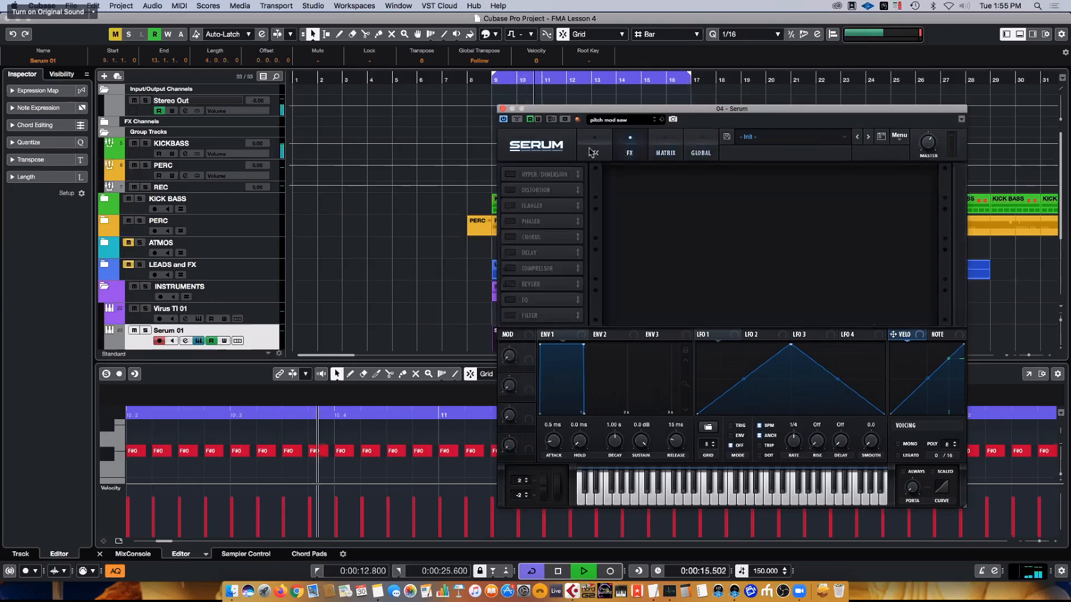
left_click(593, 151)
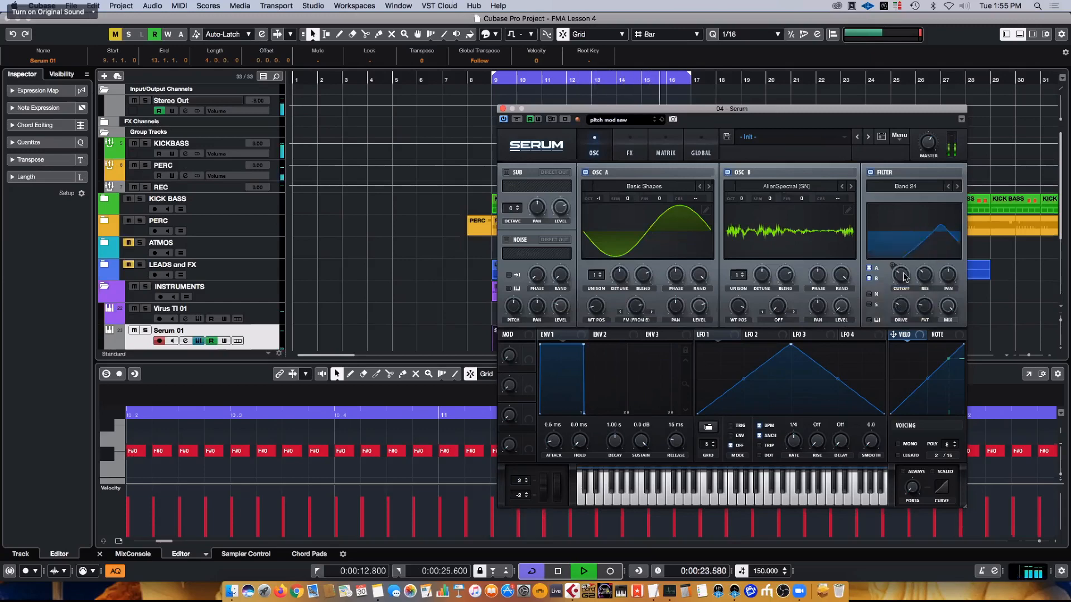
key("space")
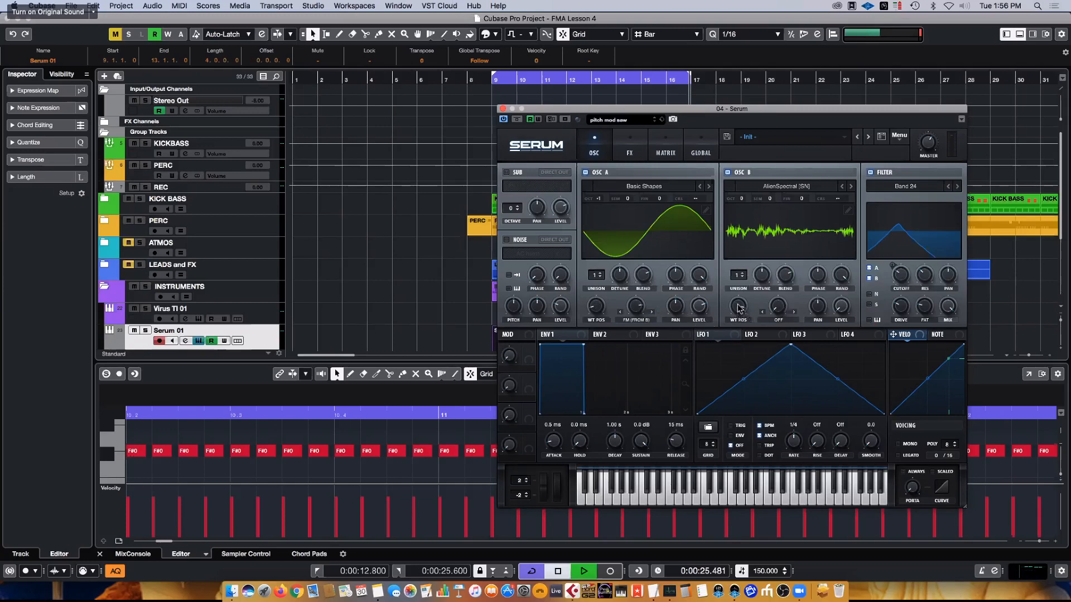
- Modulate OSC B's wavetable position with LFO 1, adjust its depth, and set the LFO rate to 8 bars
mouse_move(738, 305)
left_mouse_down()
mouse_move(735, 415)
mouse_move(739, 301)
left_mouse_up()
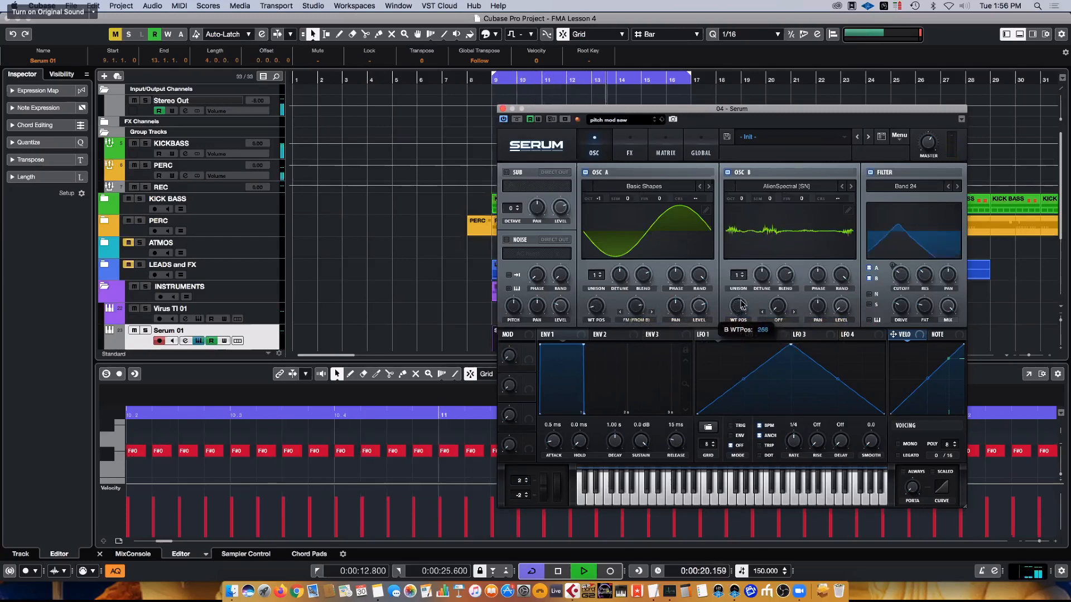
left_click_drag(701, 334, 741, 190)
left_click_drag(735, 304, 732, 281)
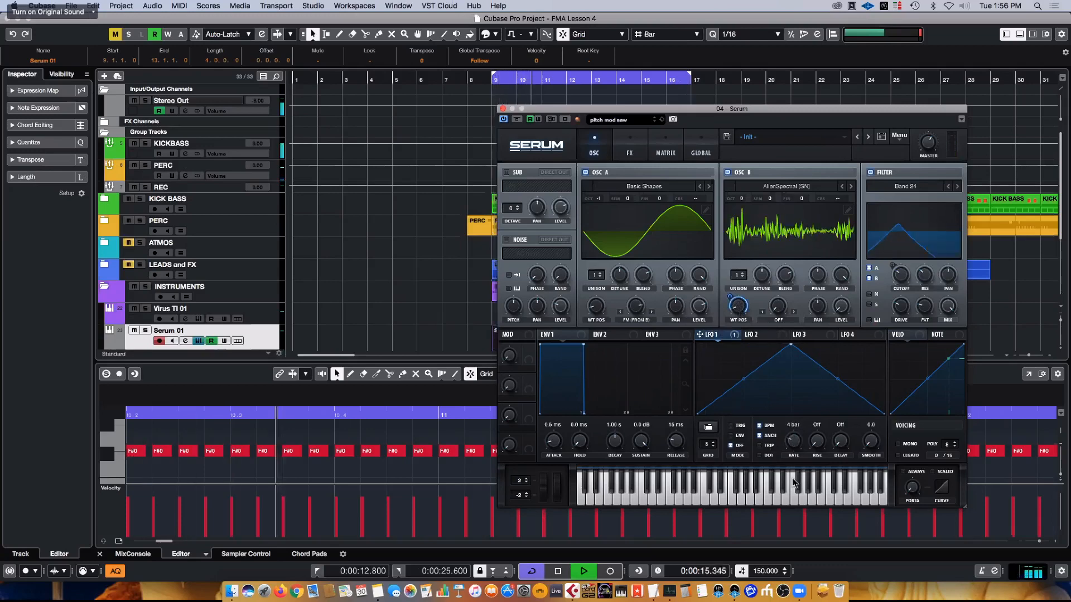
mouse_move(794, 441)
left_mouse_down()
mouse_move(793, 466)
mouse_move(792, 454)
left_mouse_up()
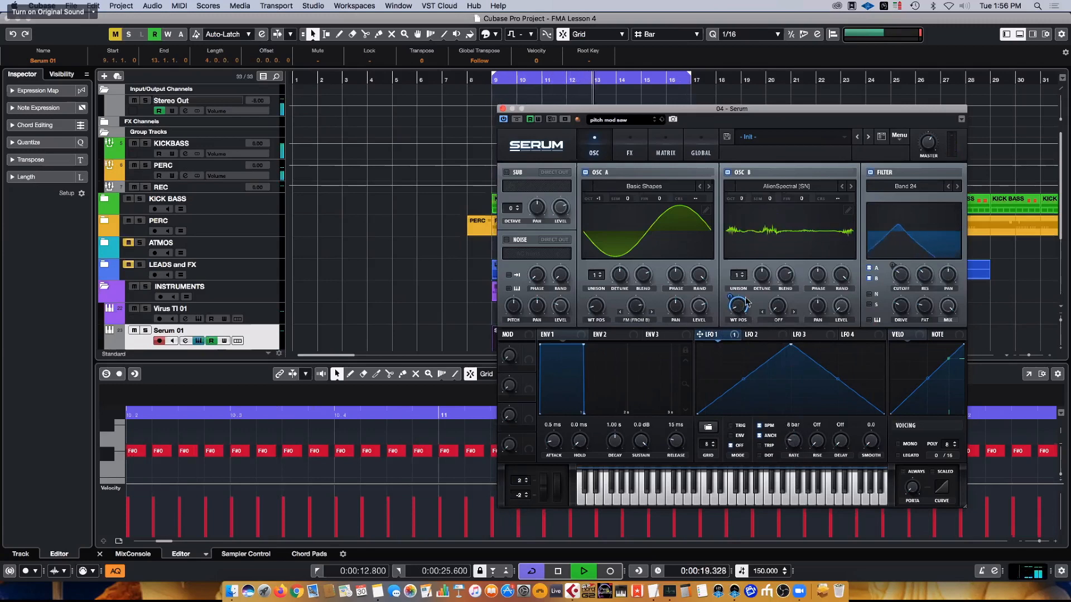
mouse_move(732, 297)
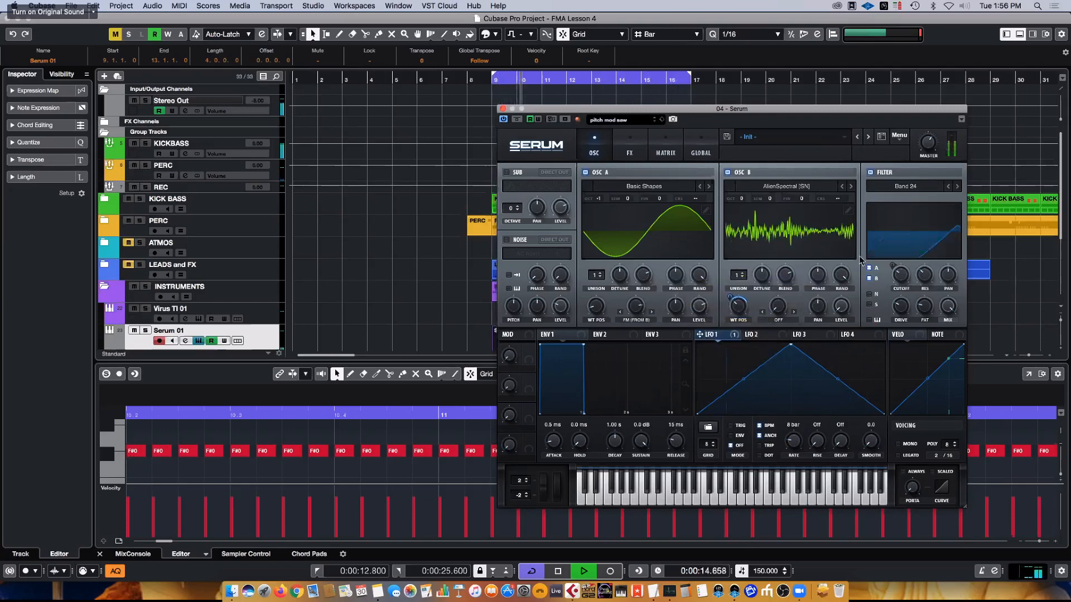
key("space")
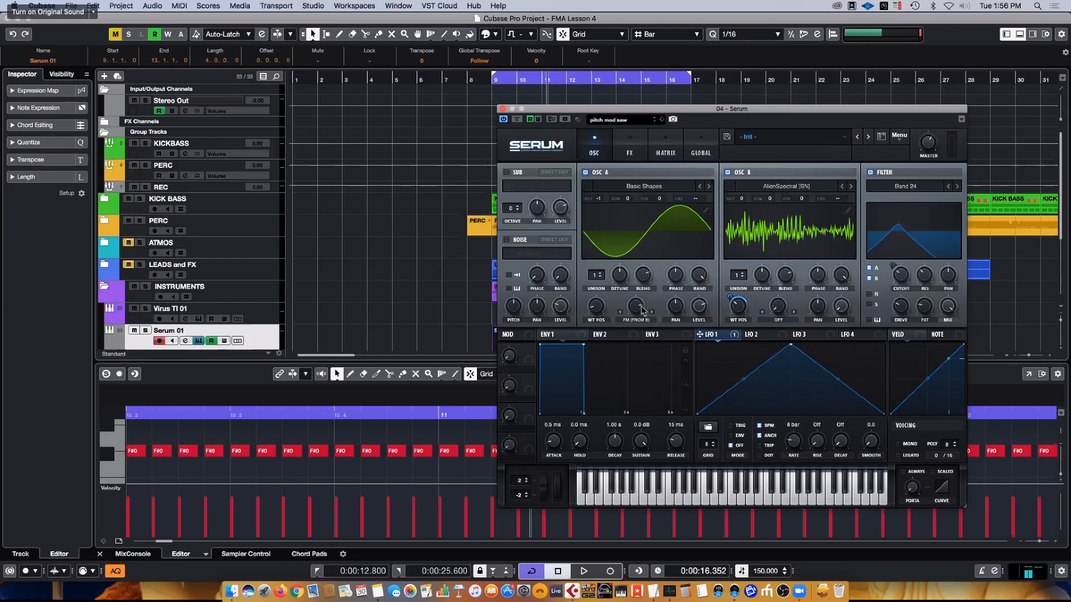
- Add a matrix row routing NoteOn Rand1 to A Warp with an amount of about 25
left_click(669, 147)
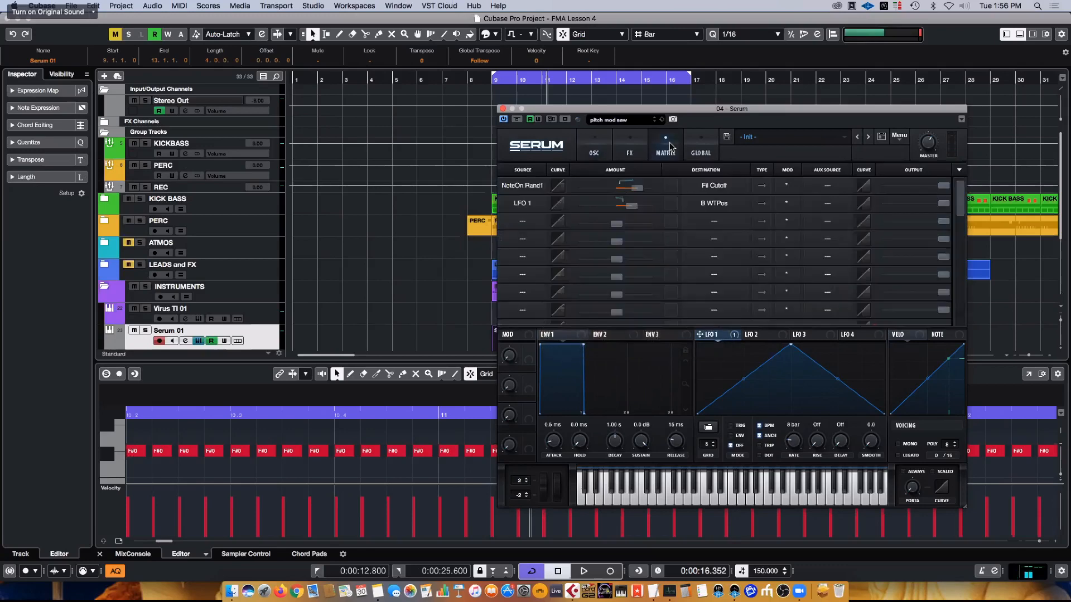
left_click(523, 221)
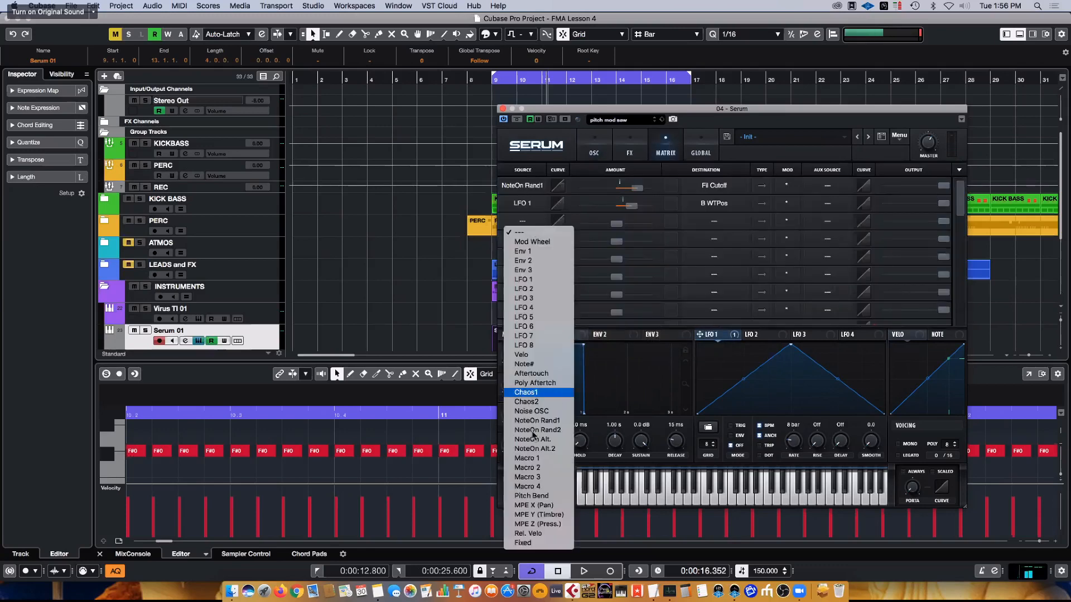
left_click(550, 420)
left_click_drag(623, 226, 626, 224)
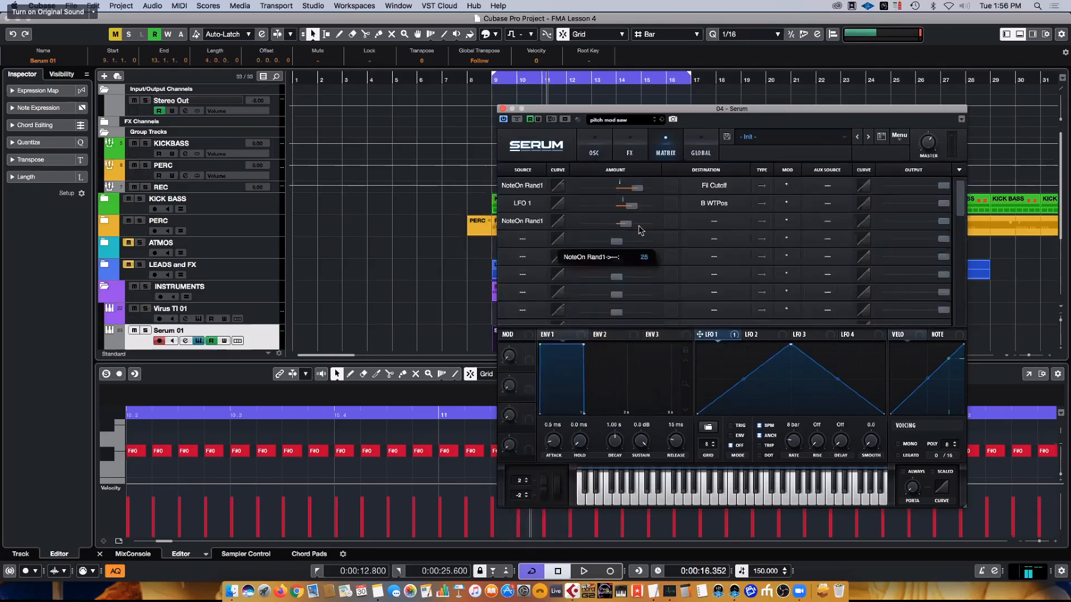
left_click(720, 225)
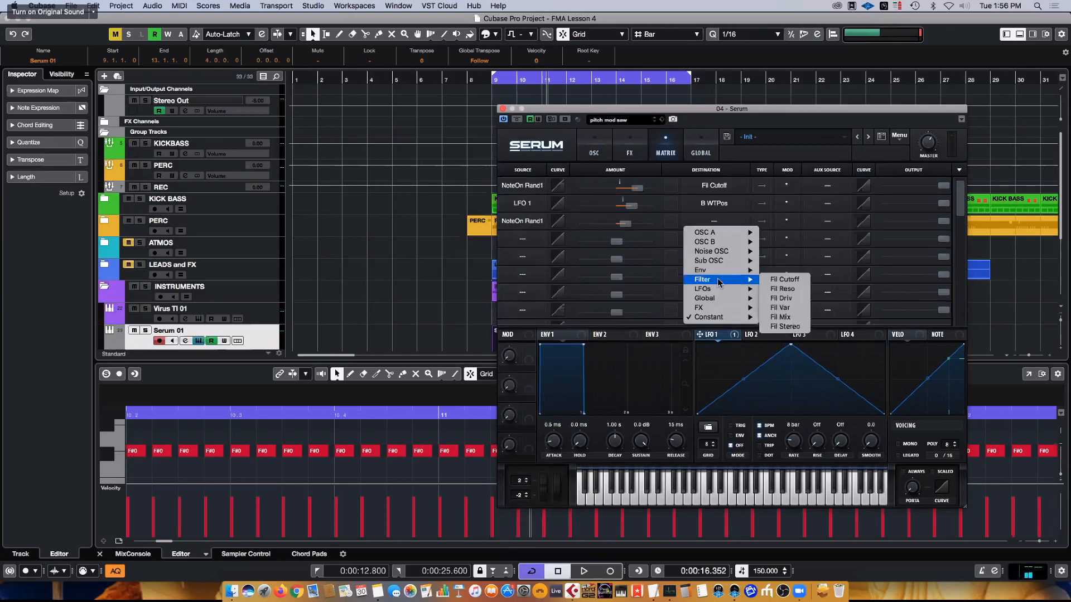
mouse_move(721, 234)
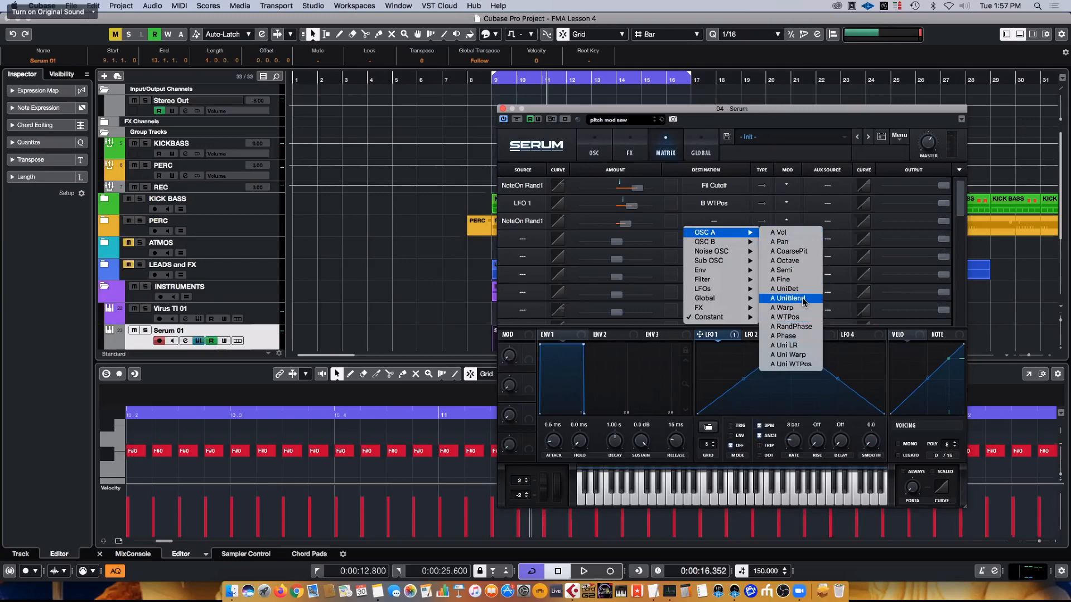
left_click(784, 307)
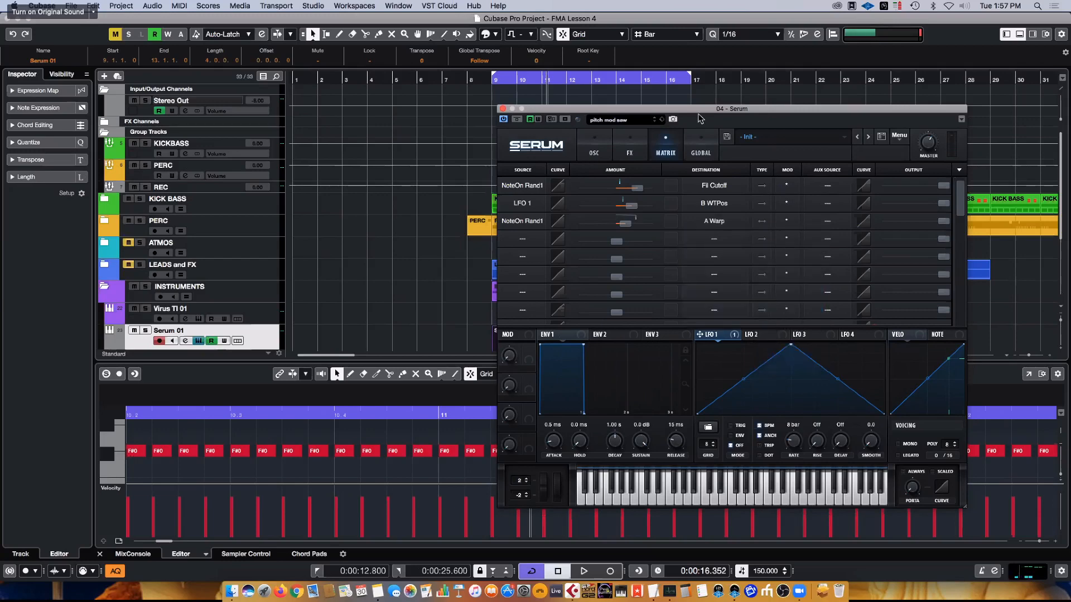
- Audition the warp modulation on the oscillator page, and set the NoteOn Rand1 to A Warp amount to -67
key("space")
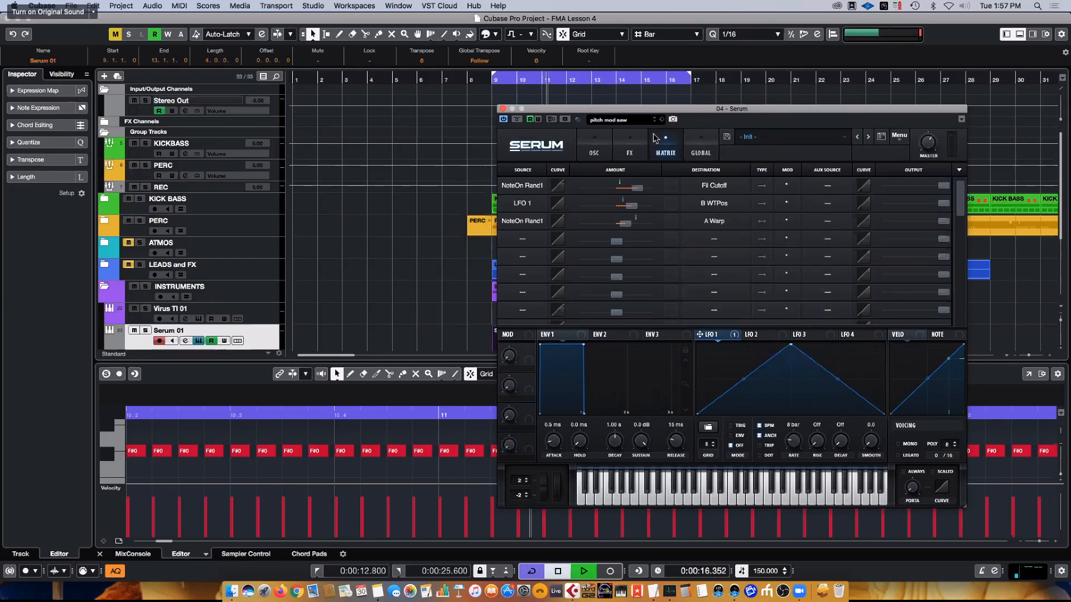
left_click(594, 150)
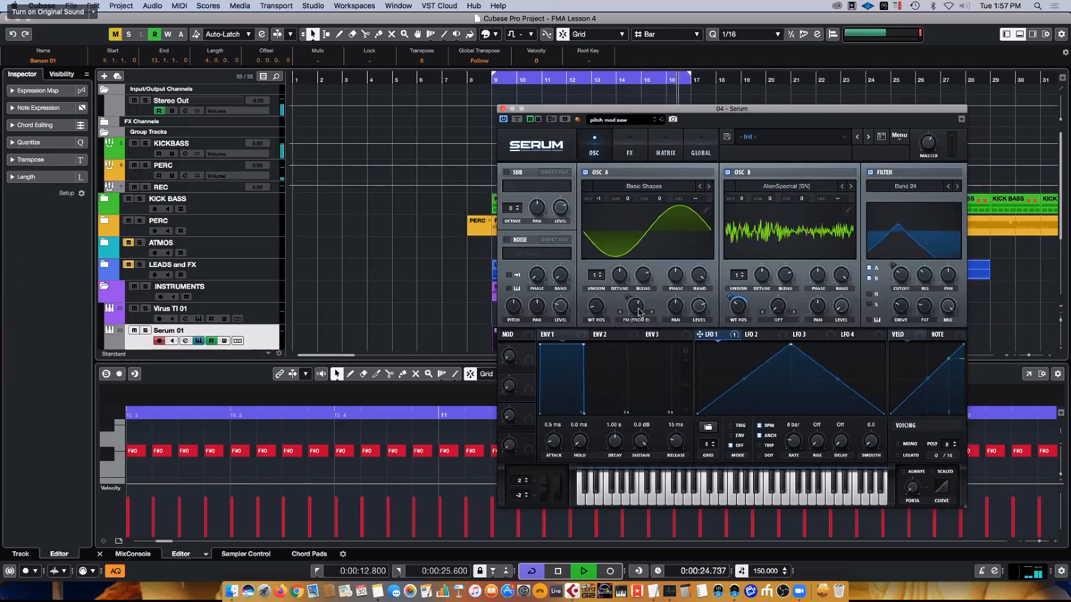
mouse_move(641, 308)
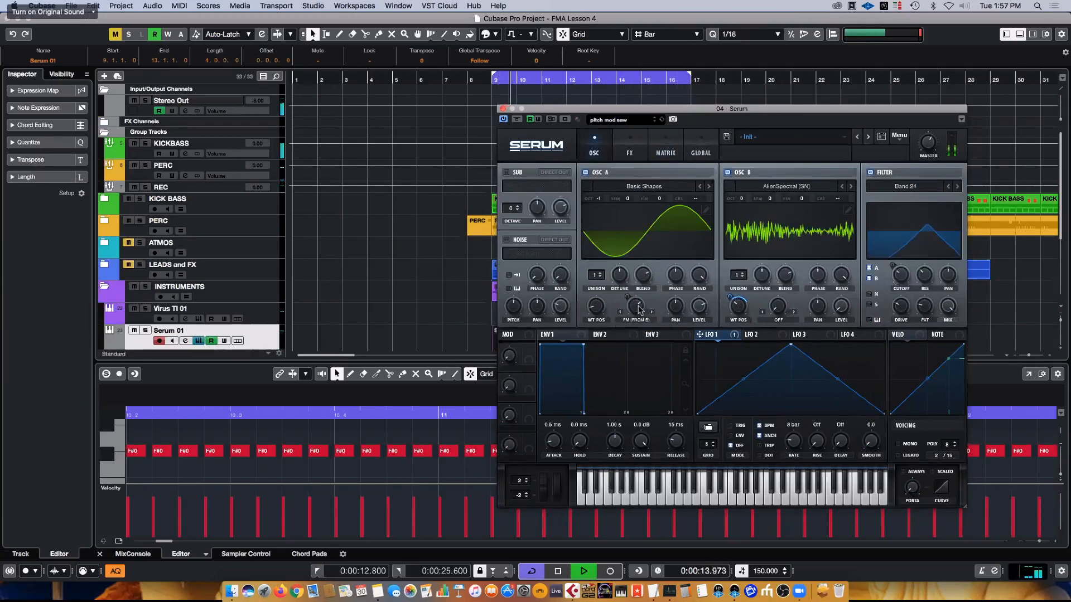
key("space")
left_click(673, 146)
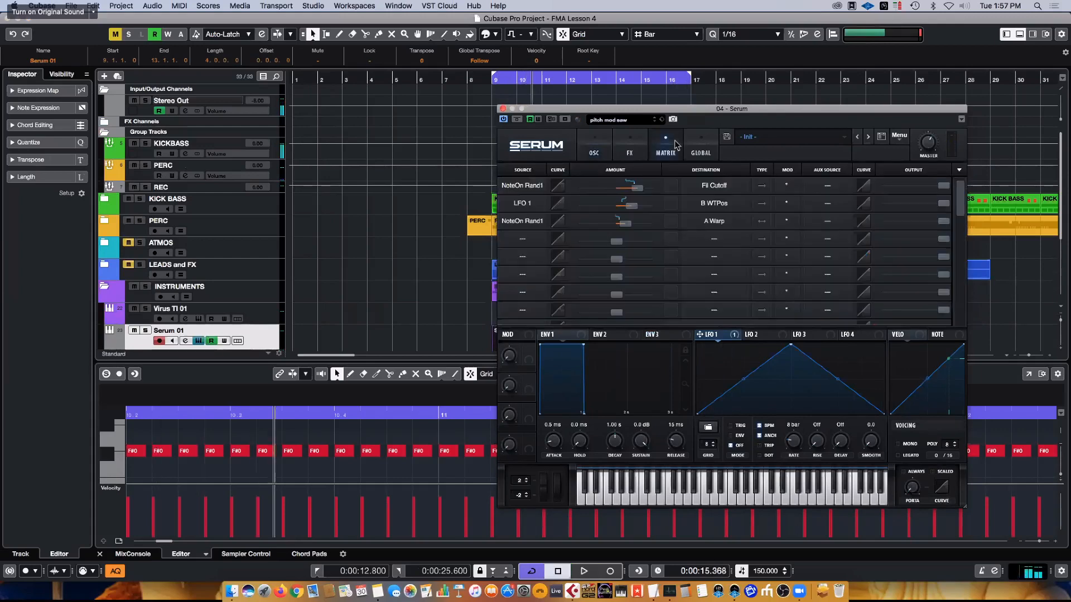
left_click_drag(634, 223, 588, 223)
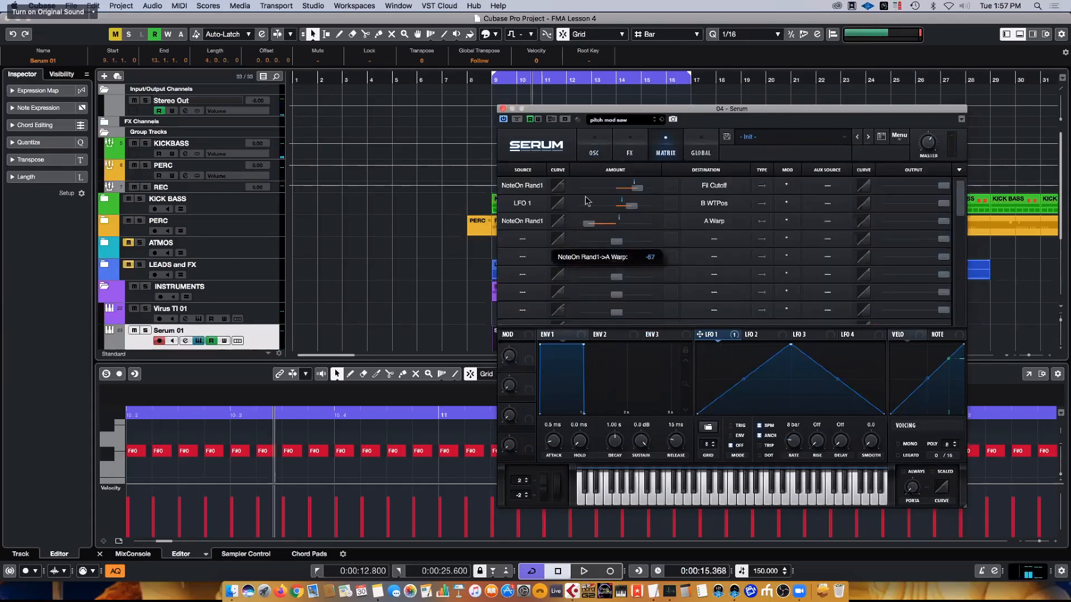
- Lower OSC A's FM warp amount slightly, and reduce the negative NoteOn Rand1 to A Warp matrix amount while the loop plays
left_click(594, 148)
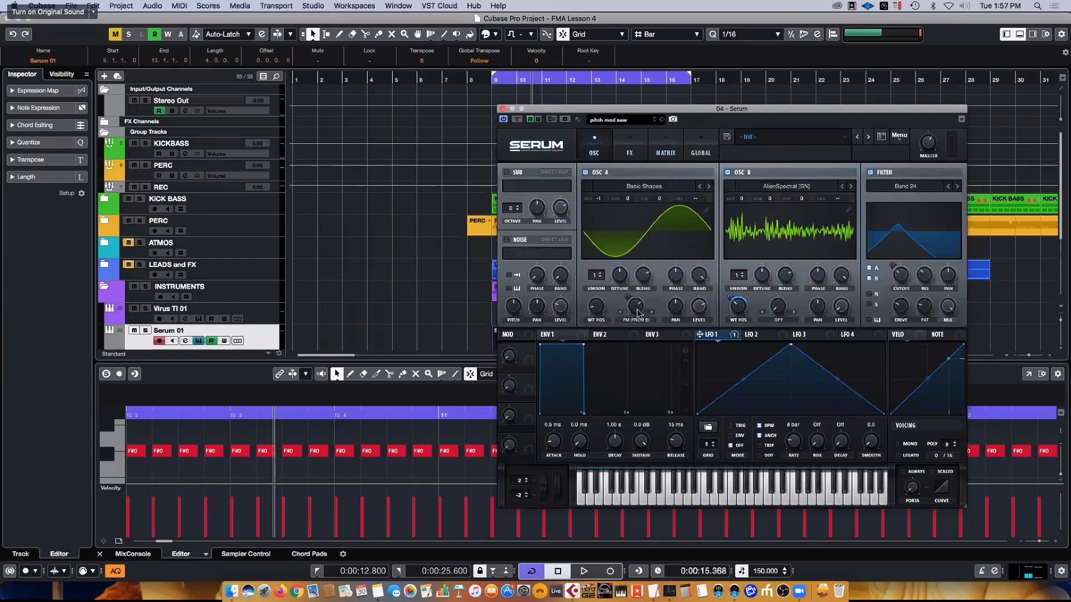
left_click_drag(636, 305, 636, 312)
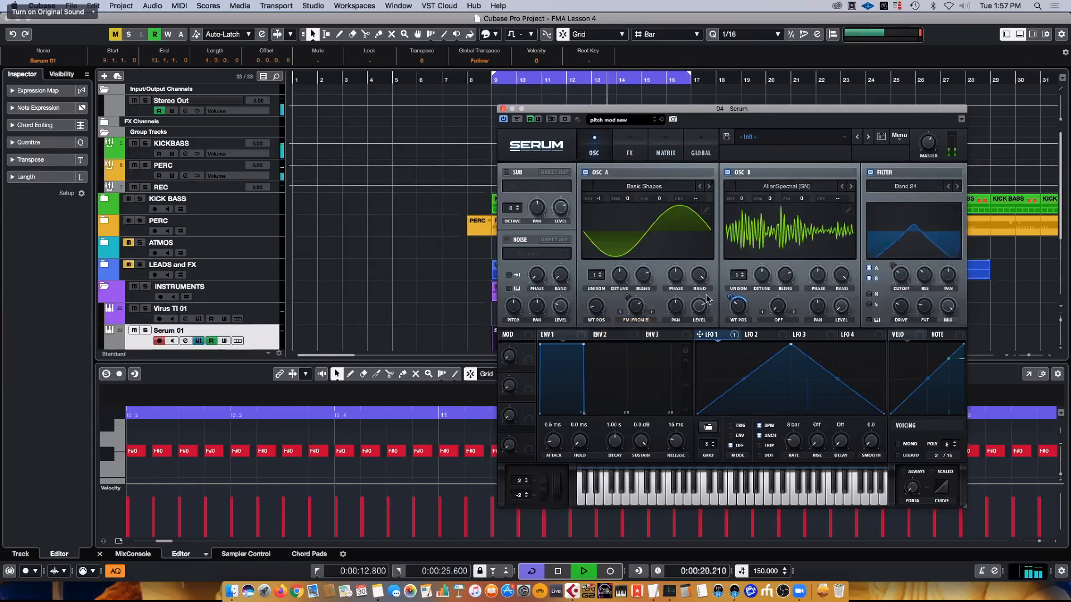
left_click(661, 146)
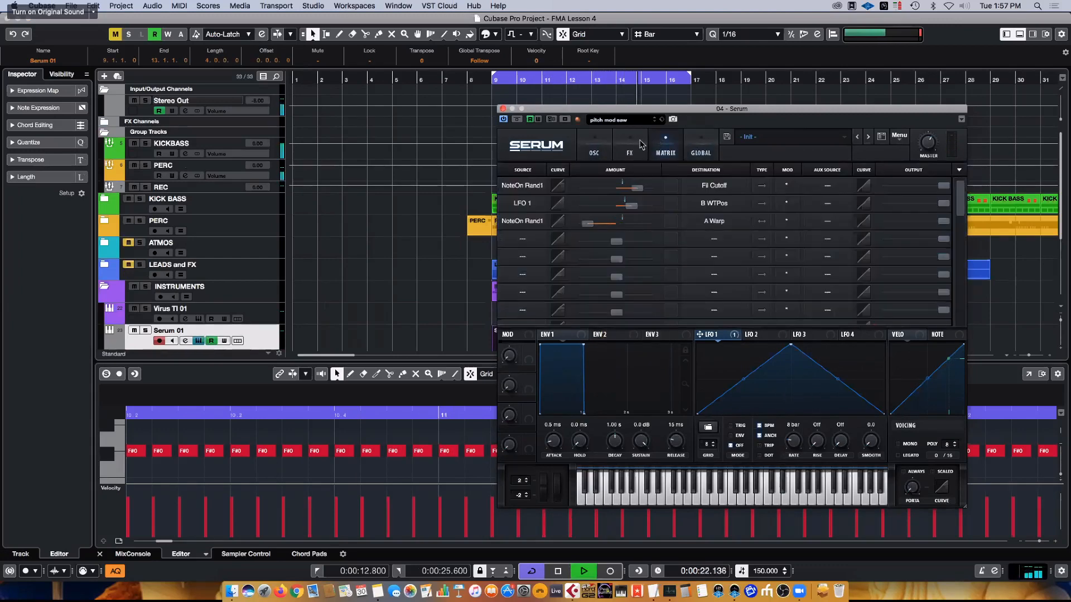
left_click_drag(591, 229, 612, 228)
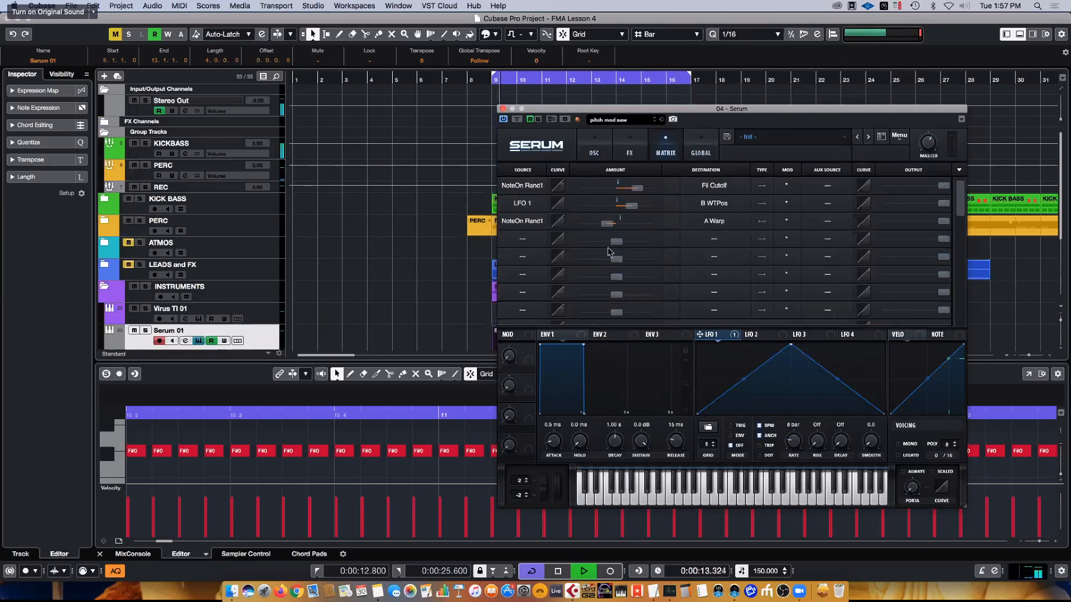
- Enable the delay and reverb effects, set the delay to ping-pong, and adjust its filter to 772 with a width of 1.0
left_click(644, 148)
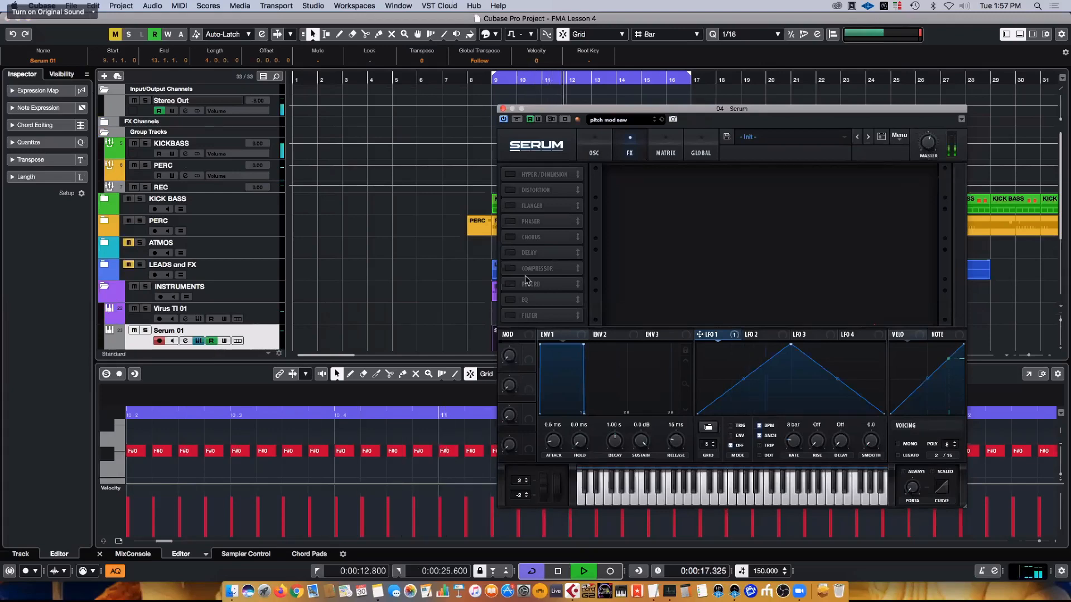
left_click(509, 254)
left_click(510, 285)
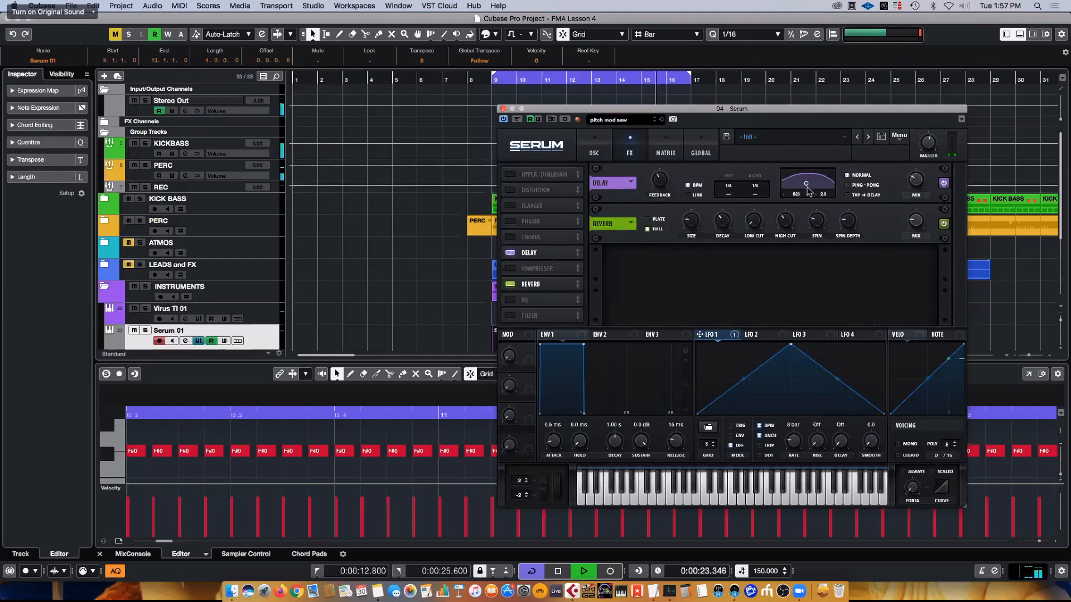
left_click(842, 186)
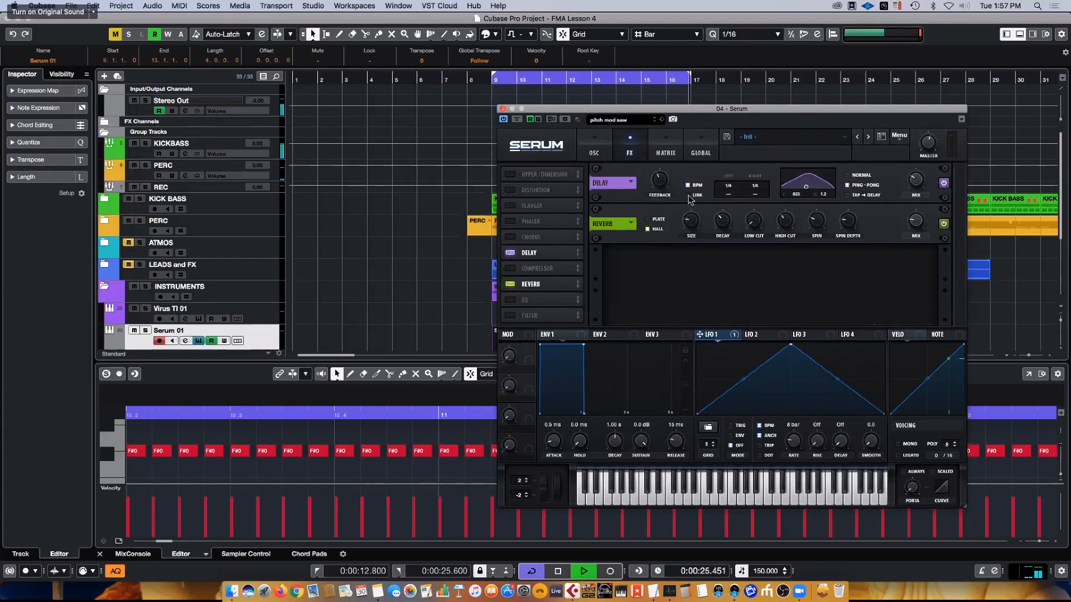
mouse_move(660, 186)
left_click_drag(808, 188, 811, 191)
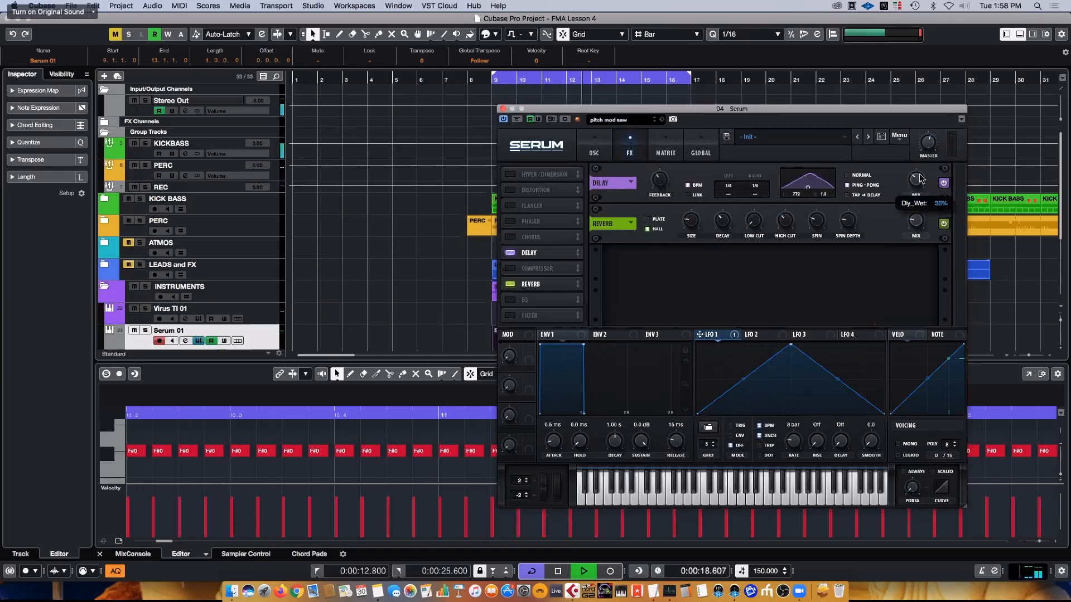
- Lengthen ENV 1's release on the oscillator page to about 106 ms and stop playback
left_click(593, 146)
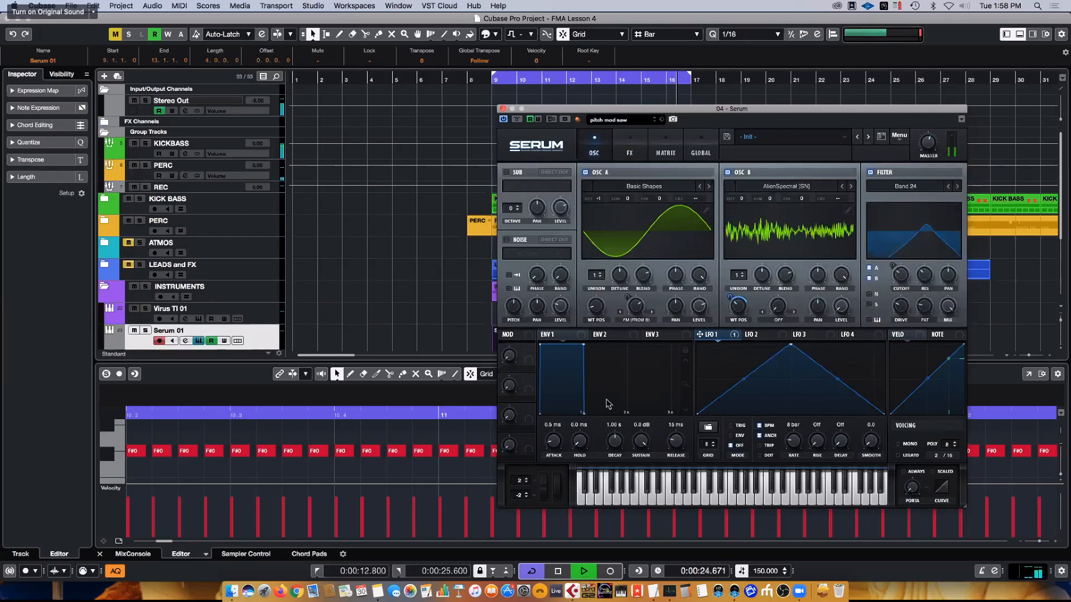
mouse_move(676, 441)
left_mouse_down()
mouse_move(687, 419)
mouse_move(685, 445)
mouse_move(689, 429)
left_mouse_up()
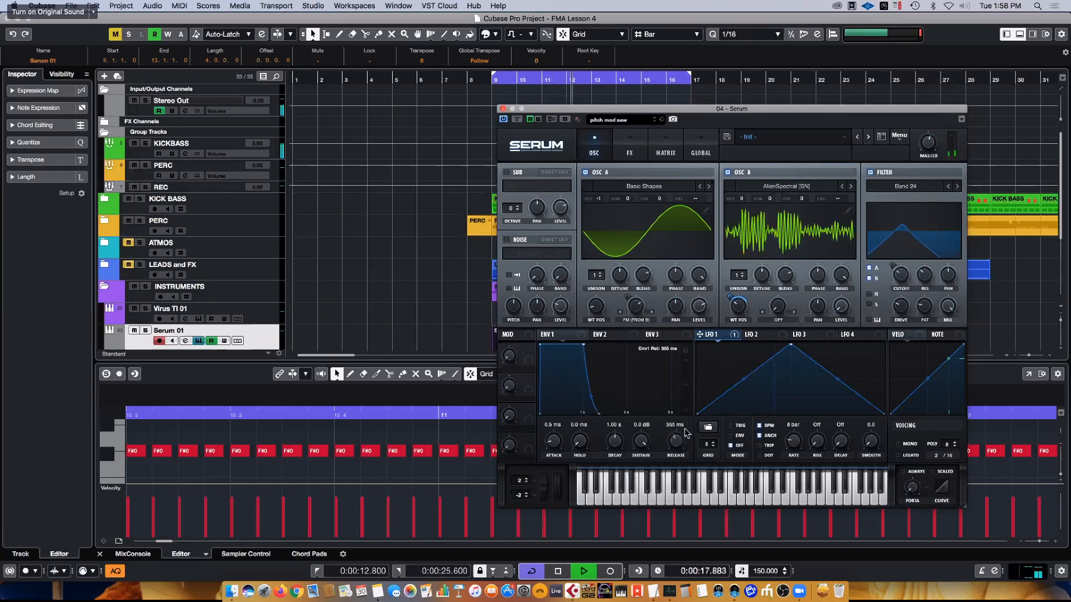
key("space")
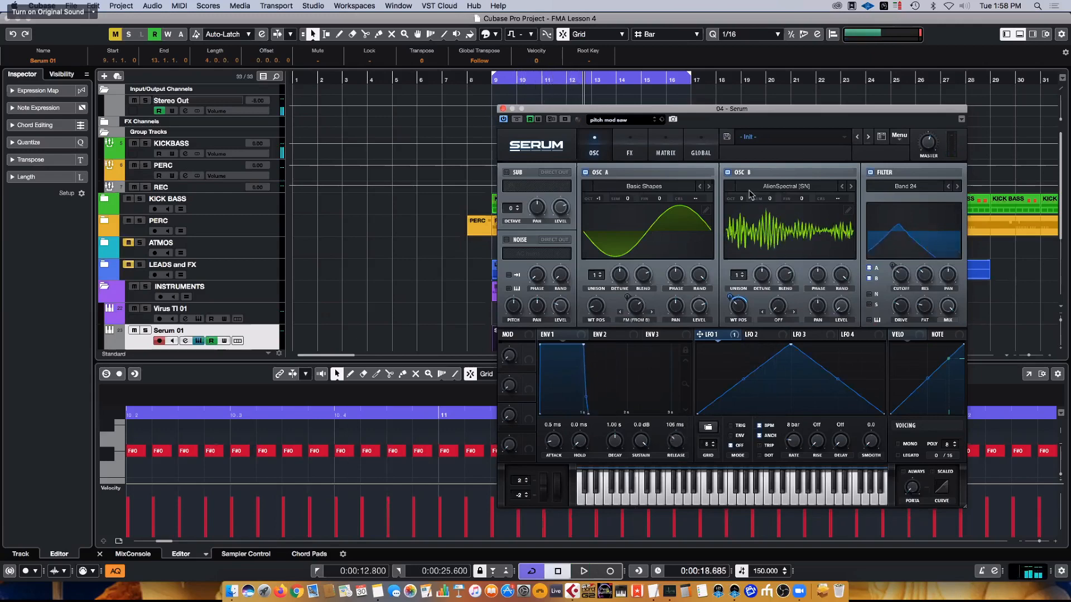
- Add a matrix row routing NoteOn Rand2 to Env1 Rel with an amount of about 19
left_click(662, 153)
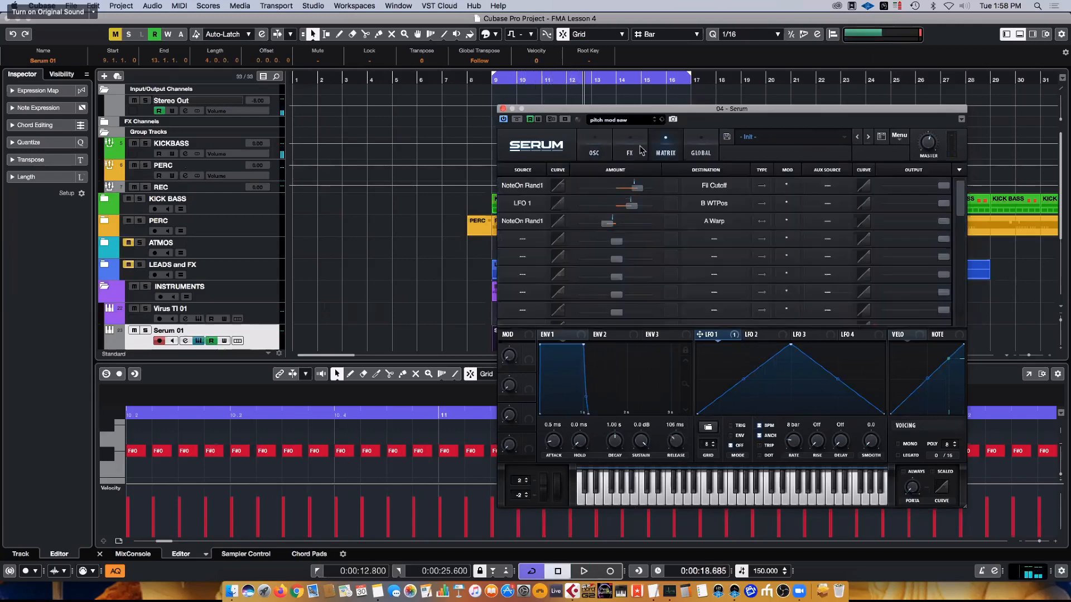
left_click(522, 241)
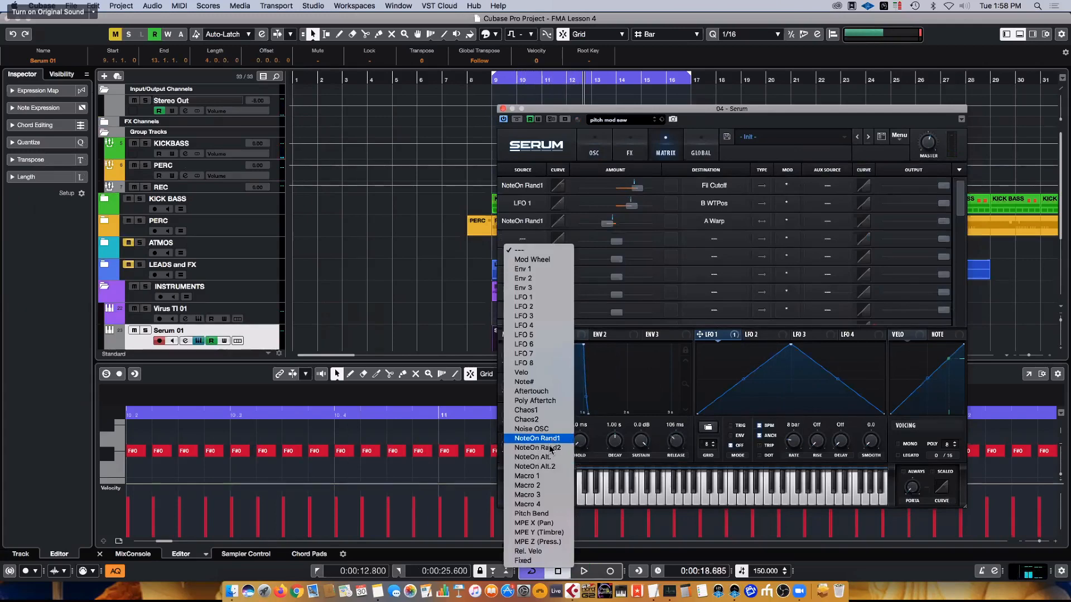
left_click(551, 448)
left_click_drag(616, 244, 625, 243)
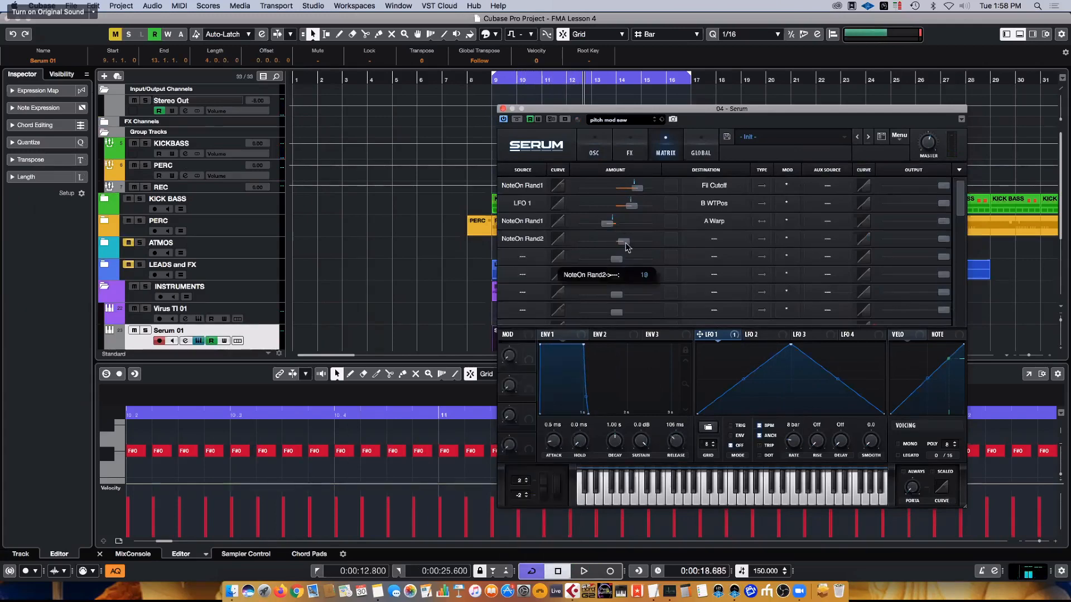
left_click(714, 239)
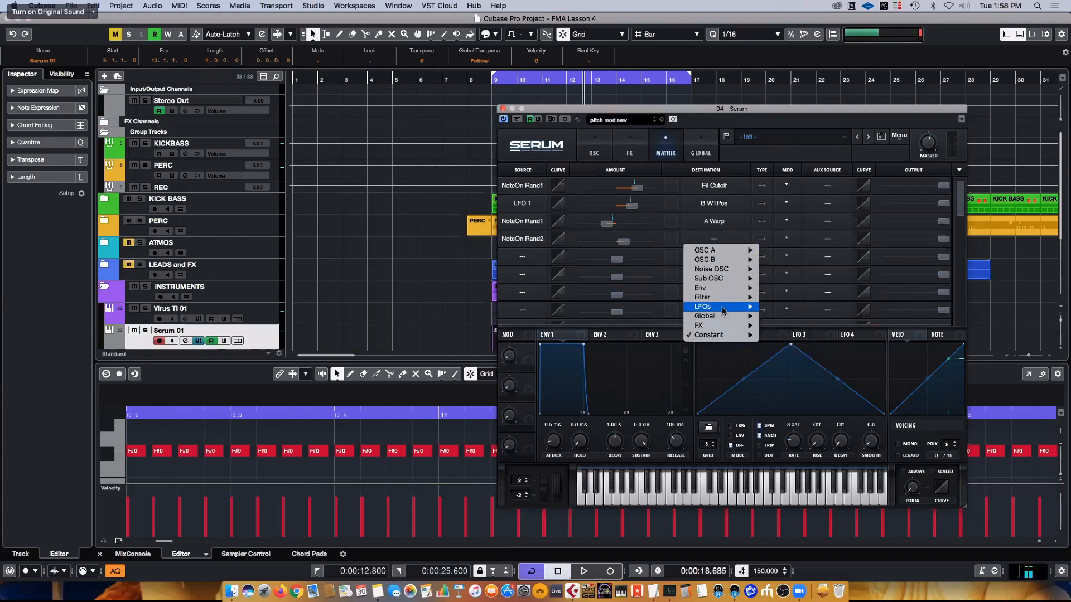
mouse_move(723, 292)
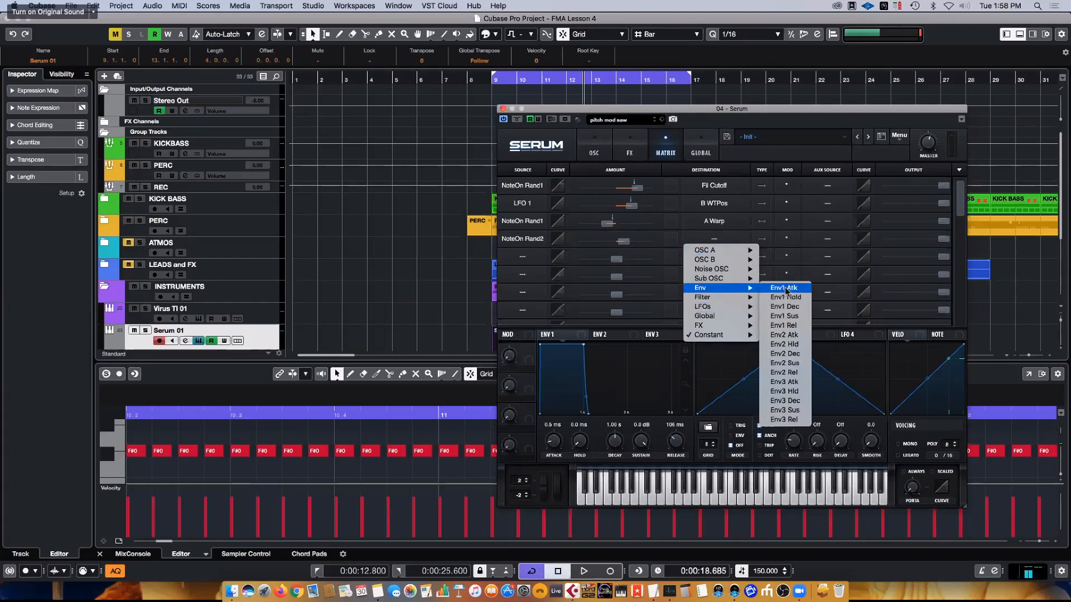
left_click(796, 326)
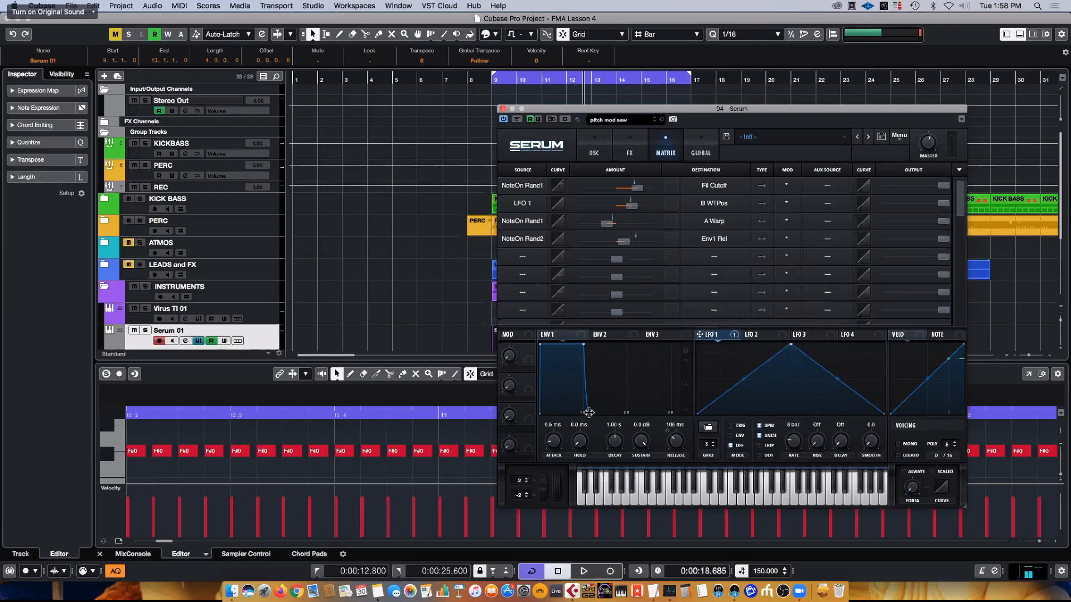
- Play the loop, shorten ENV 1's release to about 17 ms, and fine-tune the NoteOn Rand2 to Env1 Rel amount
key("space")
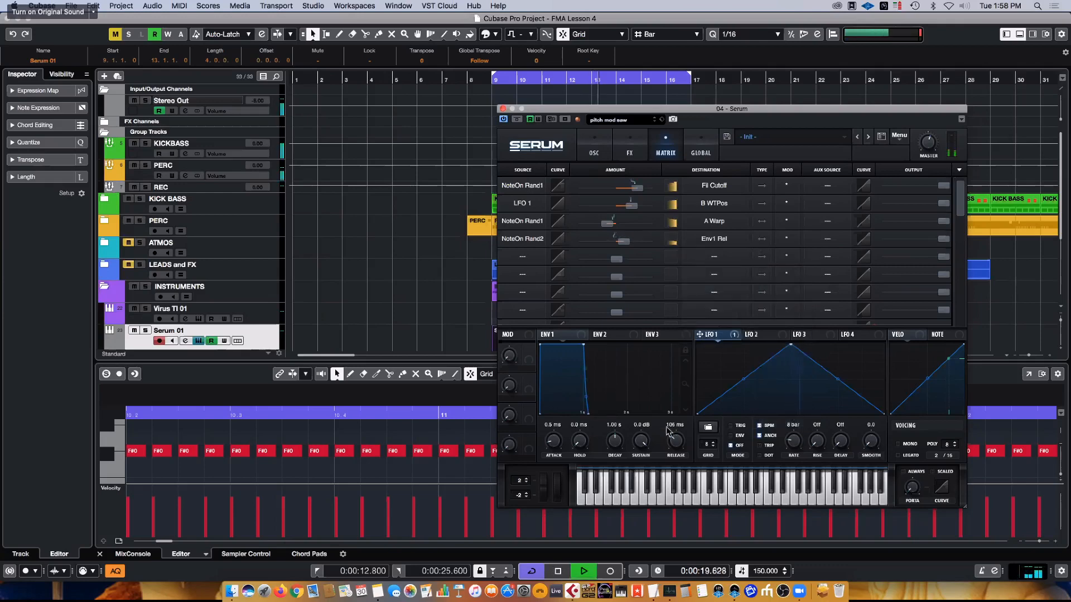
left_click_drag(677, 447, 678, 456)
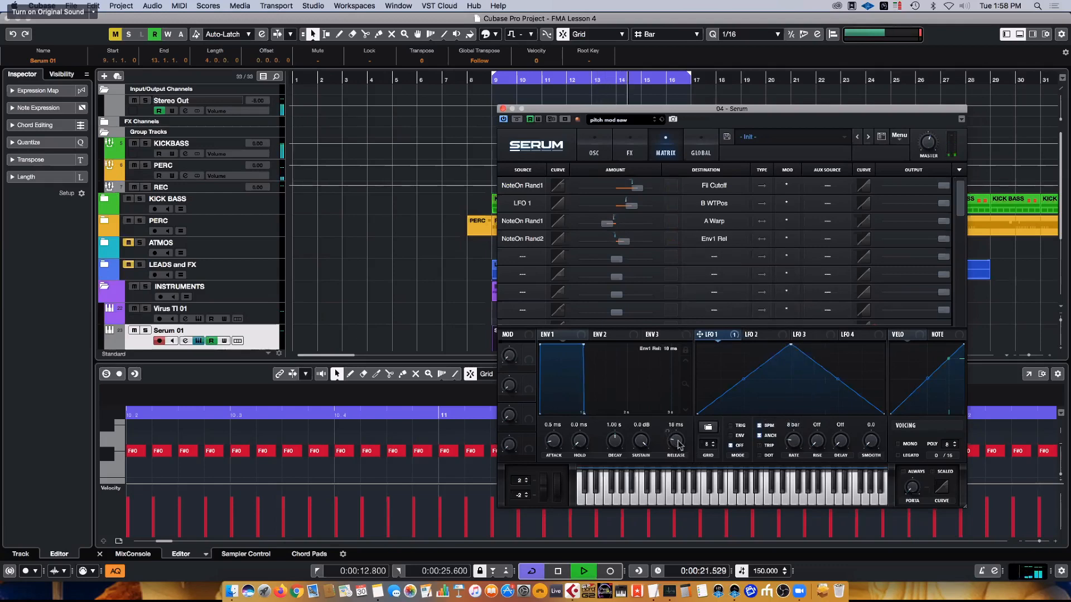
left_click_drag(624, 242, 626, 246)
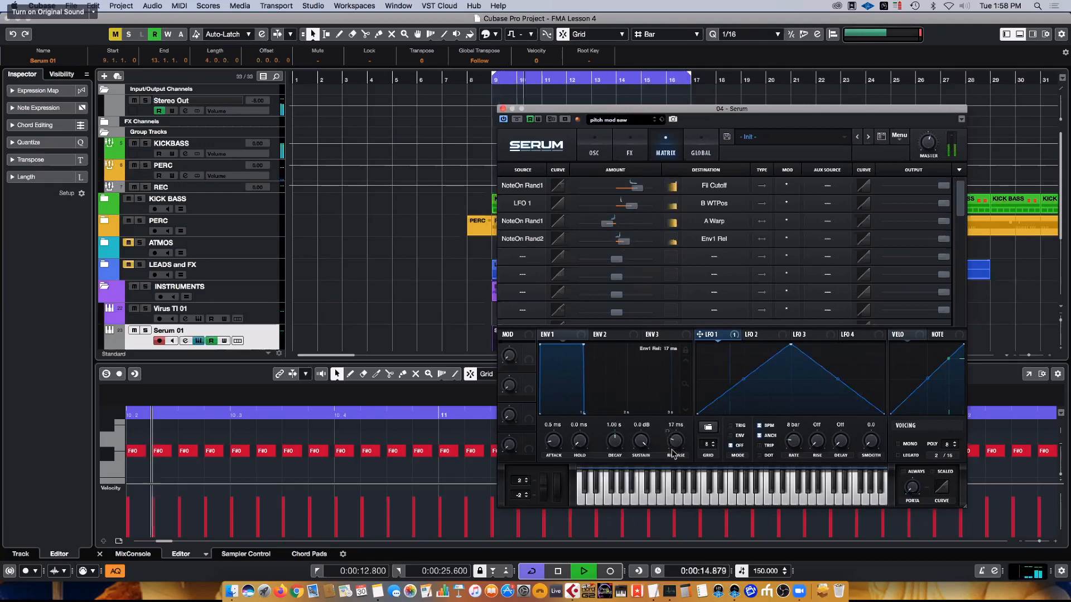
- Close the Serum window and unmute the LEADS and FX folder track
left_click(503, 108)
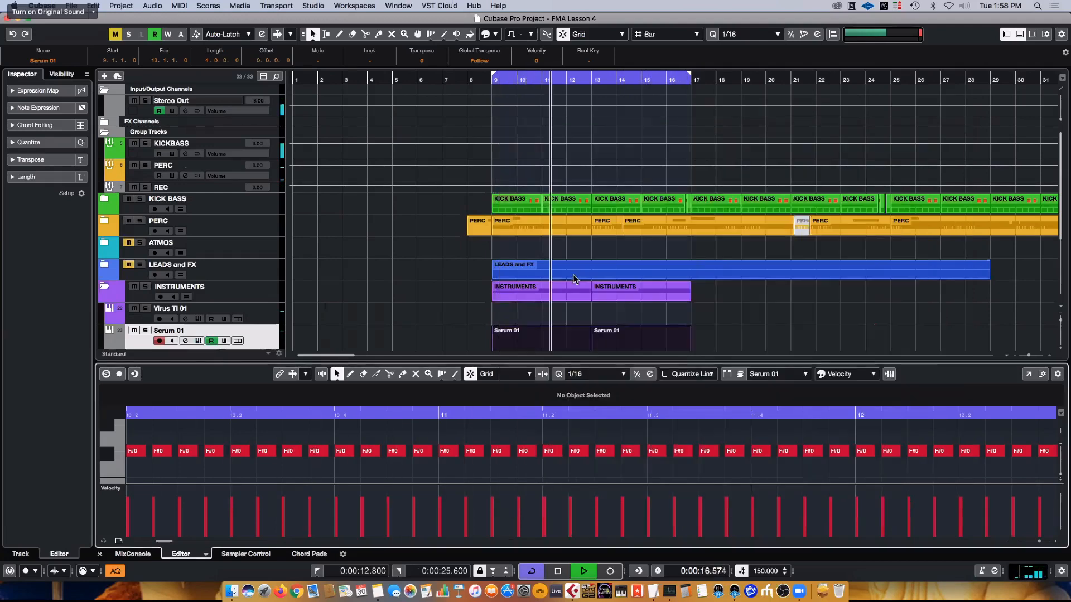
scroll(371, 315, "down", 5)
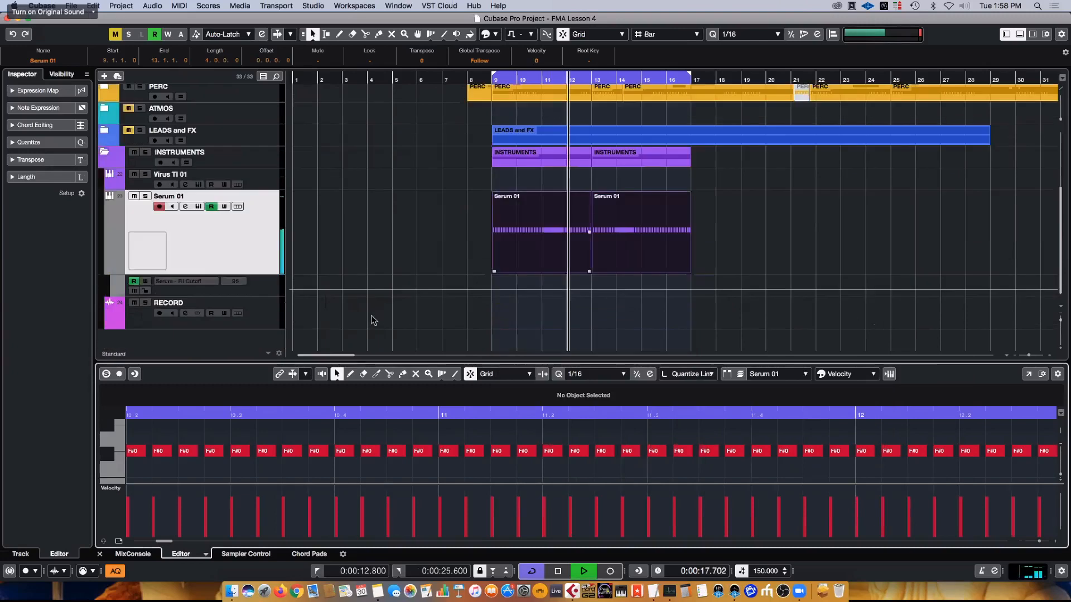
left_click(129, 131)
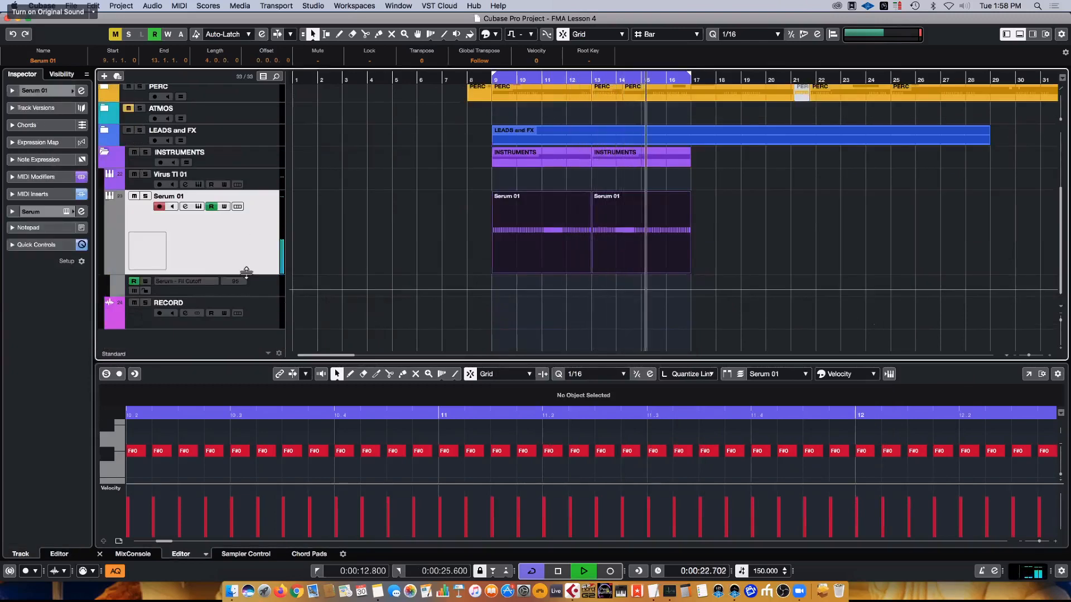
- Reopen Serum on the Serum 01 track, raise its master level, and reposition the plug-in window
left_click(81, 212)
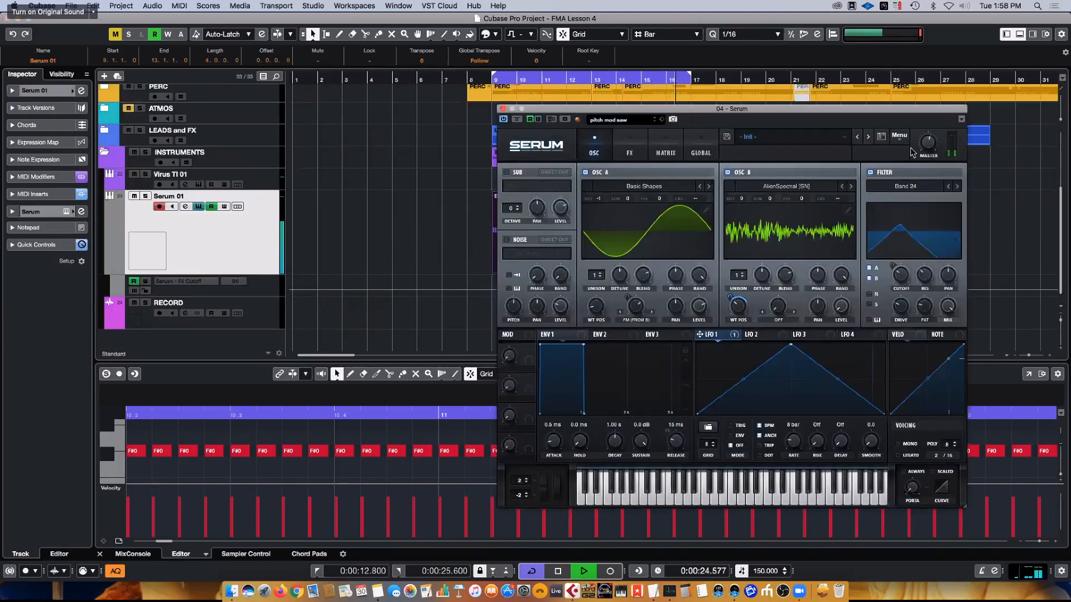
left_click_drag(928, 140, 925, 113)
left_click_drag(765, 116, 758, 120)
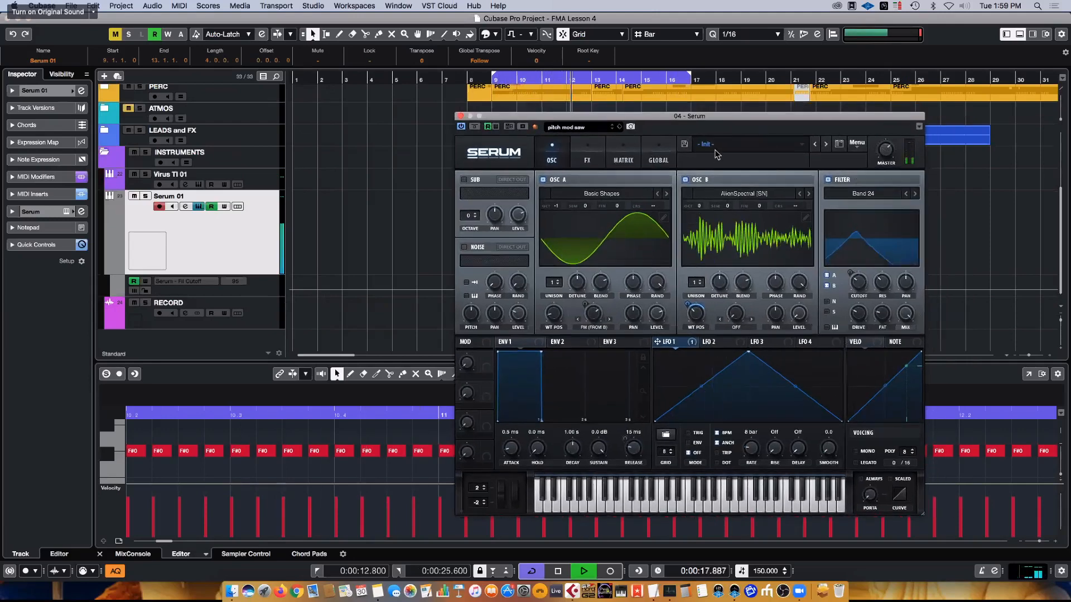
- Turn off Serum's reverb and delay effects and close the plug-in window
left_click(623, 156)
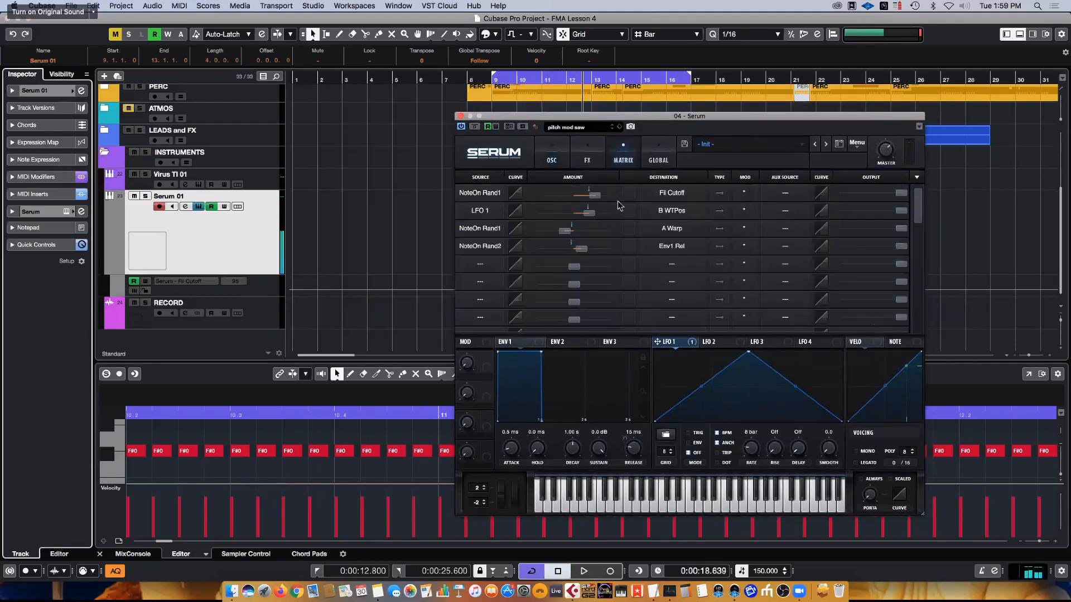
left_click(580, 147)
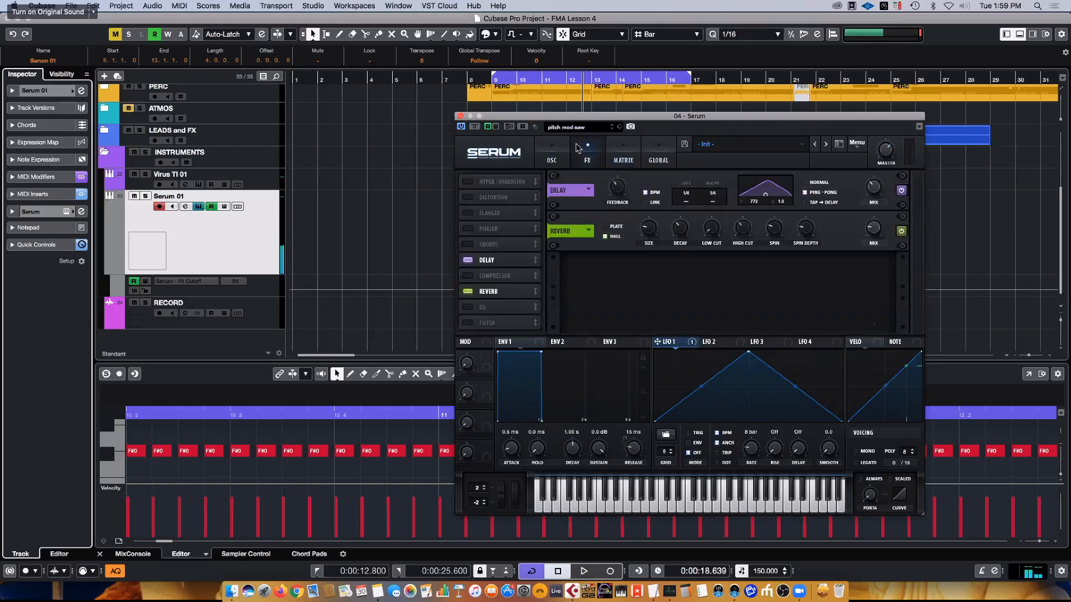
left_click(467, 291)
left_click(468, 260)
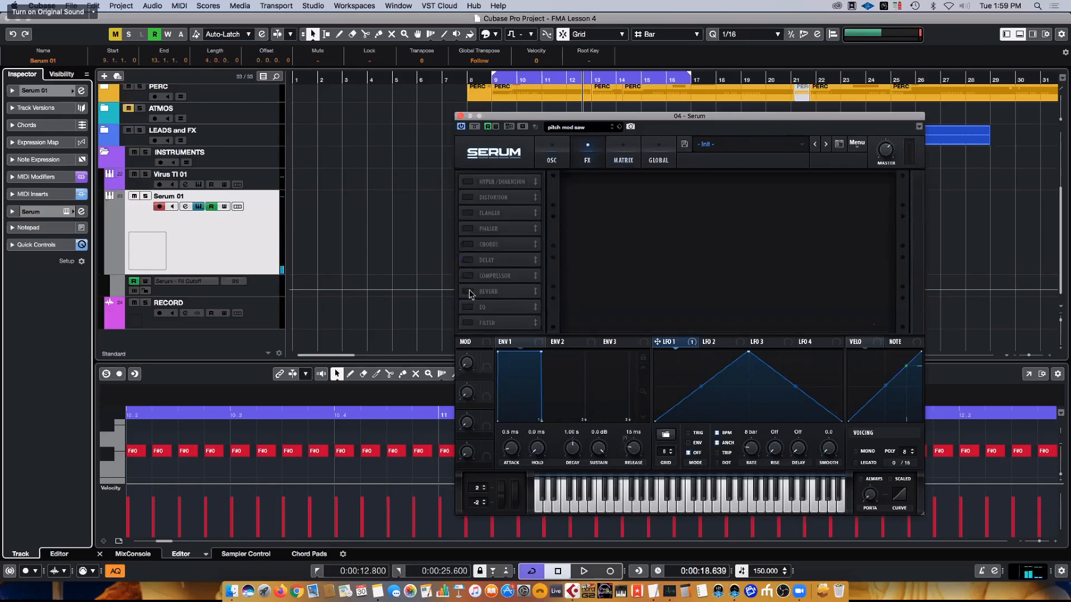
left_click(460, 116)
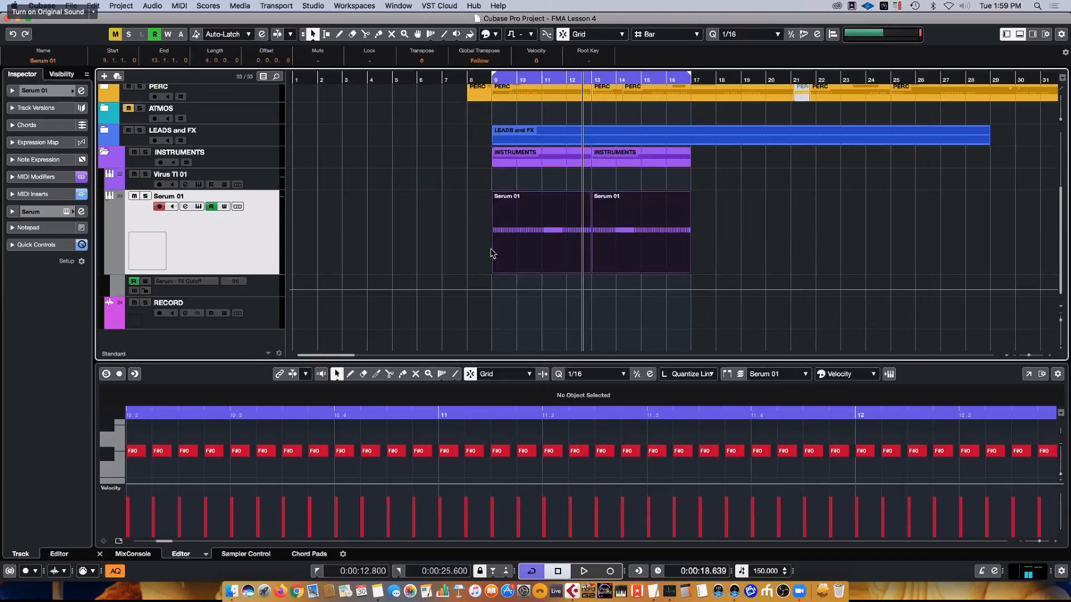
- Duplicate both Serum 01 parts directly after the originals, and set the locators around all four parts from bar 9 to 25
left_click_drag(491, 253, 927, 227)
key("ctrl+d")
left_click(428, 236)
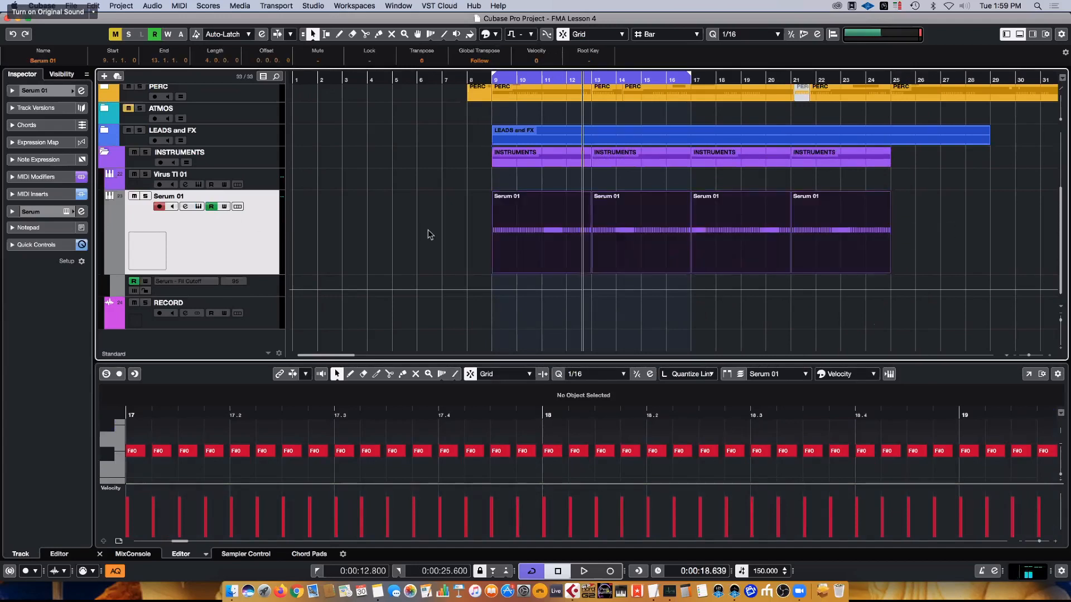
key("p")
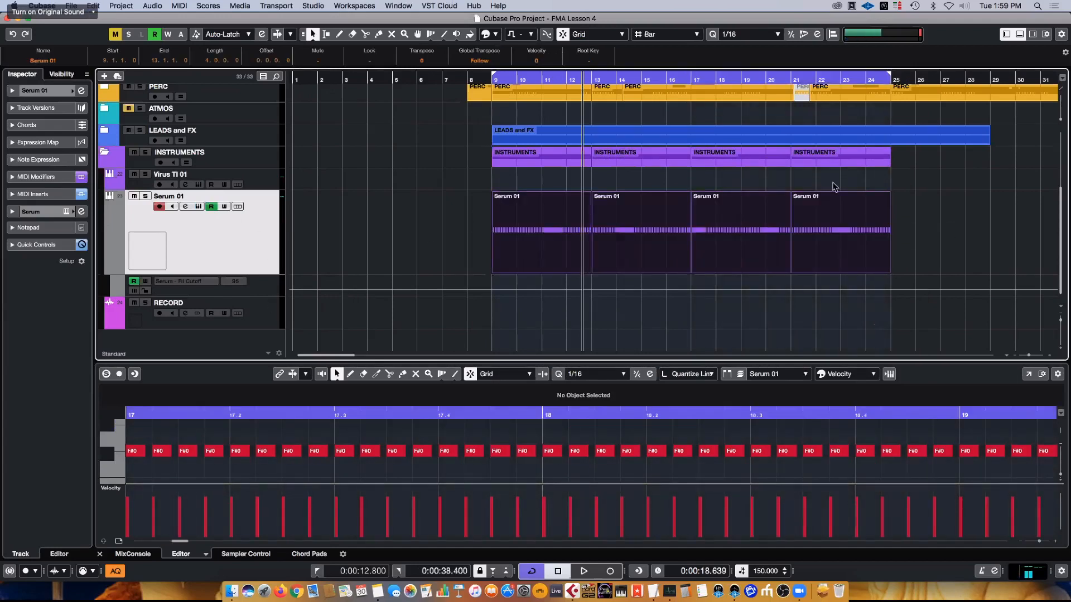
- Export the Serum 01 audio mixdown between the locators as "serum fm 1" onto a new audio track, and close the lower editor
key("super+e")
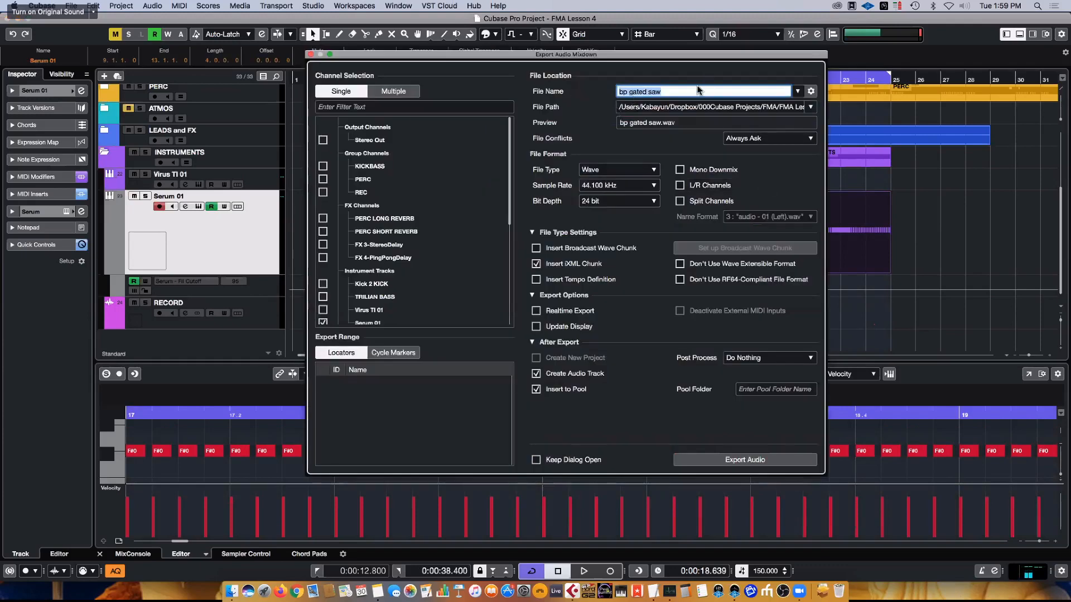
type("serum fm 1")
left_click(734, 462)
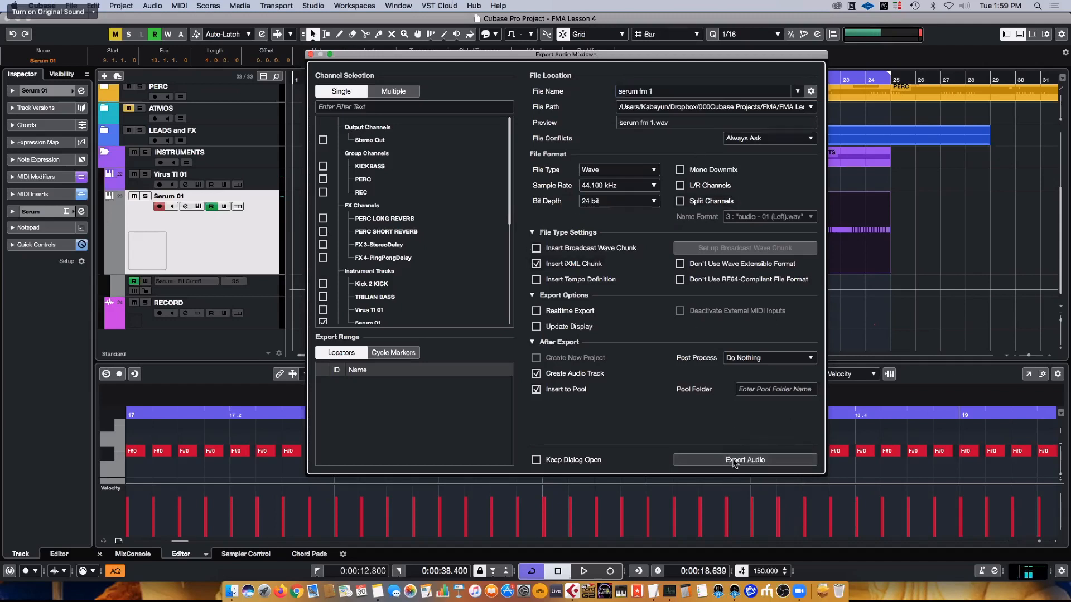
left_click(736, 459)
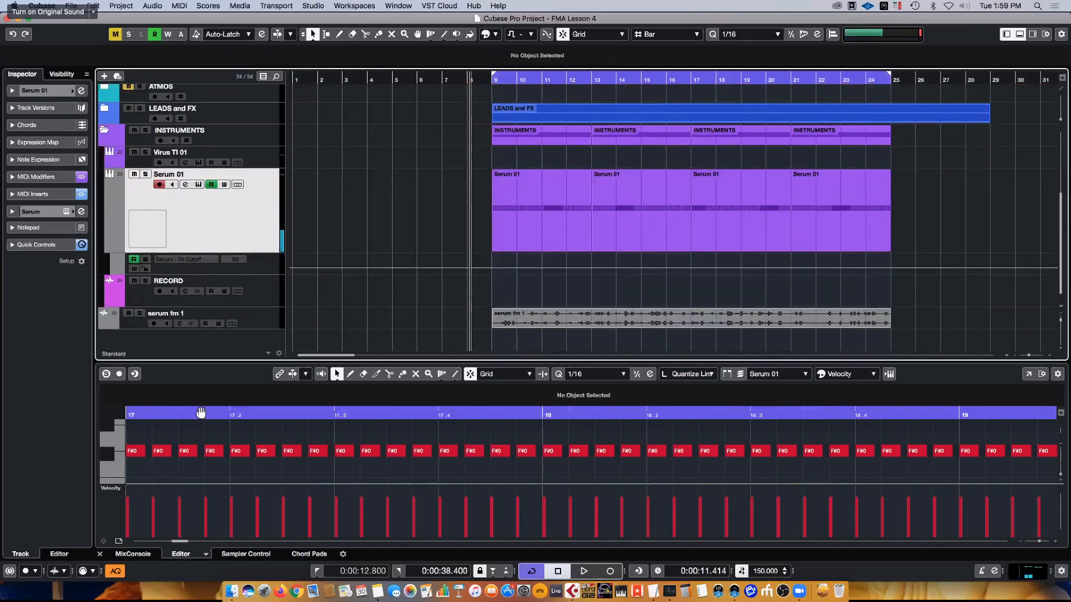
left_click(100, 555)
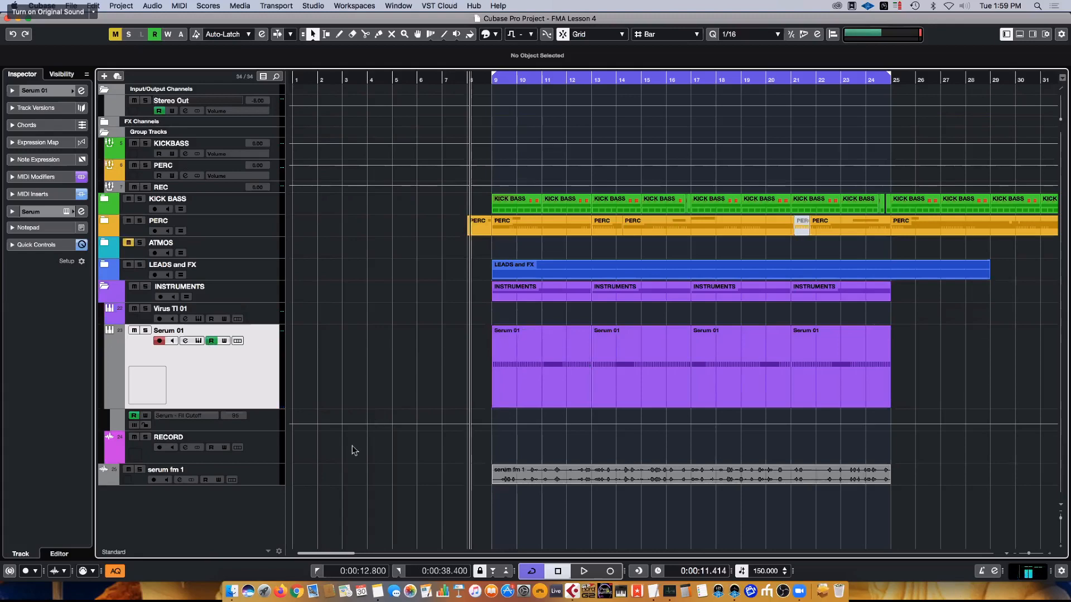
- Enlarge the serum fm 1 audio track and select all four Serum 01 parts
left_click(258, 483)
left_click_drag(254, 522, 253, 527)
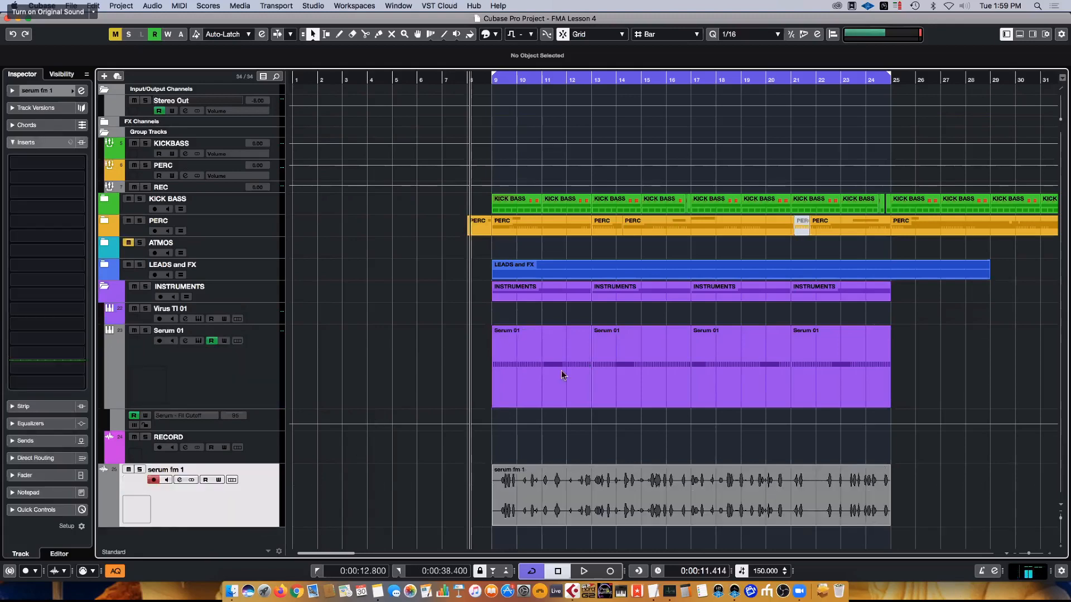
left_click_drag(1000, 378, 435, 370)
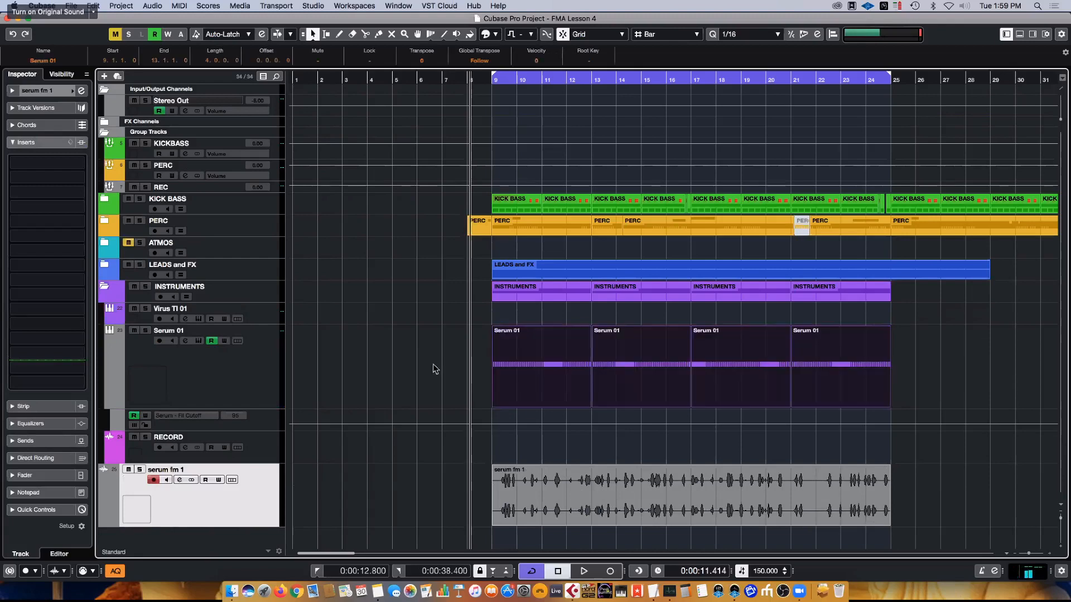
- Raise the maximum random Length in the Serum 01 track's MIDI modifiers to 178
left_click(246, 375)
left_click(39, 194)
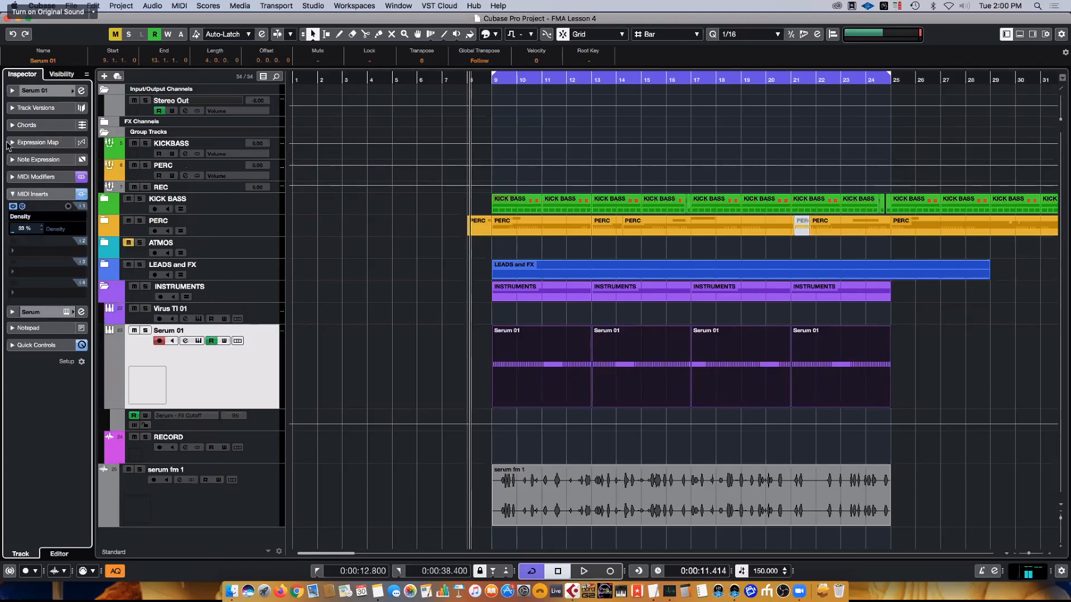
left_click(36, 177)
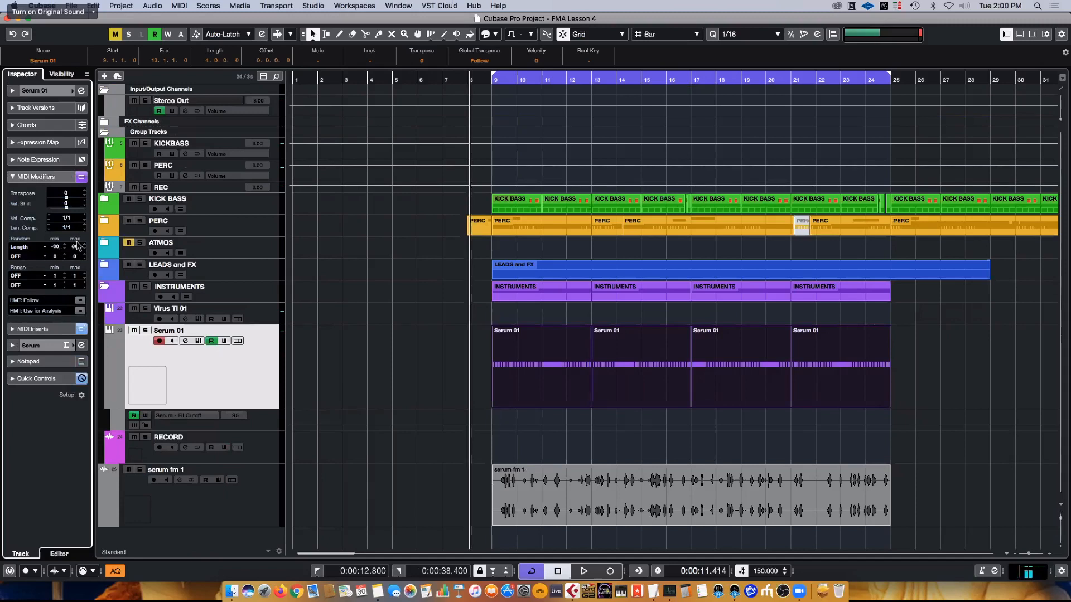
left_click_drag(83, 233, 86, 216)
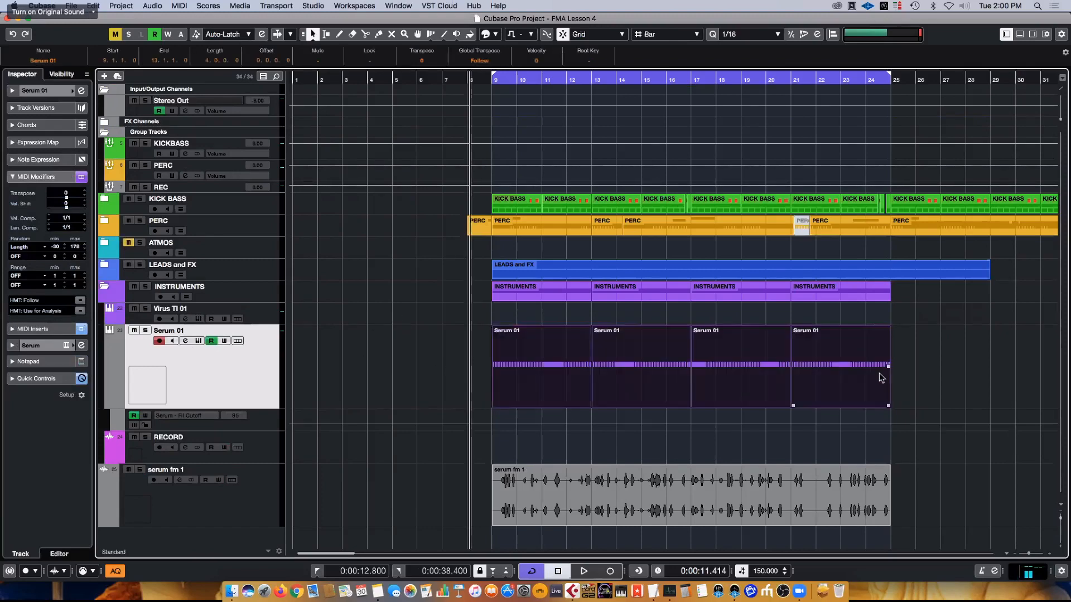
- Name the next Serum 01 audio mixdown "serum fm 2" in the export settings and close the dialog
key("super+e")
left_click(667, 91)
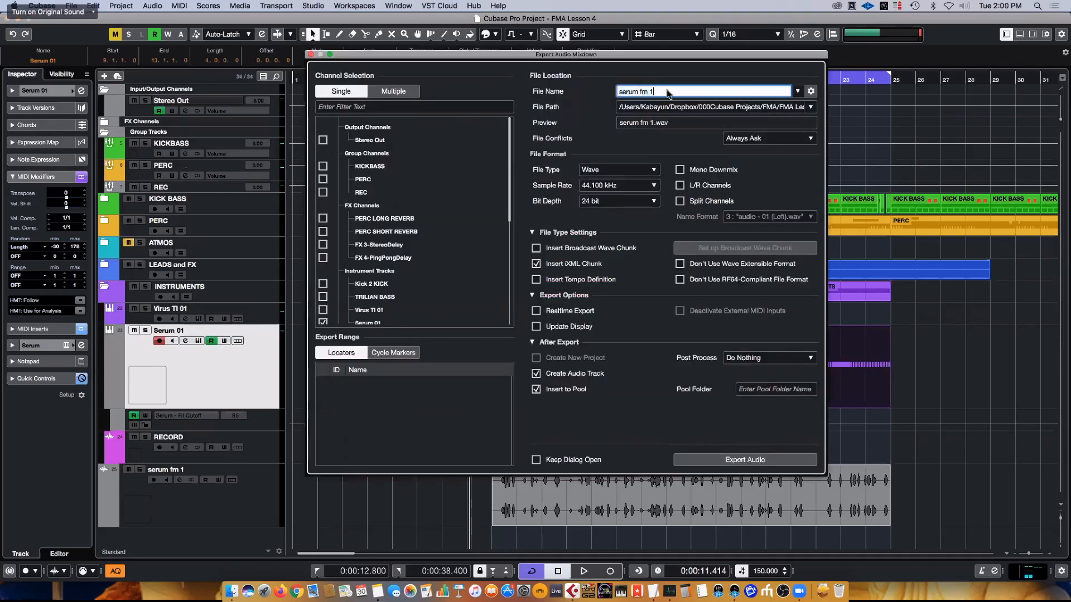
left_click(802, 458)
left_click(310, 55)
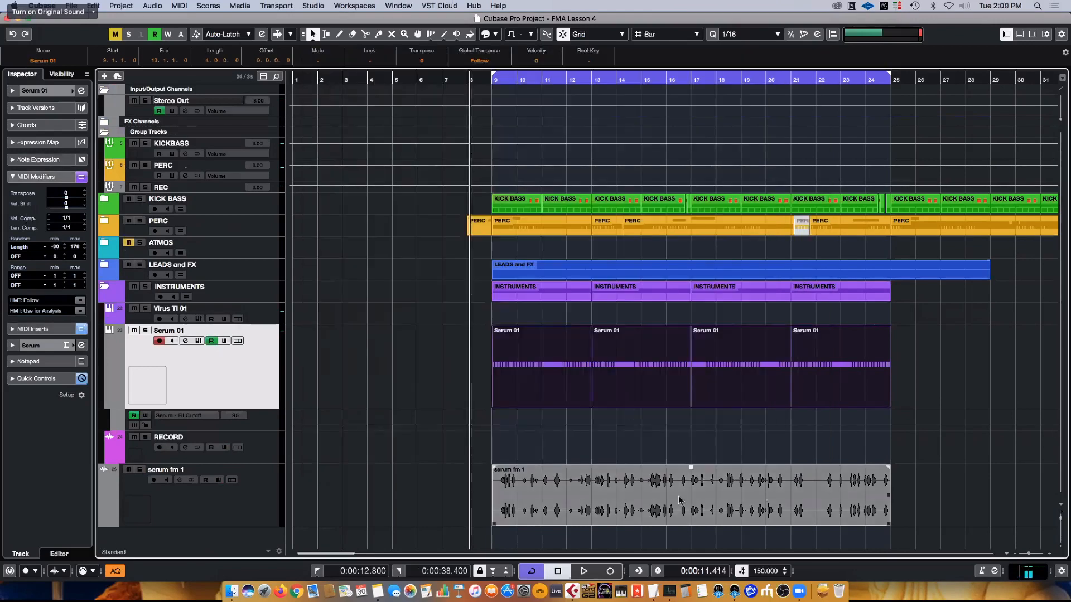
- Set the Serum 01 track's Density MIDI insert to 8% and export the mixdown as "serum fm 2" onto a new audio track
left_click(34, 329)
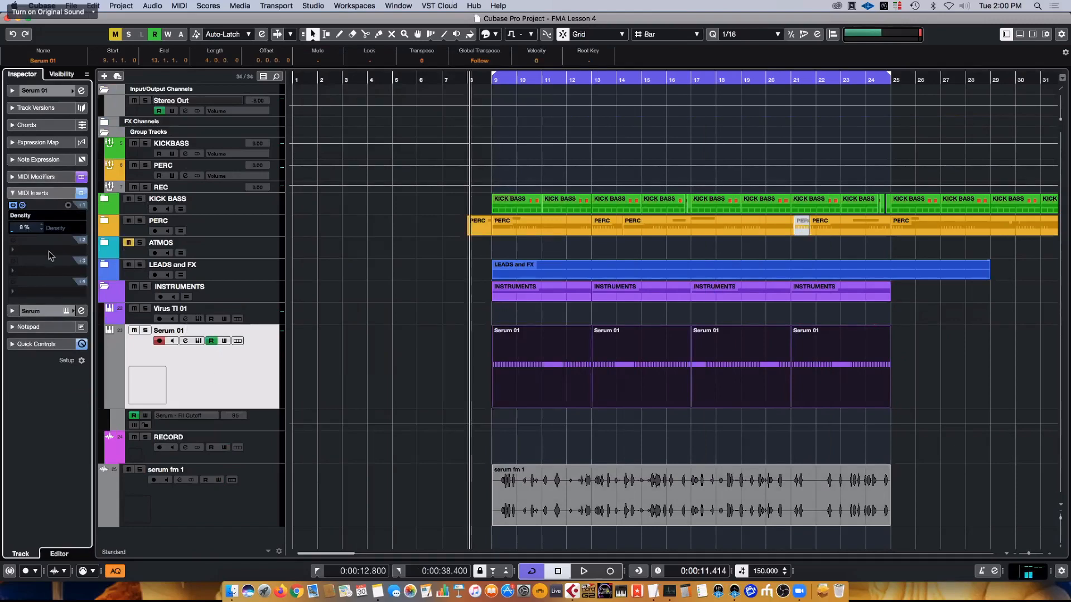
left_click(194, 372)
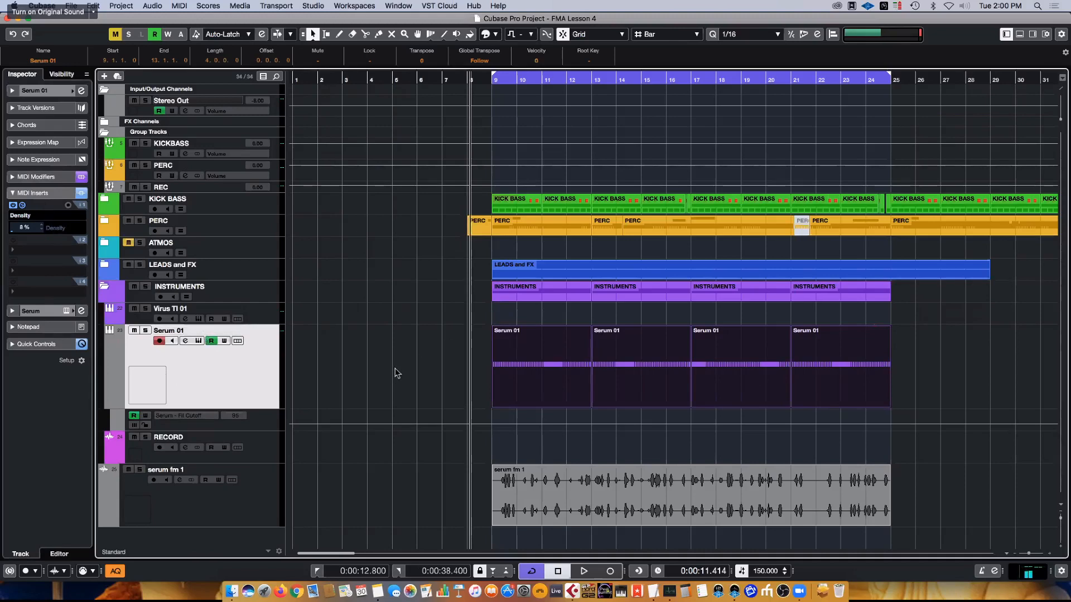
key("super+e")
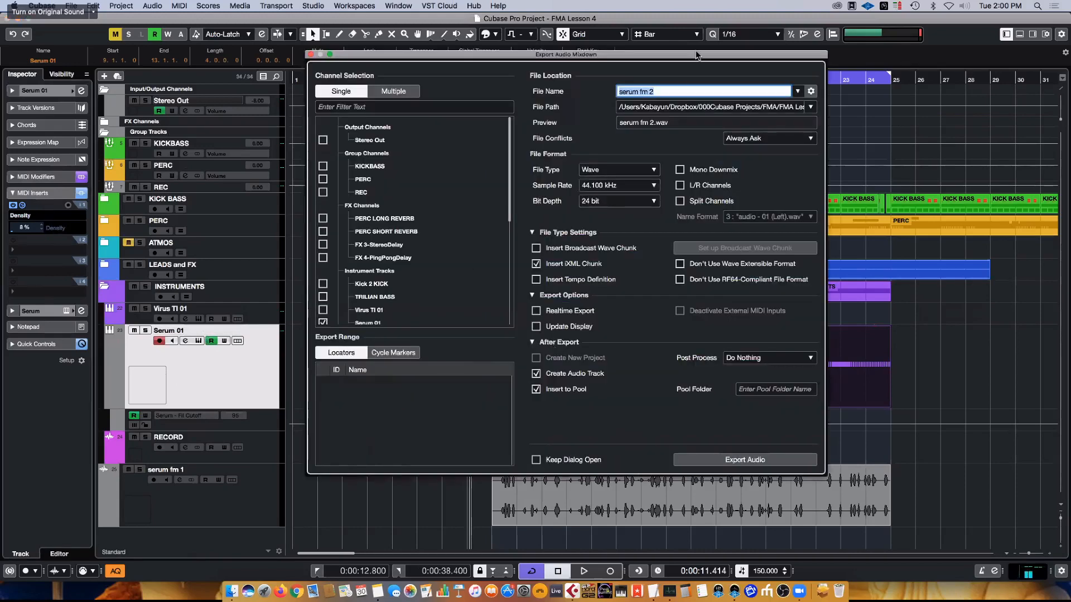
left_click(770, 458)
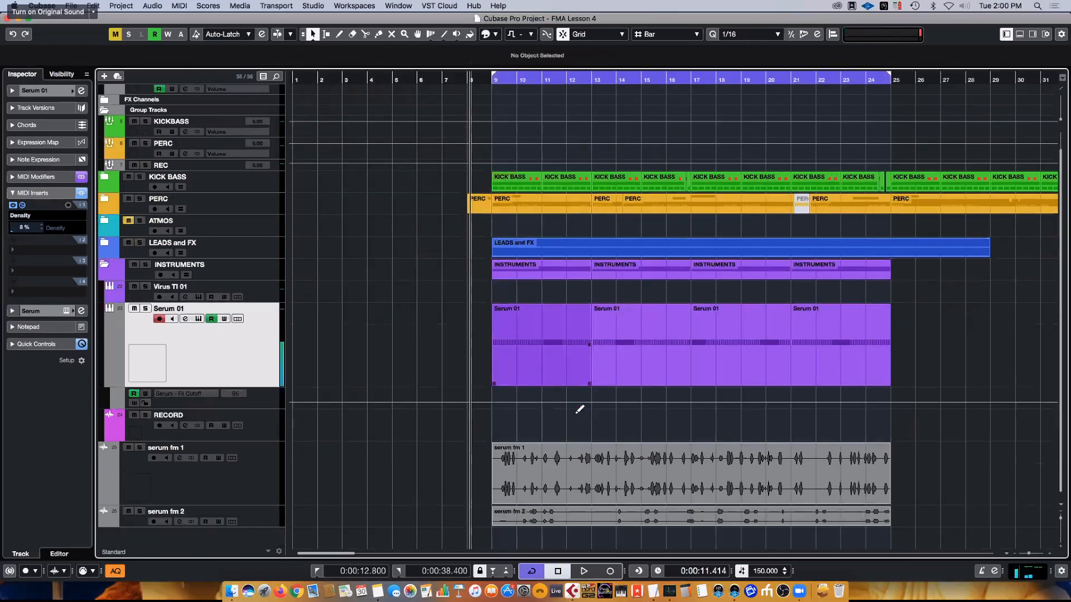
- Move the serum fm 2 event onto the serum fm 1 track, starting at bar 30, and mute the Serum 01 track
left_click(253, 523)
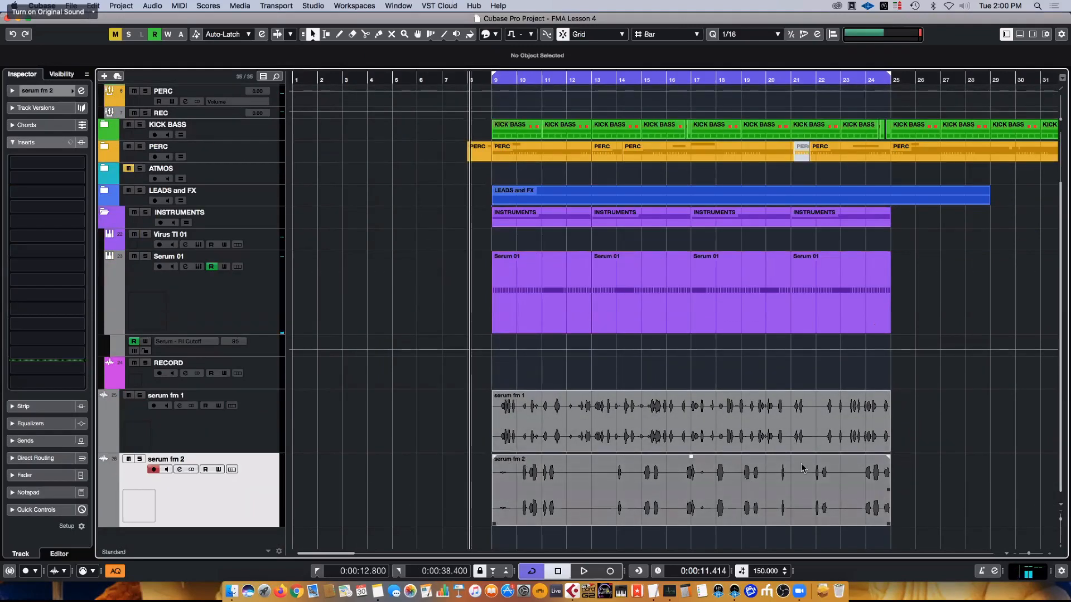
mouse_move(606, 80)
left_mouse_down()
mouse_move(603, 102)
mouse_move(603, 90)
left_mouse_up()
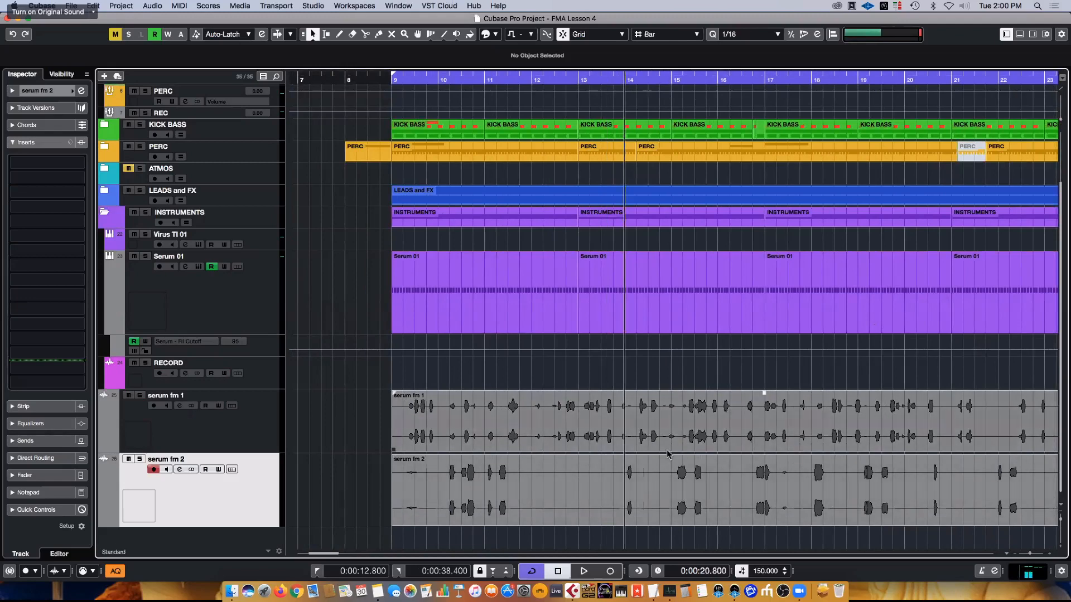
scroll(735, 455, "right", 5)
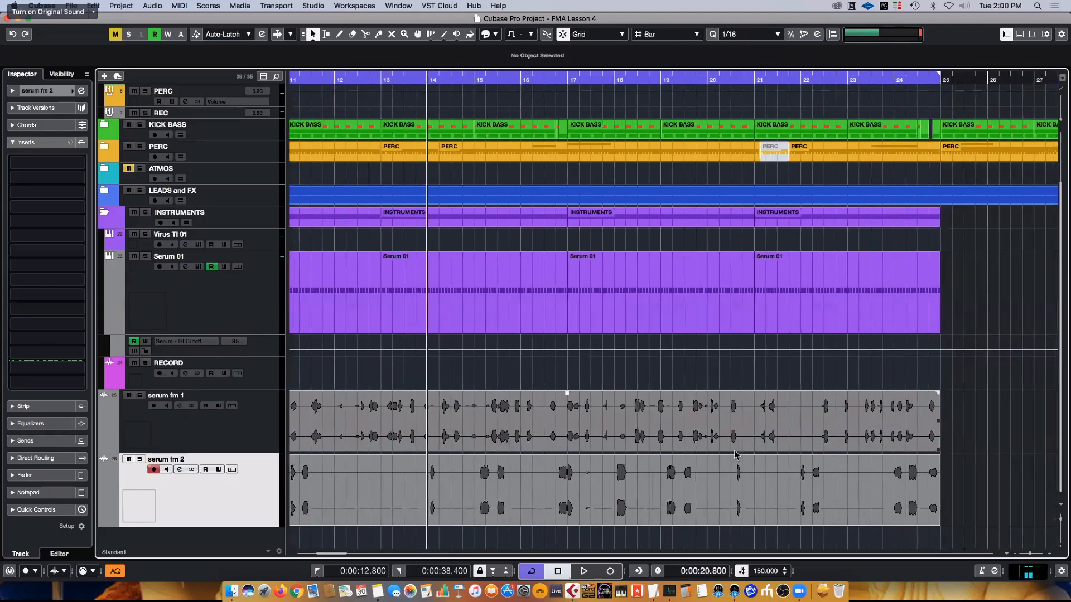
left_click(128, 460)
key("g")
key("g")
key("g")
key("g")
key("g")
key("g")
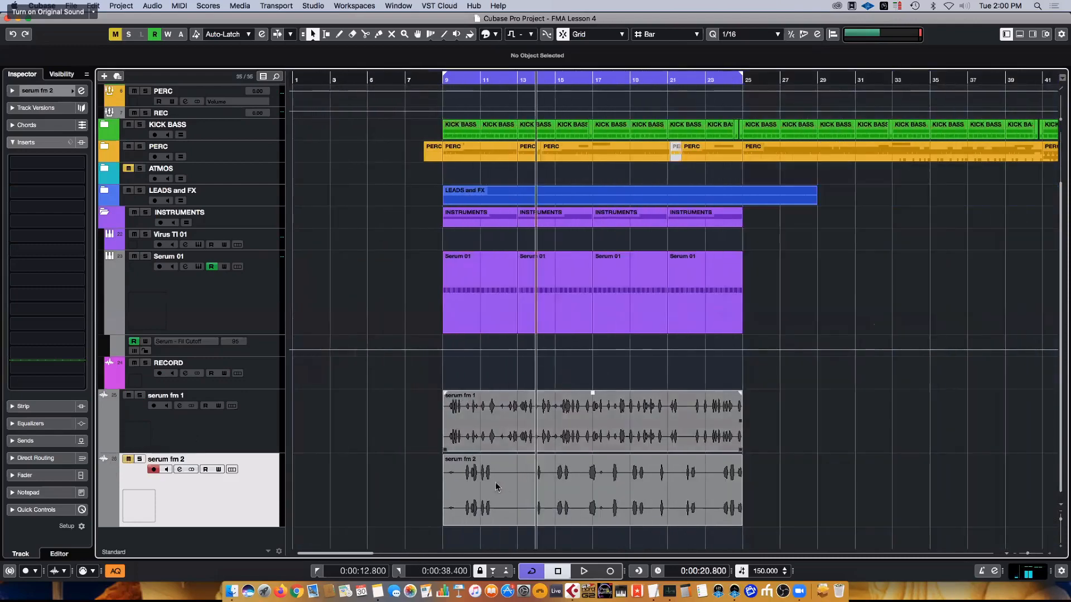
left_click_drag(477, 484, 784, 431)
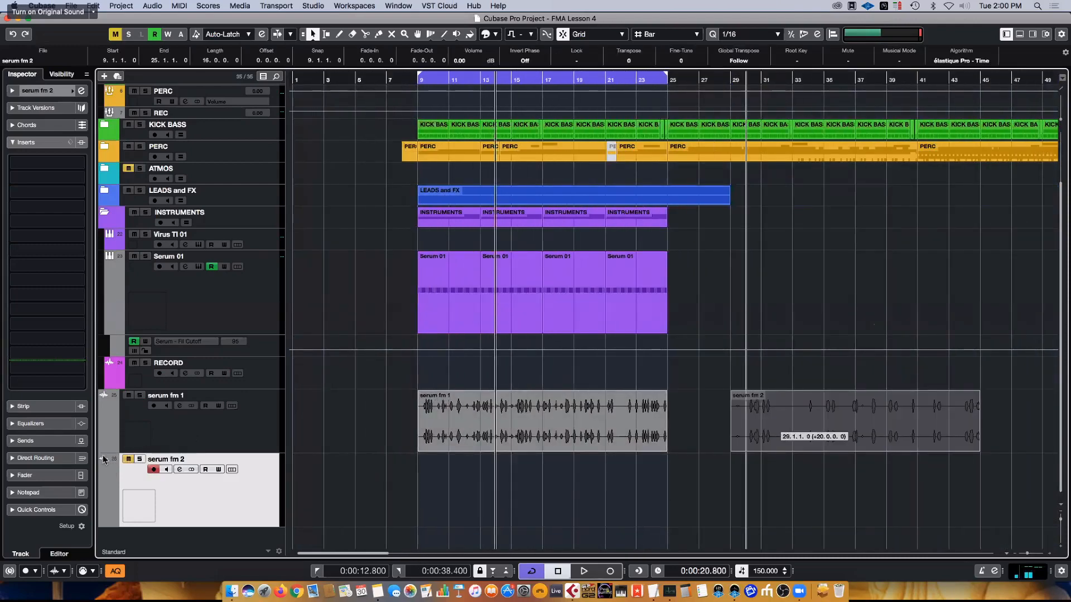
left_click(132, 461)
- Add PingPongDelay to insert slot 4 of the serum fm 1 track
left_click(162, 427)
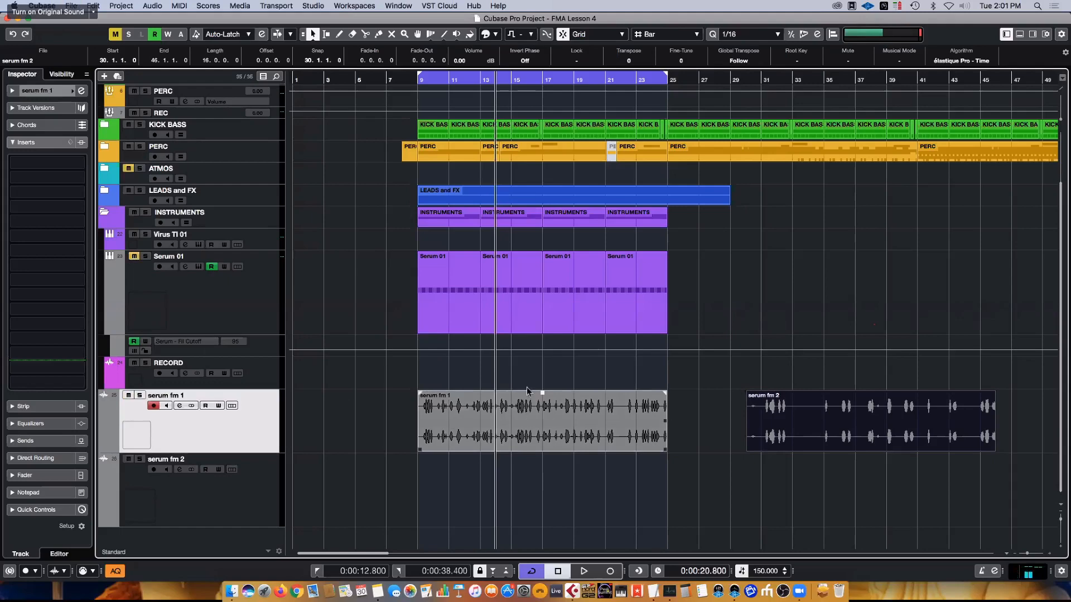
left_click(56, 209)
type("ping")
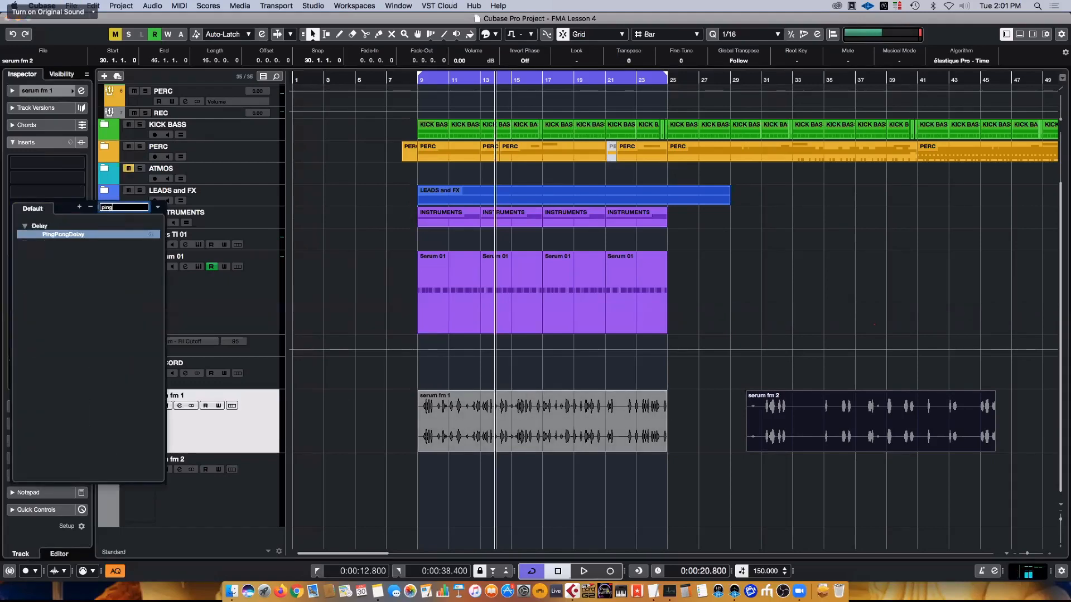
left_click(78, 238)
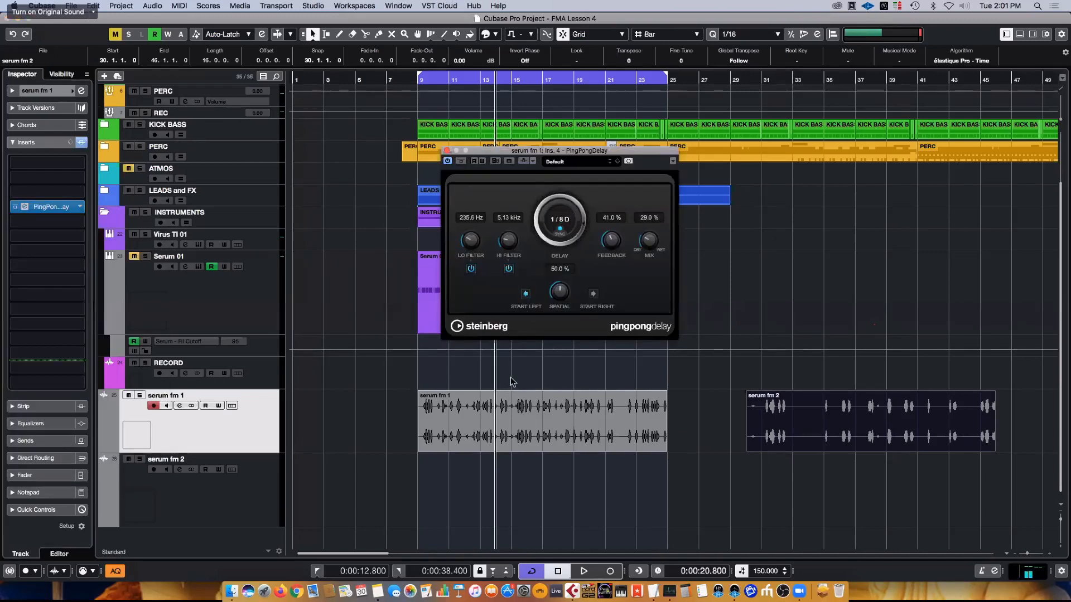
- Solo the serum fm 1 track during playback and display its channel fader to check the level
left_click(254, 445)
key("space")
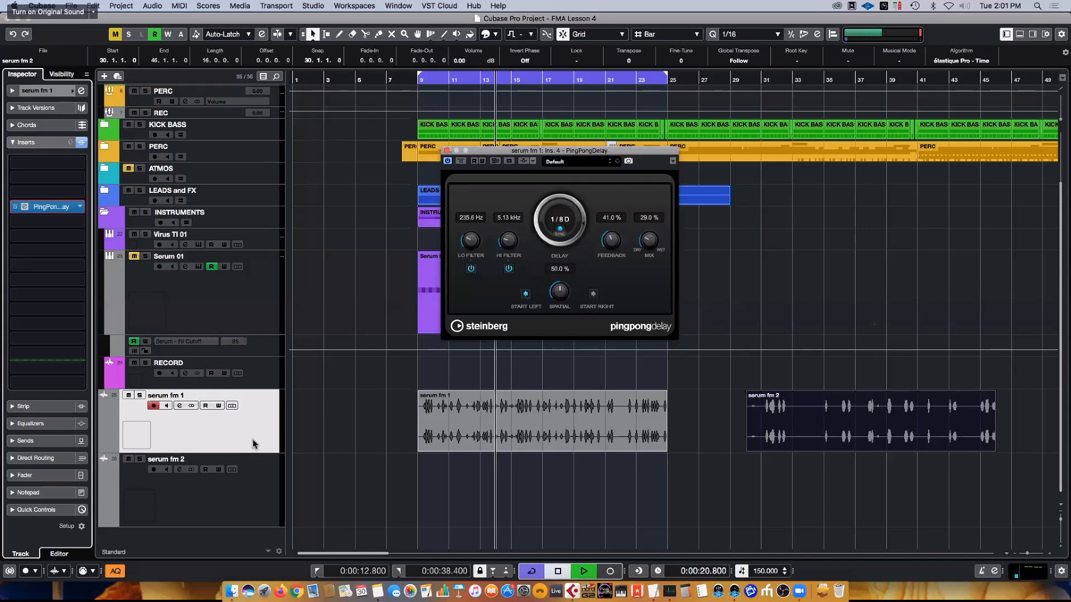
left_click(140, 395)
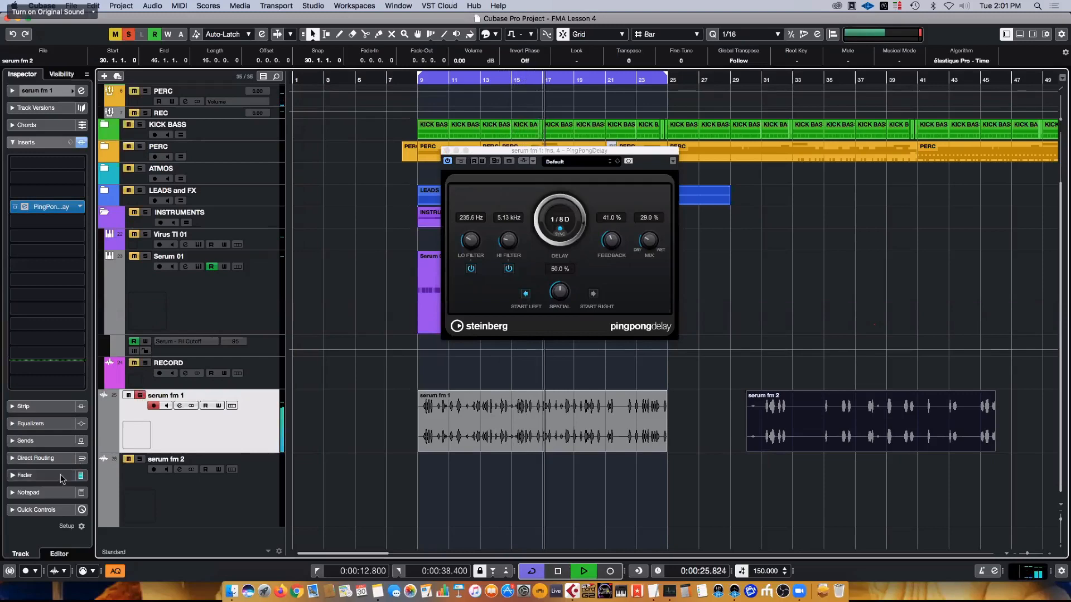
left_click(25, 476)
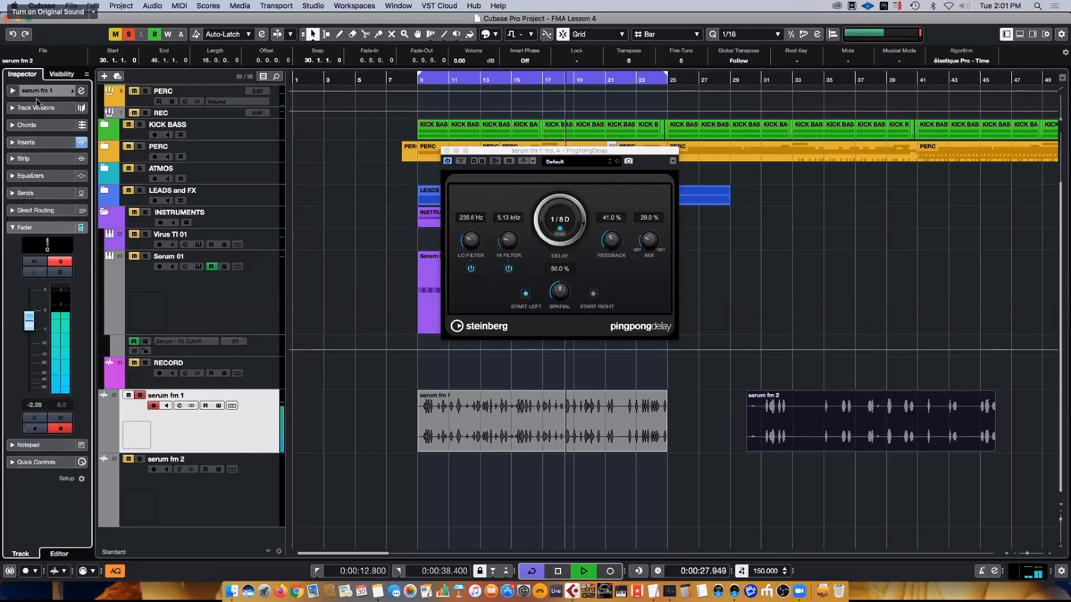
key("space")
- Add FabFilter Pro-Q 3 to insert slot 8 of the serum fm 1 track, after the delay
left_click(25, 142)
left_click(47, 266)
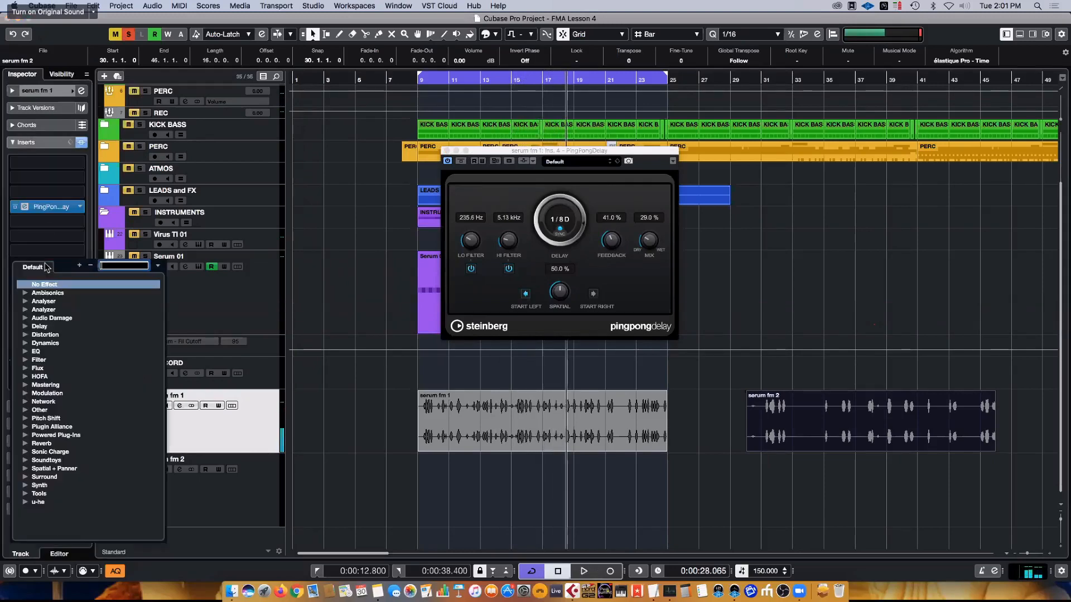
type("pro")
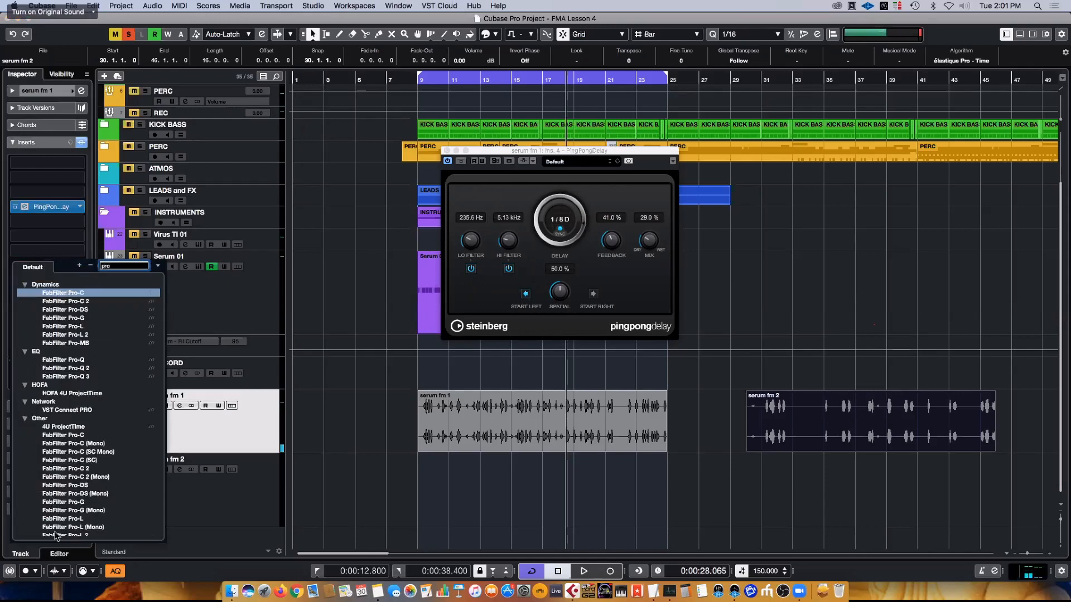
scroll(80, 417, "down", 5)
left_click(78, 454)
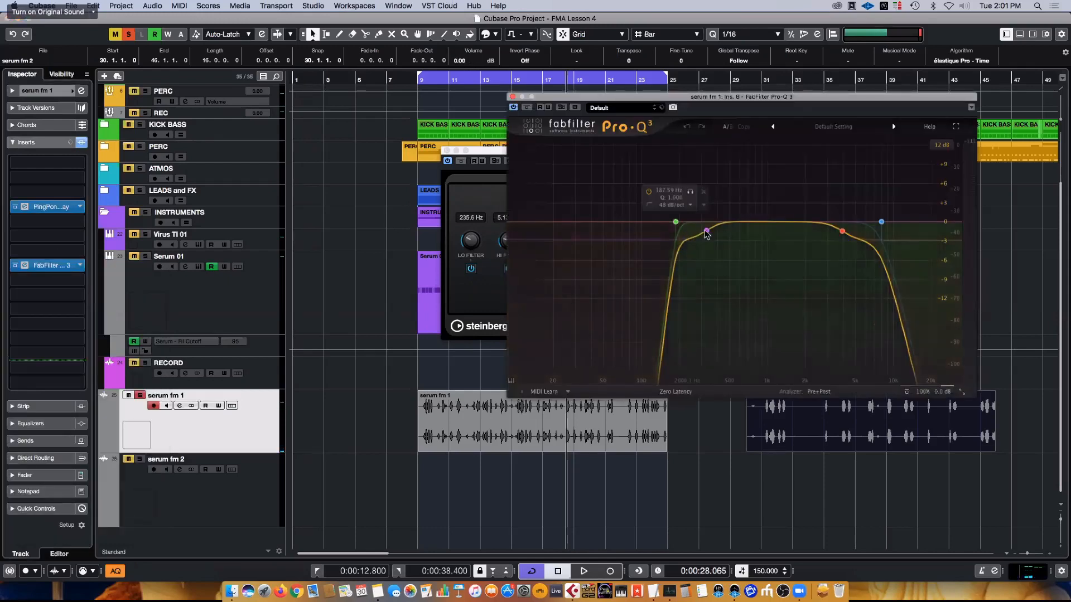
- Raise Pro-Q 3's low-shelf and high-shelf bands slightly during playback, and close both plug-in windows
left_click(706, 227)
key("space")
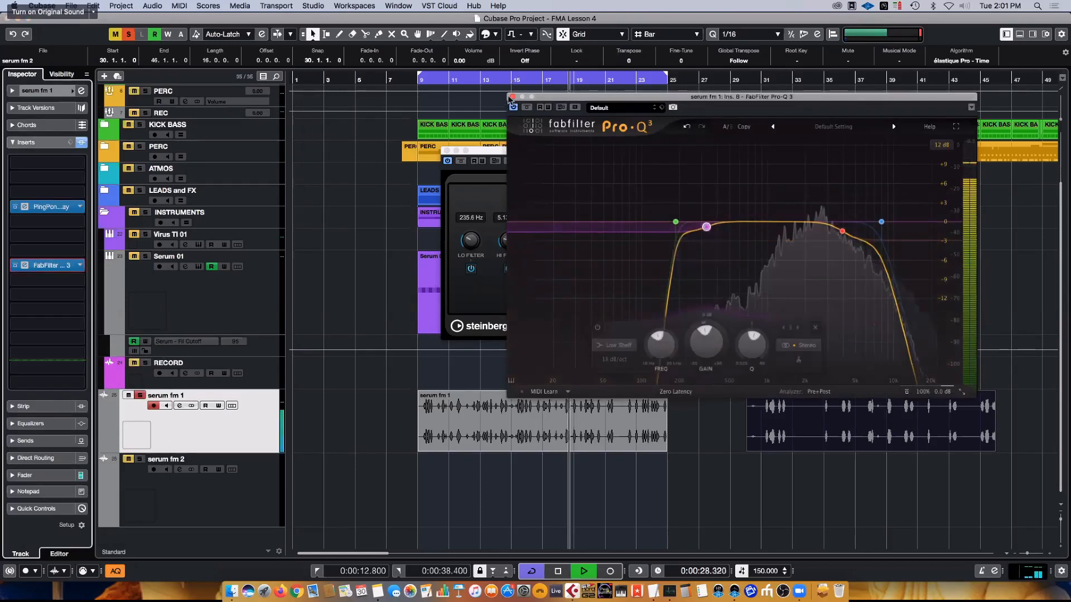
left_click(843, 230)
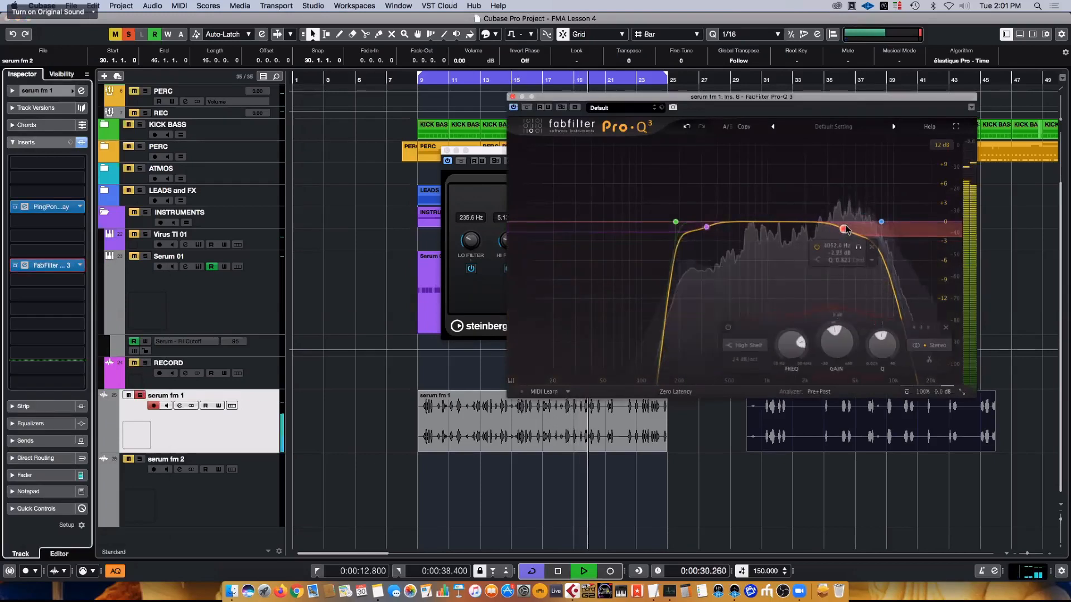
left_click(513, 96)
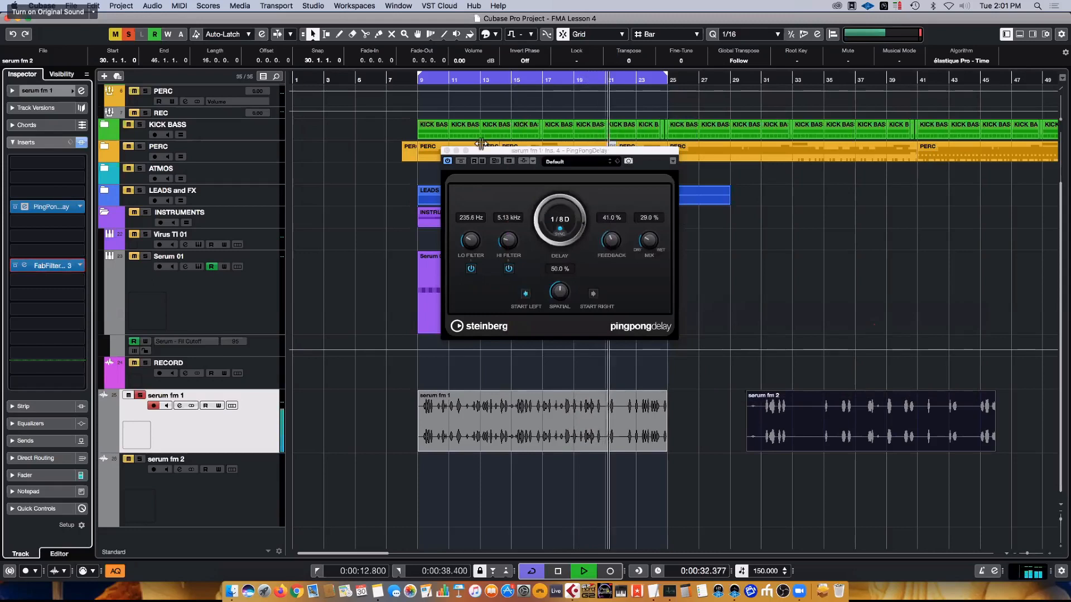
left_click(447, 150)
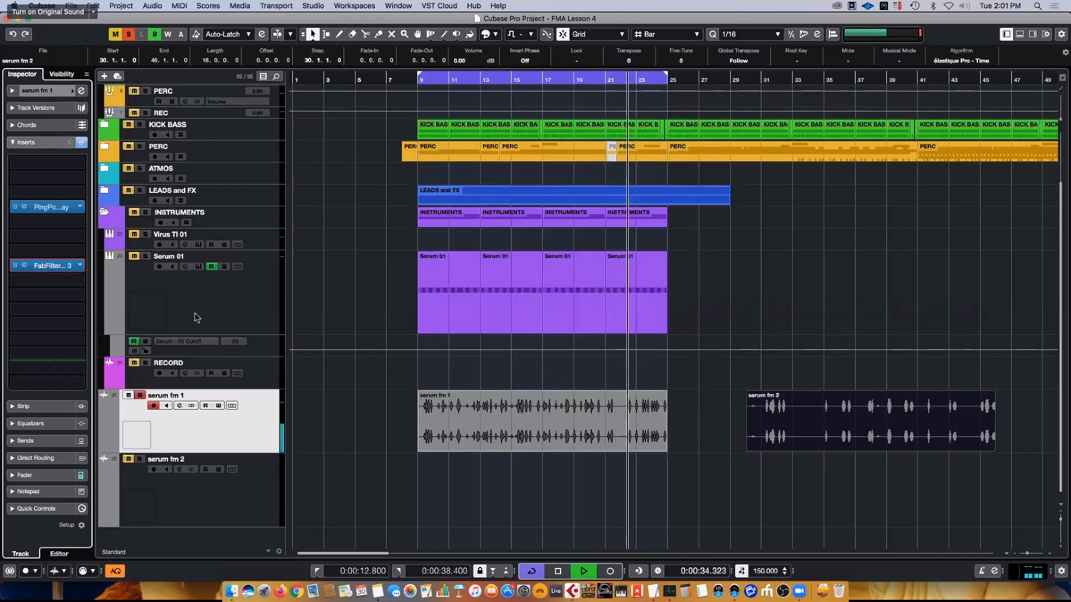
- Play the soloed serum fm 1 track from just before bar 9 and set its channel fader to -3.00 dB
left_click(411, 95)
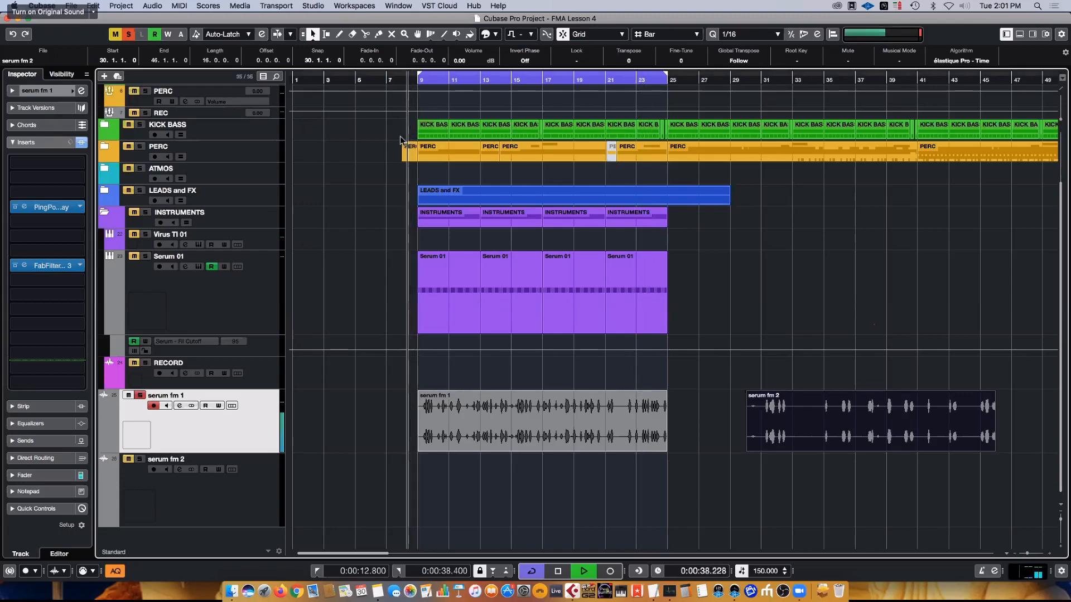
key("h")
left_click(25, 475)
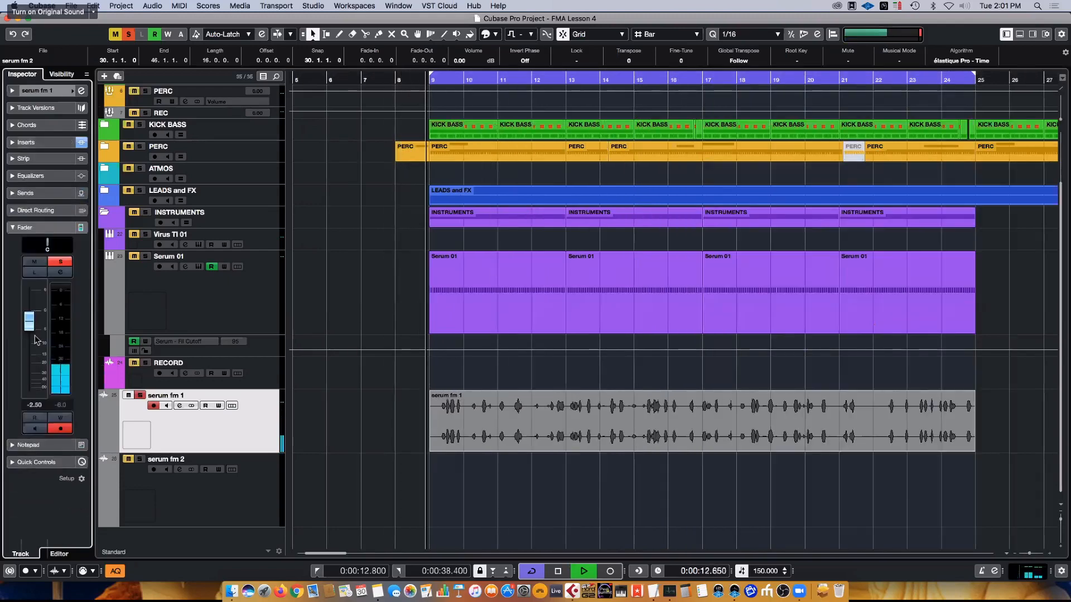
key("space")
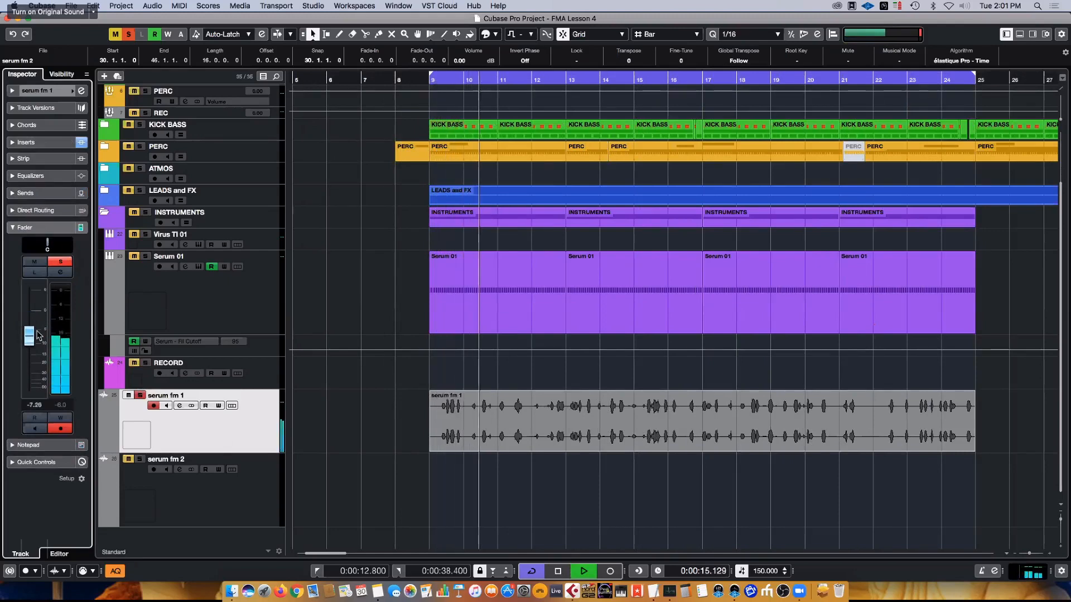
key("space")
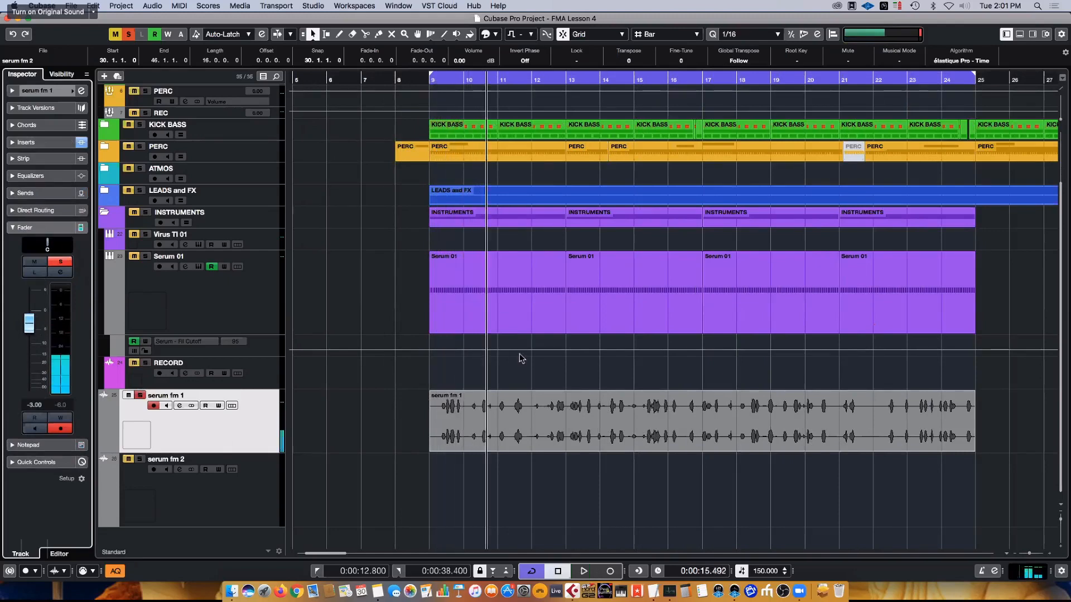
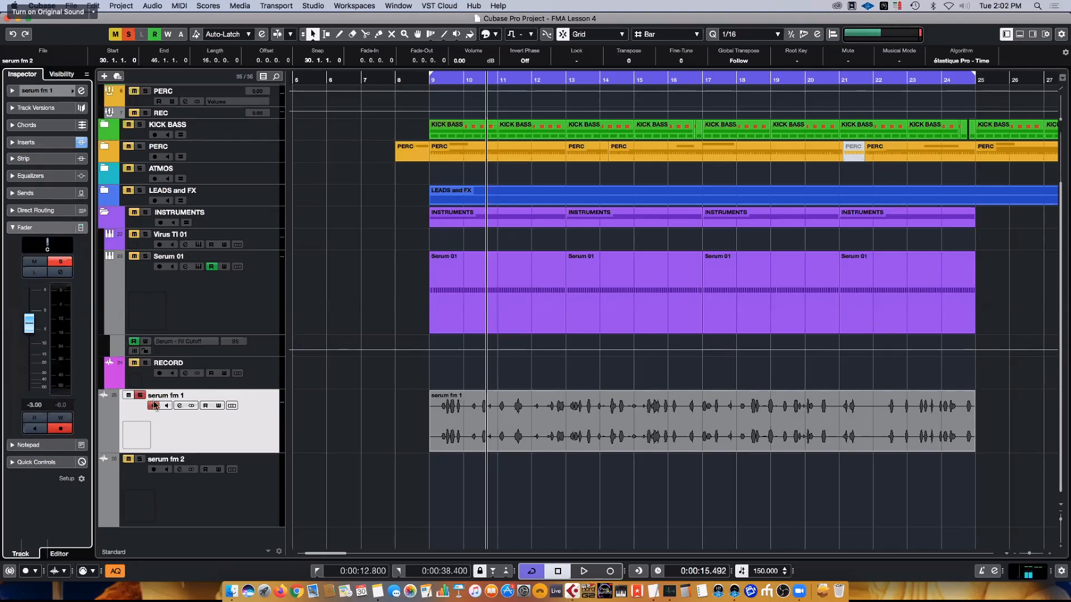
- Play the soloed serum fm 1 track, lower its channel fader to -5.71 dB, and turn off its solo
key("space")
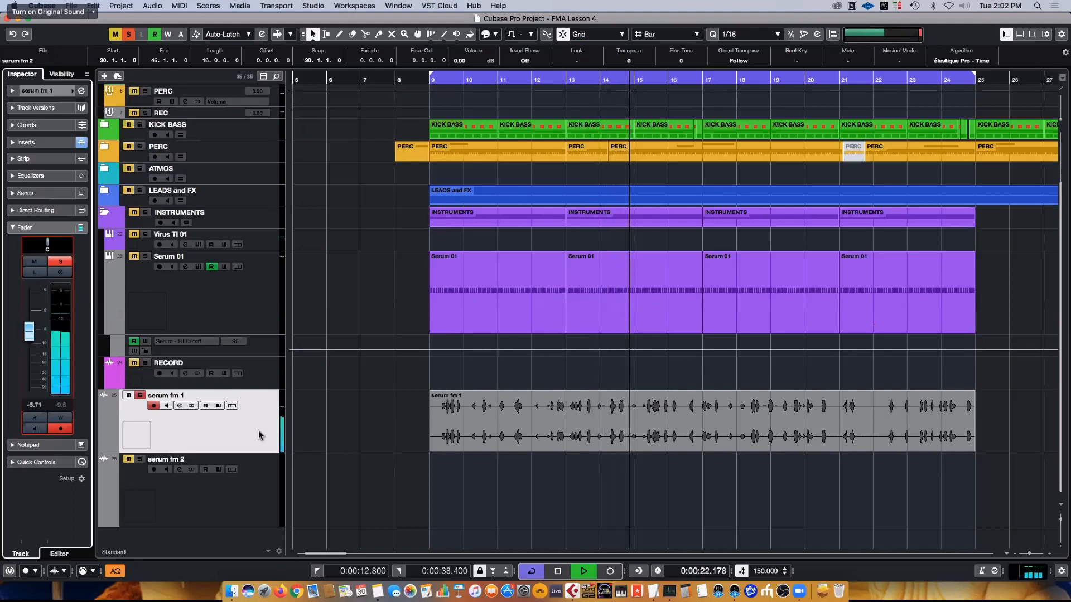
key("space")
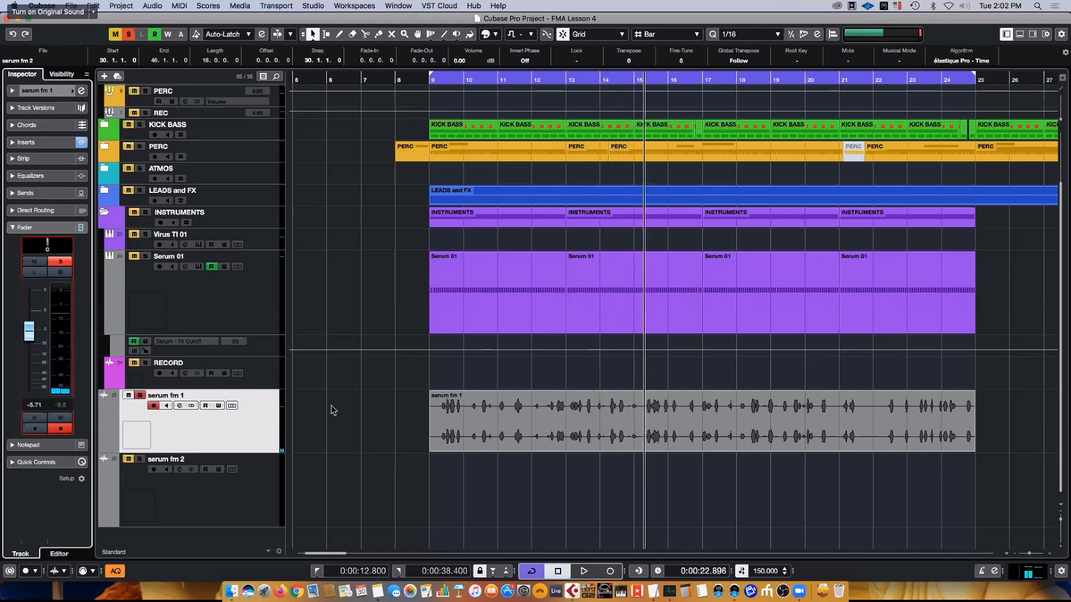
key("space")
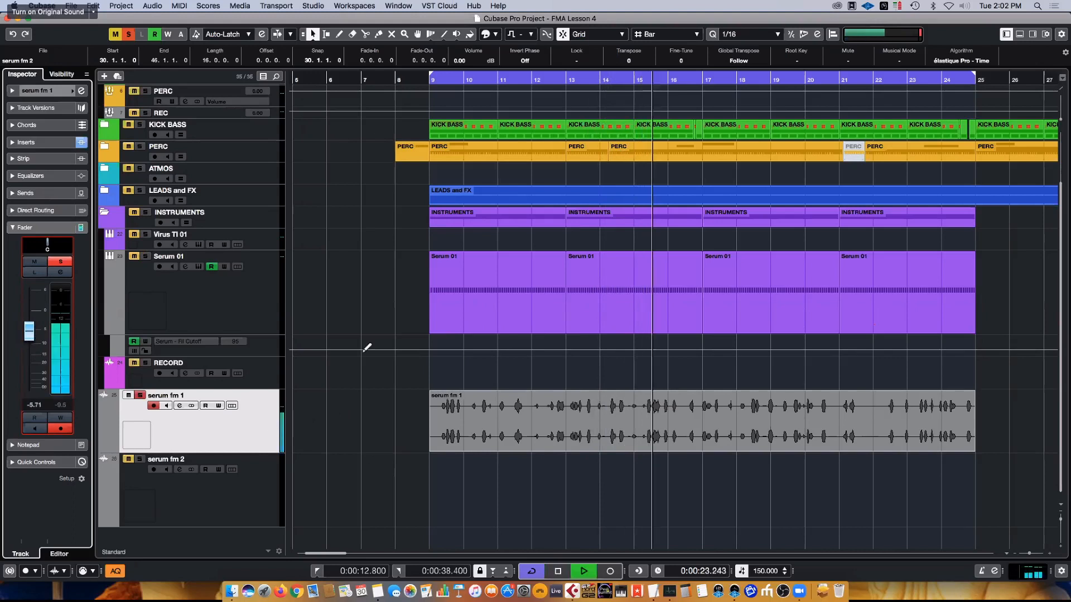
left_click(141, 395)
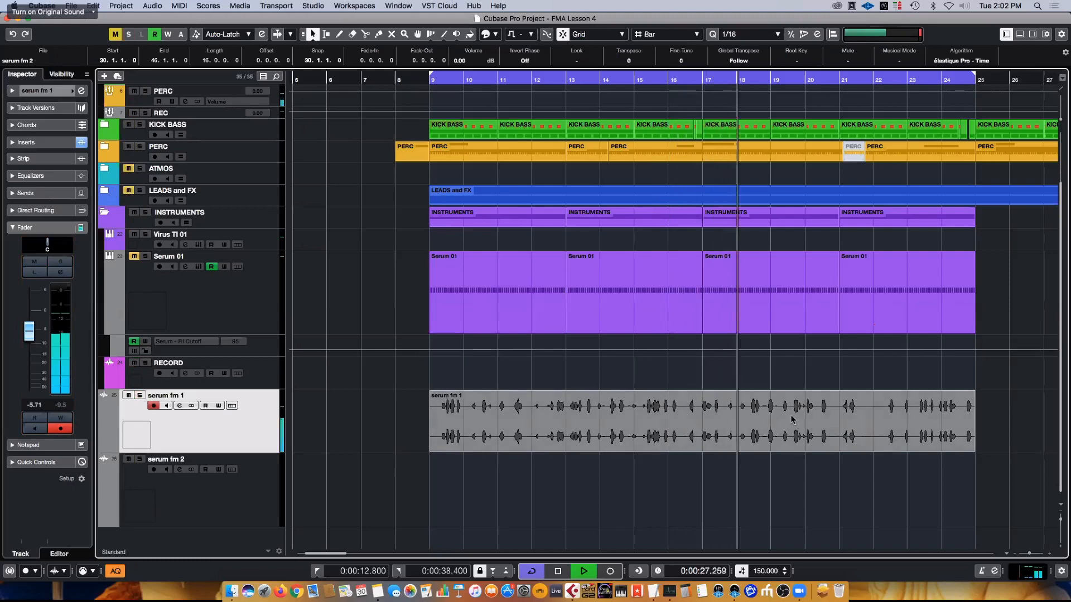
left_click(182, 304)
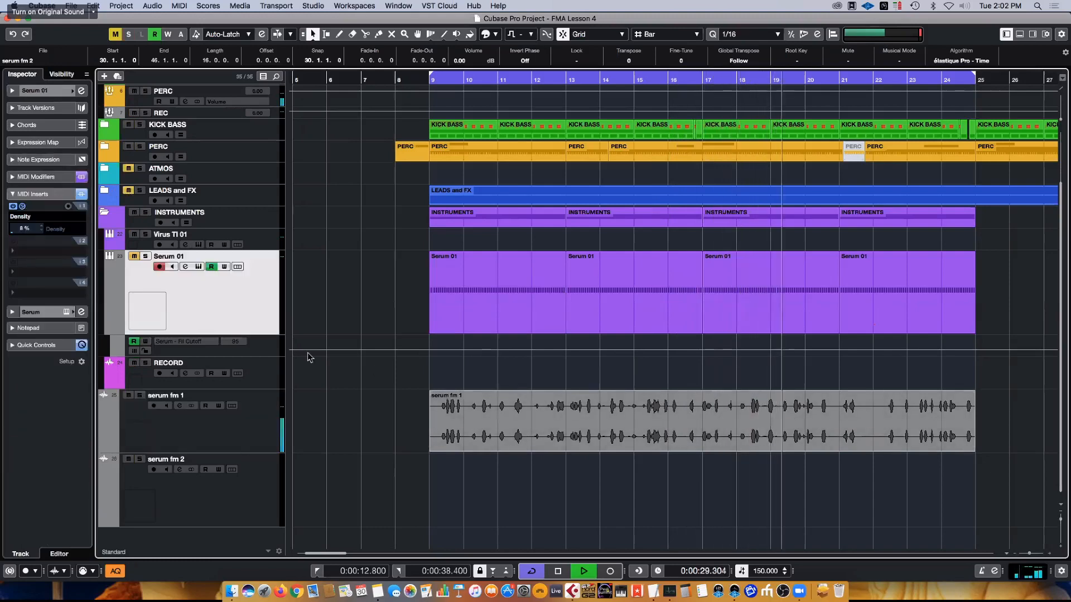
left_click(750, 410)
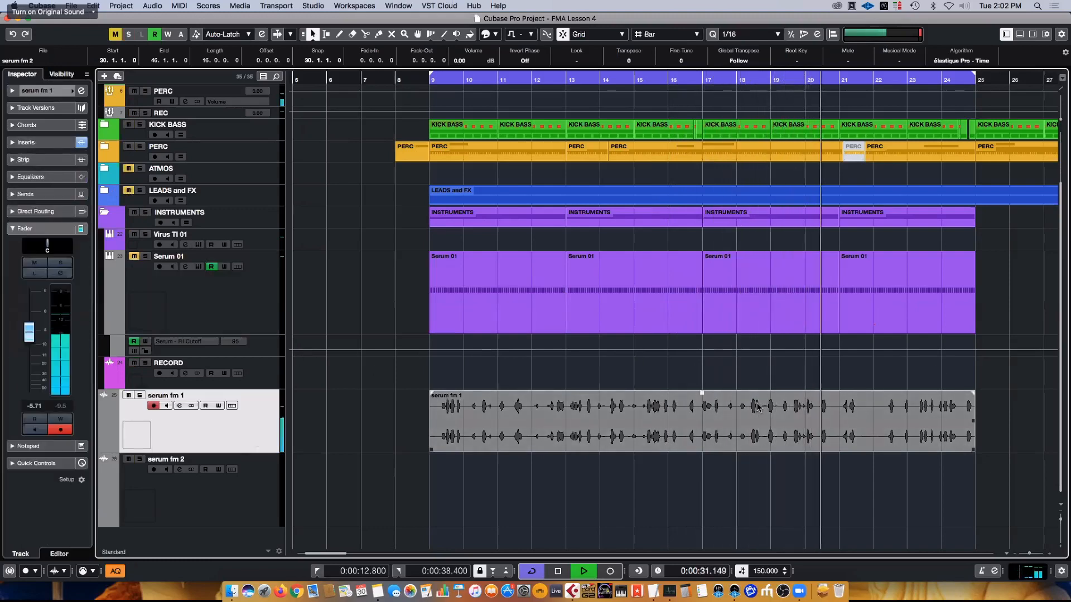
- Stop playback and rearrange the serum fm 1 track so the serum fm 2 clip starts at bar 9 and the serum fm 1 clip at bar 25
key("h")
key("g")
key("g")
key("g")
key("g")
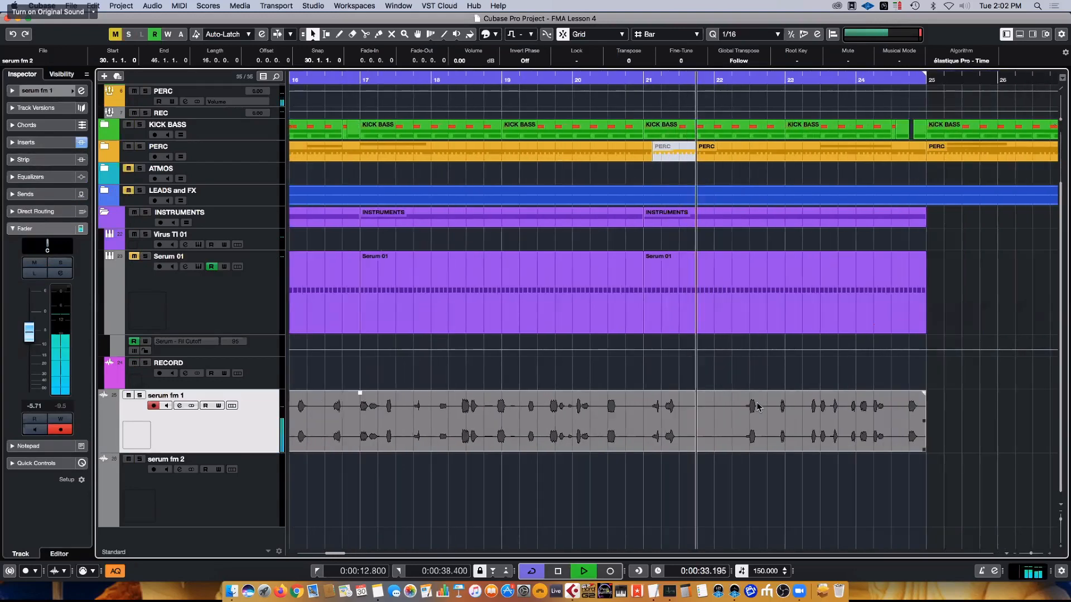
key("g")
key("space")
left_click_drag(417, 425, 824, 437)
left_click_drag(550, 422, 493, 424)
left_click_drag(416, 424, 359, 424)
left_click_drag(811, 425, 502, 422)
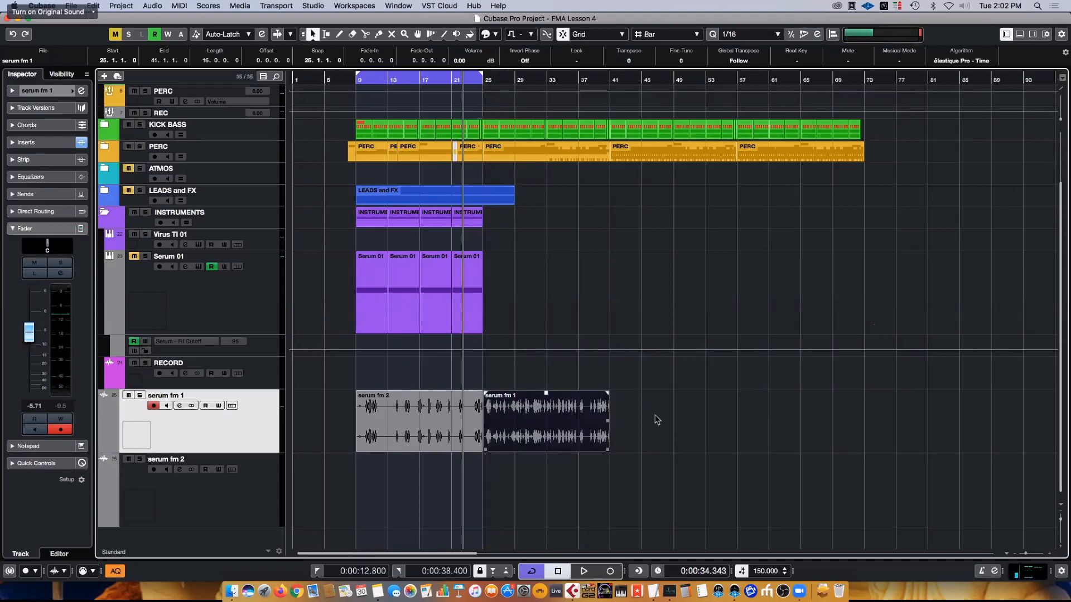
- Set the loop range to span both bounced clips, bars 9 to 41, and play from its start
left_click_drag(650, 422, 428, 438)
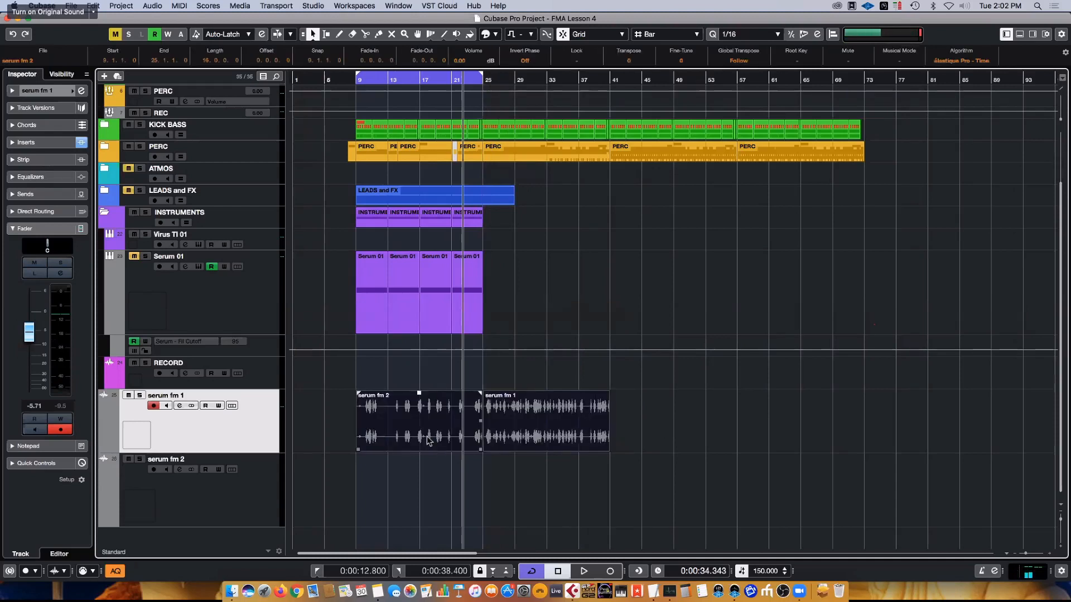
key("p")
key("l")
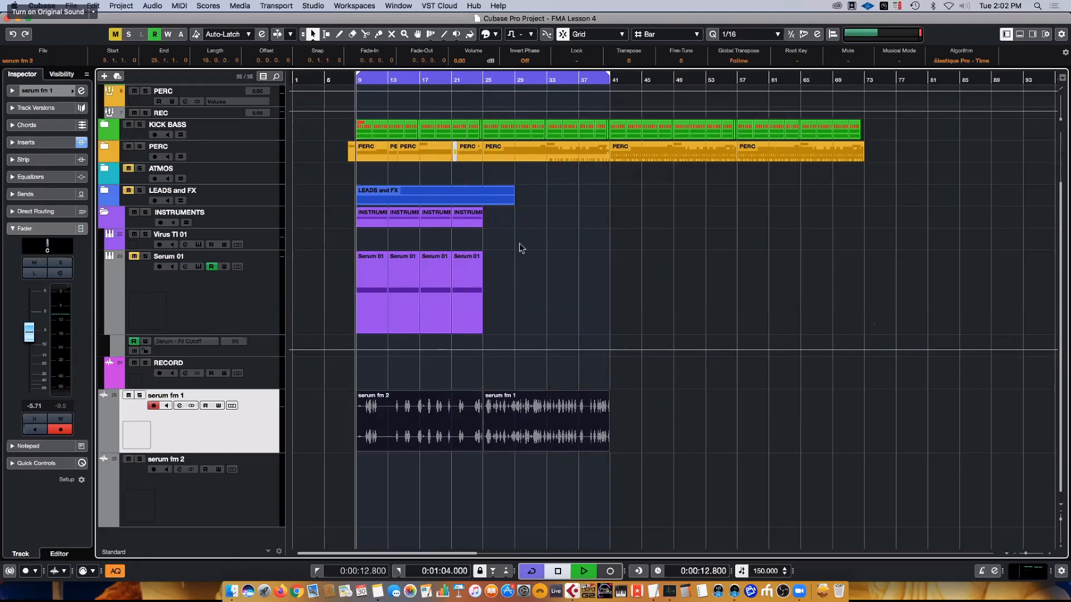
key("space")
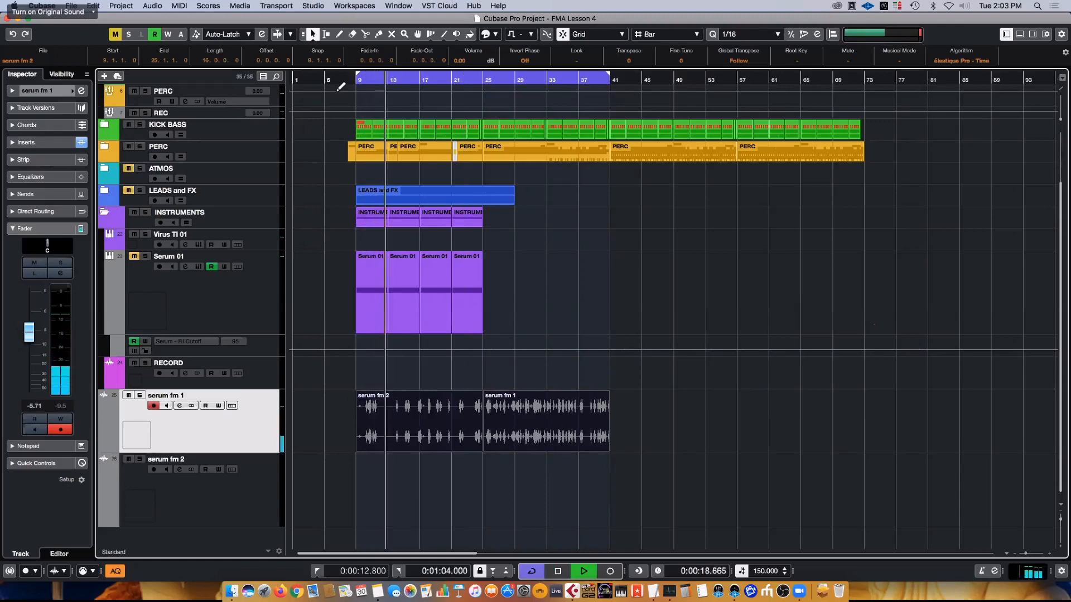
- Make the serum fm 1 track slightly taller and remove the empty serum fm 2 track
left_click_drag(340, 88, 360, 194)
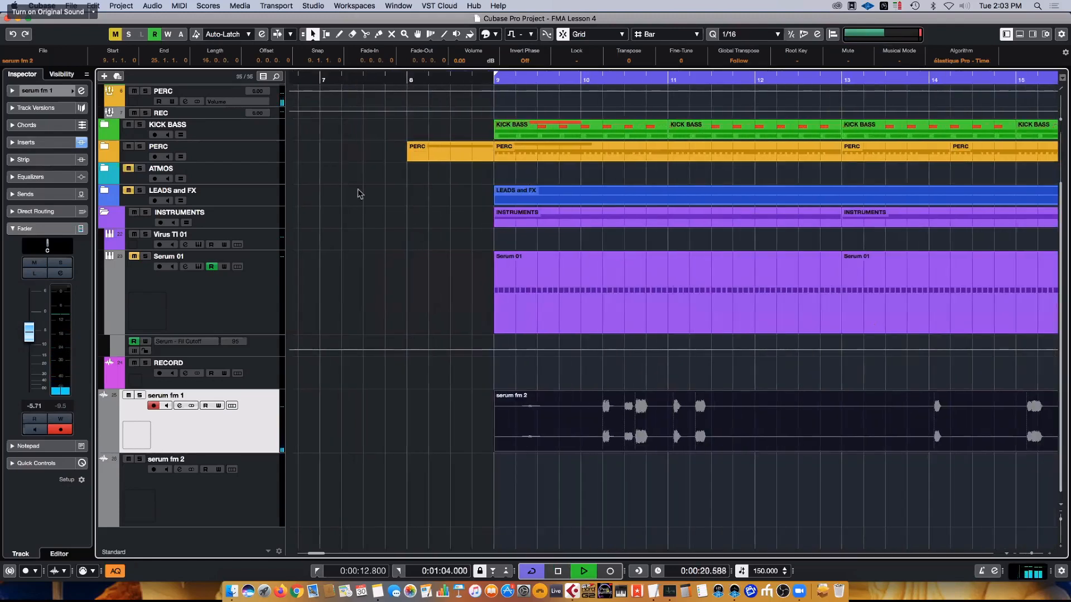
left_click(608, 427)
key("space")
left_click_drag(245, 451, 247, 467)
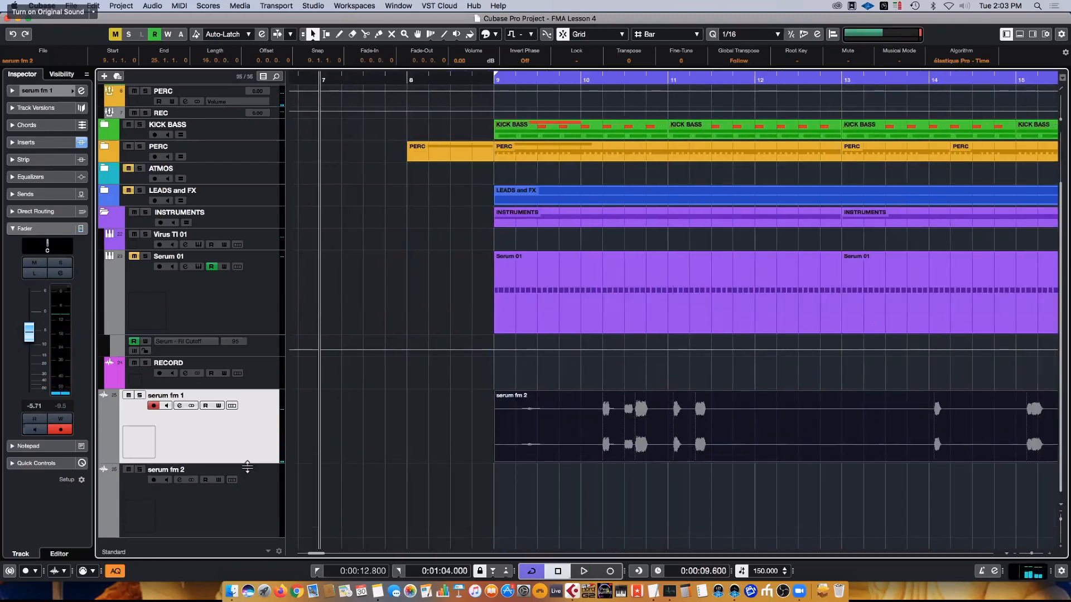
right_click(258, 493)
left_click(280, 531)
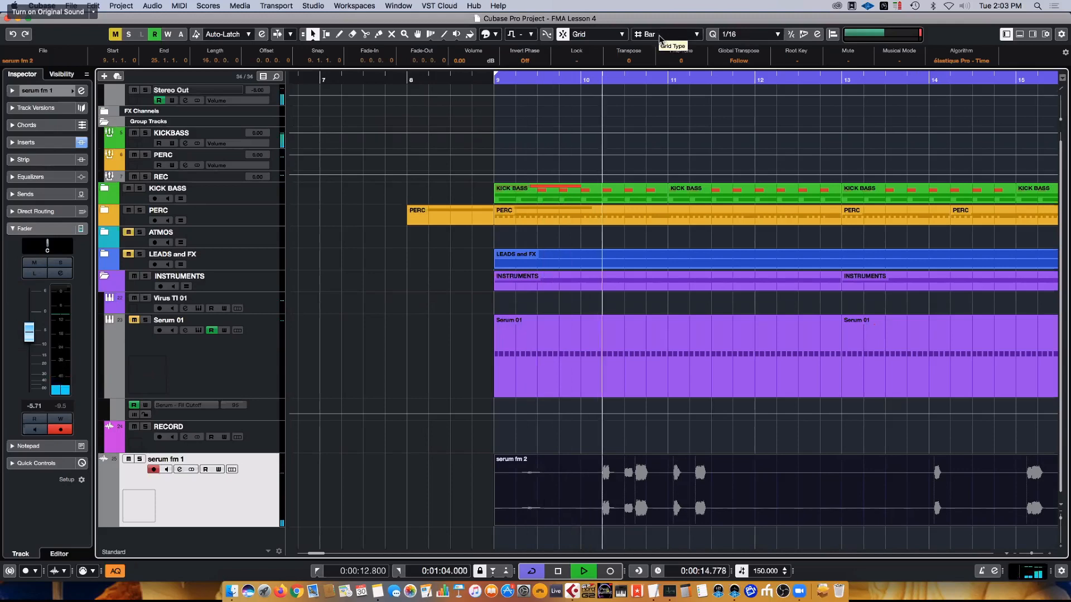
- With the grid type set to Beat, split the serum fm 2 clip at bars 11 and 12 and delete the middle piece
scroll(660, 39, "down", 1)
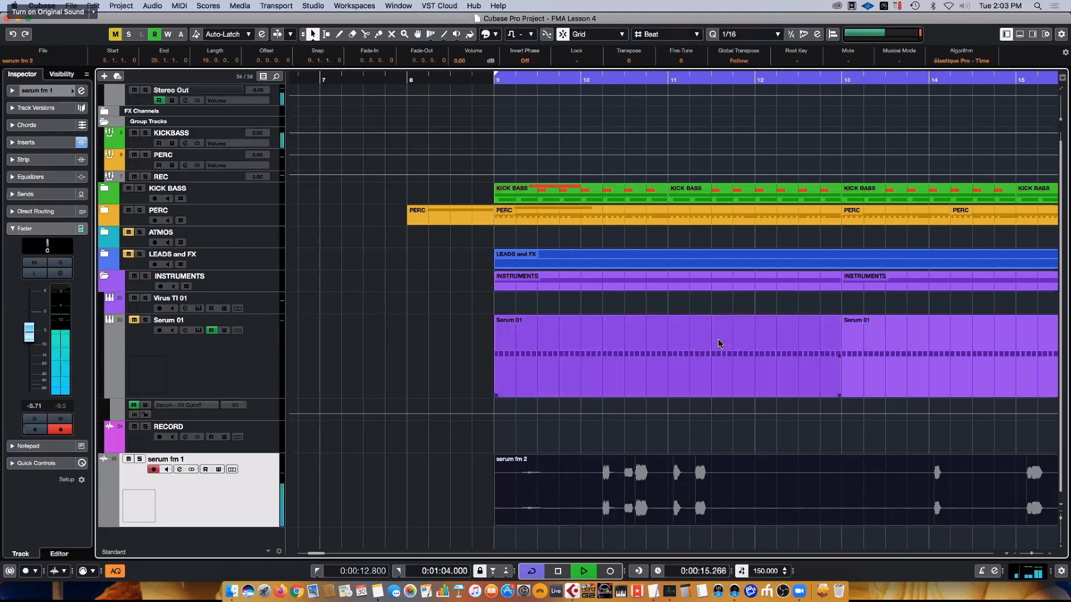
left_click(669, 479, "alt")
left_click(755, 486, "alt")
left_click(712, 500)
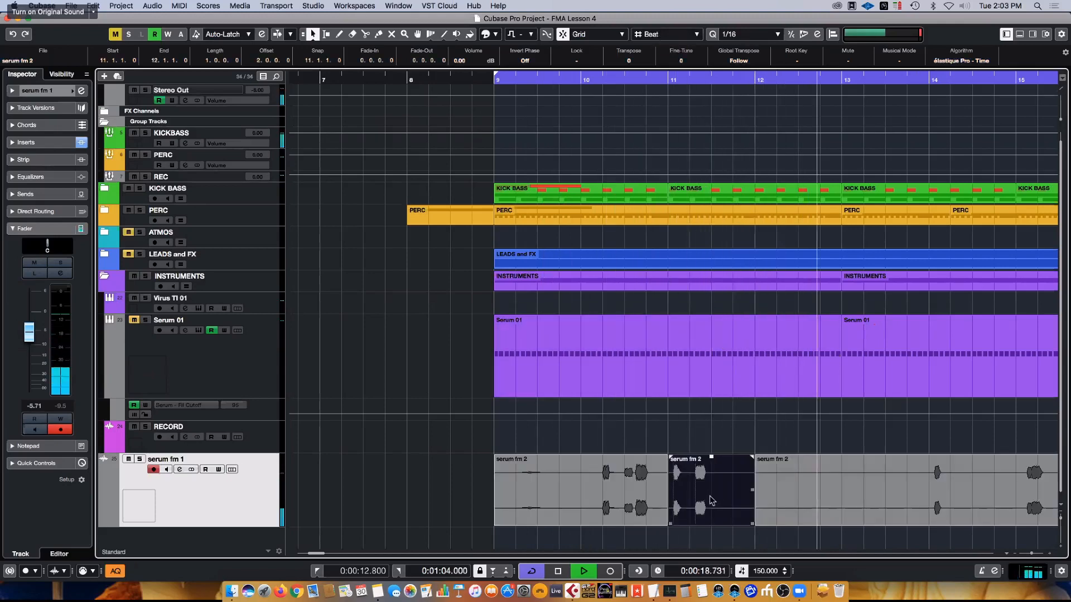
key("Delete")
- Play from just before bar 9 and trim the start of the second serum fm 2 piece to bar 13
left_click(473, 80)
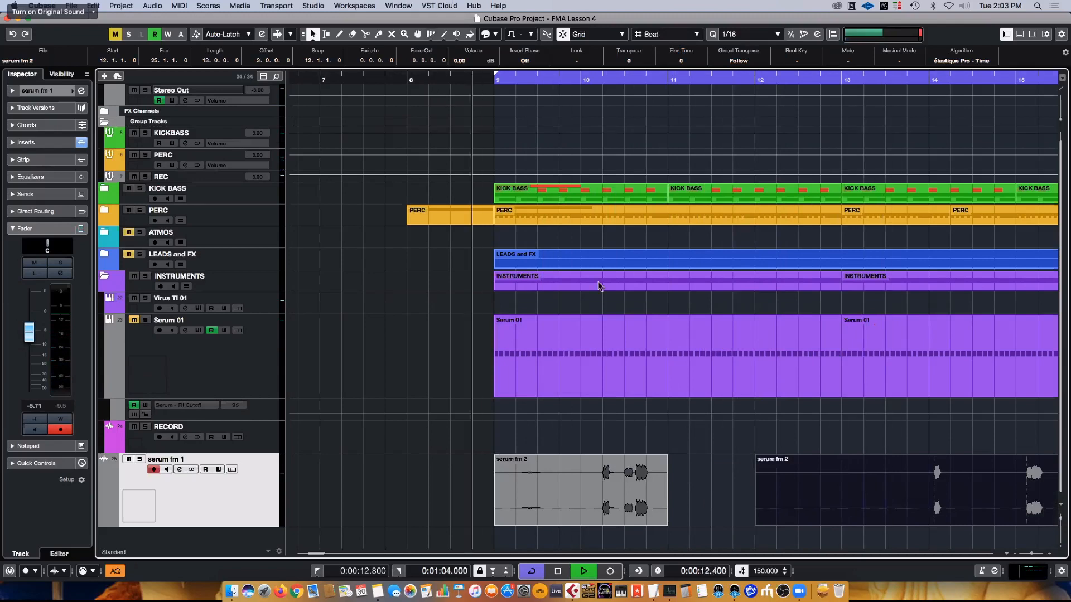
scroll(600, 285, "right", 4)
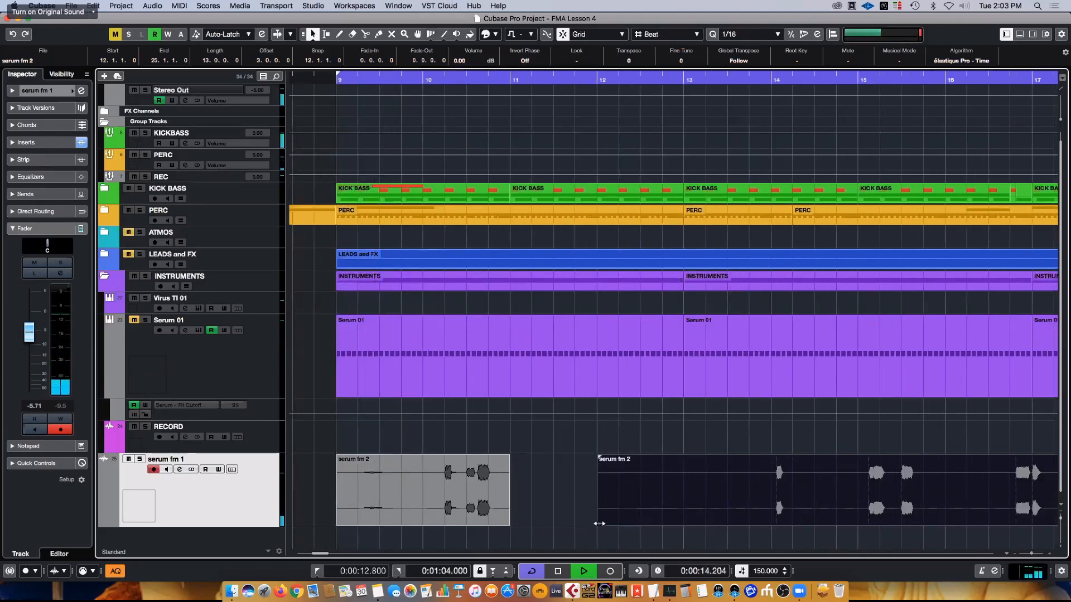
left_click_drag(599, 523, 685, 523)
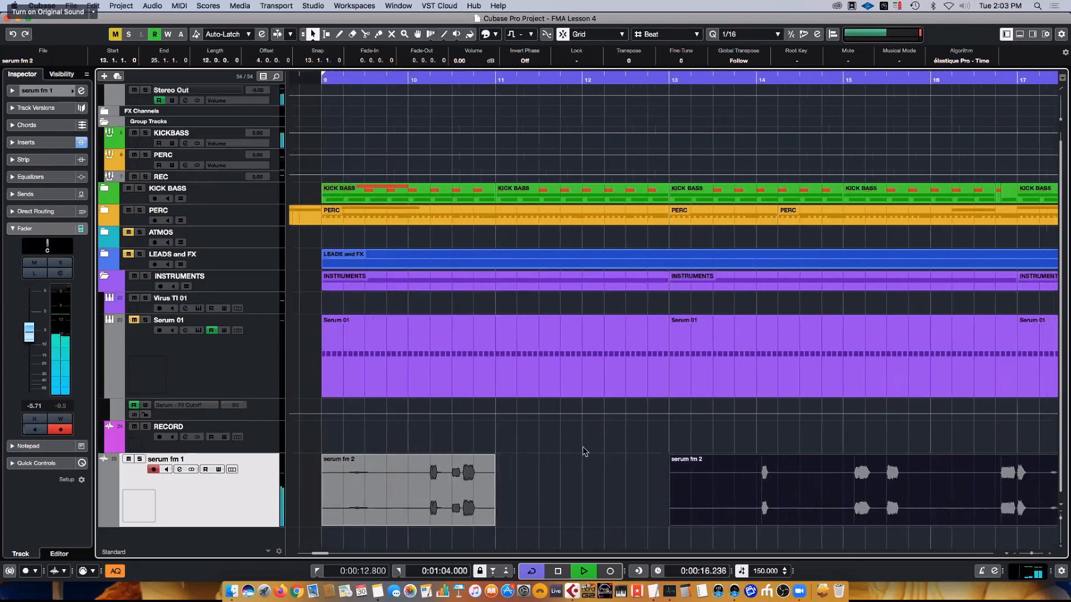
- Split the serum fm 2 piece starting at bar 13 at bars 14 and 15, and delete the bar 13 section
scroll(585, 452, "right", 3)
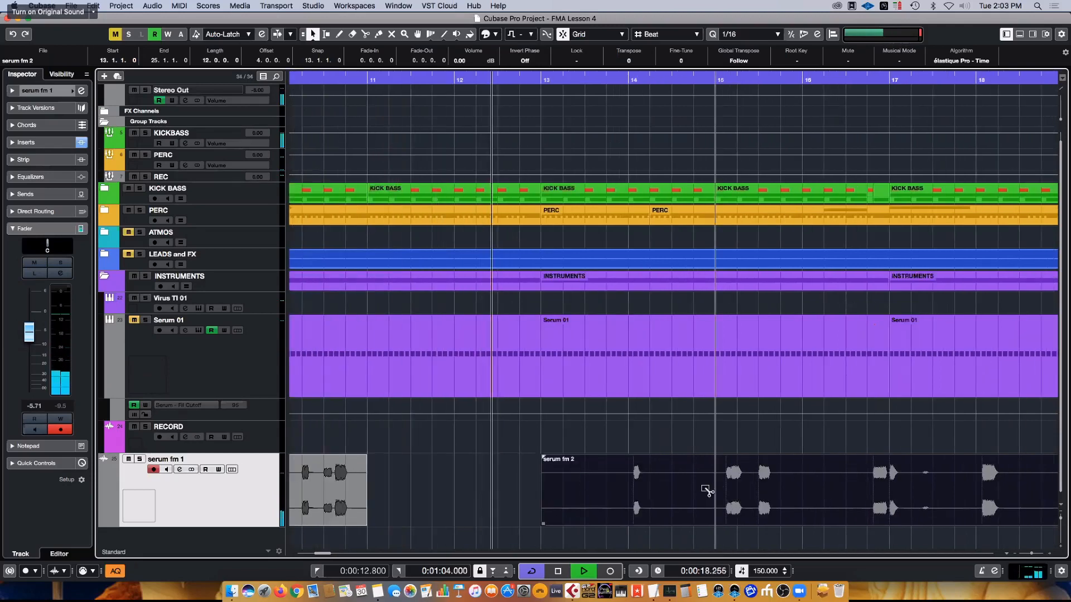
left_click(721, 481)
left_click(592, 497)
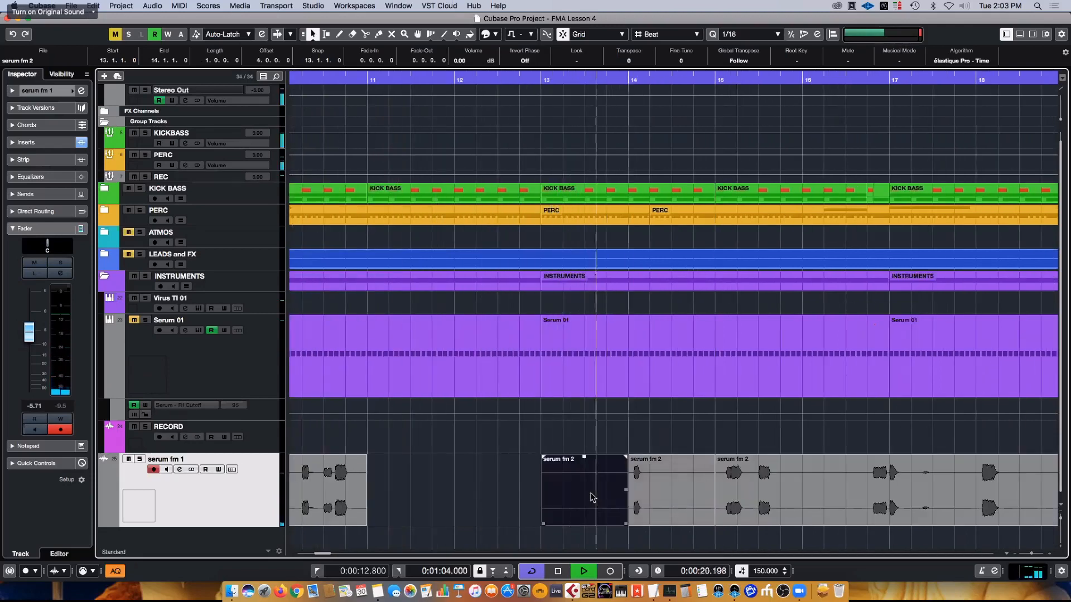
key("Delete")
- Move the one-bar serum fm 2 piece from bar 14 to bar 13
left_click(647, 496)
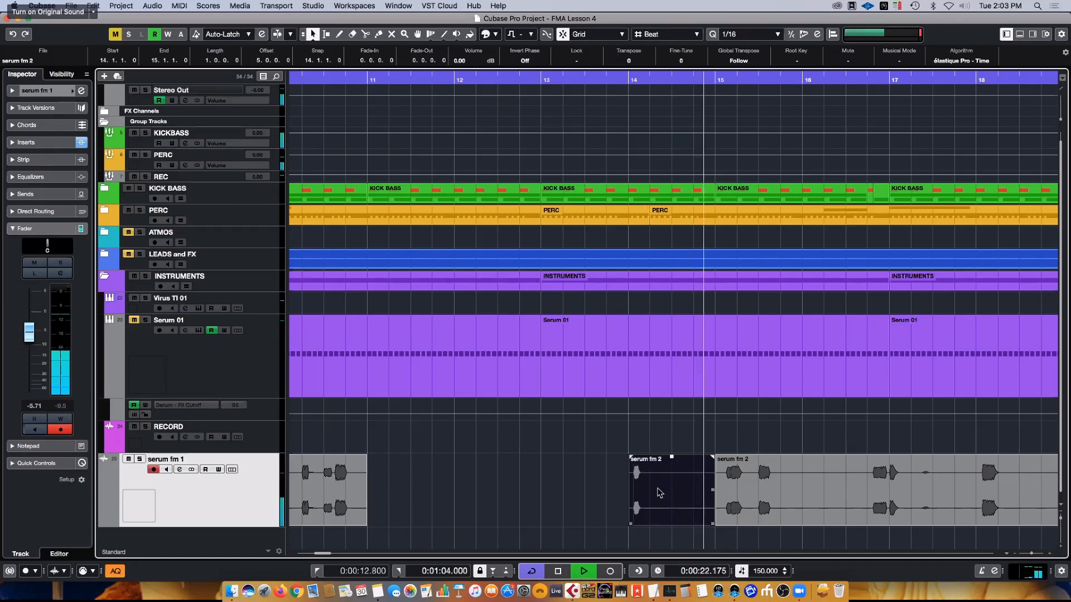
left_click_drag(665, 491, 575, 499)
scroll(575, 500, "left", 5)
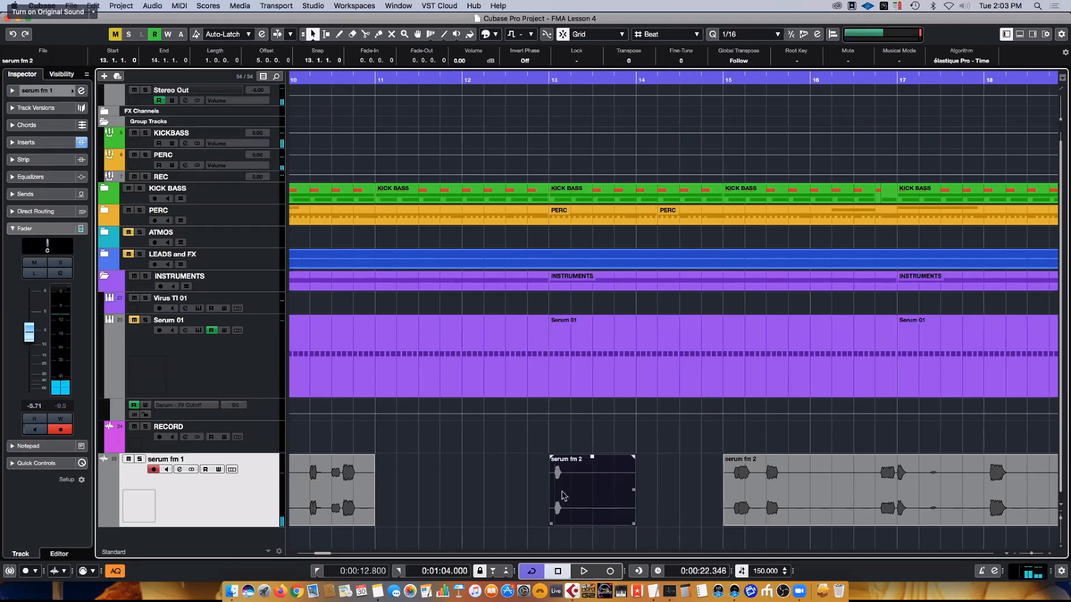
- Split off the first three beats of the serum fm 2 piece at bar 15 and move them to bar 14
scroll(670, 479, "right", 5)
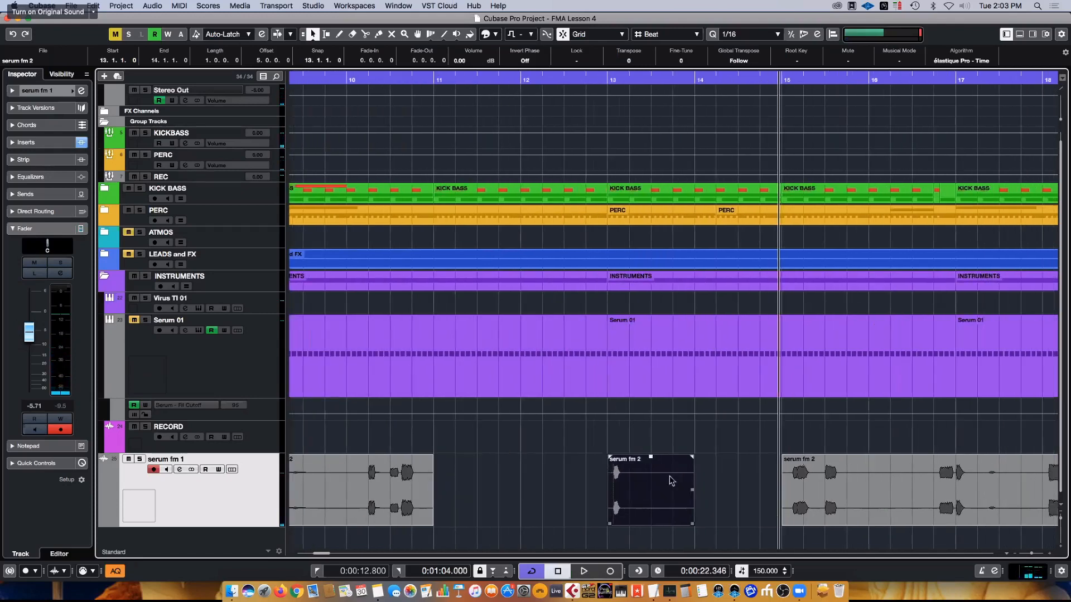
left_click(779, 480)
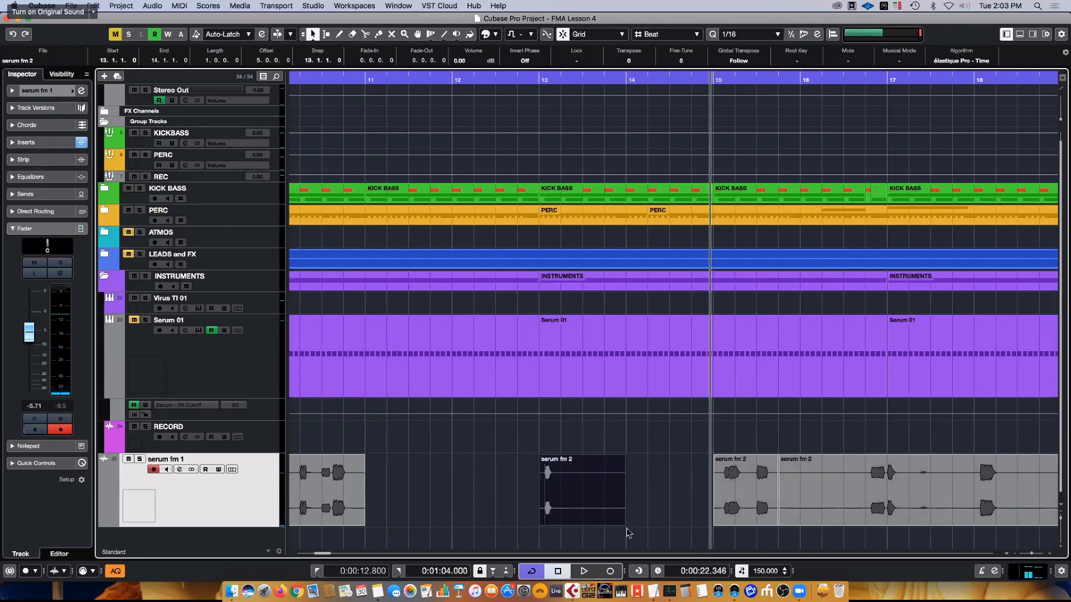
left_click_drag(739, 483, 678, 481)
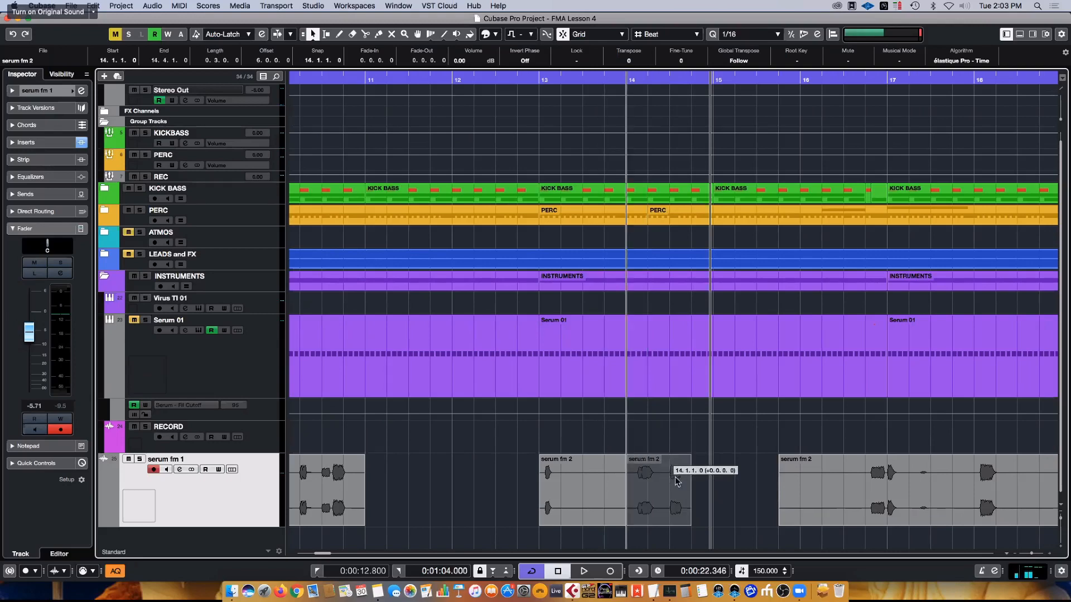
scroll(544, 336, "left", 3)
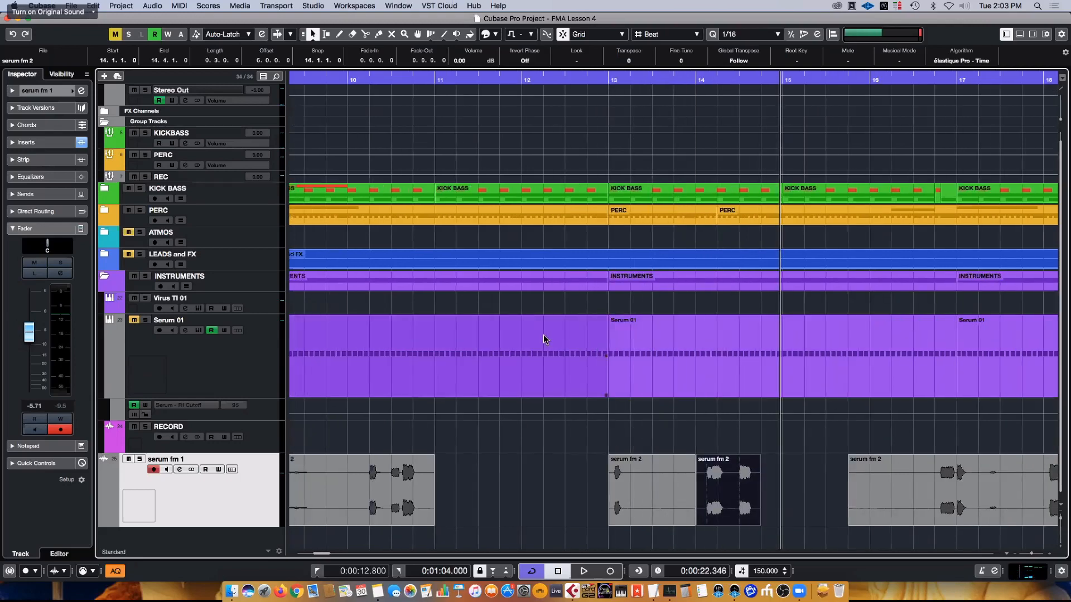
- Play from the loop start and trim the start of the first serum fm 2 piece to bar 10
key("KP_1")
key("space")
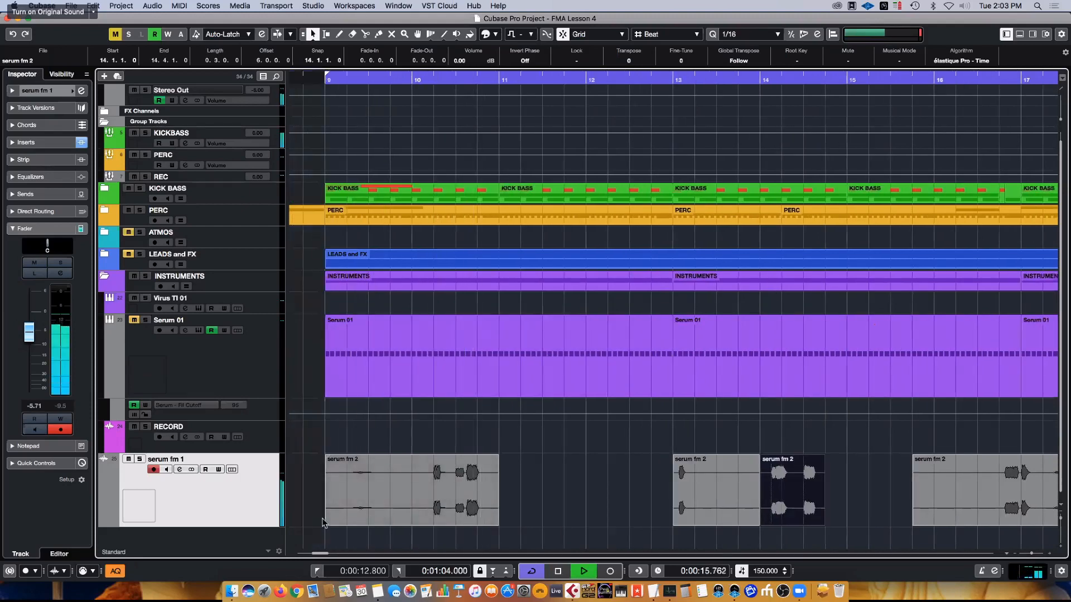
left_click_drag(336, 522, 410, 513)
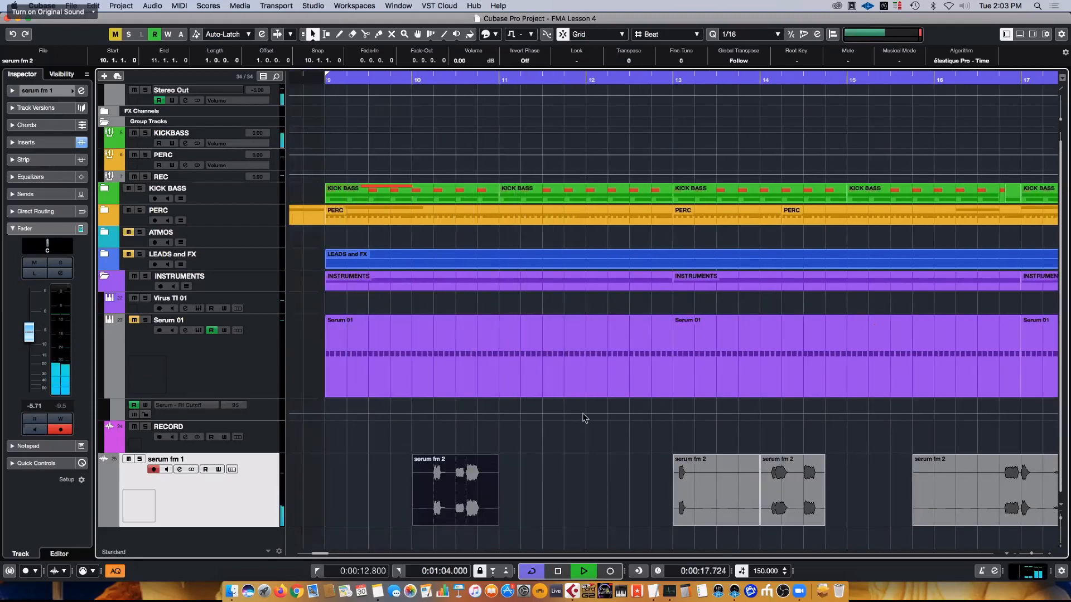
- Trim the start of the long serum fm 2 piece that ends at bar 25 to 16.3.1
scroll(577, 417, "right", 5)
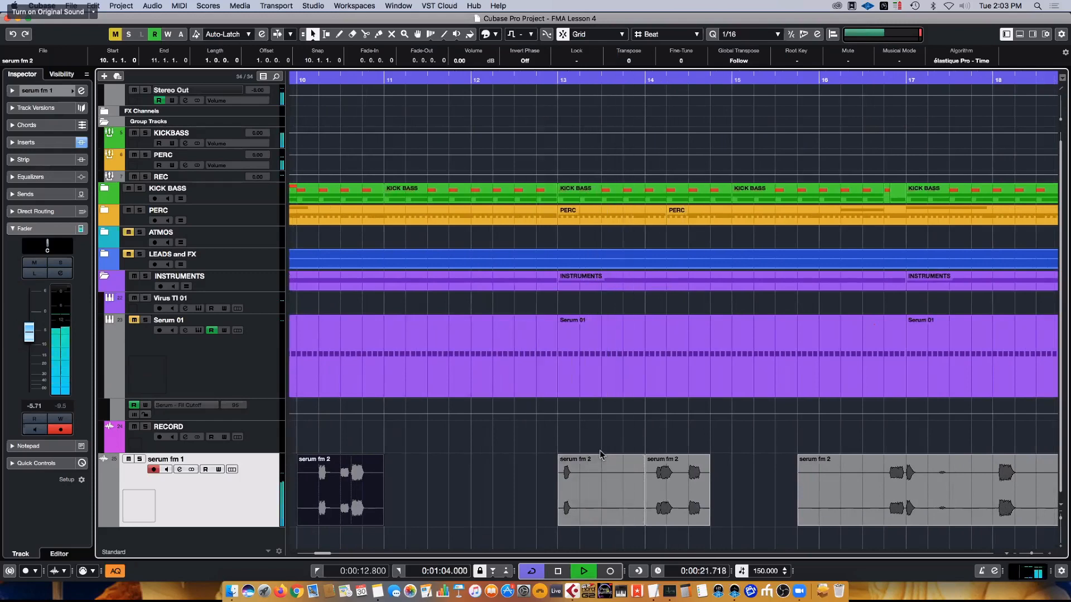
scroll(690, 487, "right", 5)
scroll(690, 489, "right", 6)
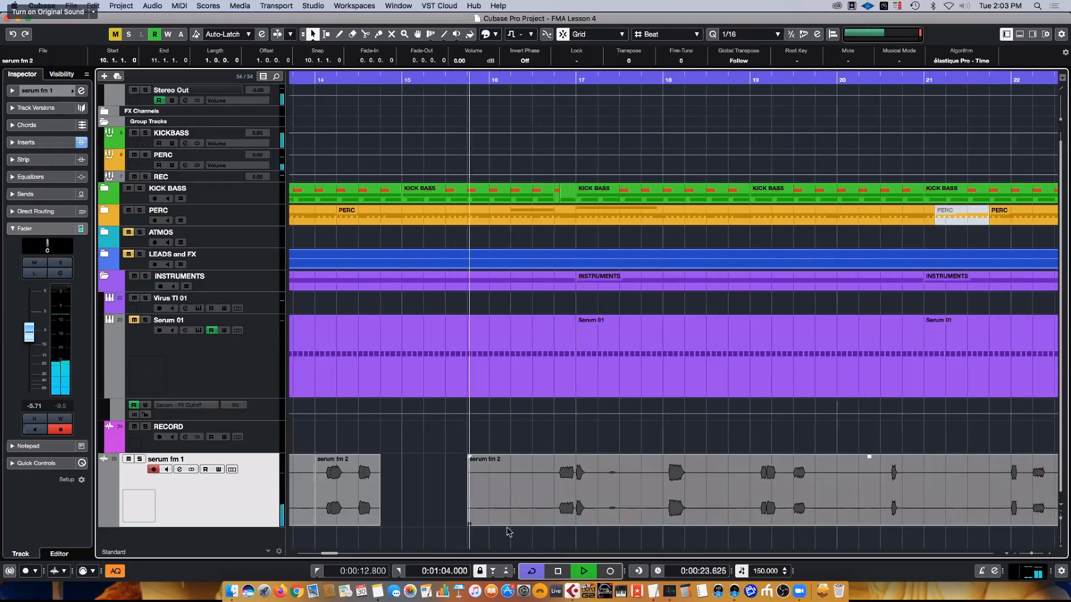
left_click_drag(469, 523, 546, 523)
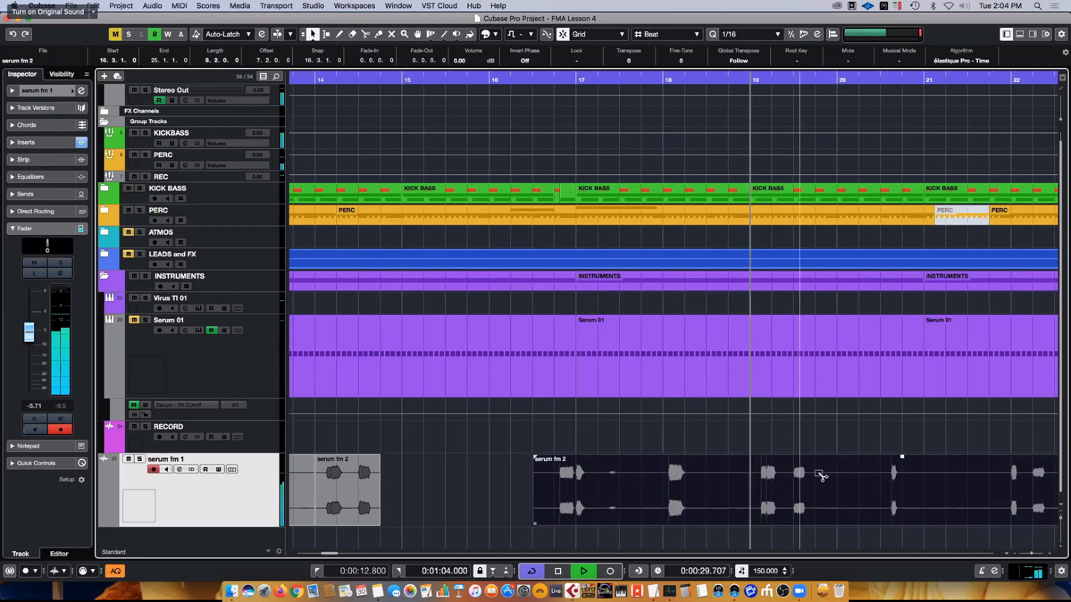
- Split the long serum fm 2 piece at 20.3.1 and 21.2.1 and delete the section in between
scroll(687, 492, "right", 7)
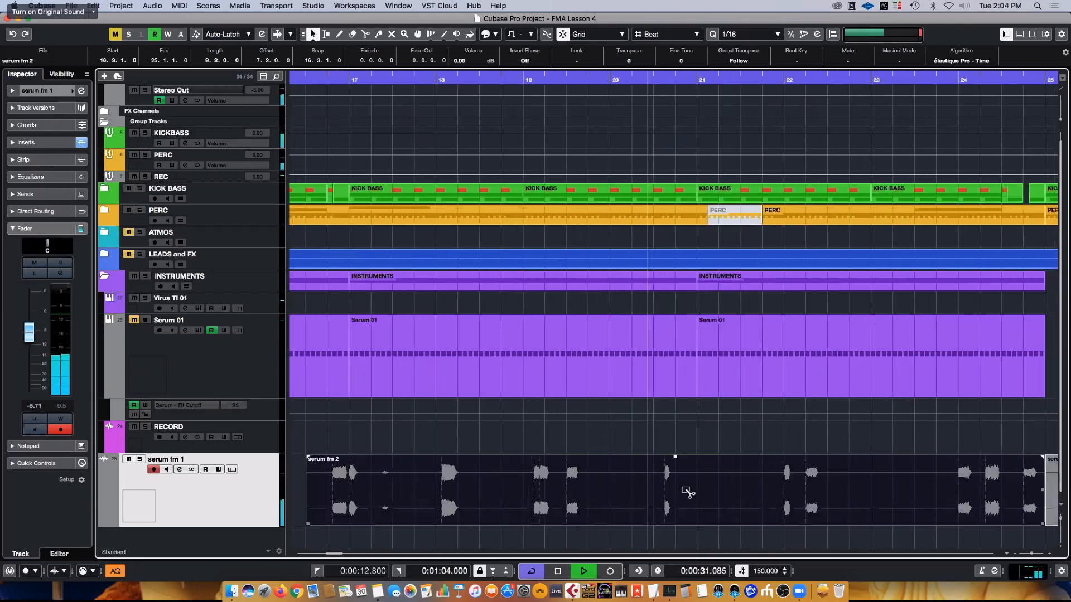
left_click(655, 495, "alt")
left_click(716, 489, "alt")
left_click(681, 496)
key("Delete")
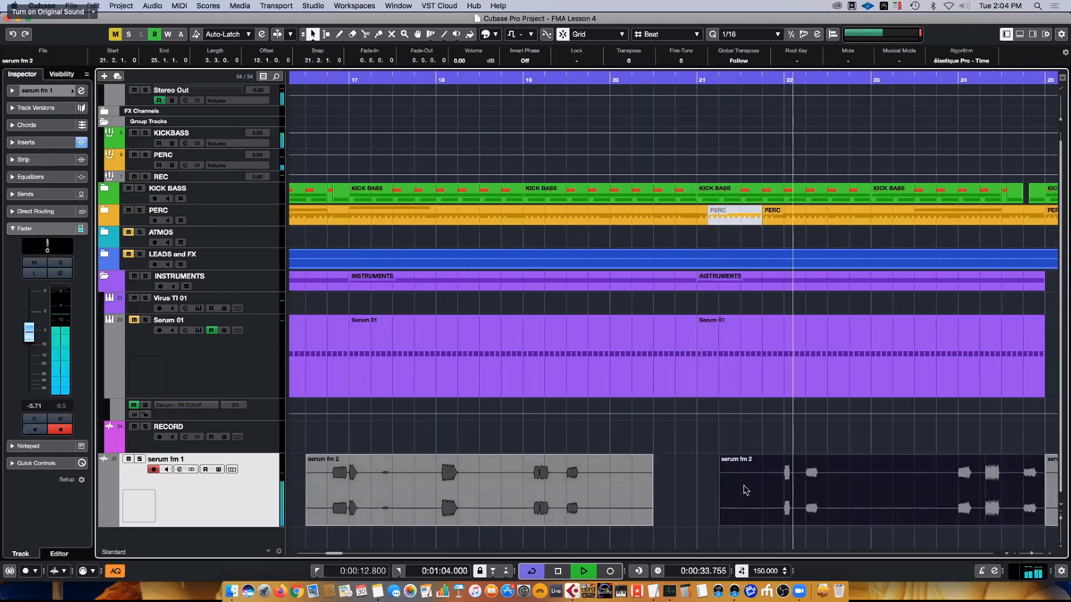
- Split the serum fm 2 piece ending at bar 25 at 23.4.1, 24.2.1 and 24.3.1, and delete the beat between the last two cuts
scroll(690, 496, "right", 8)
left_click(687, 494, "alt")
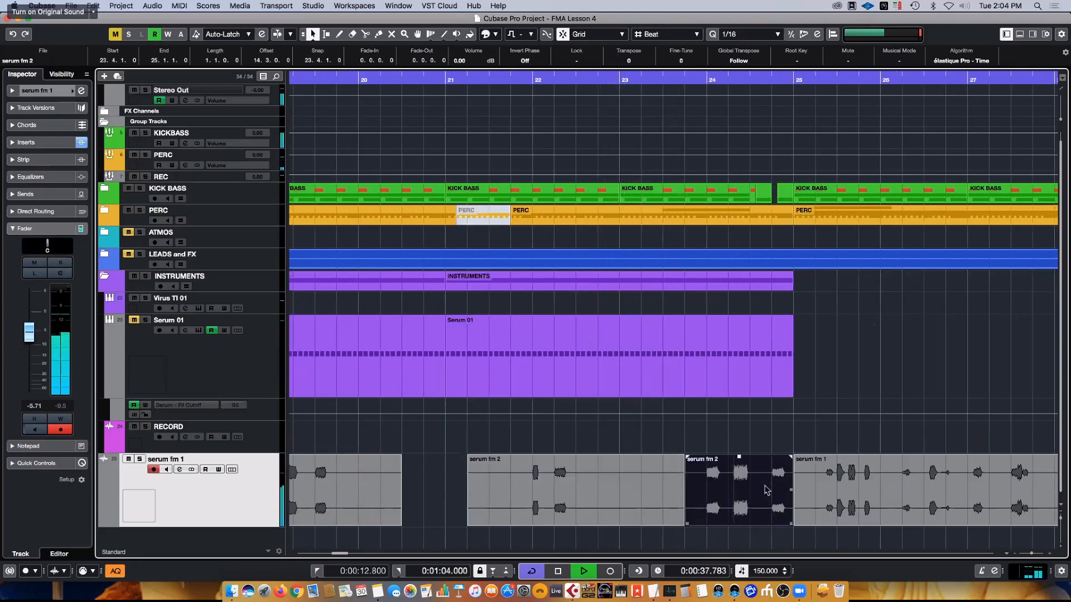
left_click(737, 490, "alt")
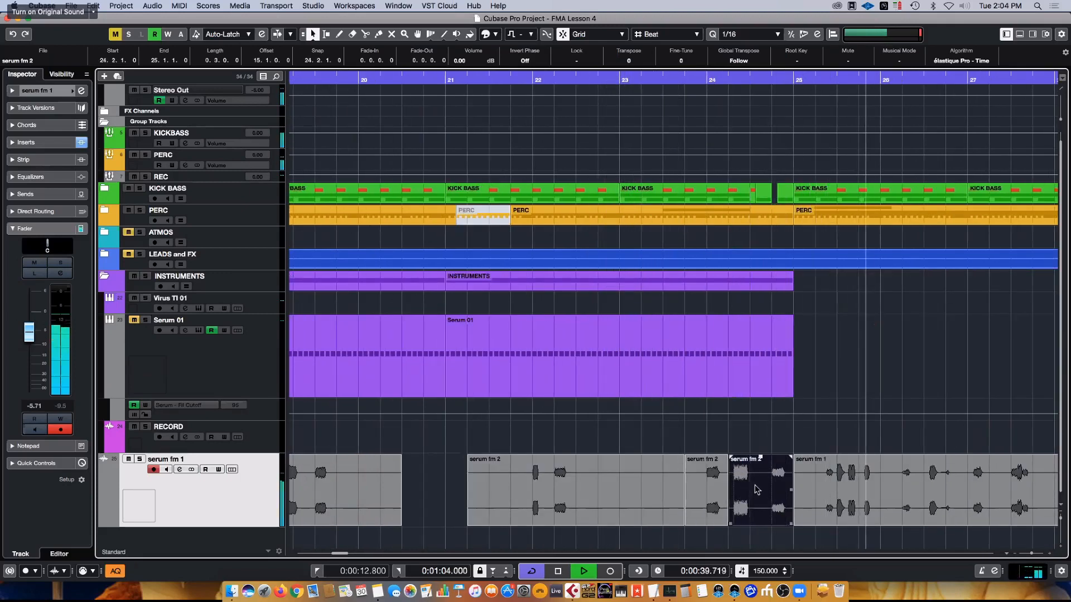
left_click(756, 487, "alt")
left_click(744, 493)
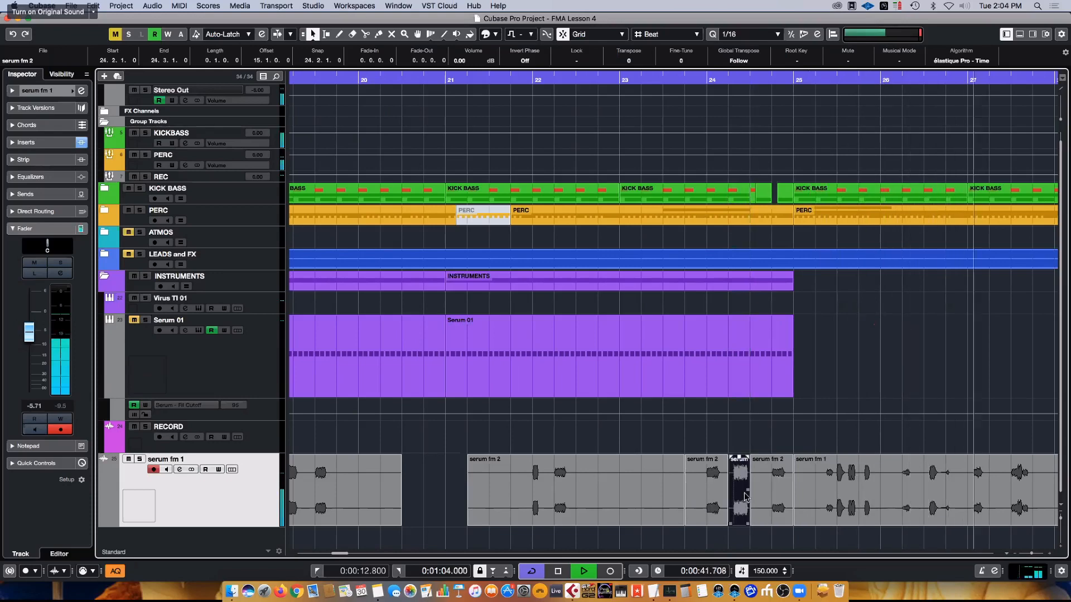
key("Delete")
- Stop playback and expand the LEADS and FX folder track to show its BP SAW and bp gated saw tracks
key("g")
key("g")
key("g")
key("g")
key("g")
key("g")
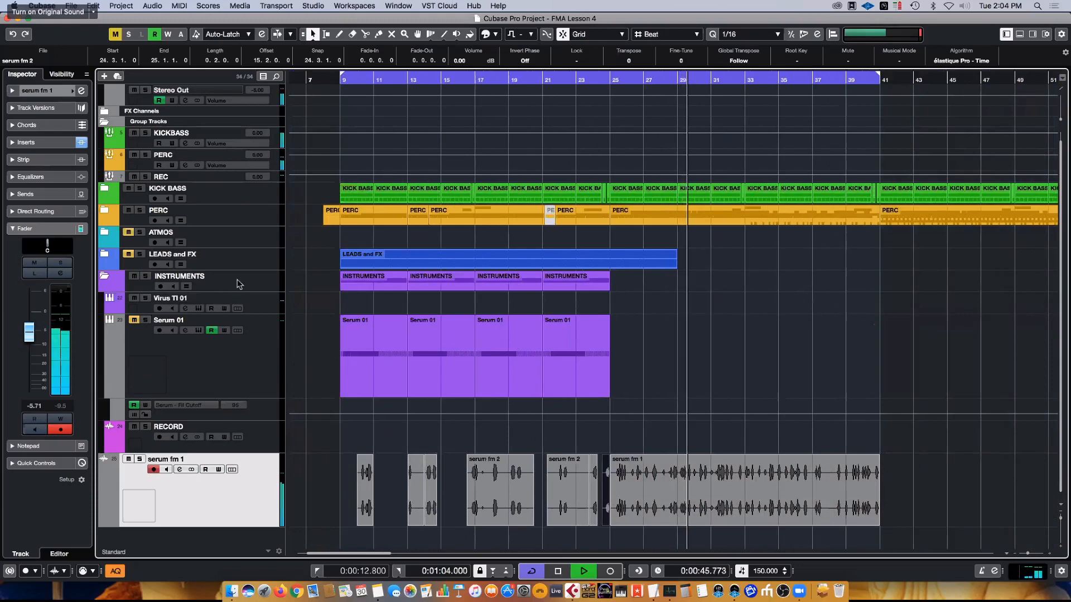
key("space")
left_click(208, 266)
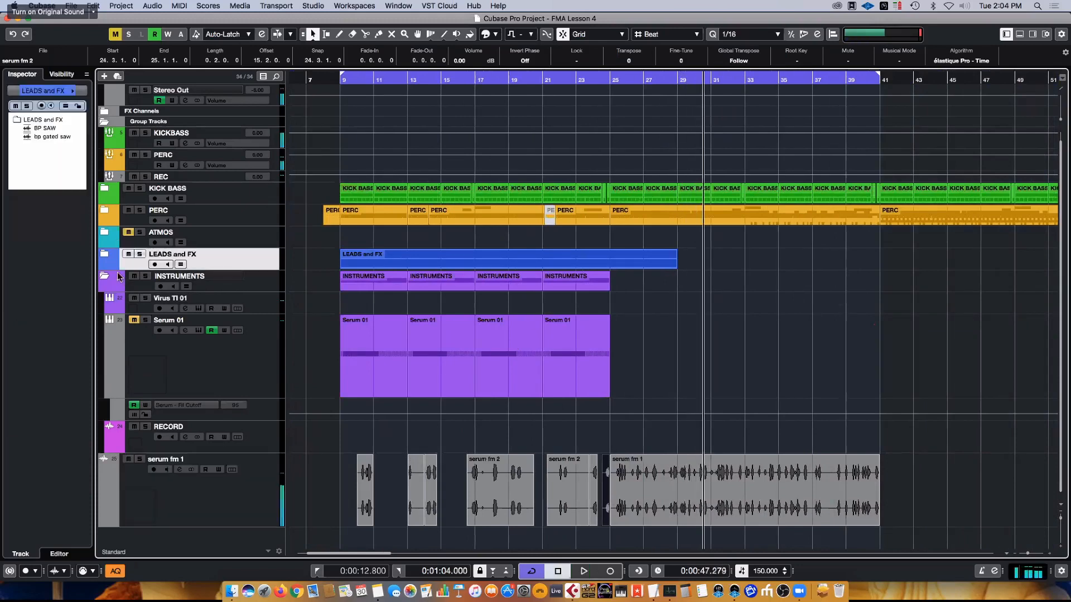
left_click_drag(118, 268, 206, 300)
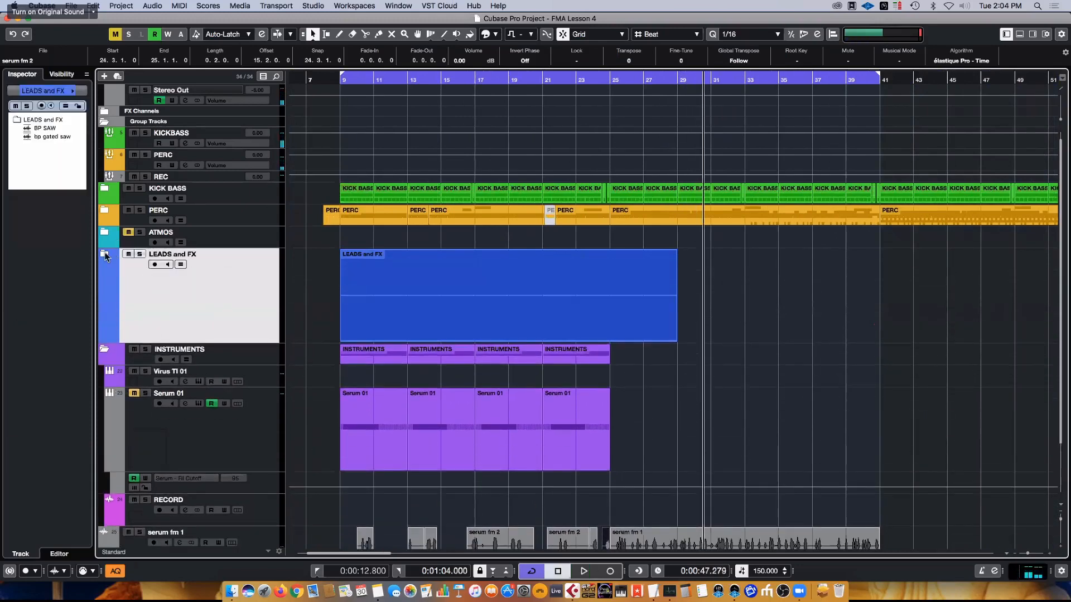
scroll(481, 332, "down", 7)
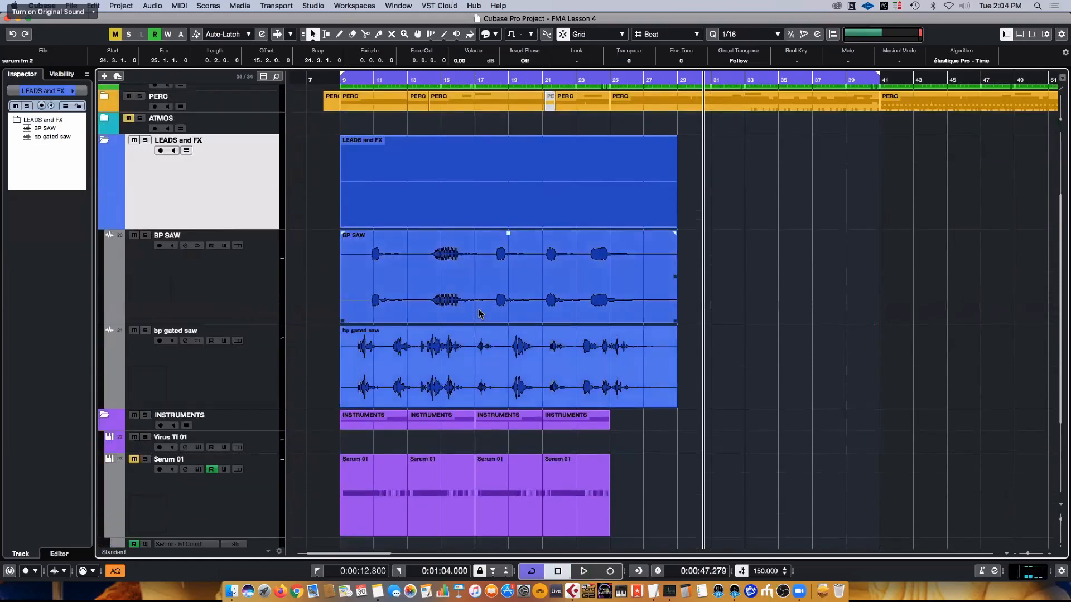
- Move the bp gated saw clip along its own track so that it starts at bar 25
left_click_drag(459, 287, 750, 286)
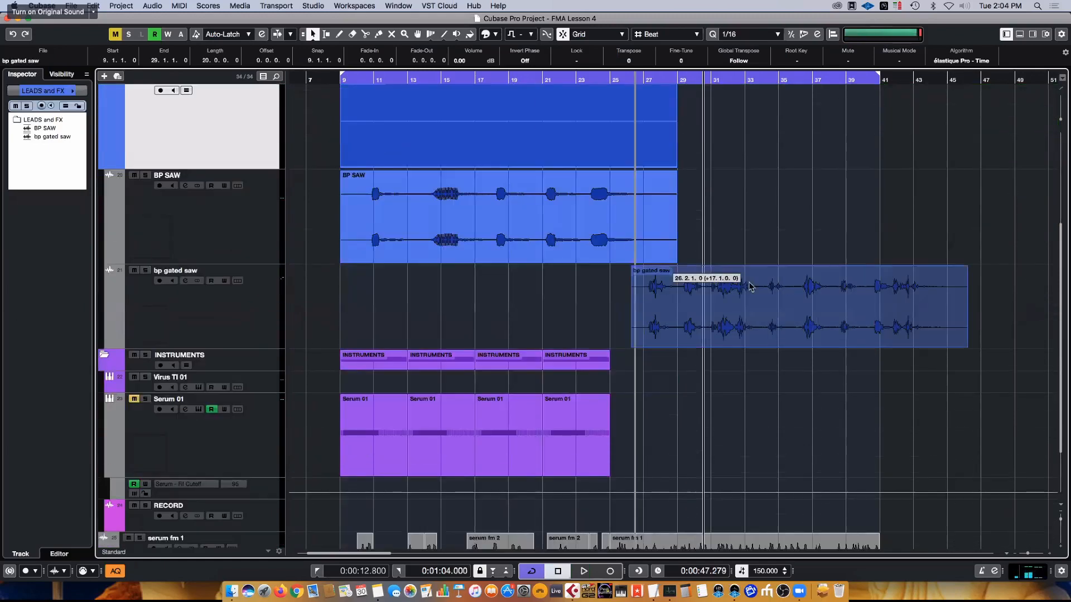
left_click_drag(641, 328, 630, 317)
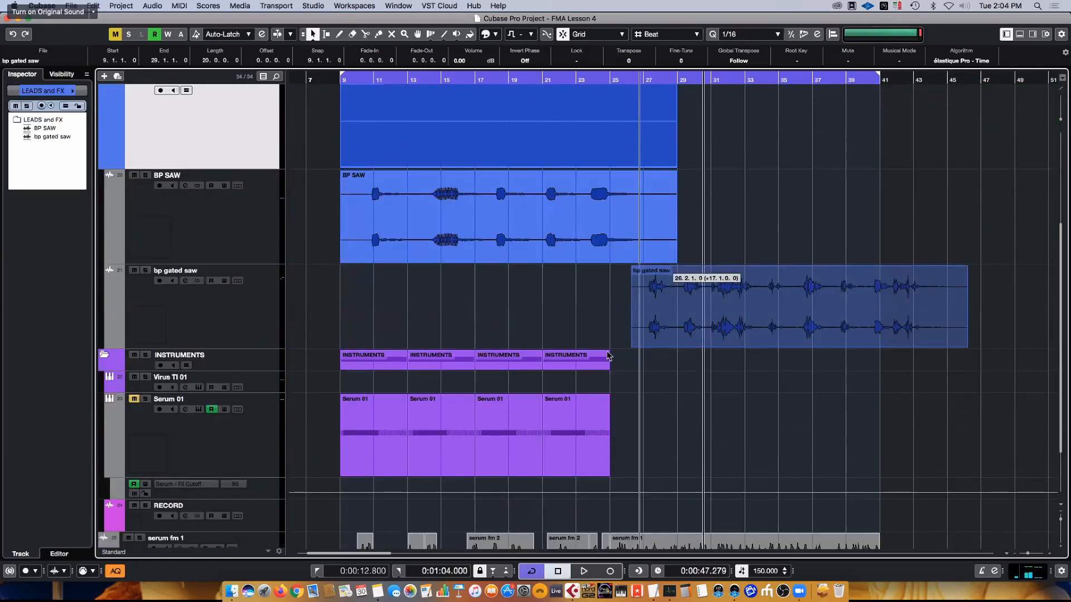
left_click_drag(608, 356, 618, 282)
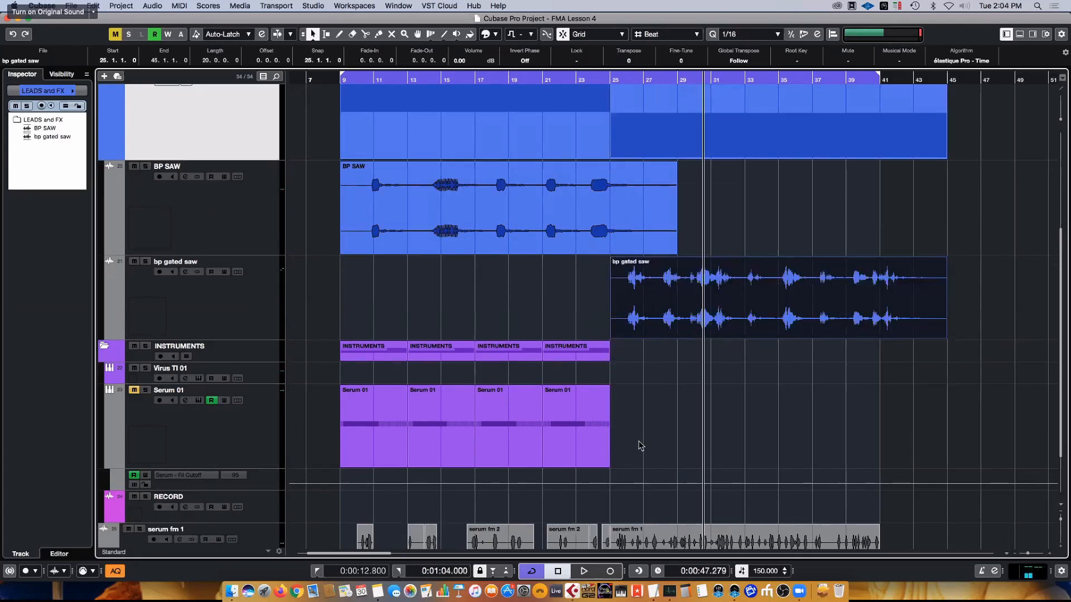
- Play from bar 8 and insert FabFilter Pro-Q 3 on the bp gated saw track, leaving its window closed and BP SAW selected
key("space")
left_click(323, 80)
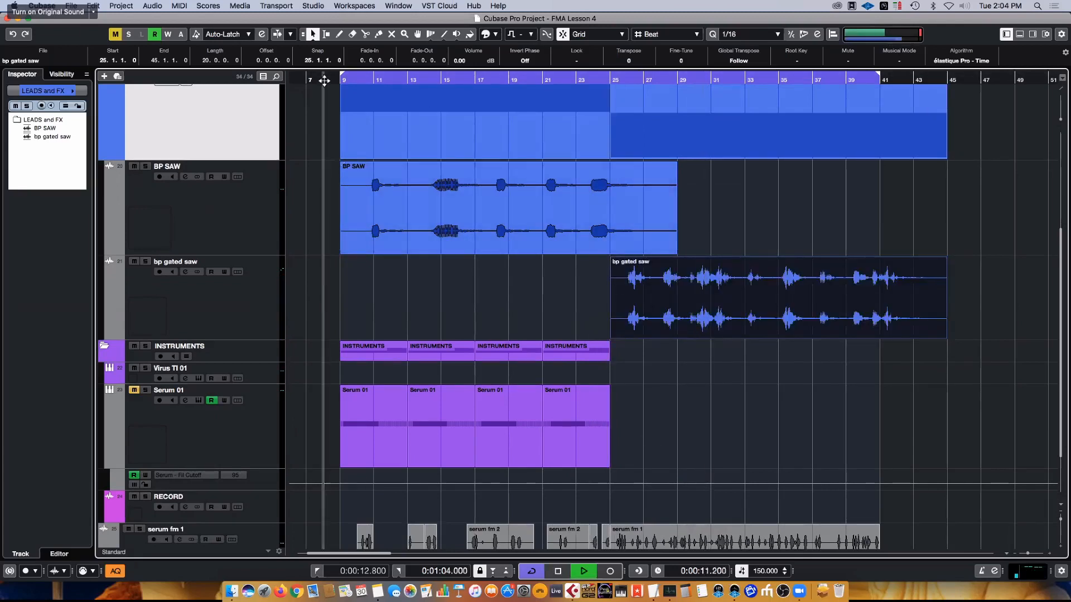
left_click(298, 291)
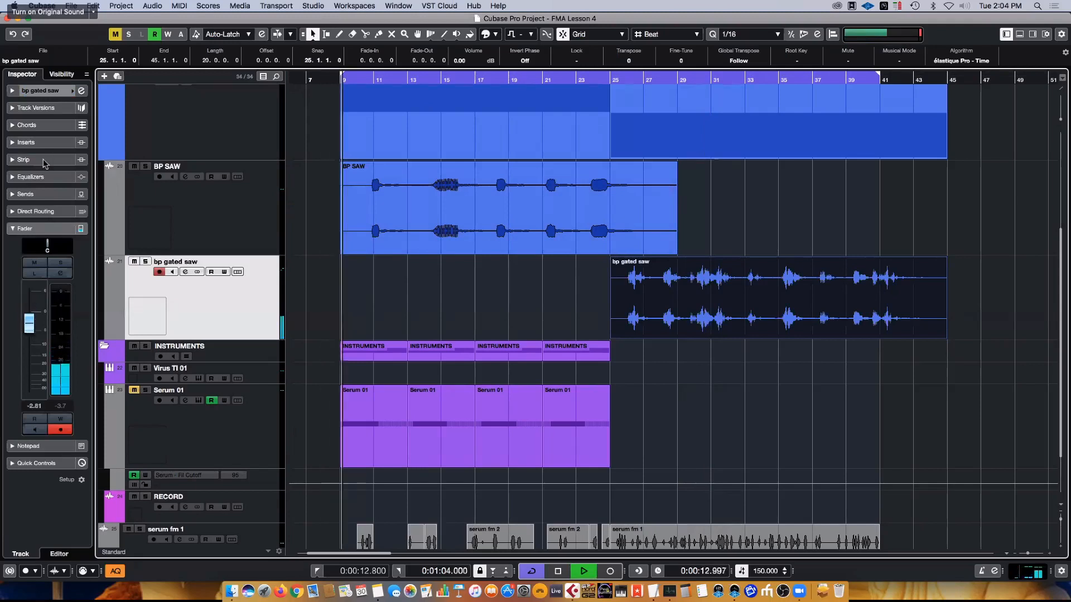
left_click(30, 175)
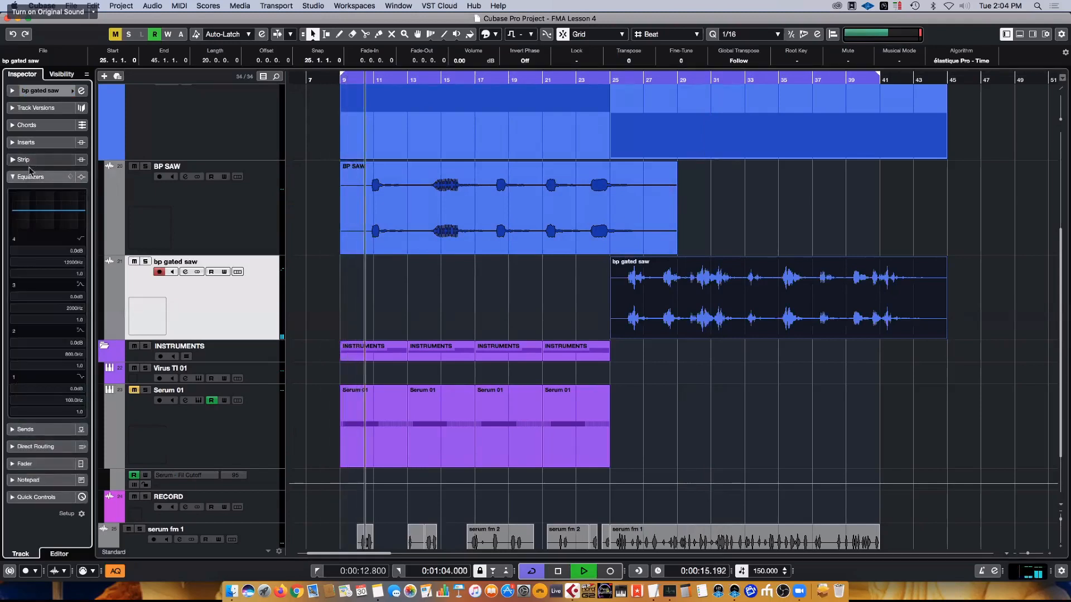
left_click(30, 175)
left_click(26, 143)
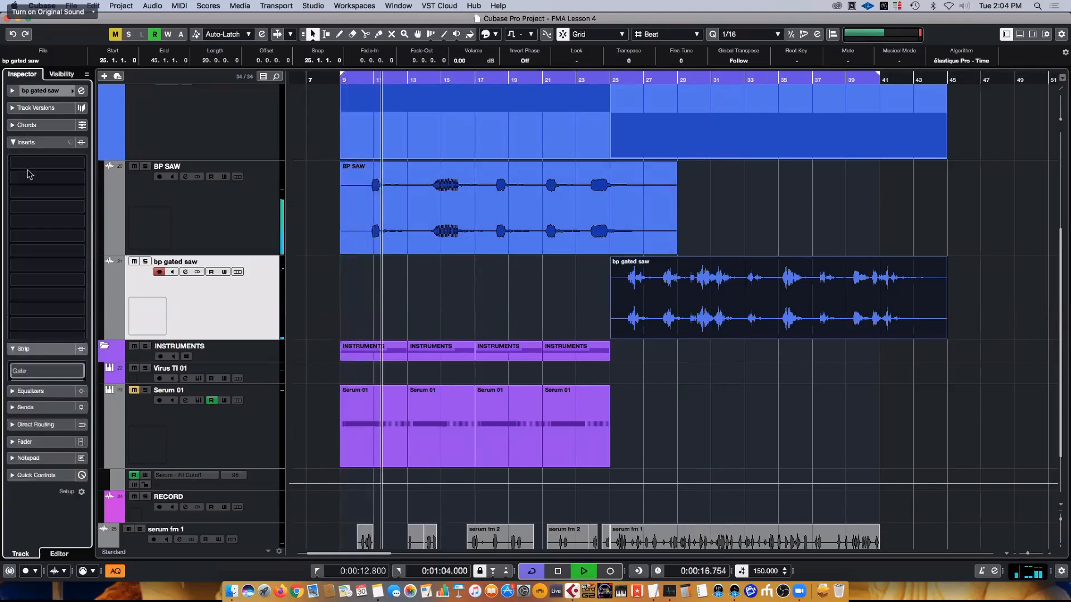
left_click(45, 250)
type("pro")
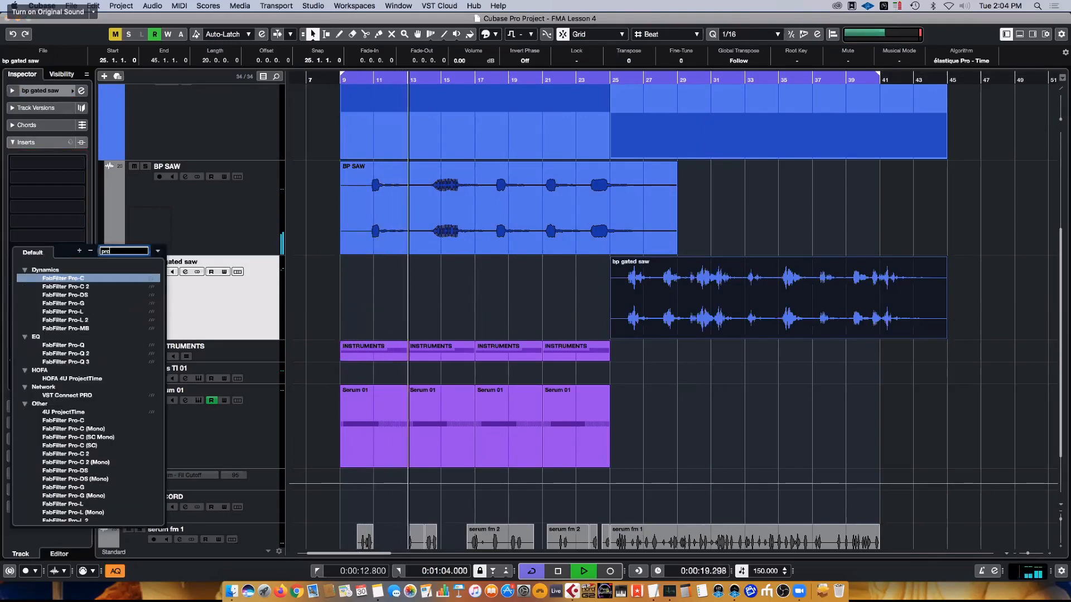
scroll(61, 491, "down", 5)
left_click(86, 496)
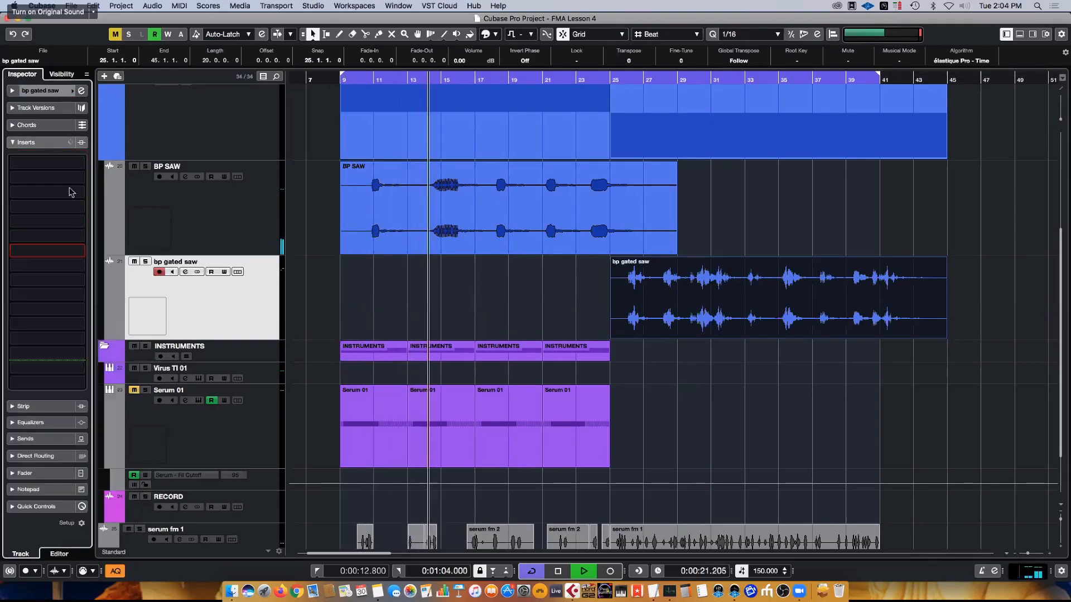
left_click(113, 200)
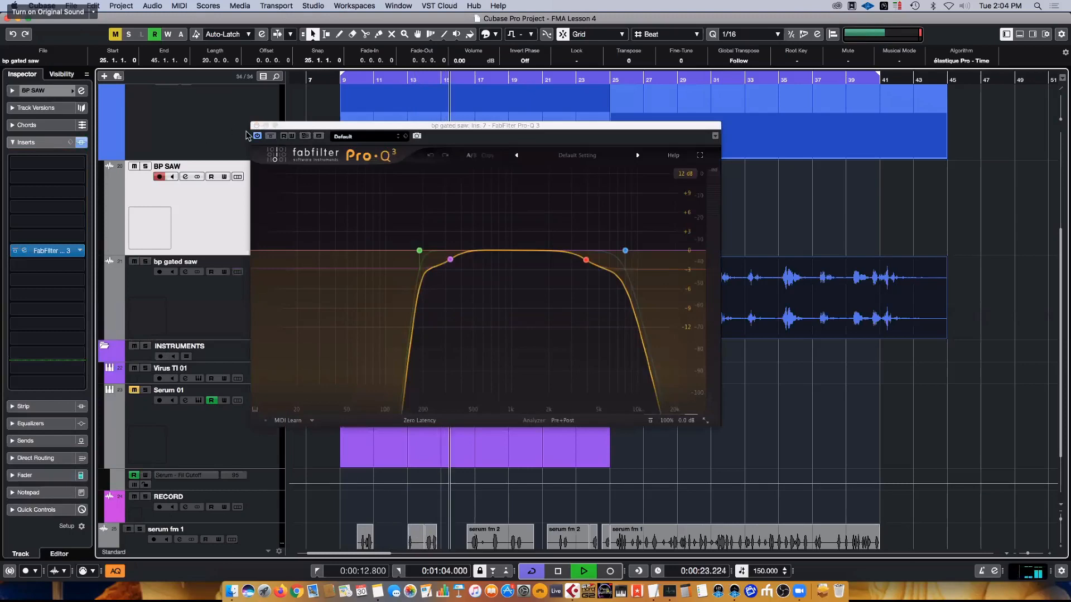
left_click(256, 125)
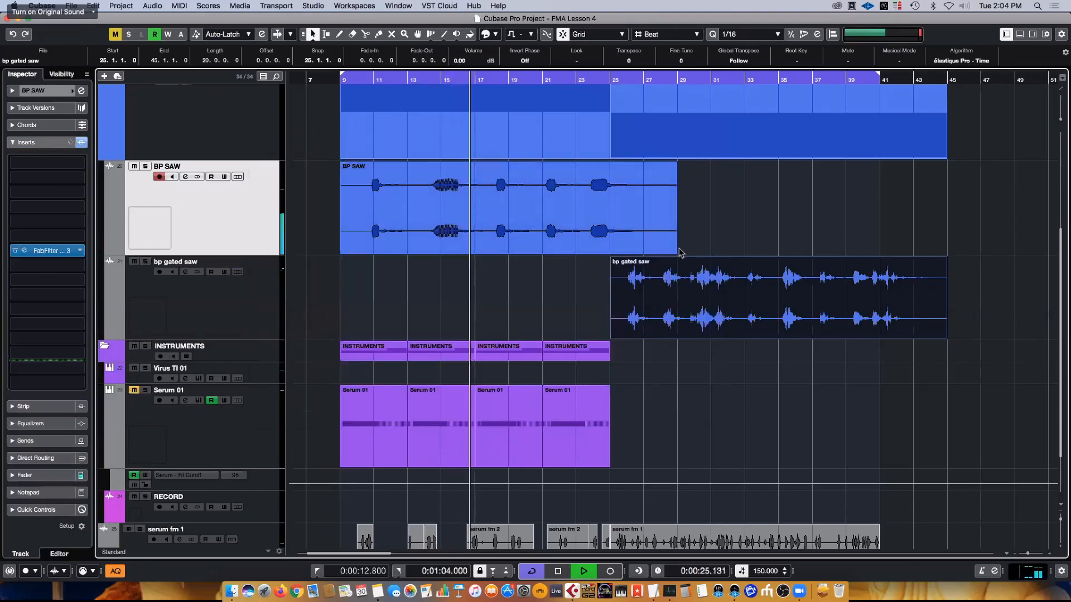
- Select the serum fm 1 track, listen to the edited clips together with the saw leads, and stop playback
scroll(680, 253, "down", 3)
key("g")
key("g")
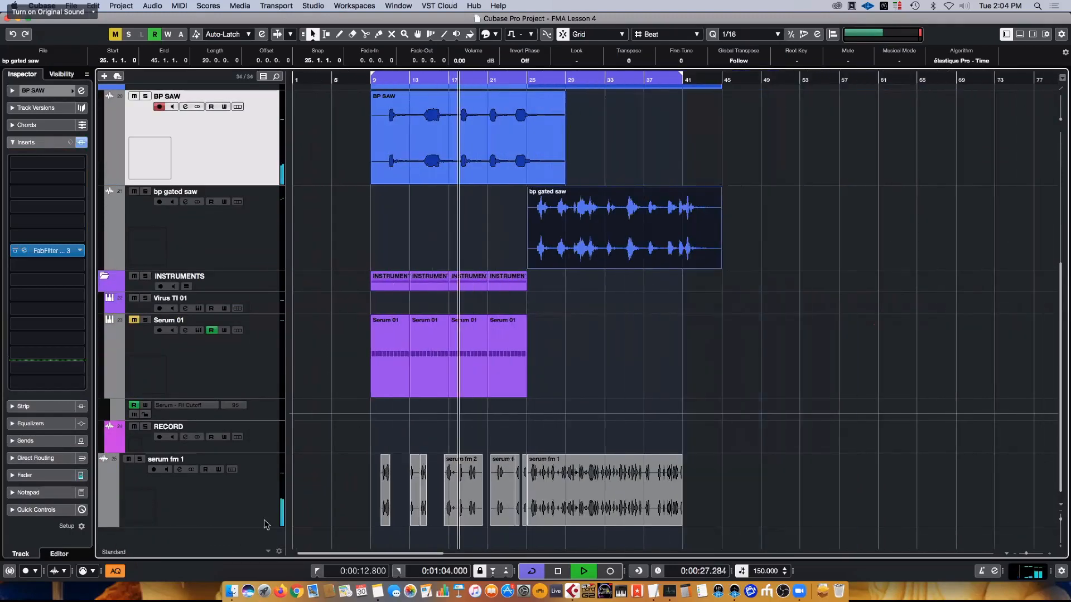
left_click(233, 509)
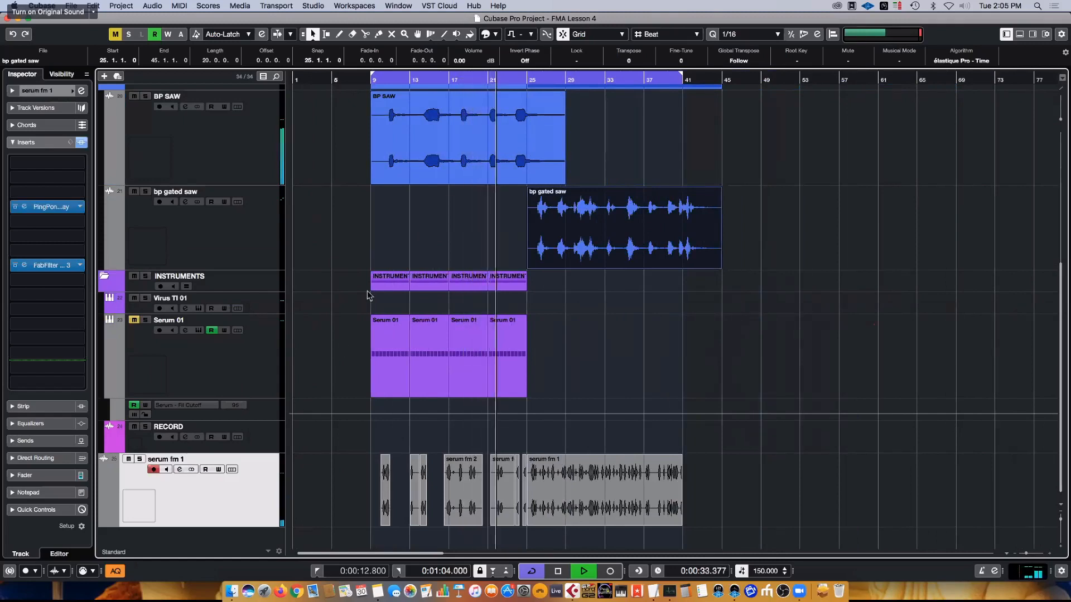
left_click(437, 335)
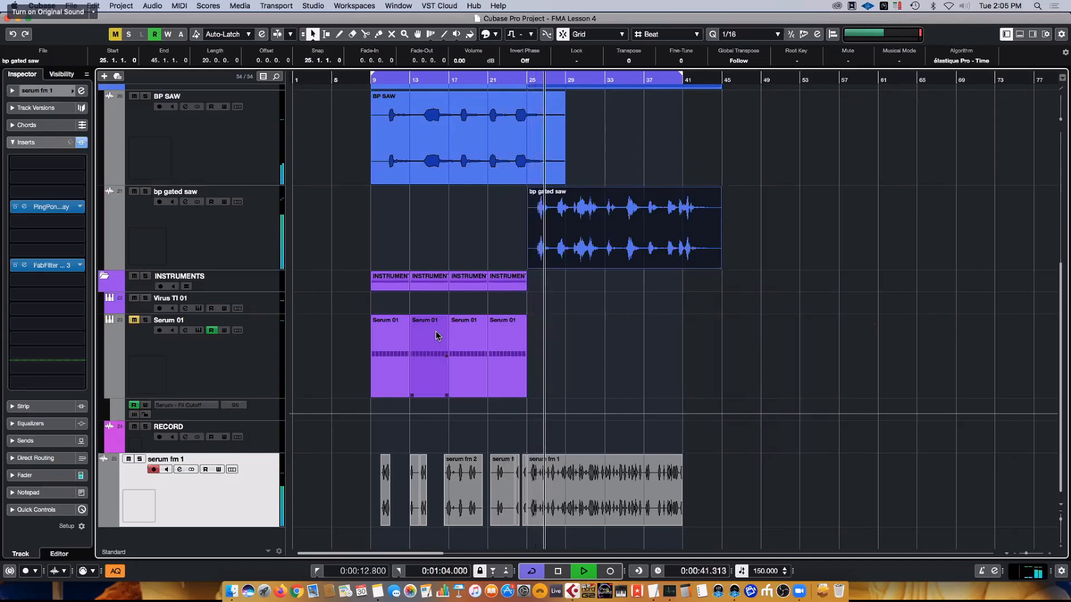
key("space")
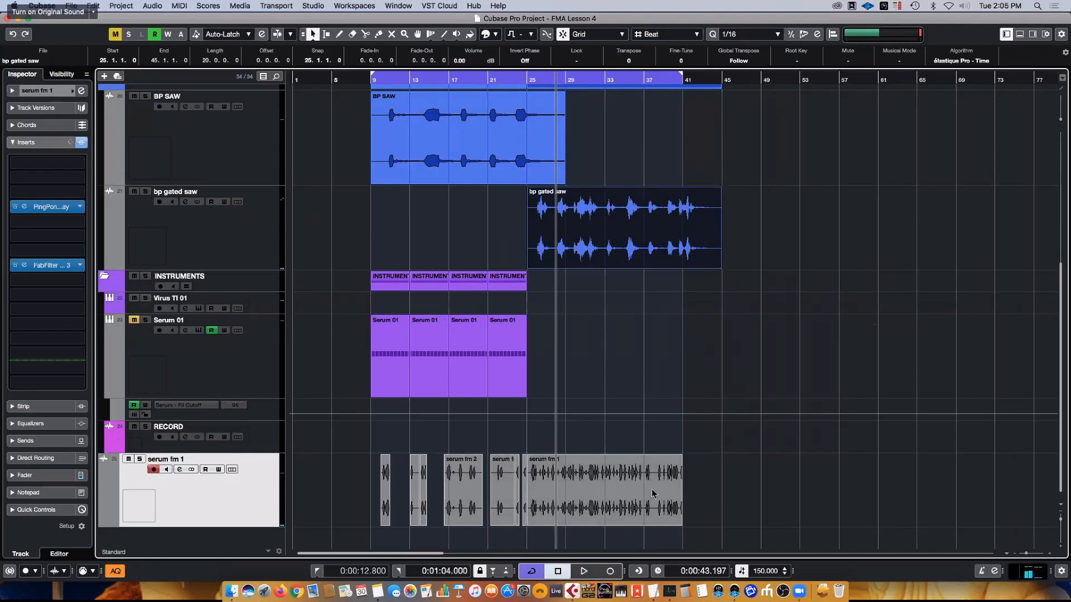
- Examine how the serum fm clips line up with the BP SAW and bp gated saw clips between bars 9 and 41
left_click(628, 497)
key("h")
key("h")
key("h")
key("h")
key("h")
key("h")
key("h")
key("h")
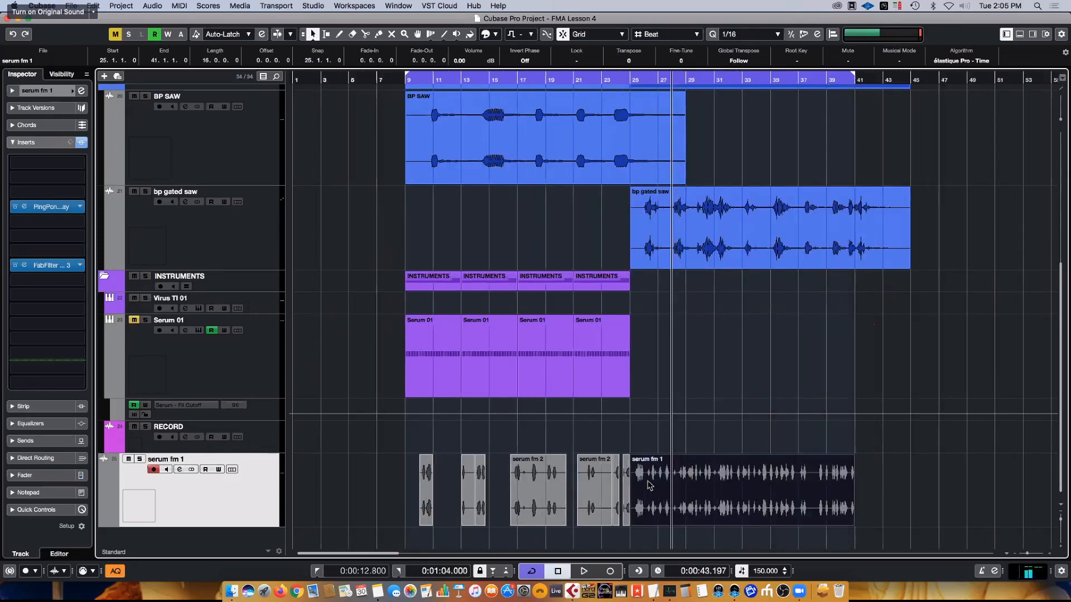
scroll(717, 468, "right", 5)
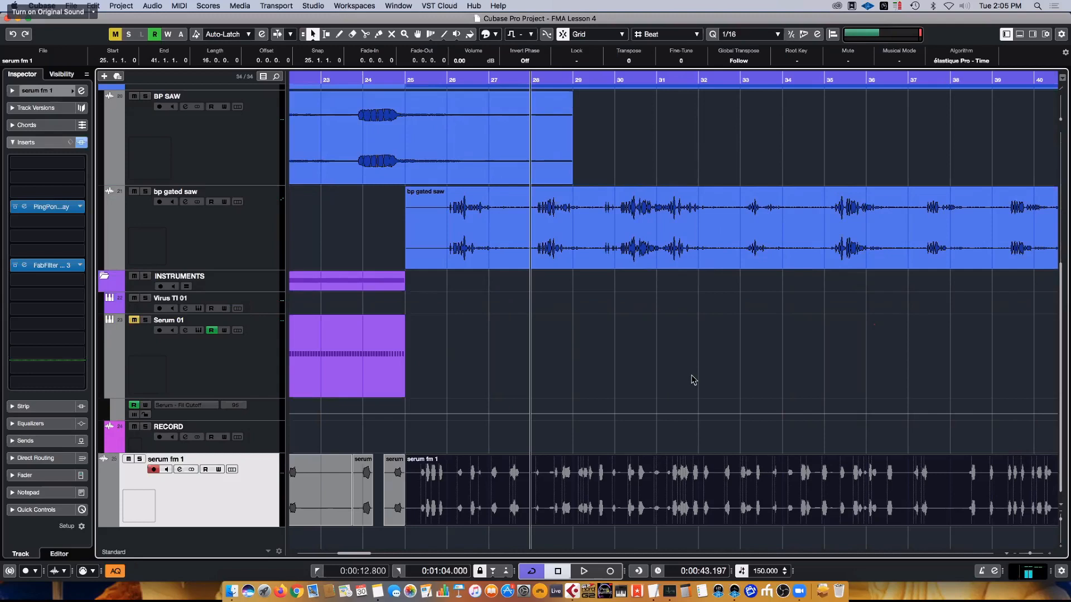
scroll(656, 395, "left", 15)
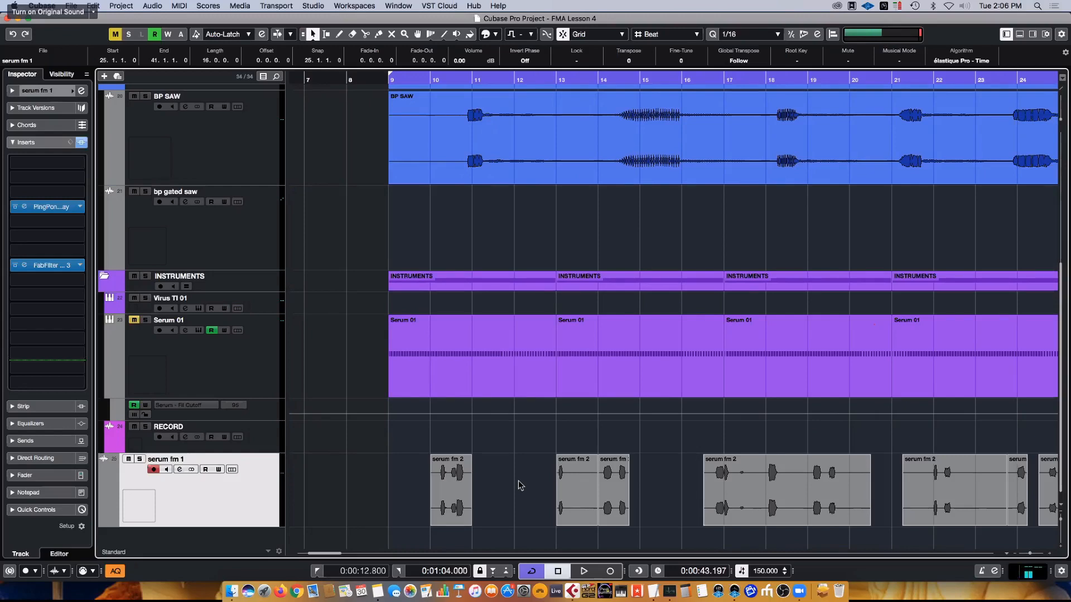
scroll(519, 485, "right", 5)
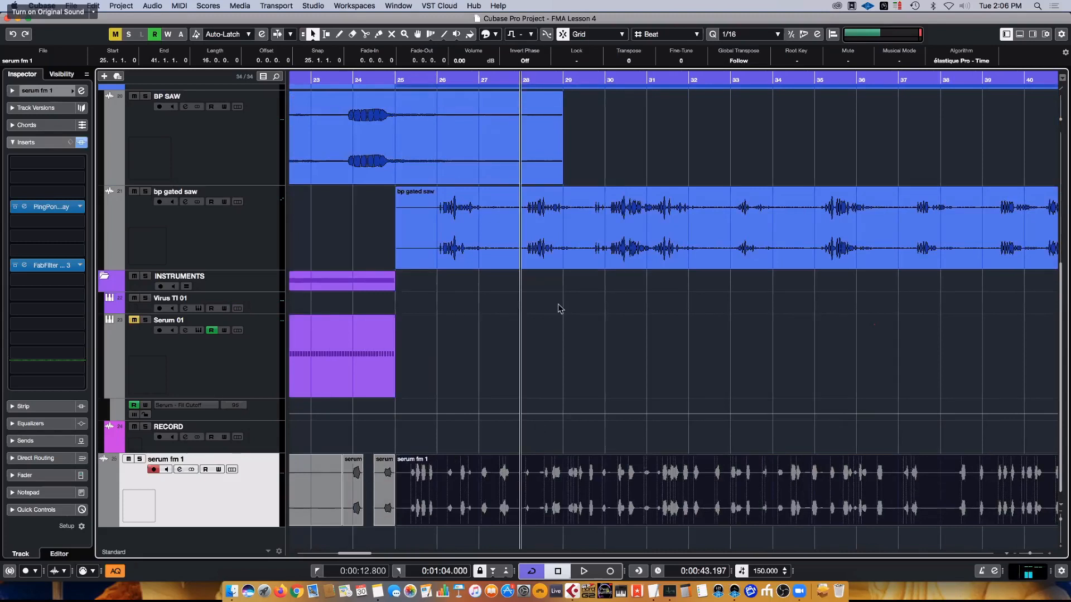
scroll(559, 308, "up", 1)
scroll(560, 310, "down", 1)
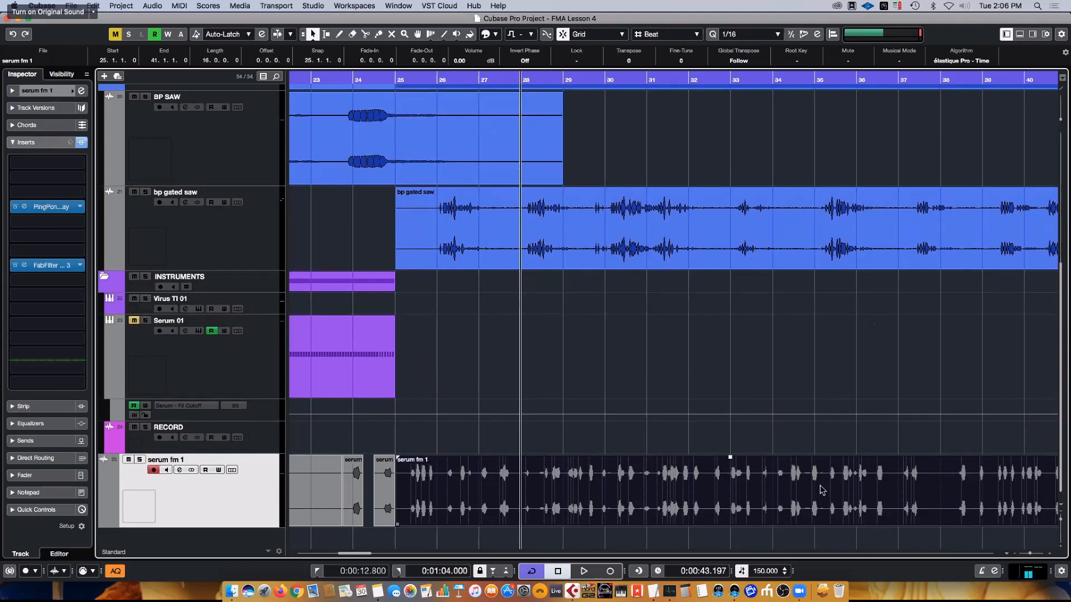
key("g")
key("g")
key("g")
key("g")
key("g")
key("g")
scroll(724, 311, "up", 1)
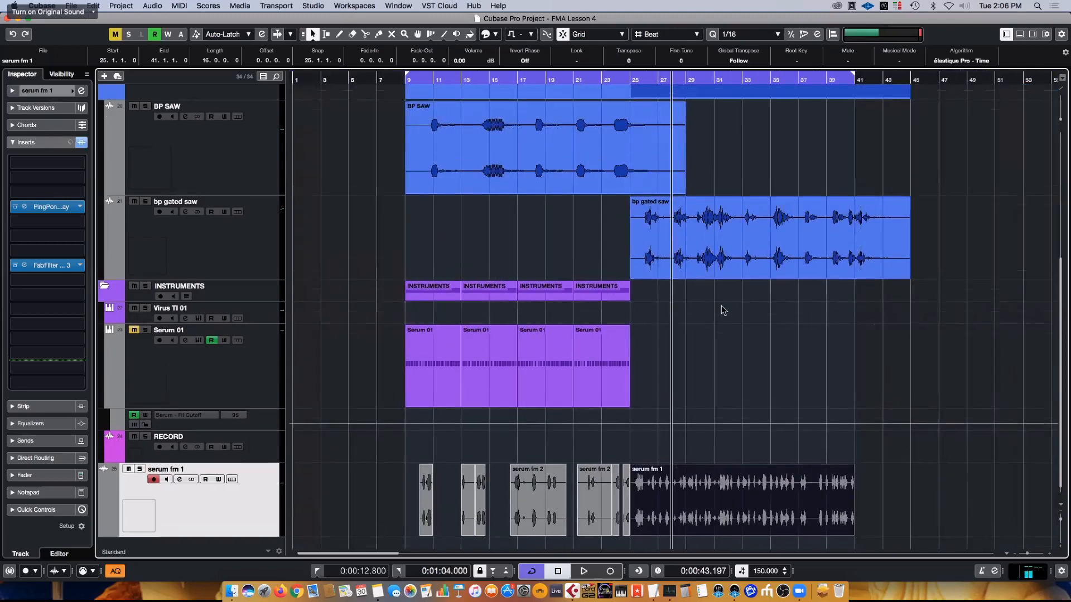
scroll(724, 310, "up", 4)
scroll(702, 336, "down", 5)
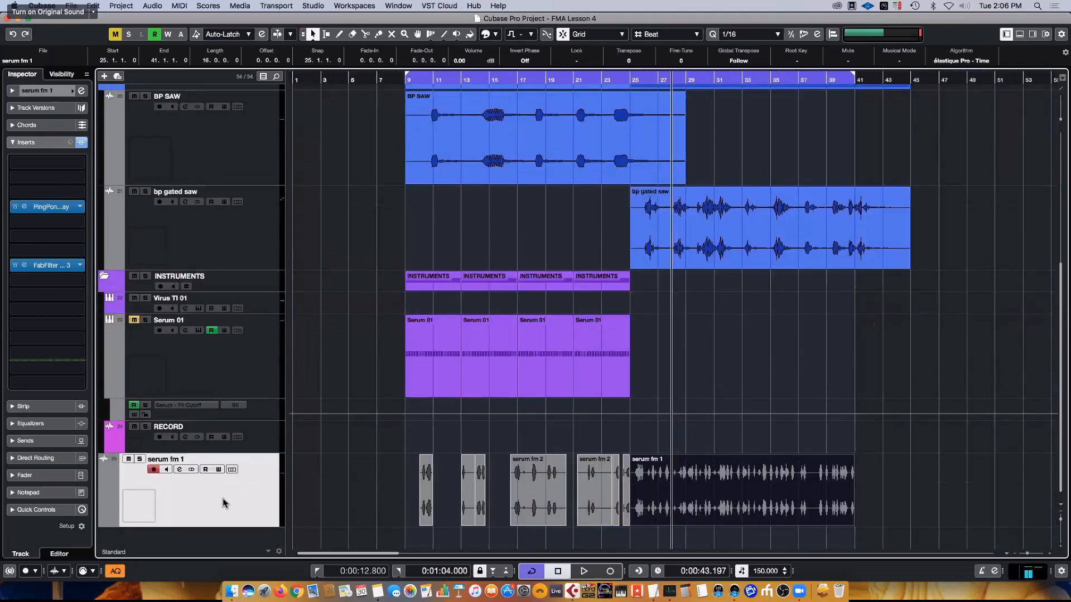
- Move the serum fm 1 track into the LEADS and FX folder, directly below the bp gated saw track
left_click_drag(219, 187, 225, 114)
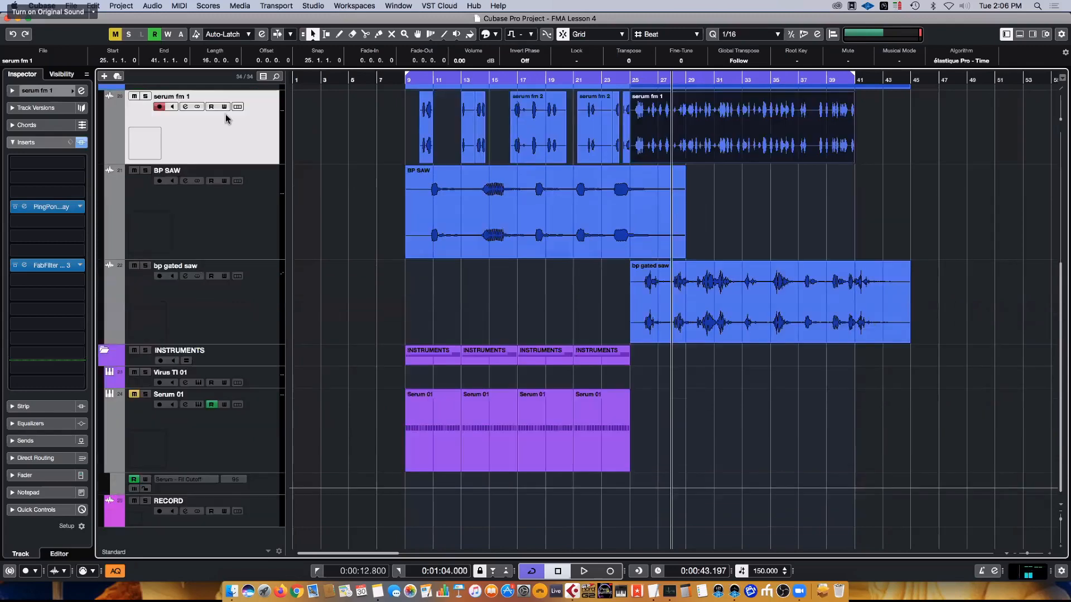
left_click_drag(258, 267, 251, 340)
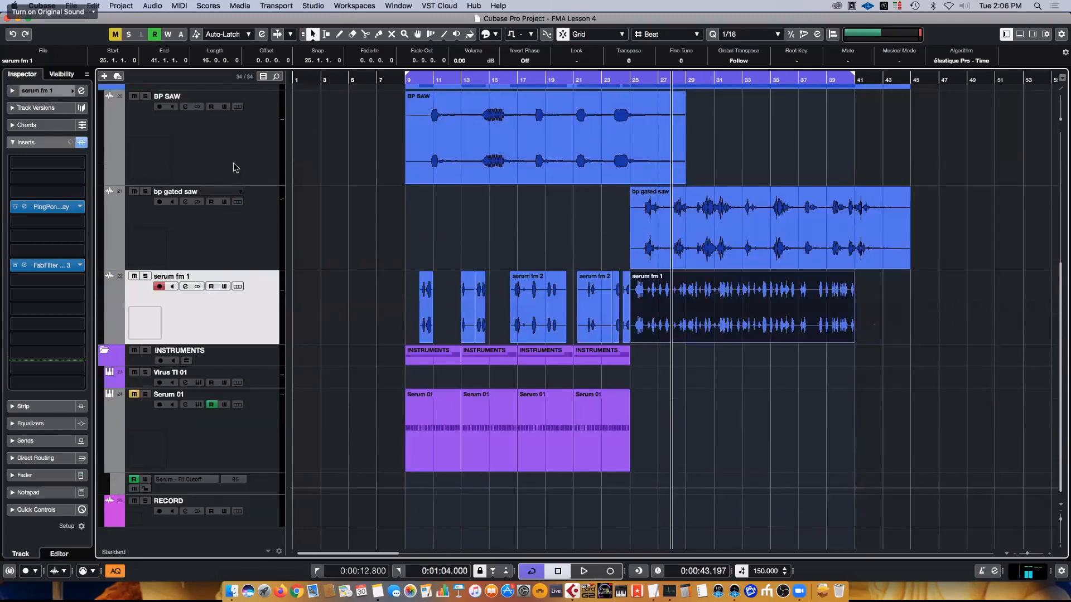
- Reduce the height of the BP SAW, bp gated saw and serum fm 1 tracks together, and select the Serum 01 track
left_click(237, 168)
left_click(194, 277, "shift")
left_click_drag(192, 269, 198, 227)
scroll(198, 228, "up", 3)
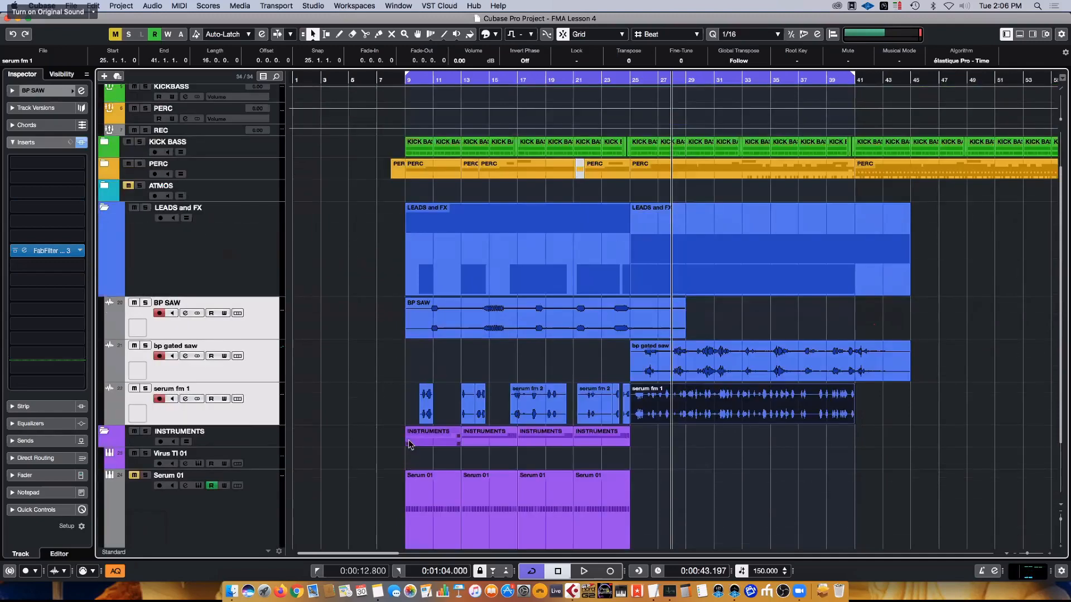
scroll(210, 446, "down", 3)
left_click(195, 424)
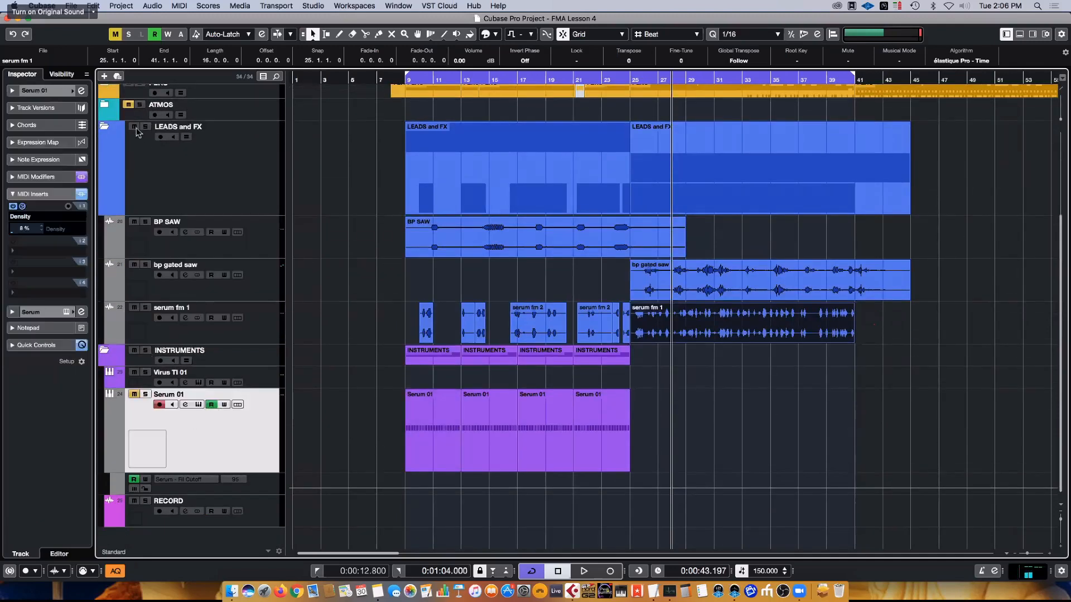